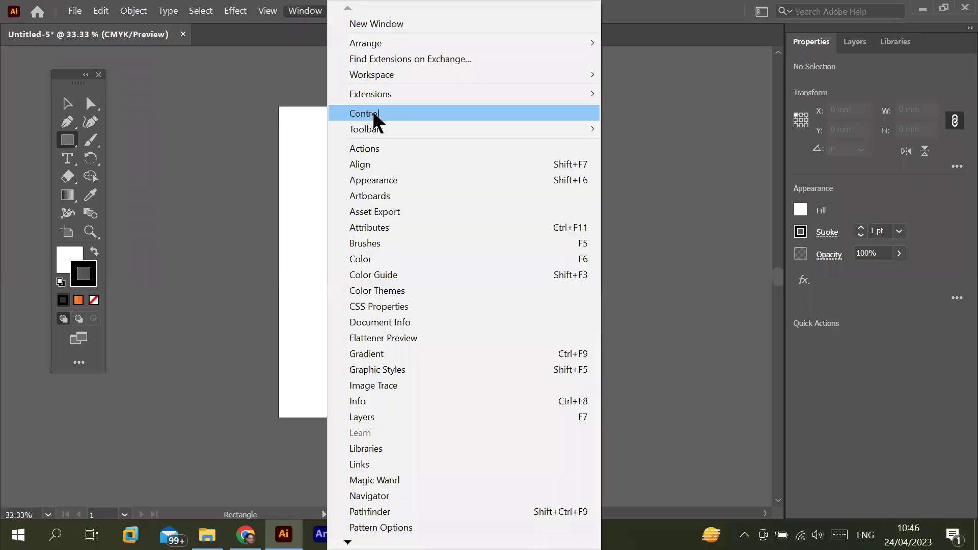
- Switch the toolbar from the Basic set to the Advanced tool set
{"action": "left_click", "coordinate": [77, 362]}
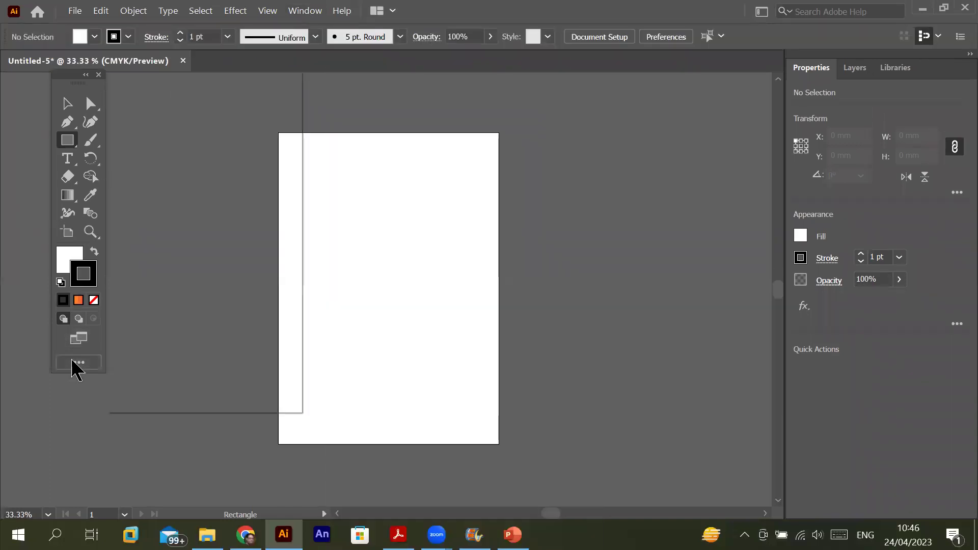
{"action": "left_click", "coordinate": [293, 76]}
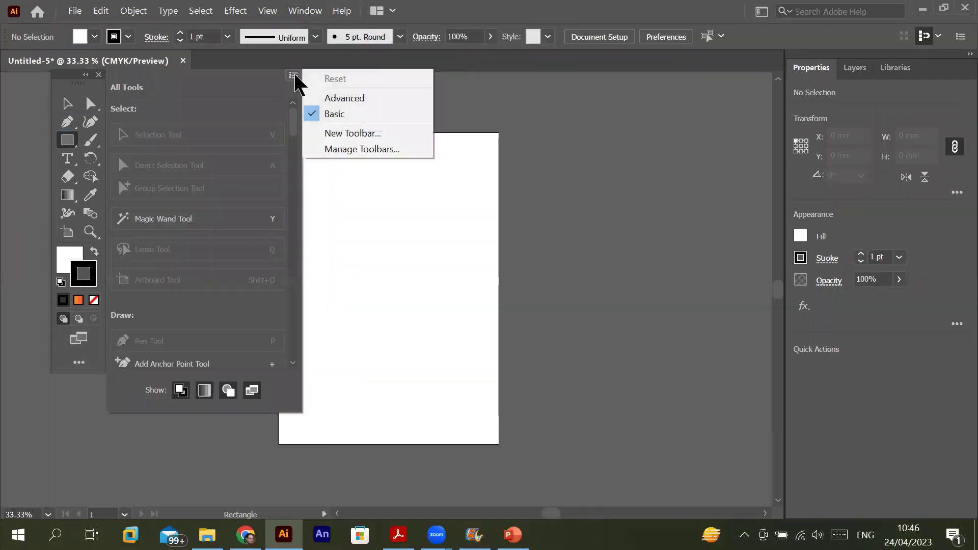
{"action": "left_click", "coordinate": [334, 97]}
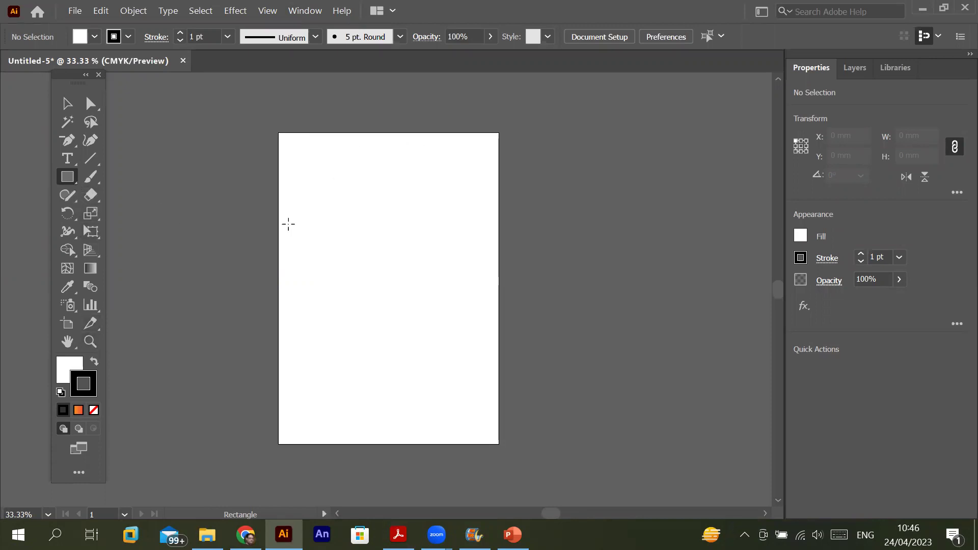
- Draw a rectangle about 157 by 193 mm on the artboard and fill it with the red swatch
{"action": "left_click_drag", "start_coordinate": [304, 170], "coordinate": [469, 371]}
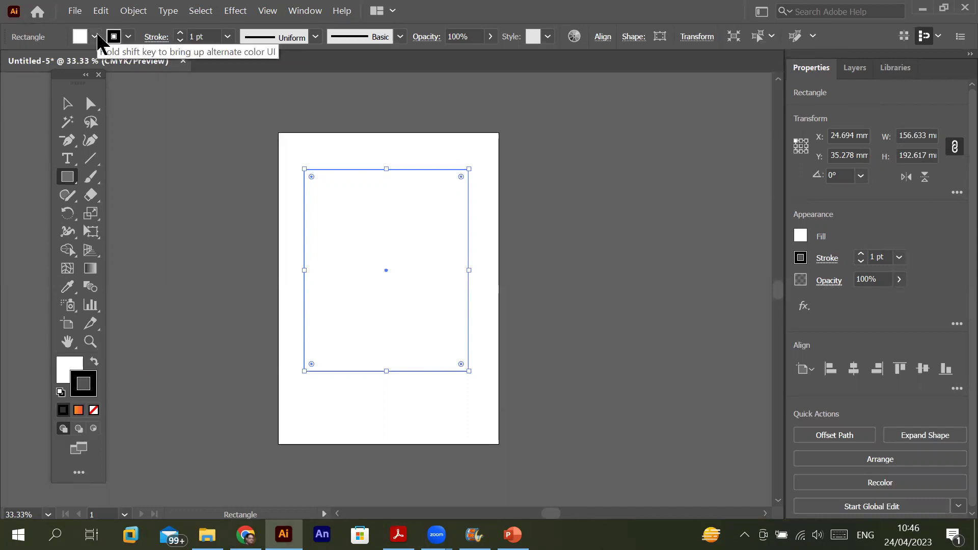
{"action": "left_click", "coordinate": [112, 38]}
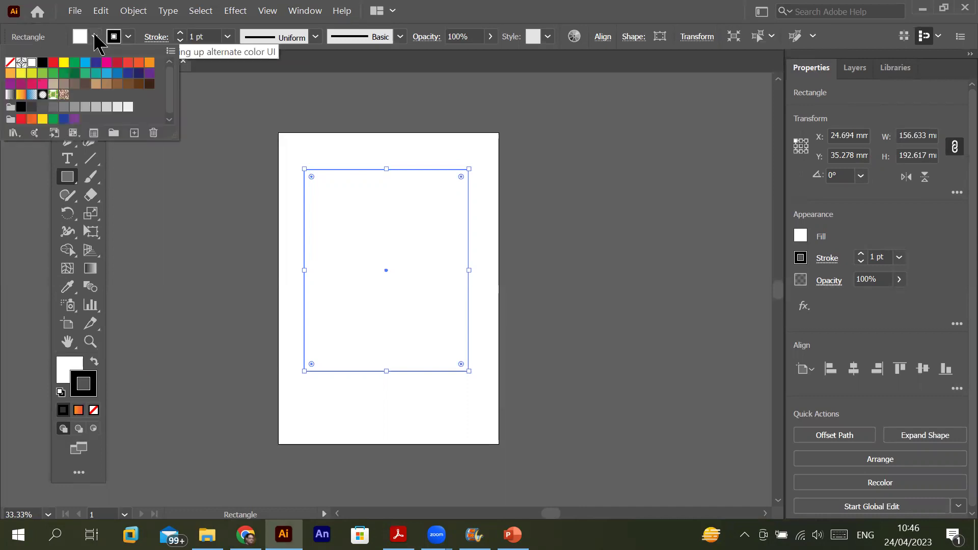
{"action": "left_click", "coordinate": [53, 62]}
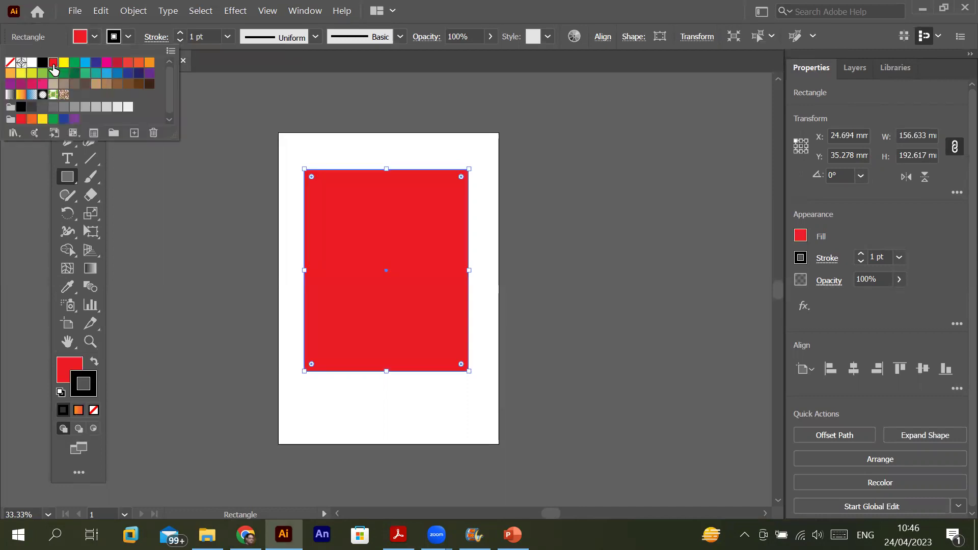
- Mix the rectangle's fill with the Grayscale slider, setting K to 64%
{"action": "left_click", "coordinate": [805, 235]}
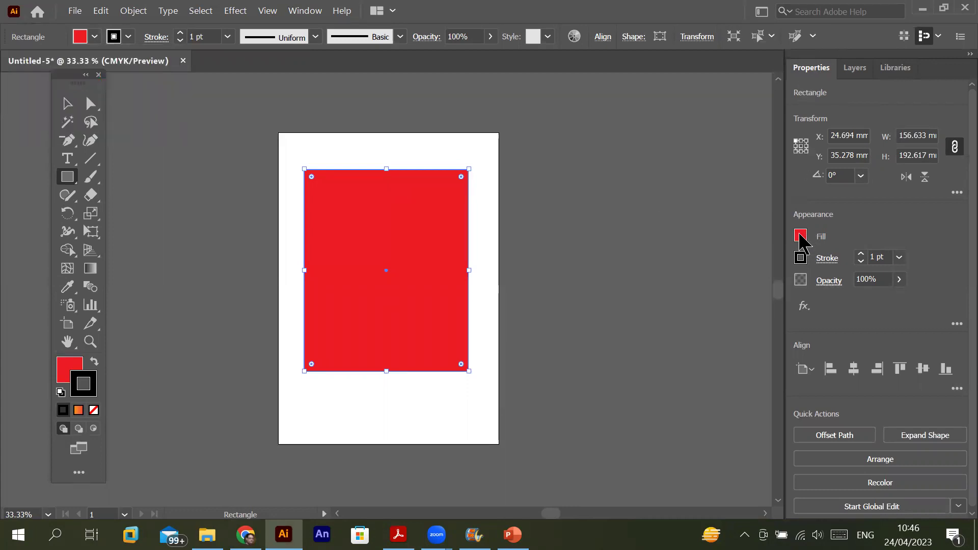
{"action": "left_click", "coordinate": [800, 235]}
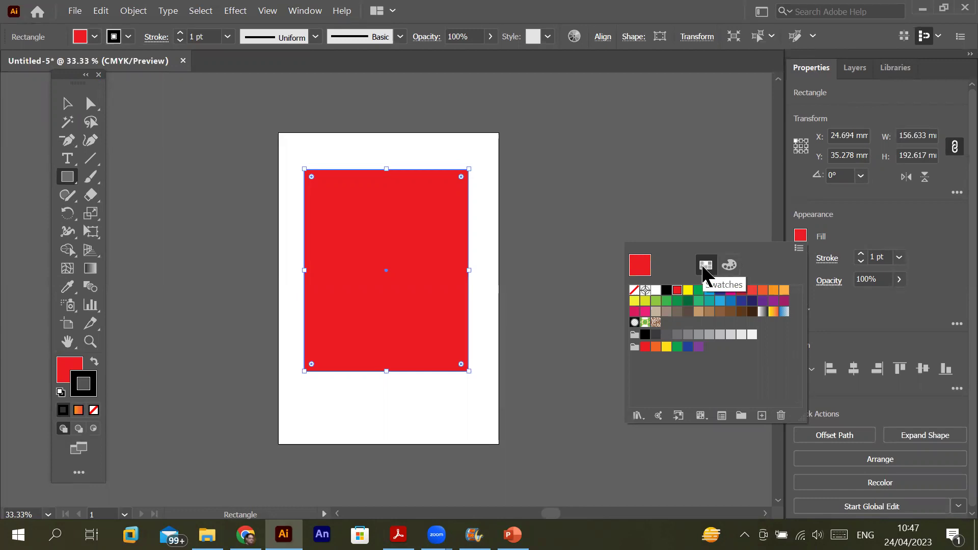
{"action": "left_click", "coordinate": [730, 266]}
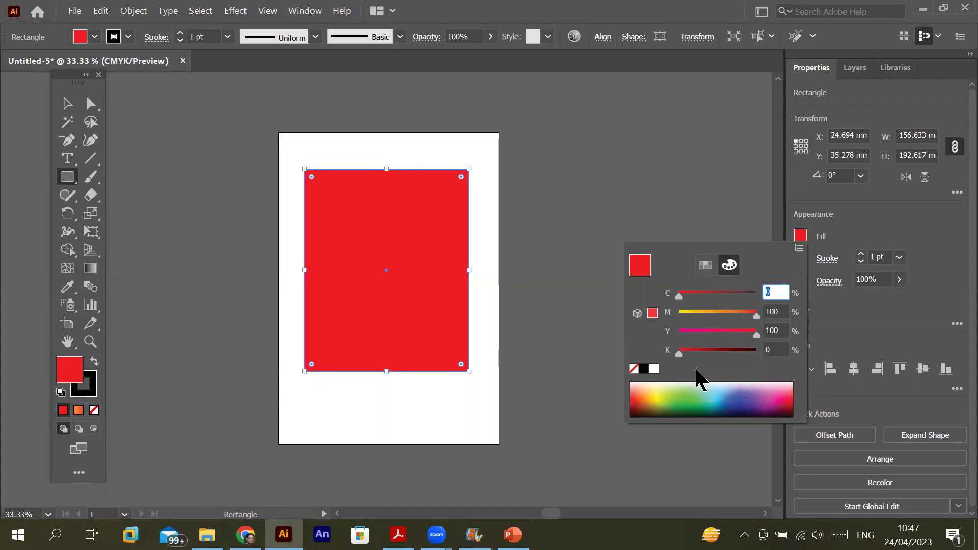
{"action": "left_click", "coordinate": [799, 249]}
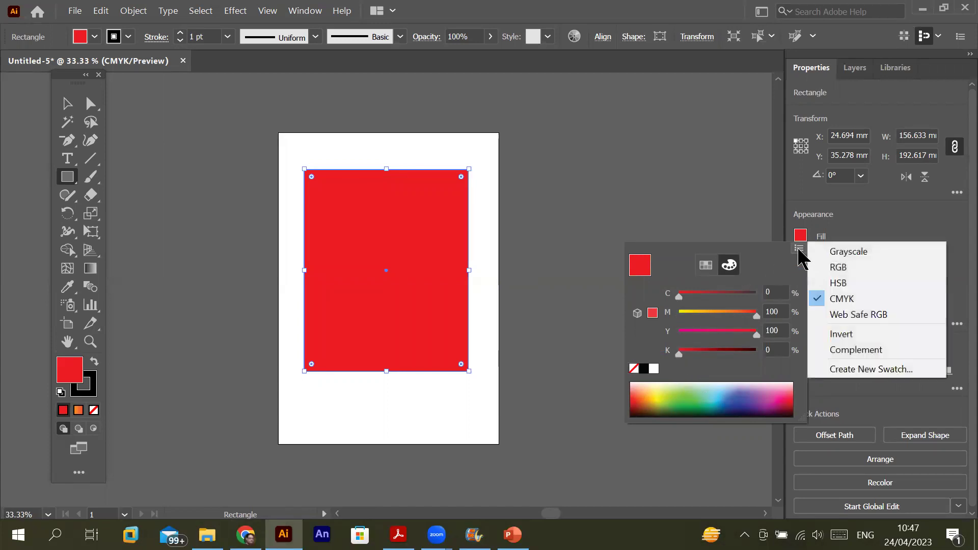
{"action": "left_click", "coordinate": [838, 252]}
{"action": "mouse_move", "coordinate": [734, 296]}
{"action": "left_mouse_down"}
{"action": "mouse_move", "coordinate": [680, 299]}
{"action": "mouse_move", "coordinate": [753, 298]}
{"action": "mouse_move", "coordinate": [729, 300]}
{"action": "left_mouse_up"}
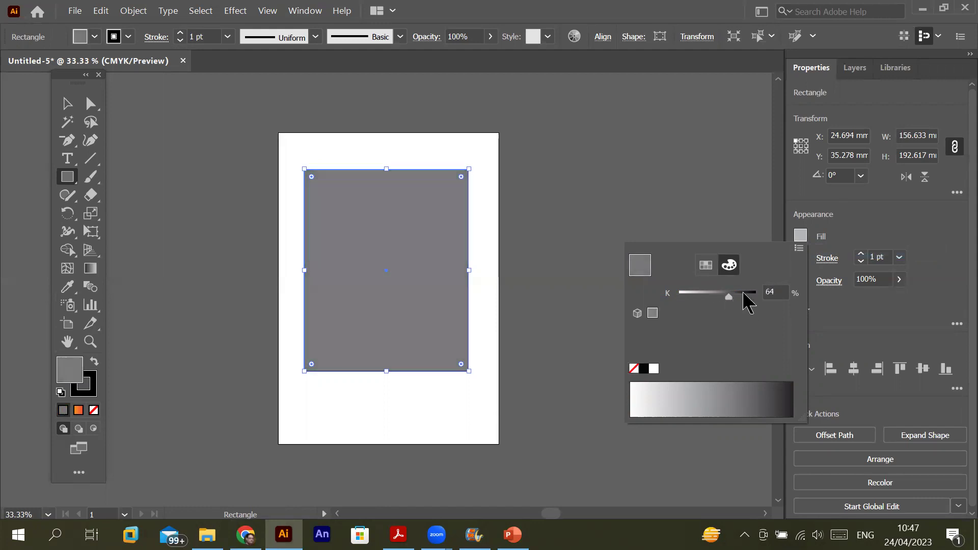
- Switch the fill's colour model to RGB and mix a light green with R 171 and G 208
{"action": "left_click", "coordinate": [799, 249]}
{"action": "left_click", "coordinate": [836, 266]}
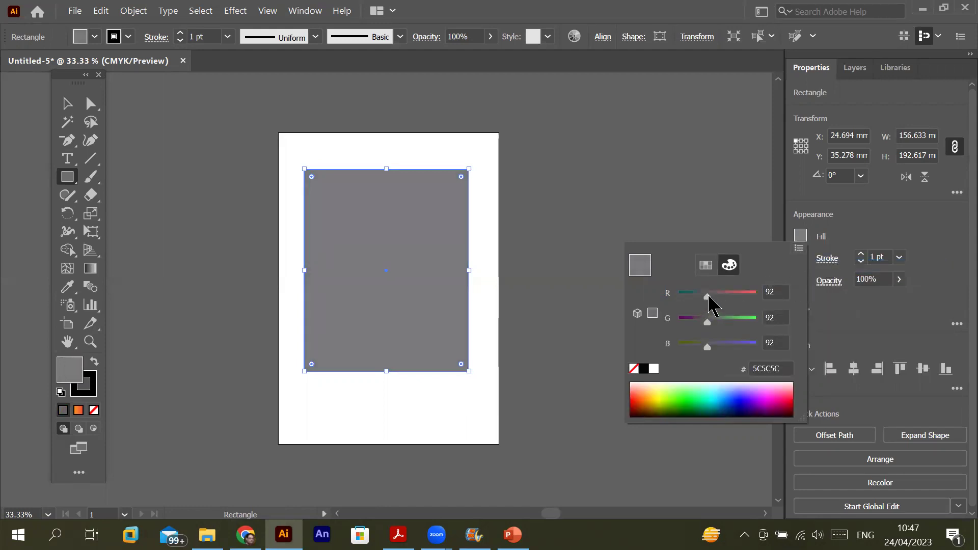
{"action": "left_click_drag", "start_coordinate": [708, 298], "coordinate": [727, 297]}
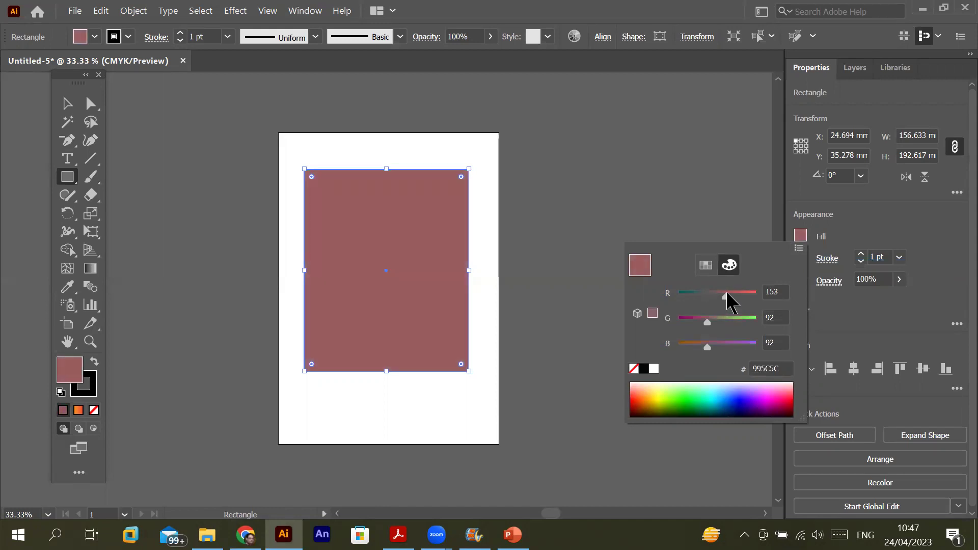
{"action": "left_click", "coordinate": [731, 297]}
{"action": "left_click_drag", "start_coordinate": [707, 322], "coordinate": [743, 325]}
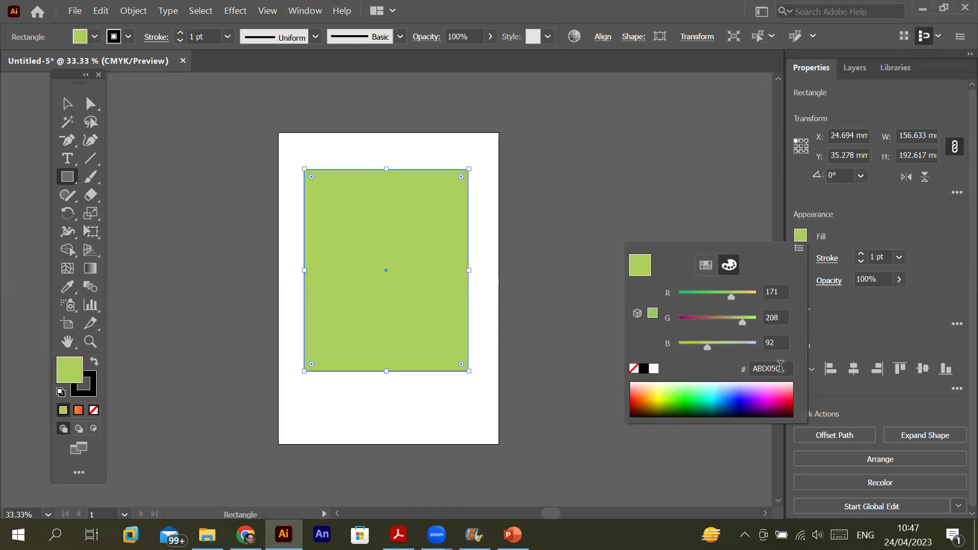
- Set the rectangle's fill to pure red with R 255, G 0 and B 0
{"action": "left_click", "coordinate": [783, 366]}
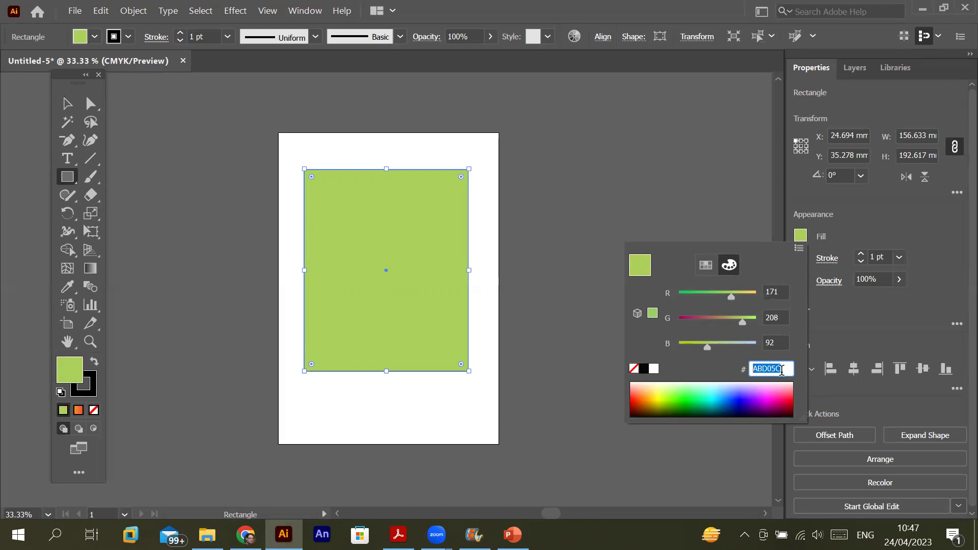
{"action": "left_click", "coordinate": [778, 291]}
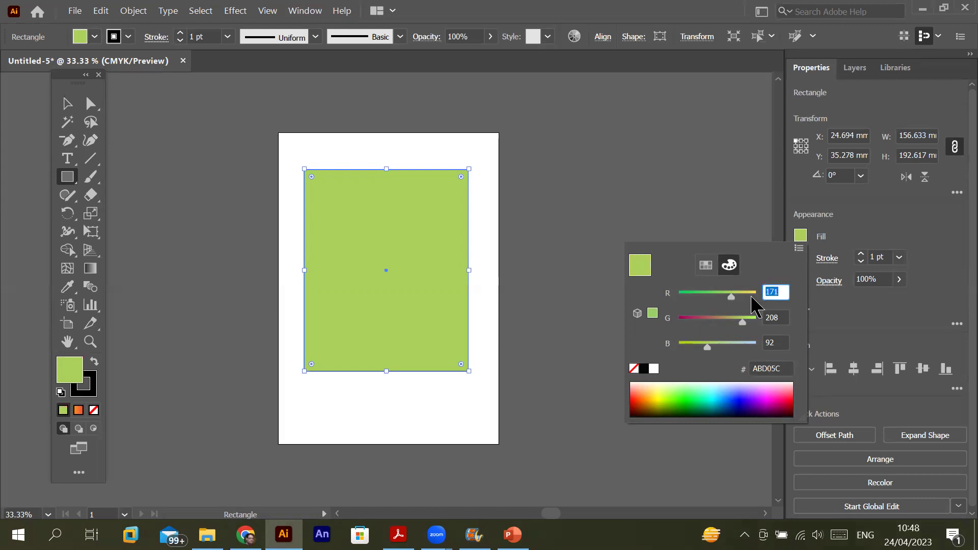
{"action": "type", "text": "255"}
{"action": "left_click", "coordinate": [783, 290]}
{"action": "key", "text": "Return"}
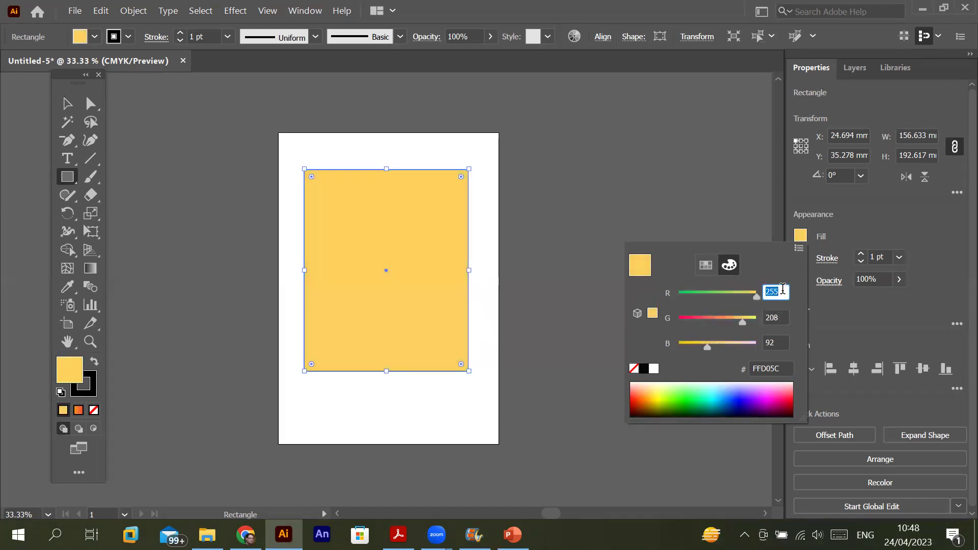
{"action": "left_click", "coordinate": [783, 317]}
{"action": "type", "text": "0"}
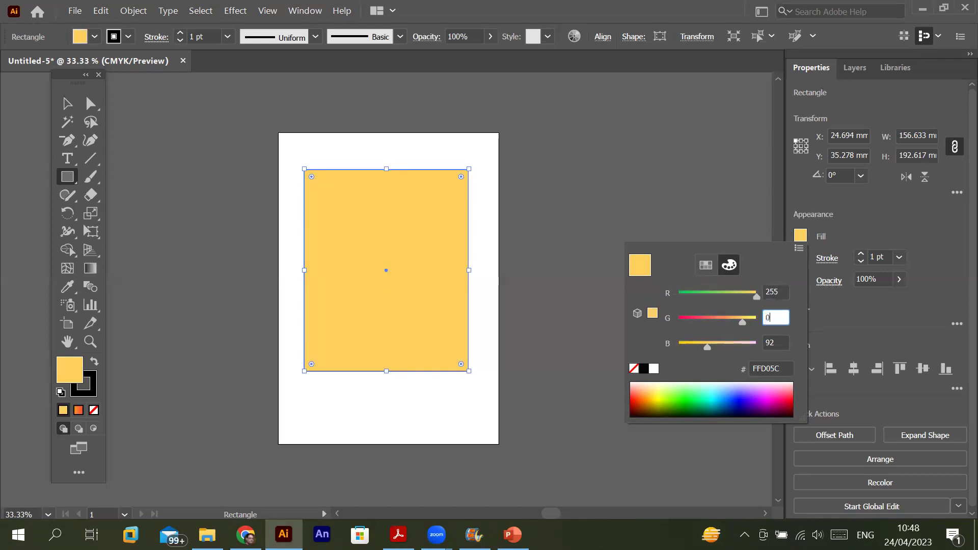
{"action": "left_click", "coordinate": [776, 343]}
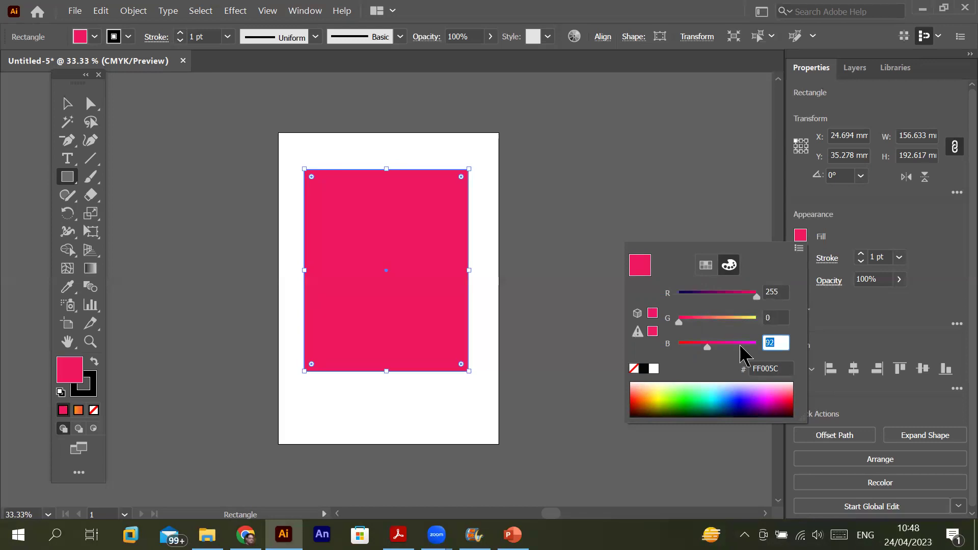
{"action": "type", "text": "0"}
{"action": "left_click", "coordinate": [776, 317]}
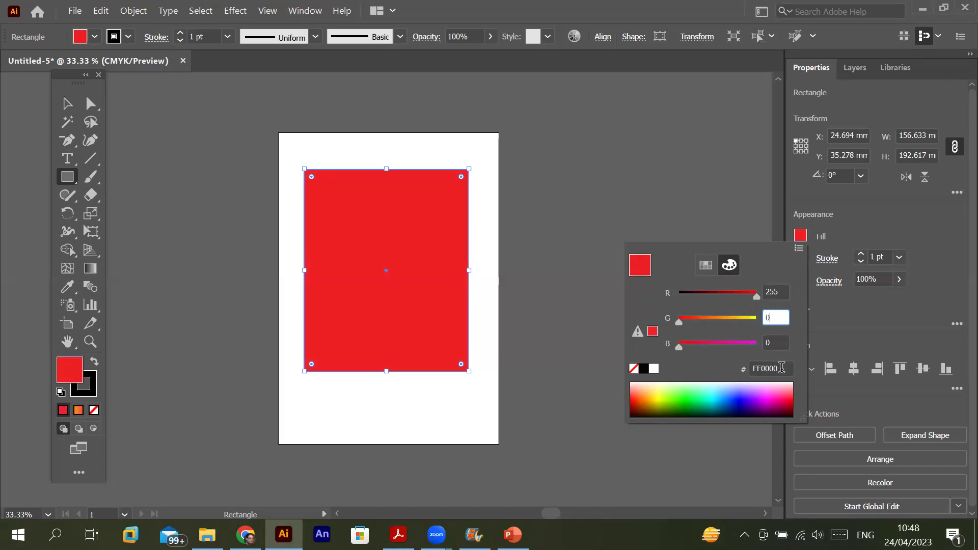
- Change the fill's hex code to FF00FF and check its RGB values
{"action": "mouse_move", "coordinate": [764, 368]}
{"action": "left_mouse_down"}
{"action": "mouse_move", "coordinate": [751, 372]}
{"action": "mouse_move", "coordinate": [778, 368]}
{"action": "mouse_move", "coordinate": [769, 367]}
{"action": "left_mouse_up"}
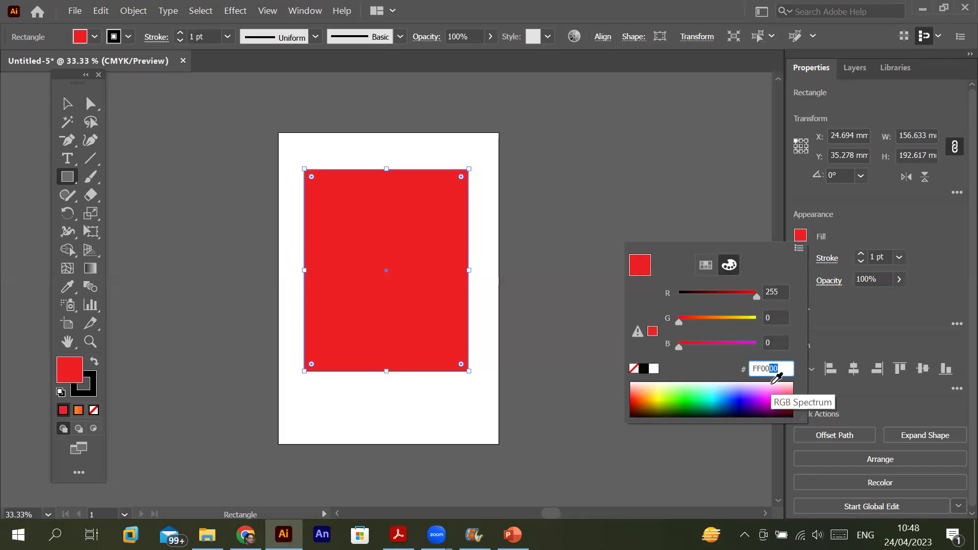
{"action": "type", "text": "FF"}
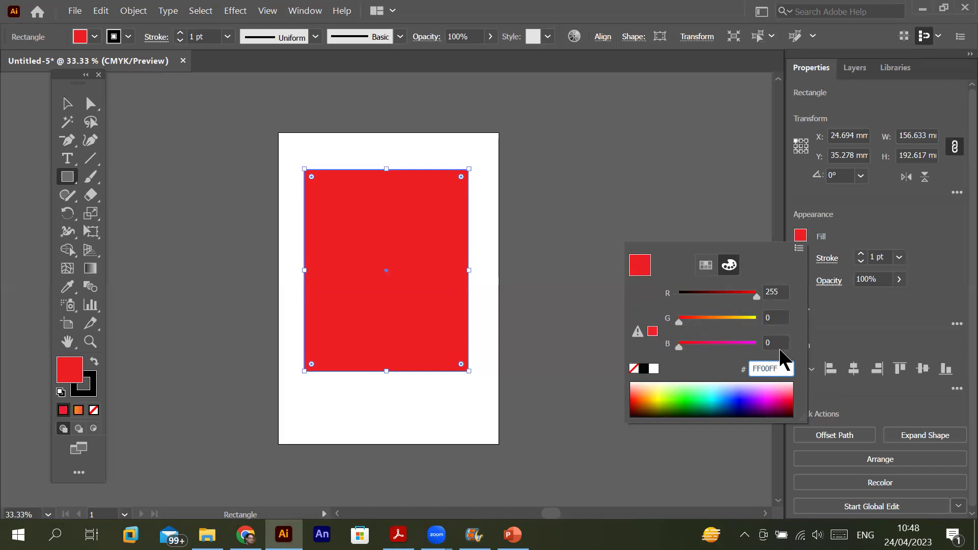
{"action": "left_click", "coordinate": [777, 317]}
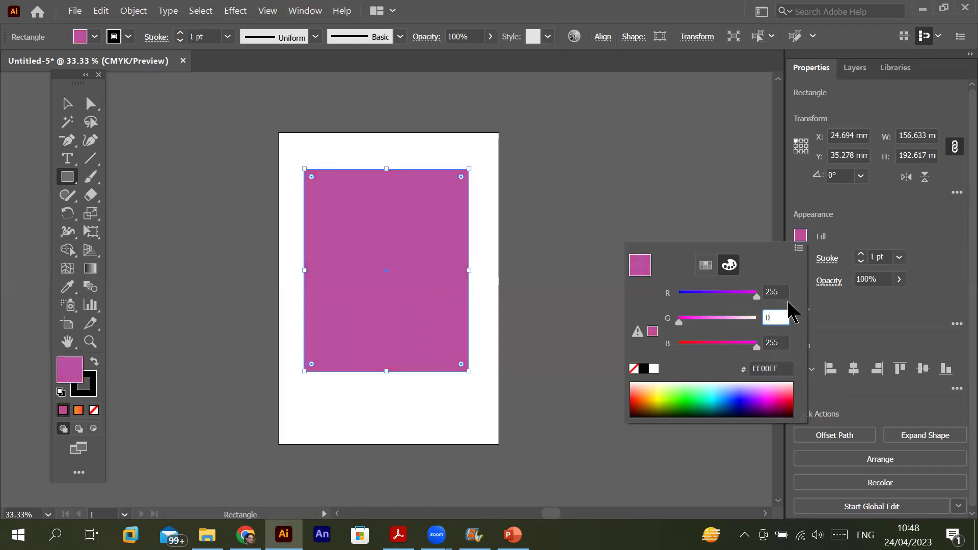
{"action": "key", "text": "shift+Tab"}
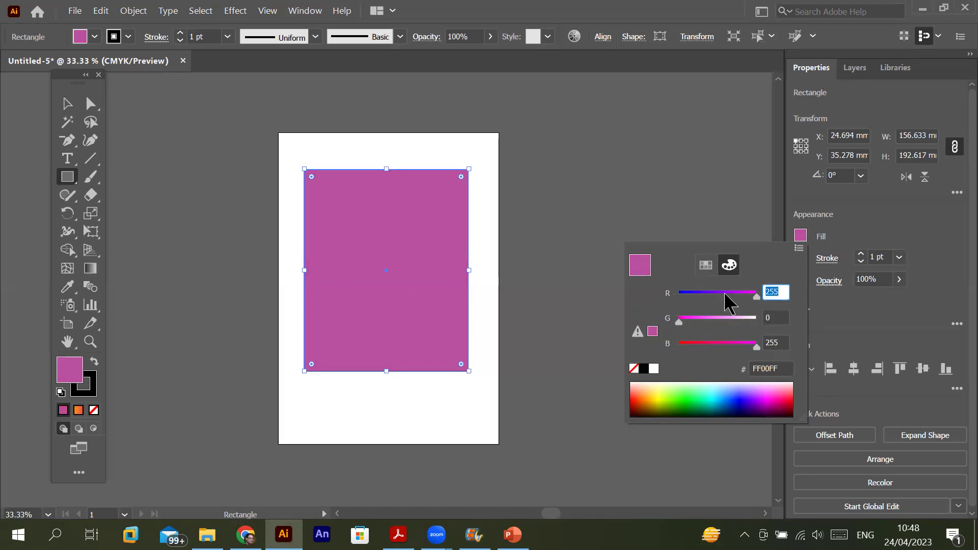
{"action": "left_click", "coordinate": [785, 343]}
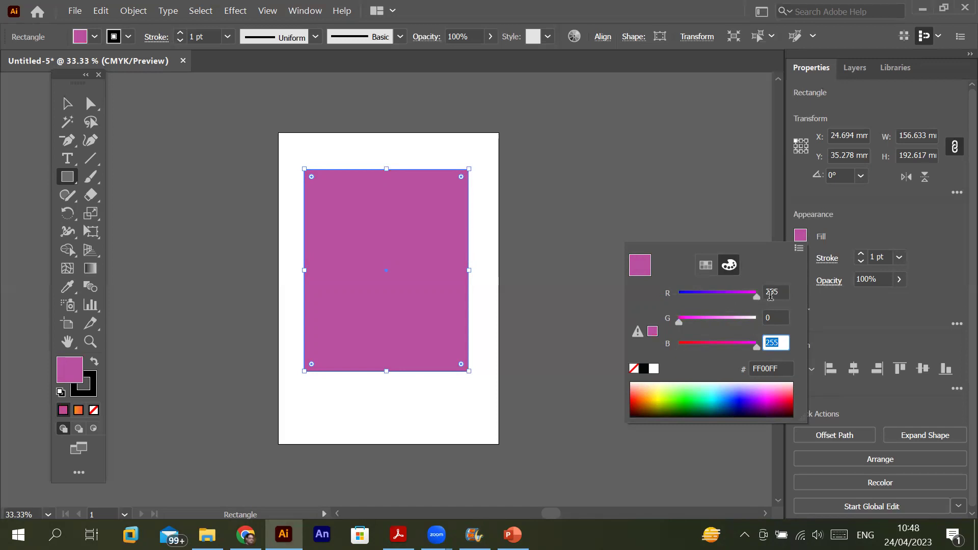
- Adjust the RGB sliders to give the fill a muted purple with R 182, G 146 and B 190
{"action": "left_click_drag", "start_coordinate": [678, 322], "coordinate": [725, 331]}
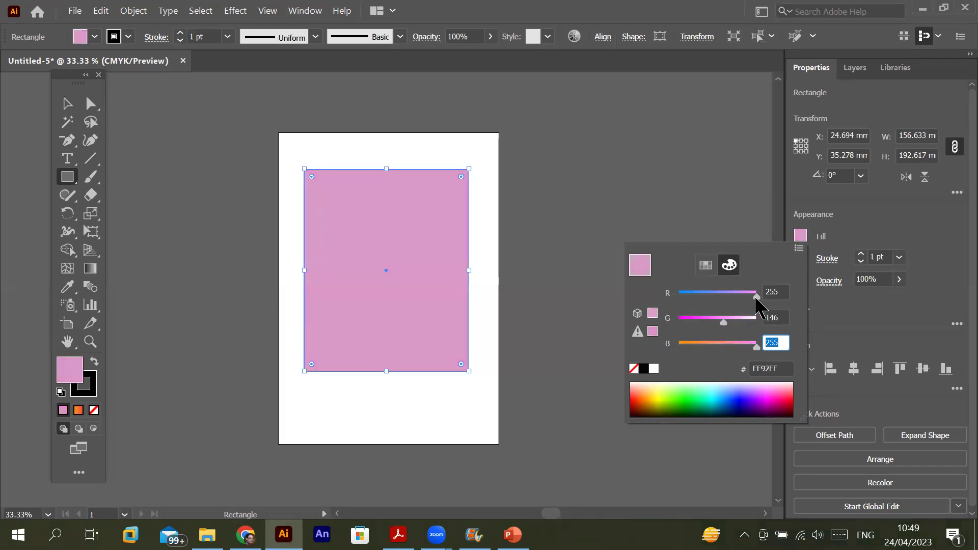
{"action": "left_click_drag", "start_coordinate": [748, 298], "coordinate": [735, 299]}
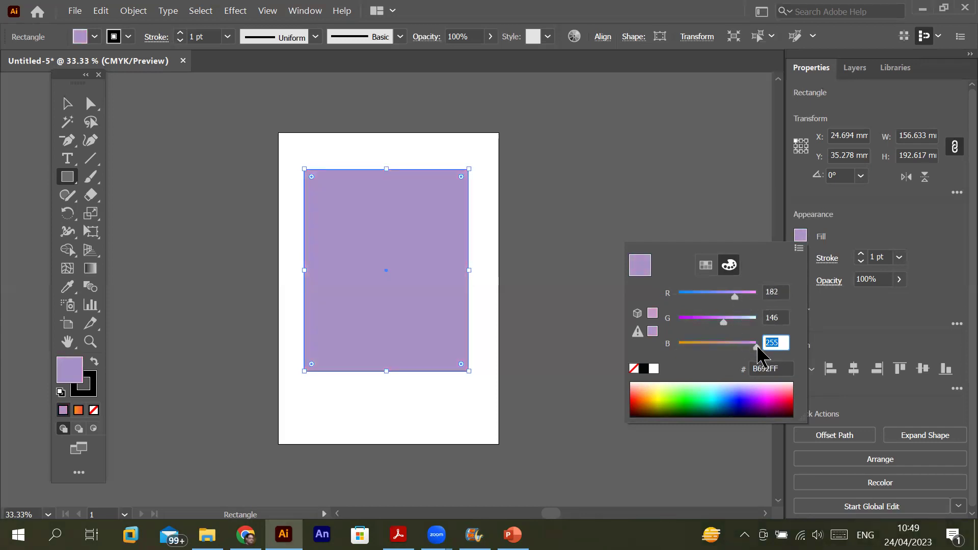
{"action": "left_click_drag", "start_coordinate": [757, 347], "coordinate": [738, 348]}
{"action": "left_click", "coordinate": [780, 291]}
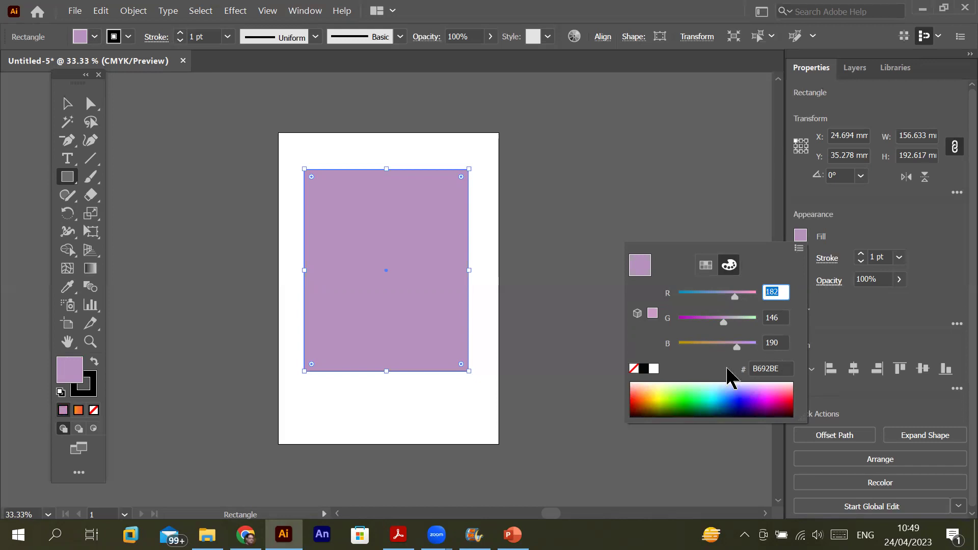
- Try None and black as the rectangle's fill, and settle on white
{"action": "left_click", "coordinate": [634, 370]}
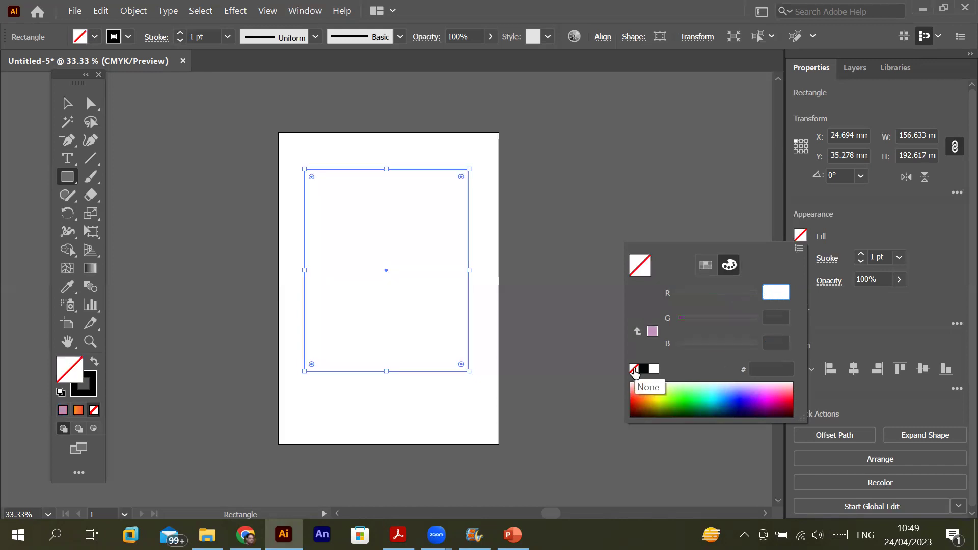
{"action": "left_click", "coordinate": [644, 369]}
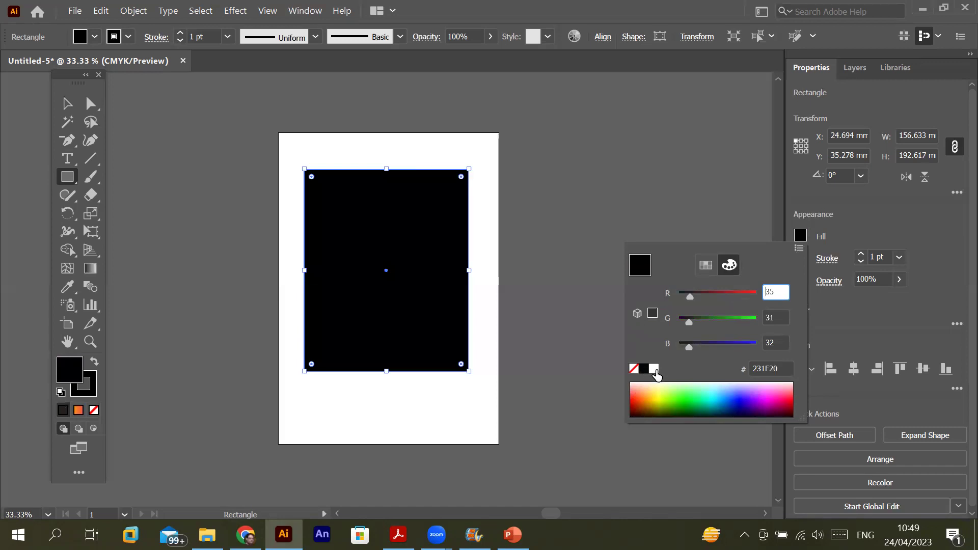
{"action": "left_click", "coordinate": [654, 369]}
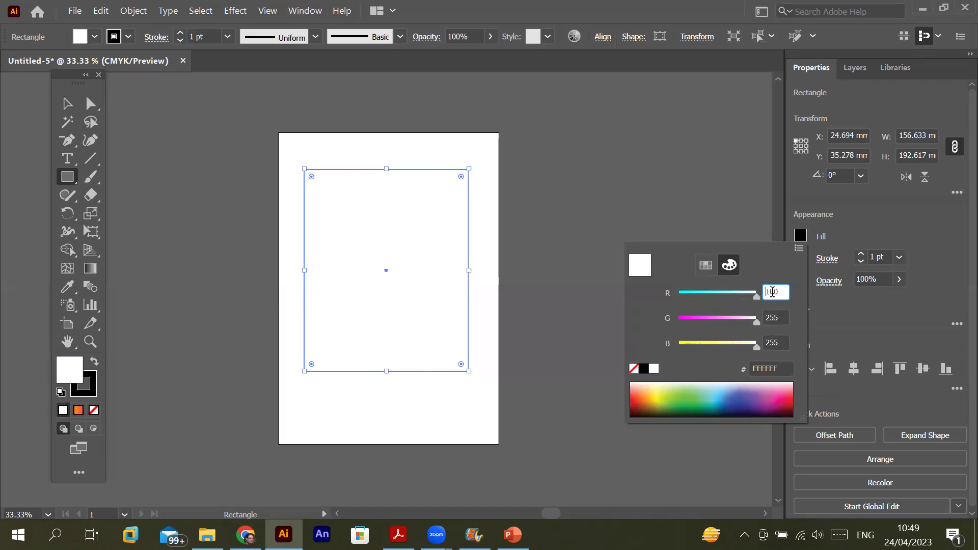
- Set the fill's red value to 100 and switch its colour model to CMYK
{"action": "left_click", "coordinate": [799, 249]}
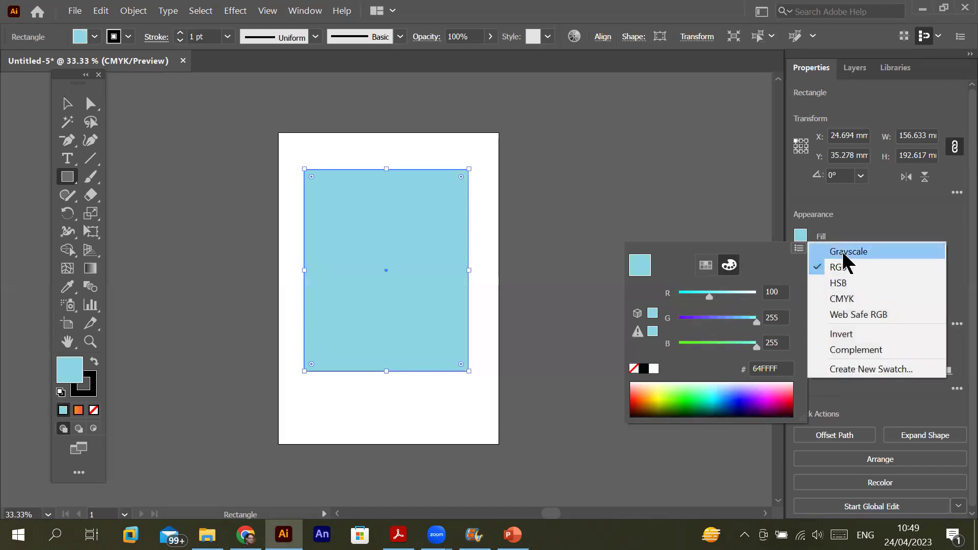
{"action": "left_click", "coordinate": [858, 300]}
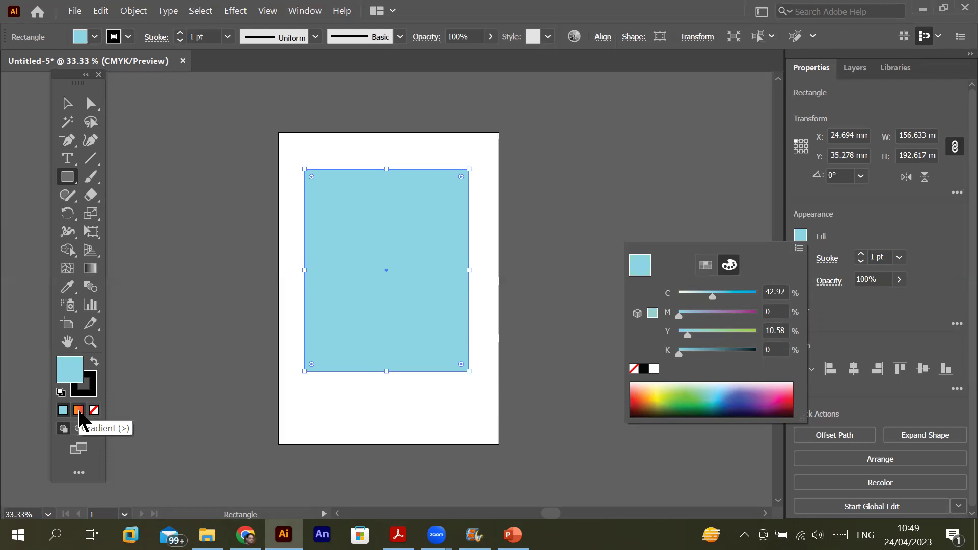
{"action": "key", "text": "Escape"}
- Make the stroke active and apply the orange gradient to the rectangle's outline
{"action": "key", "text": "x"}
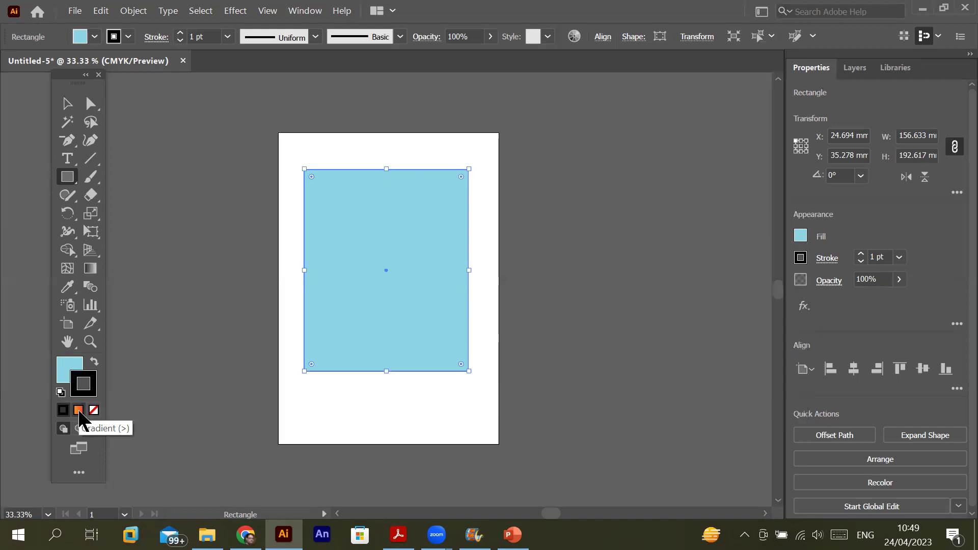
{"action": "left_click", "coordinate": [79, 411]}
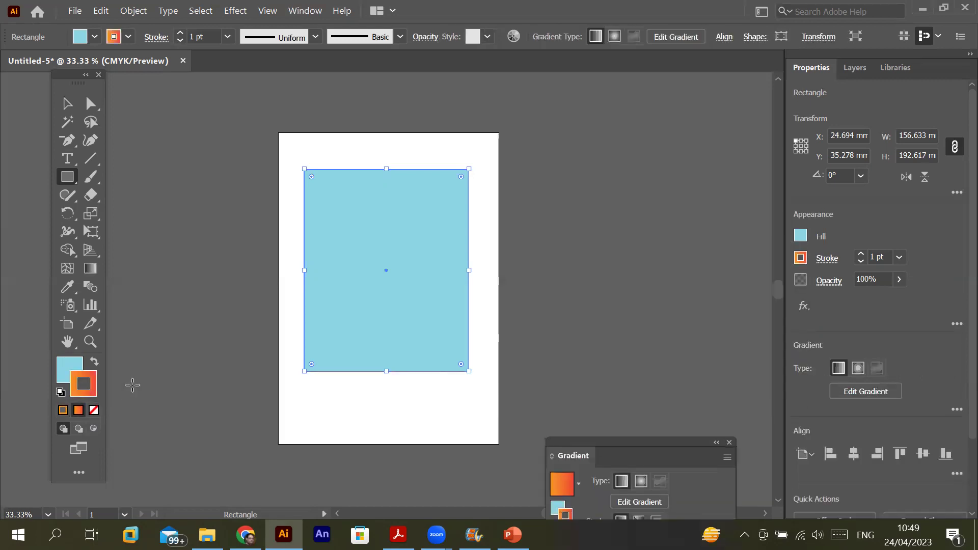
- Move the gradient settings beside the artboard, and try the radial type on the stroke gradient before returning to linear
{"action": "left_click_drag", "start_coordinate": [669, 454], "coordinate": [663, 159]}
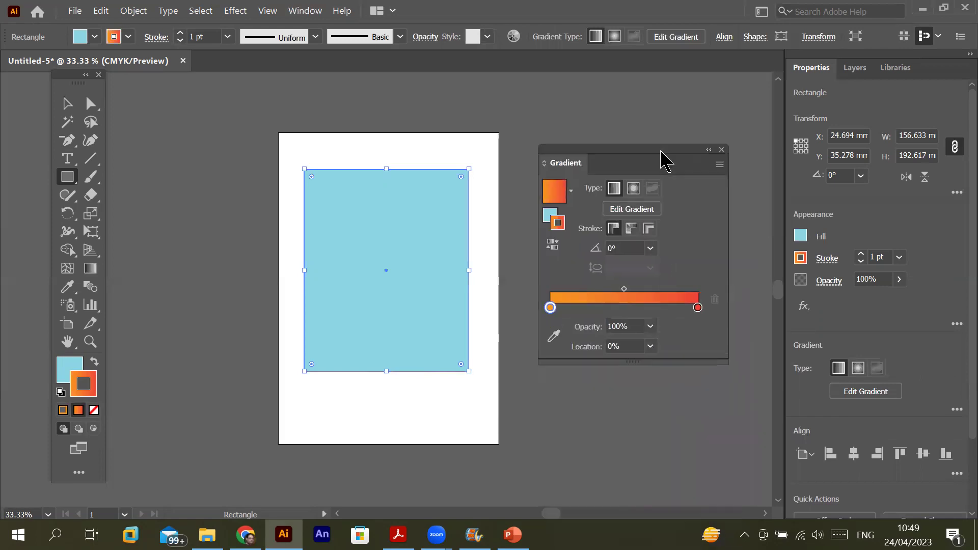
{"action": "left_click", "coordinate": [304, 11]}
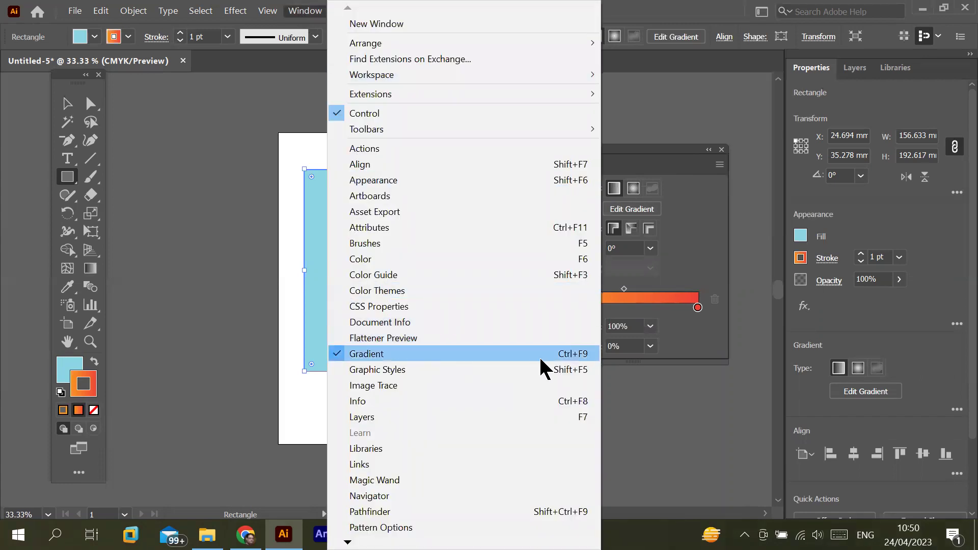
{"action": "left_click", "coordinate": [647, 158]}
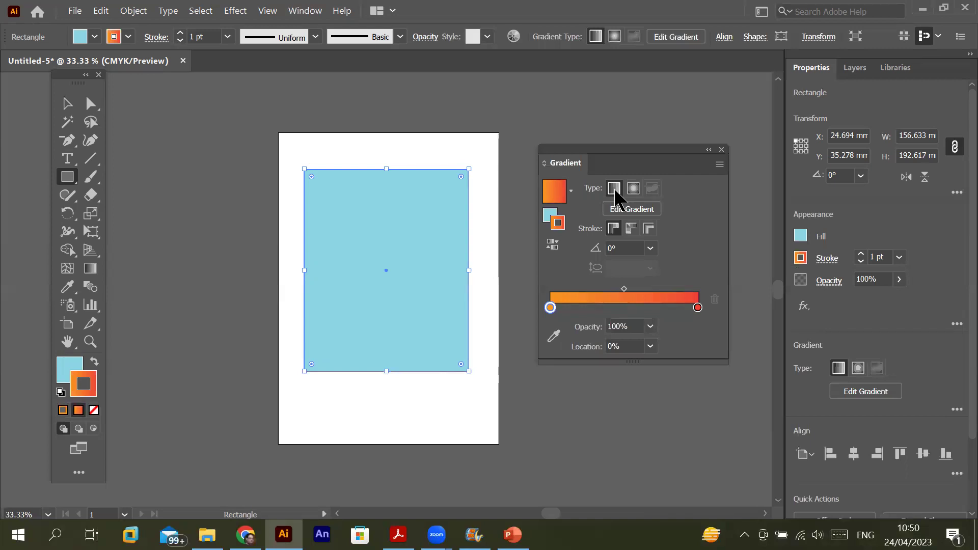
{"action": "left_click", "coordinate": [633, 190]}
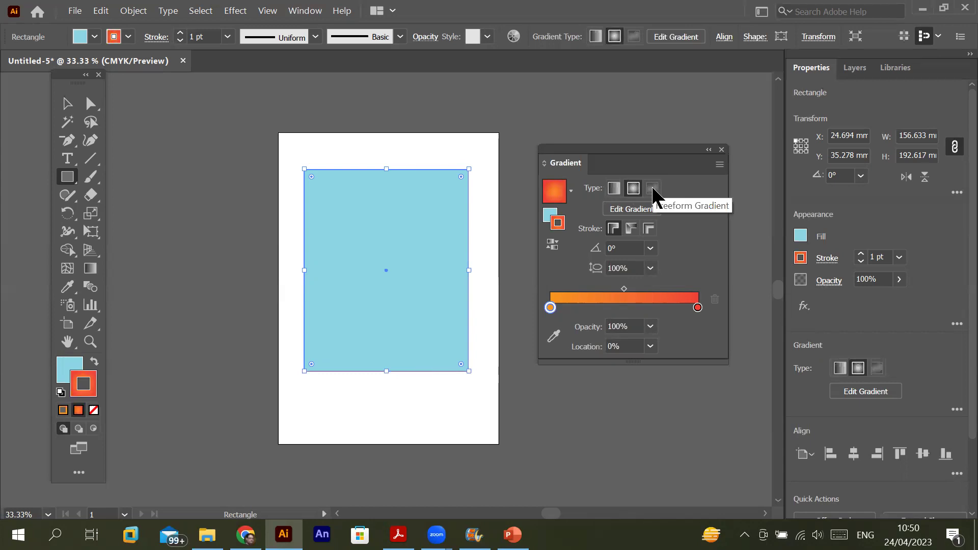
{"action": "left_click", "coordinate": [613, 189]}
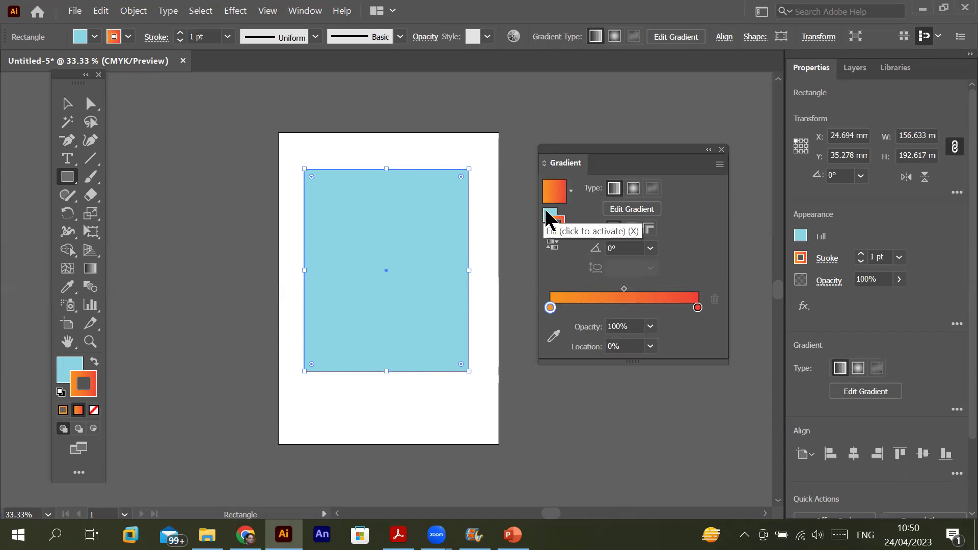
- Examine the gradient stroke along the rectangle's edge and corner up close
{"action": "left_click", "coordinate": [557, 221]}
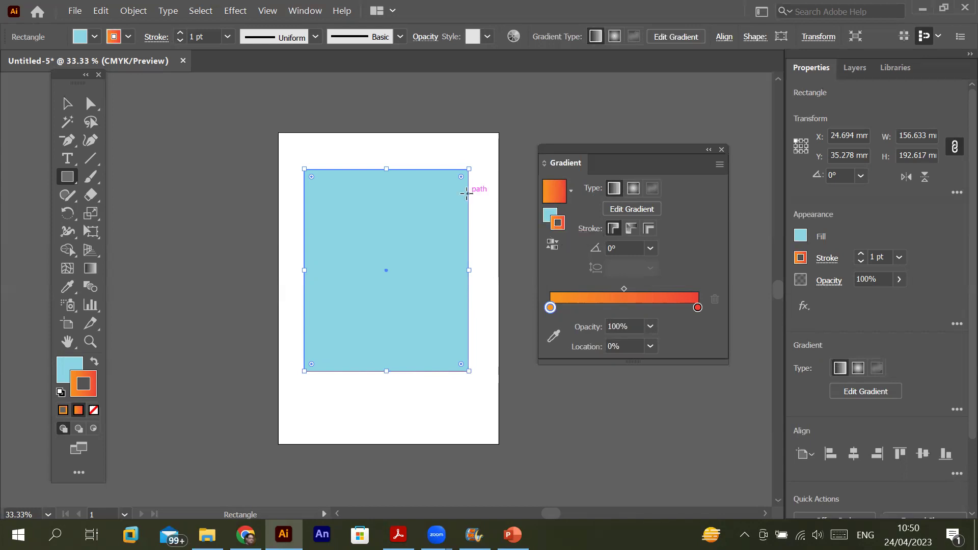
{"action": "scroll", "coordinate": [464, 163], "scroll_direction": "up", "scroll_amount": 8}
{"action": "scroll", "coordinate": [430, 243], "scroll_direction": "up", "scroll_amount": 5}
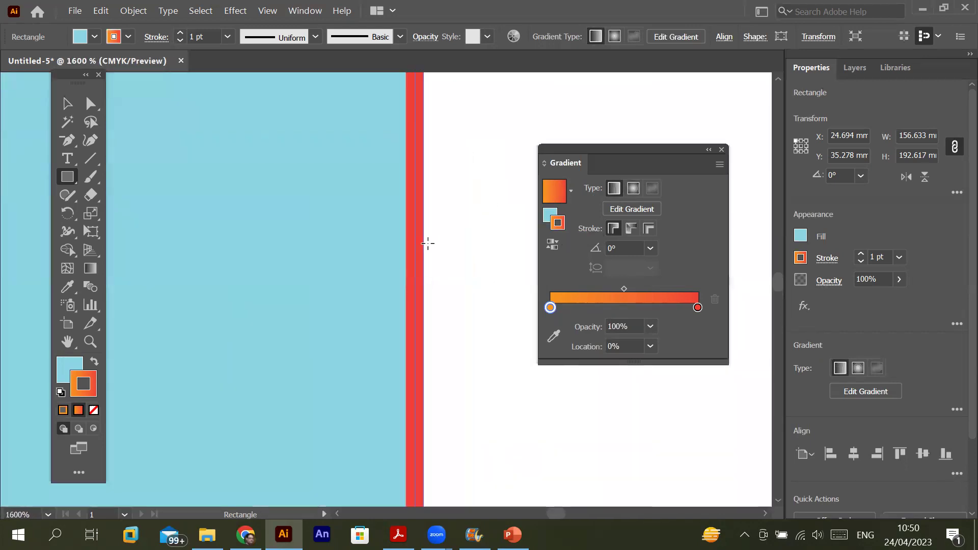
{"action": "scroll", "coordinate": [416, 244], "scroll_direction": "down", "scroll_amount": 12}
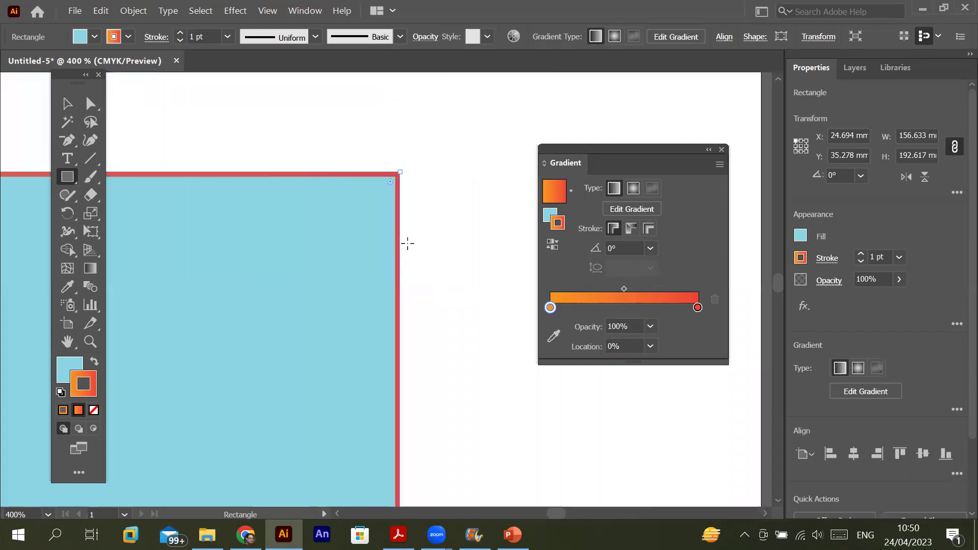
{"action": "scroll", "coordinate": [407, 245], "scroll_direction": "up", "scroll_amount": 2}
{"action": "scroll", "coordinate": [406, 240], "scroll_direction": "down", "scroll_amount": 2}
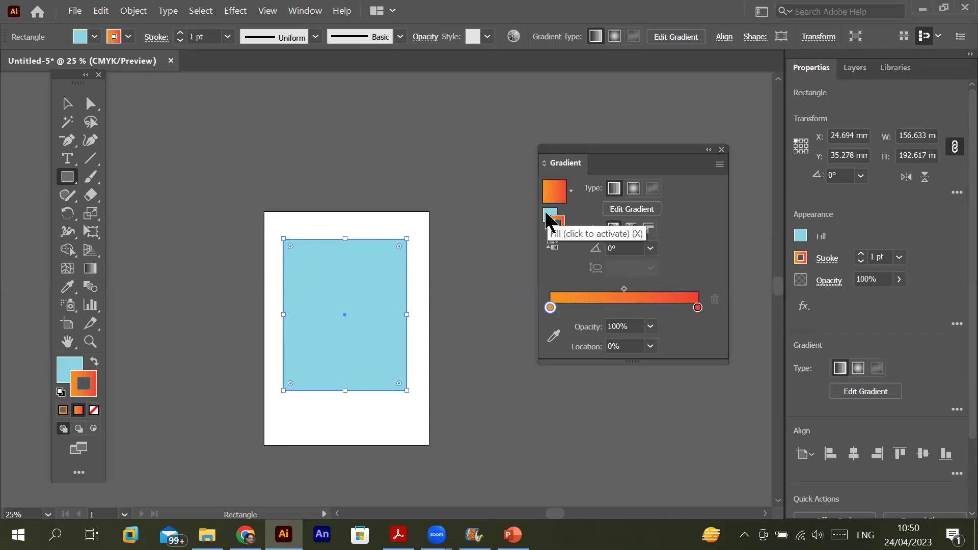
- Make the rectangle's fill active and apply the White, Black gradient preset to it
{"action": "left_click", "coordinate": [548, 218]}
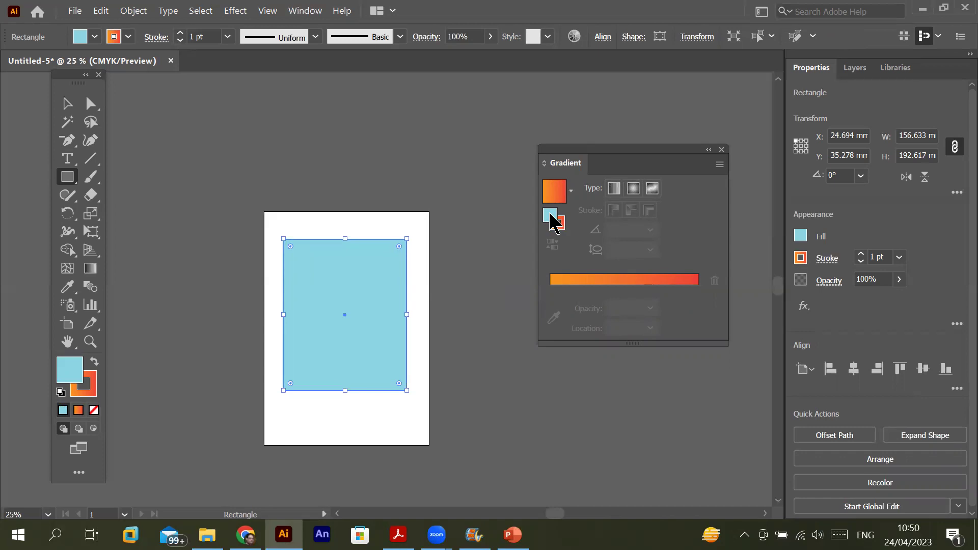
{"action": "left_click", "coordinate": [570, 193]}
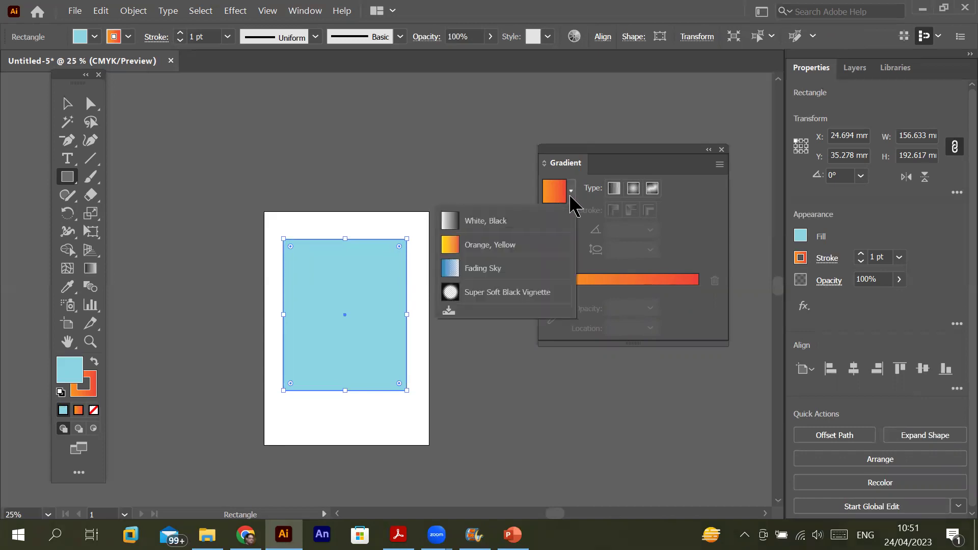
{"action": "left_click", "coordinate": [476, 219]}
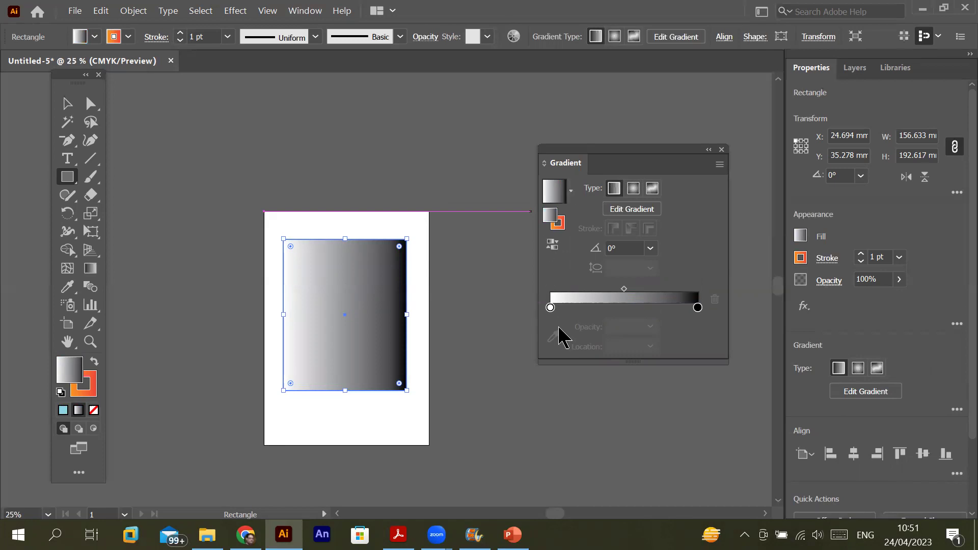
- Try the Orange, Yellow and Fading Sky presets on the fill, and return to White, Black
{"action": "left_click", "coordinate": [572, 191]}
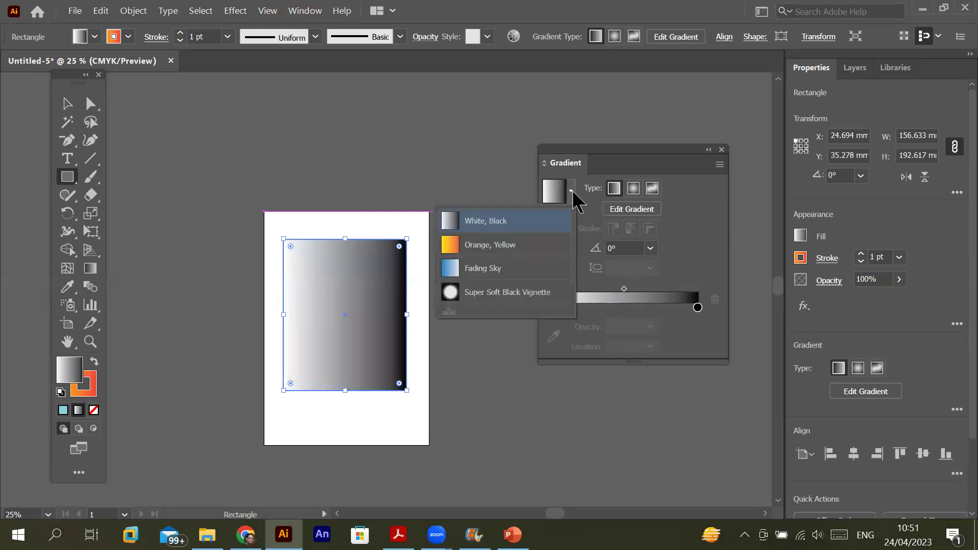
{"action": "left_click", "coordinate": [484, 248]}
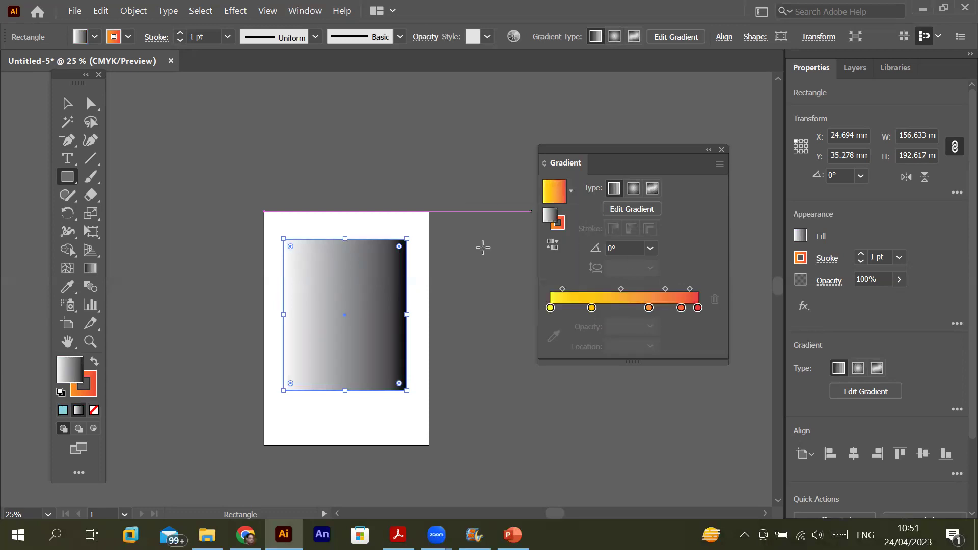
{"action": "left_click", "coordinate": [571, 192]}
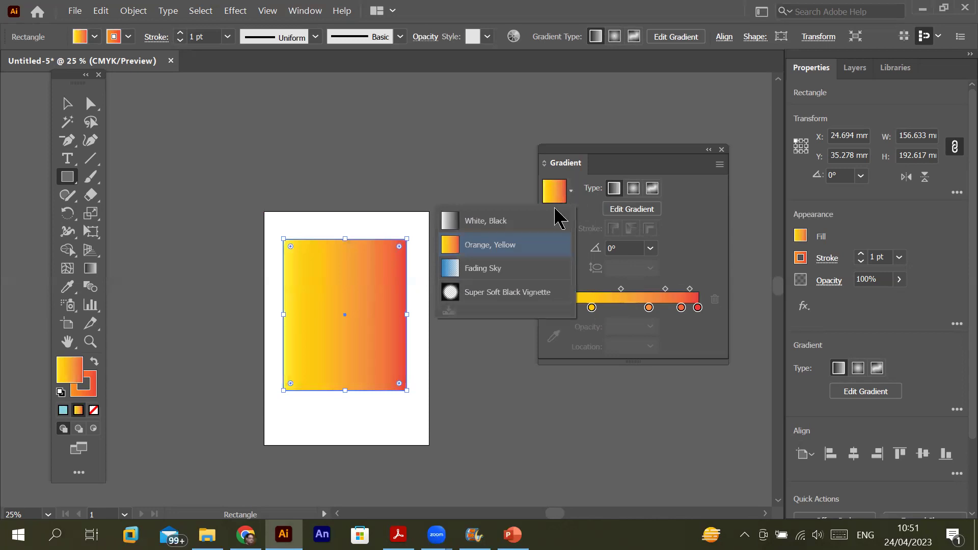
{"action": "left_click", "coordinate": [500, 275]}
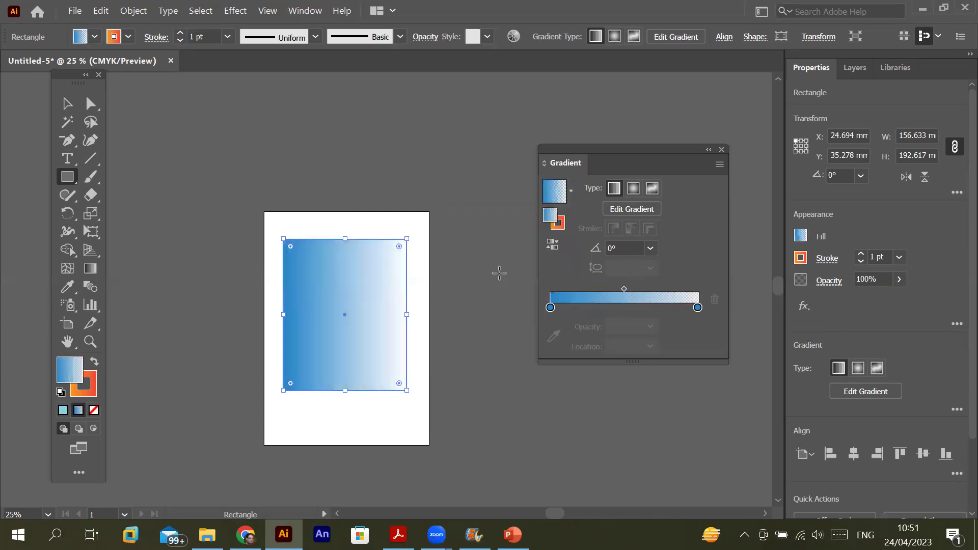
{"action": "left_click", "coordinate": [571, 191]}
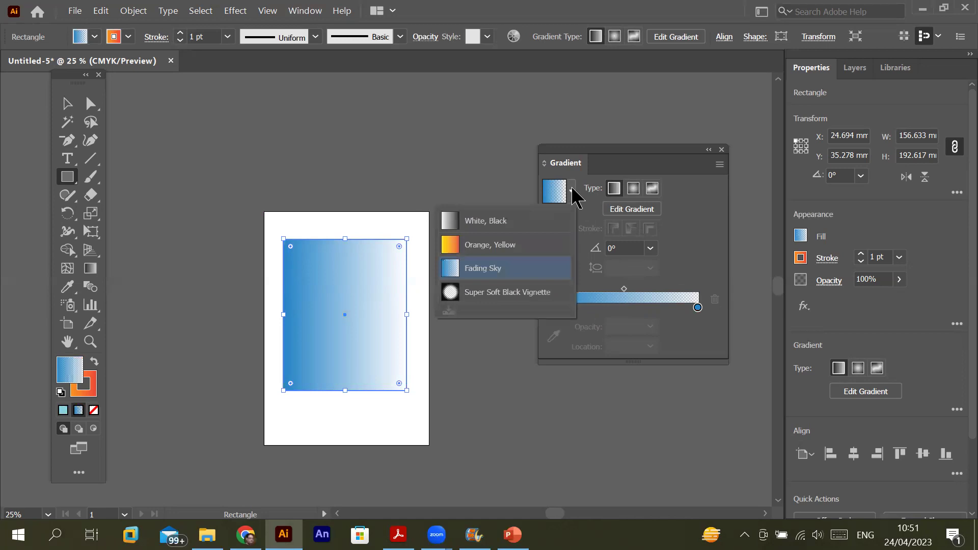
{"action": "left_click", "coordinate": [489, 226]}
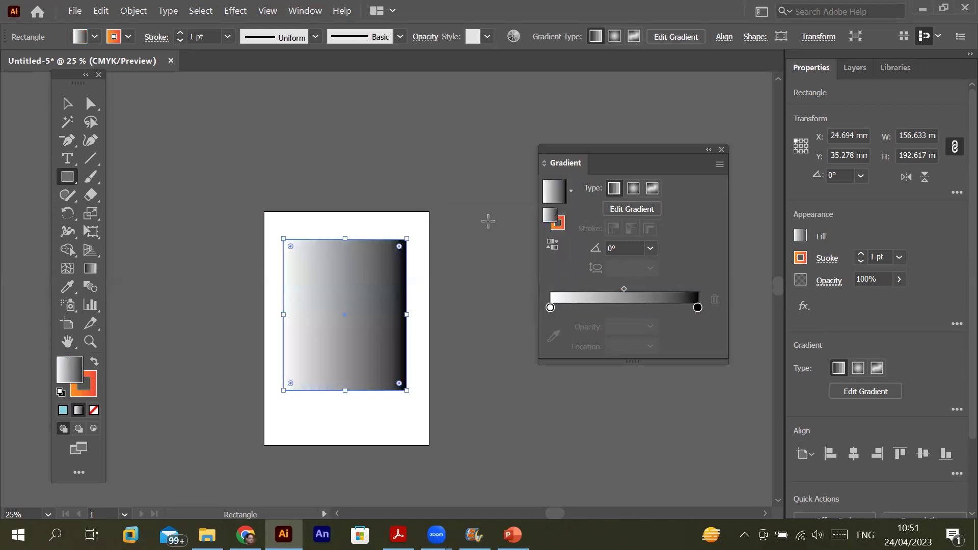
- Recolour the fill gradient's stops, using CMYK Red for the starting stop and yellow for the ending stop
{"action": "left_click", "coordinate": [550, 307]}
{"action": "double_click", "coordinate": [550, 308]}
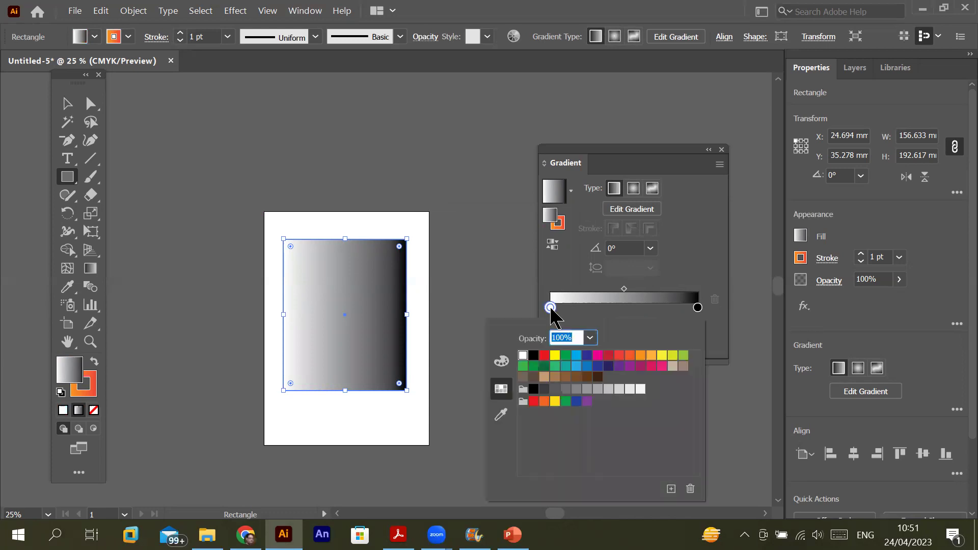
{"action": "left_click", "coordinate": [544, 357]}
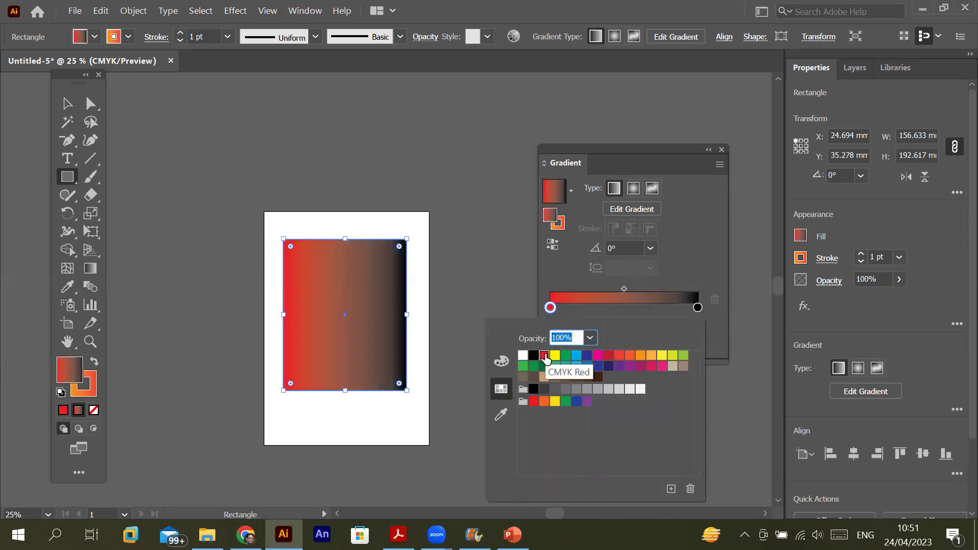
{"action": "left_click", "coordinate": [697, 309]}
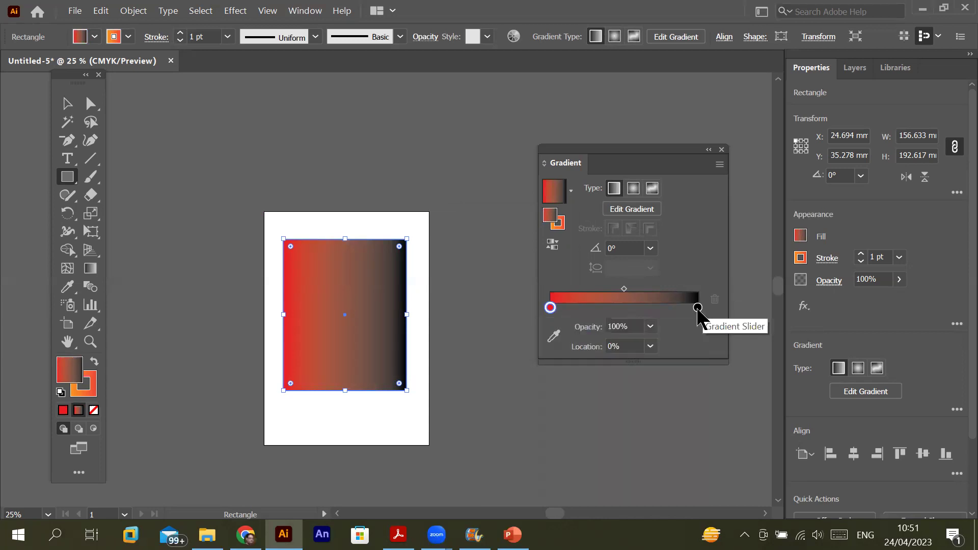
{"action": "double_click", "coordinate": [698, 307]}
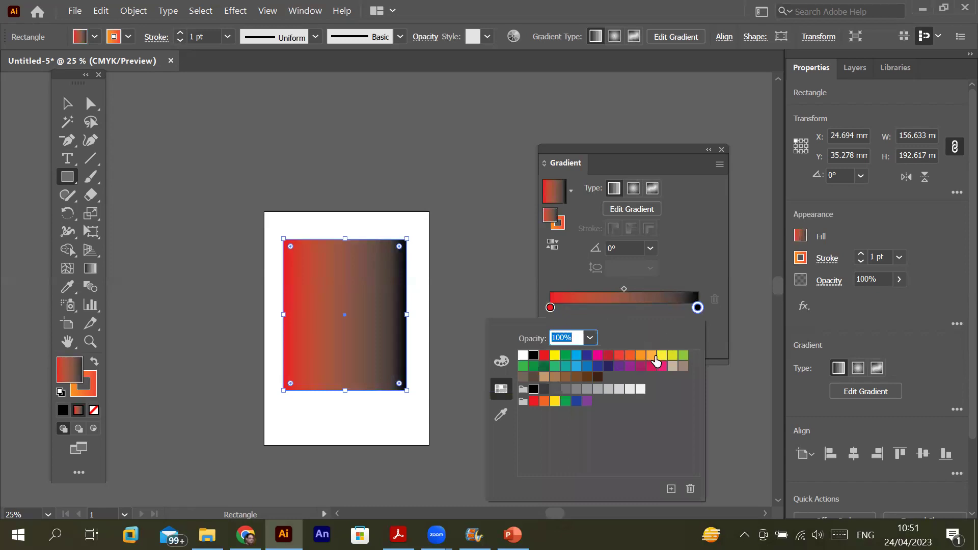
{"action": "left_click", "coordinate": [662, 356]}
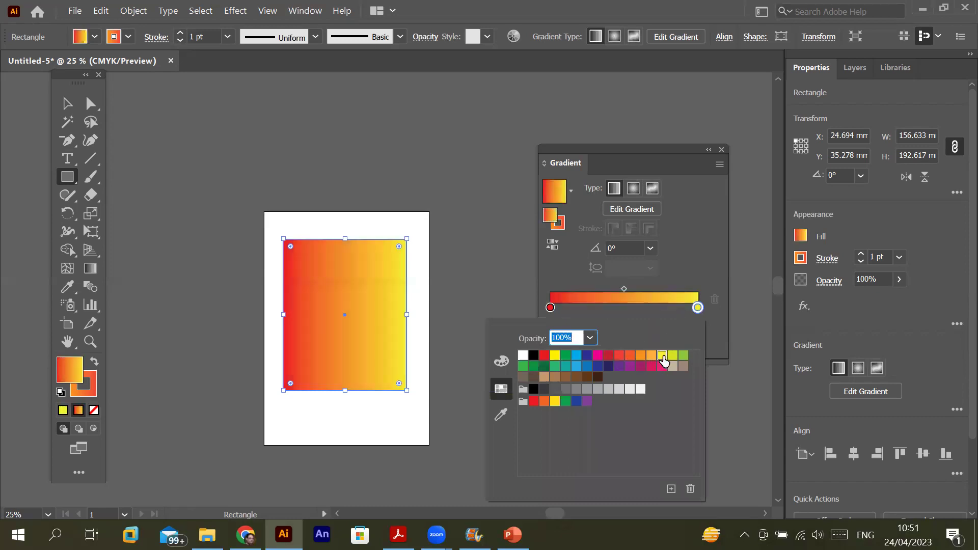
{"action": "left_click", "coordinate": [659, 286]}
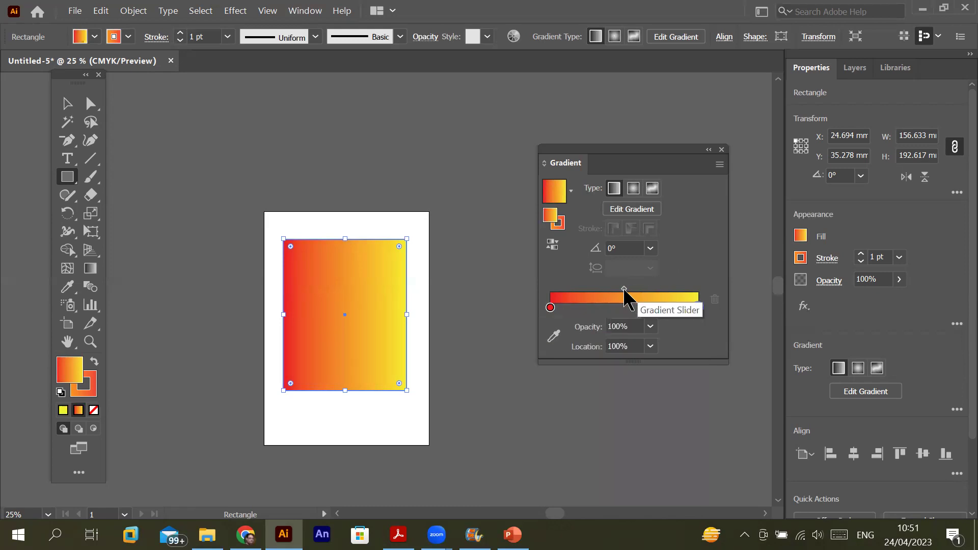
- Try the fill gradient's midpoint at about 29%, 16% and 87%, and return its location to 50%
{"action": "left_click_drag", "start_coordinate": [624, 296], "coordinate": [593, 292]}
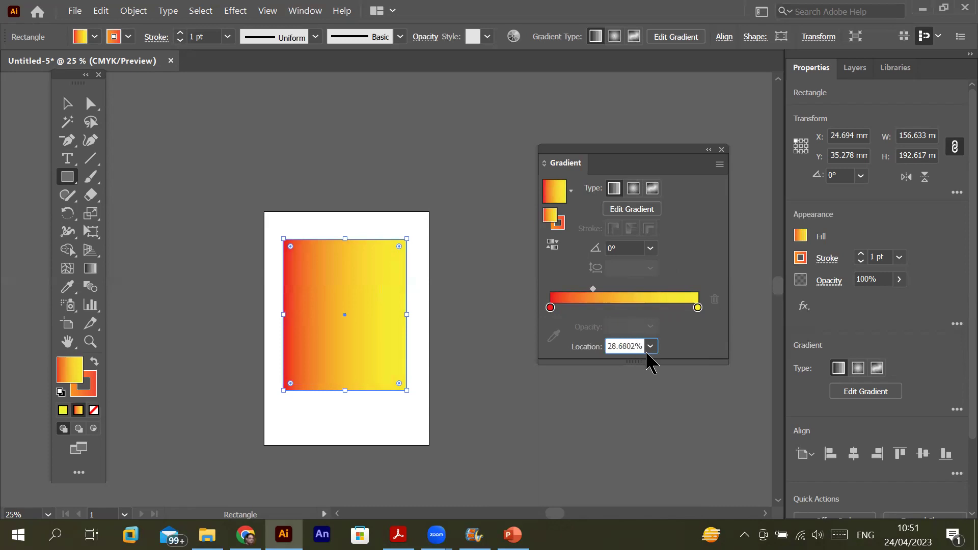
{"action": "left_click", "coordinate": [651, 347]}
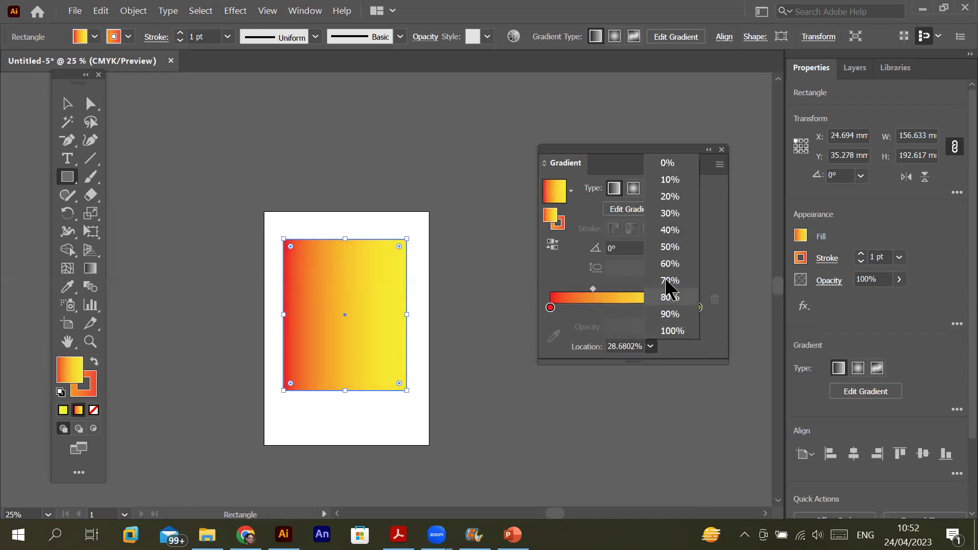
{"action": "left_click", "coordinate": [671, 247]}
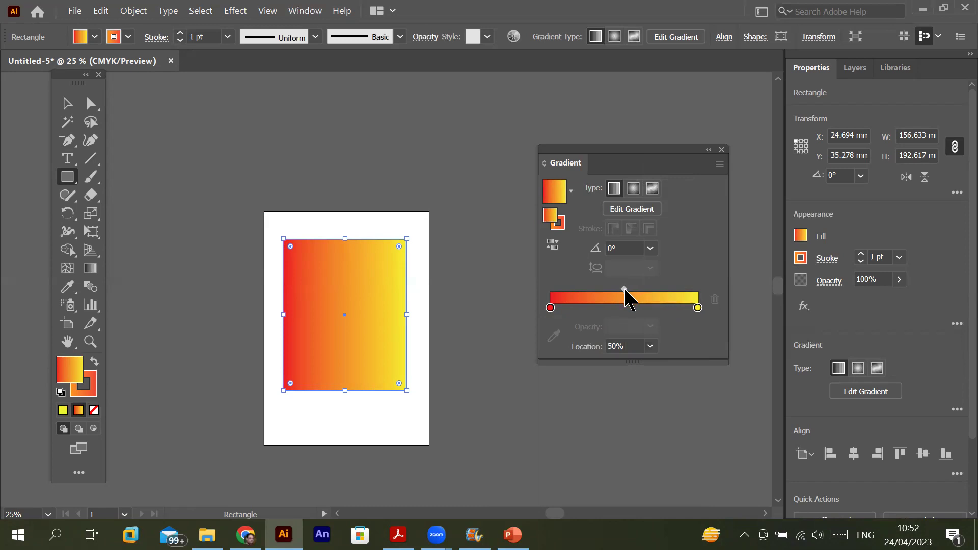
{"action": "left_click_drag", "start_coordinate": [625, 290], "coordinate": [574, 289]}
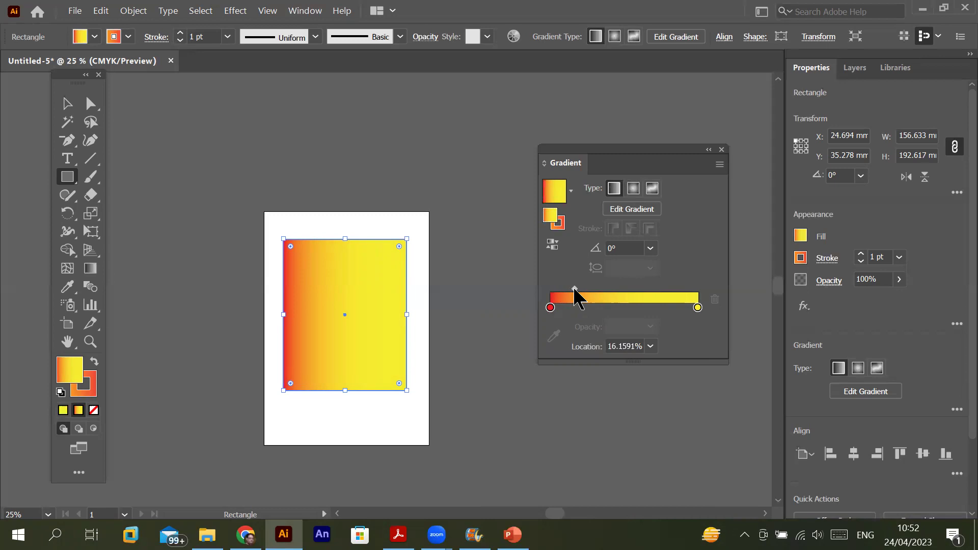
{"action": "left_click_drag", "start_coordinate": [575, 290], "coordinate": [683, 297]}
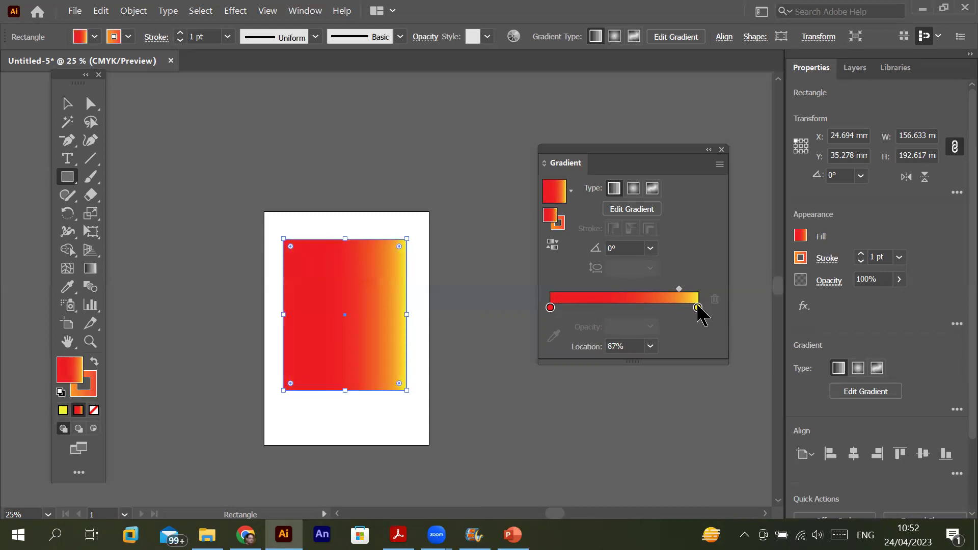
{"action": "left_click_drag", "start_coordinate": [679, 290], "coordinate": [623, 301]}
{"action": "left_click", "coordinate": [650, 347]}
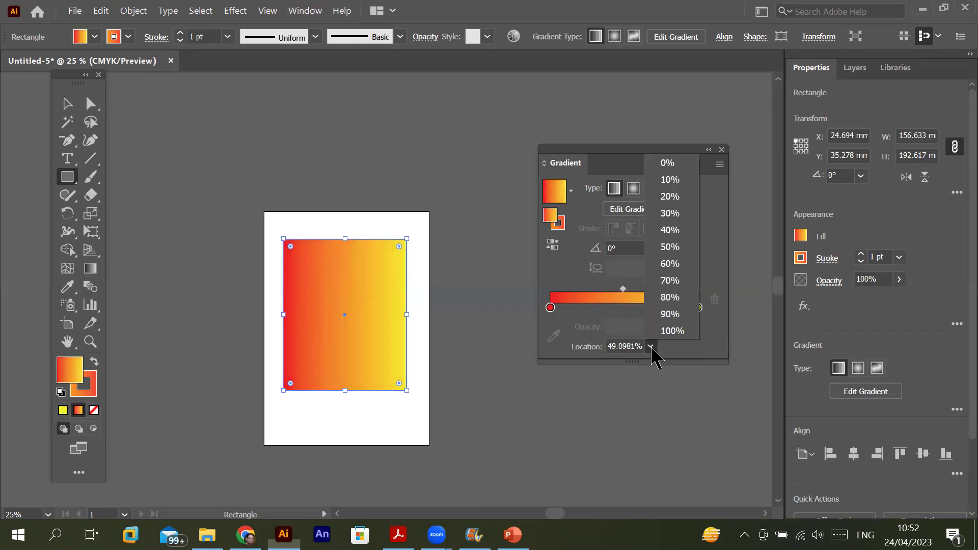
{"action": "left_click", "coordinate": [677, 247]}
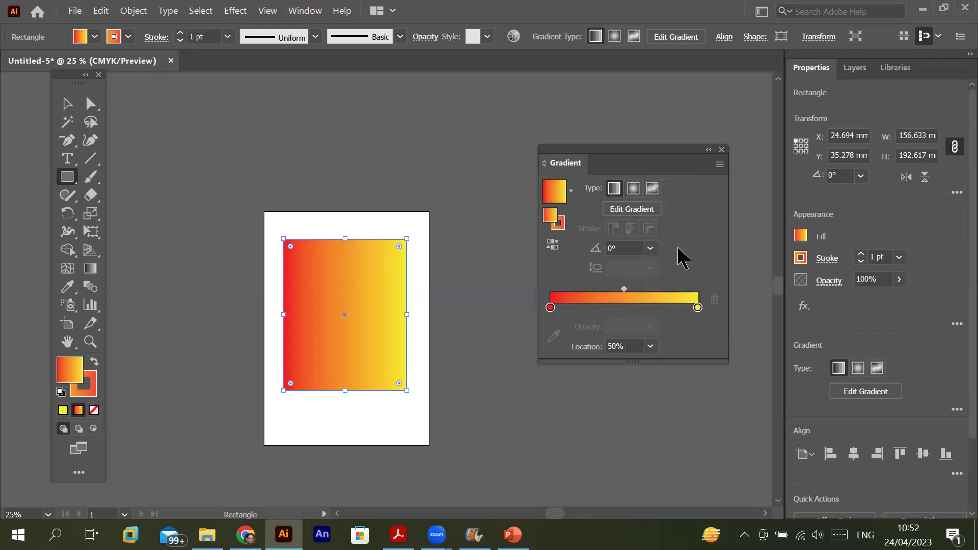
- Try the fill gradient at angles of 45° and 90°, and return it to 0°
{"action": "left_click", "coordinate": [649, 248]}
{"action": "left_click", "coordinate": [650, 249]}
{"action": "left_click", "coordinate": [653, 251]}
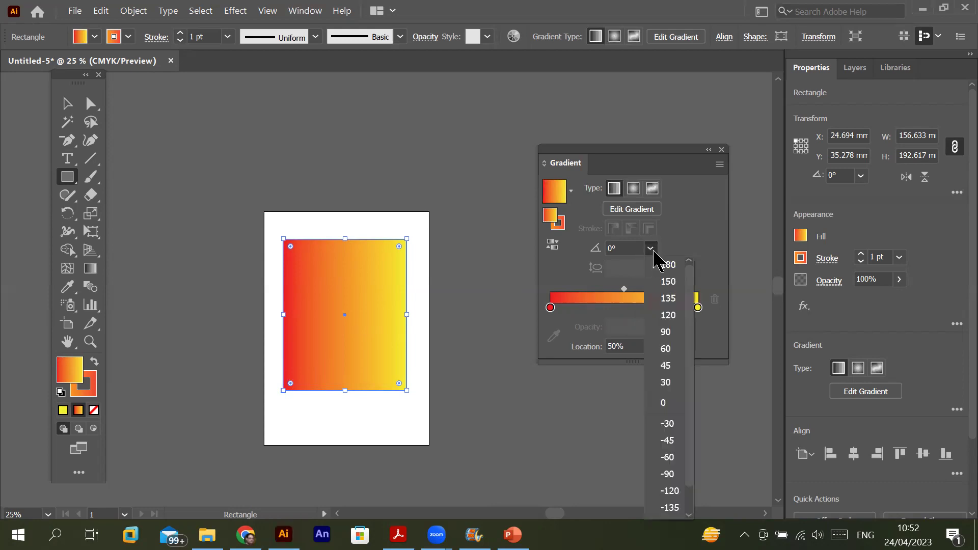
{"action": "left_click", "coordinate": [667, 366]}
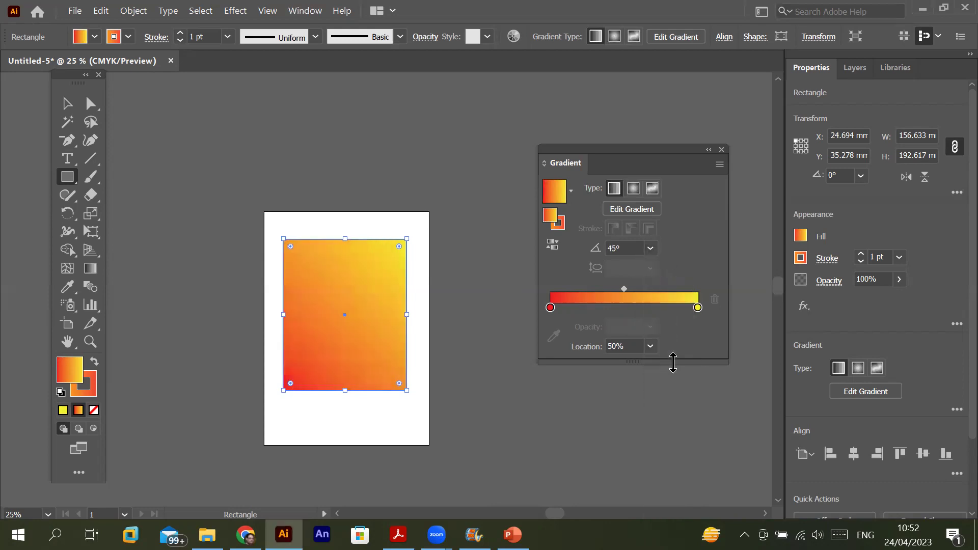
{"action": "left_click", "coordinate": [651, 248]}
{"action": "left_click", "coordinate": [668, 334]}
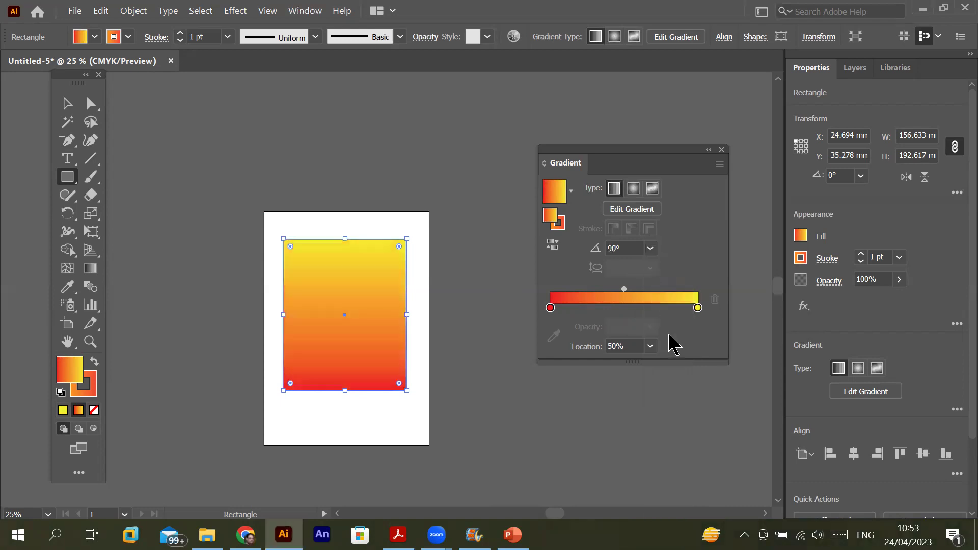
{"action": "left_click", "coordinate": [652, 249]}
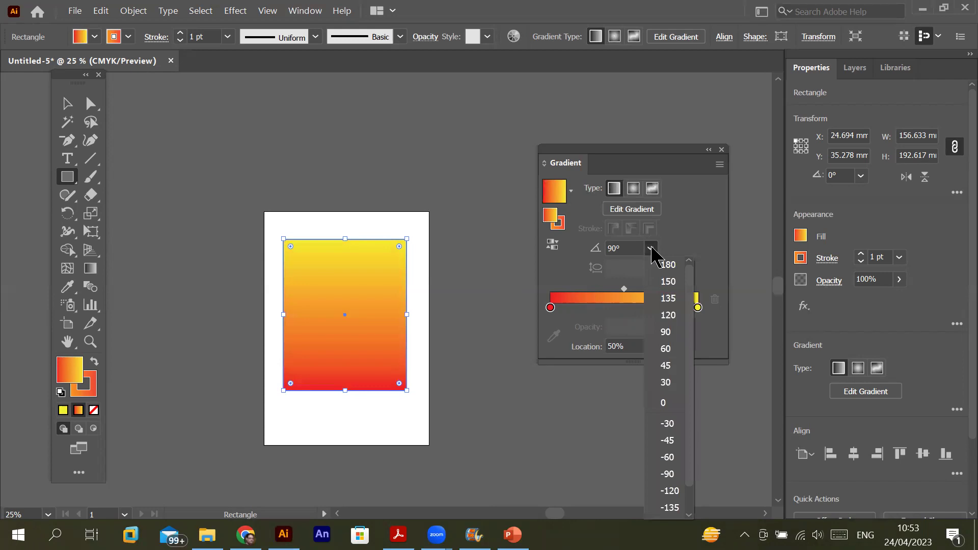
{"action": "left_click", "coordinate": [659, 406]}
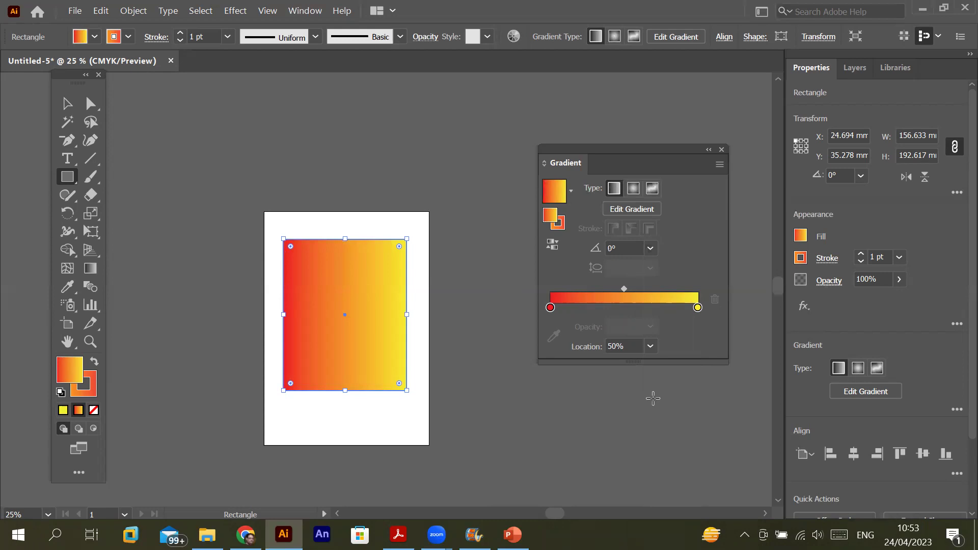
- Add a colour stop at about 51% on the fill gradient and colour it green
{"action": "left_click", "coordinate": [625, 307]}
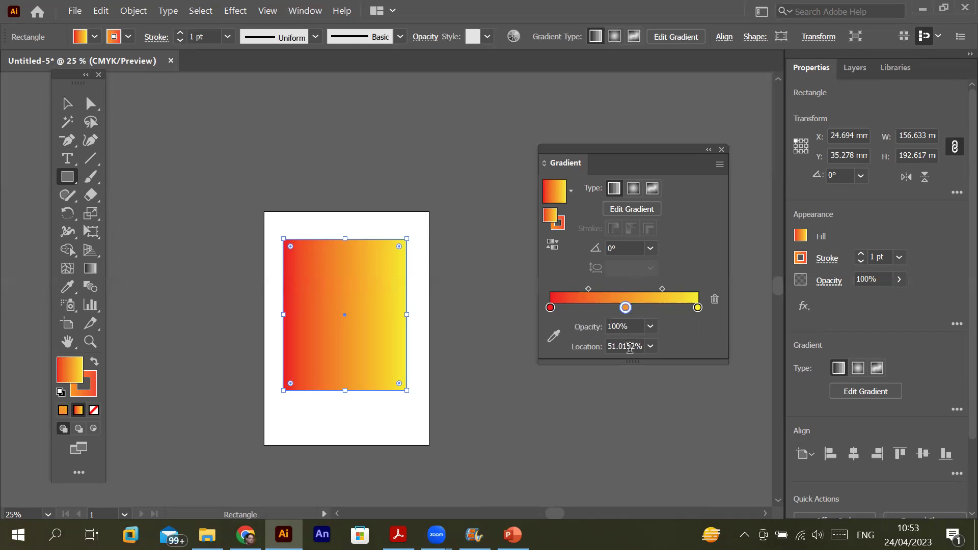
{"action": "double_click", "coordinate": [626, 307]}
{"action": "left_click", "coordinate": [565, 355]}
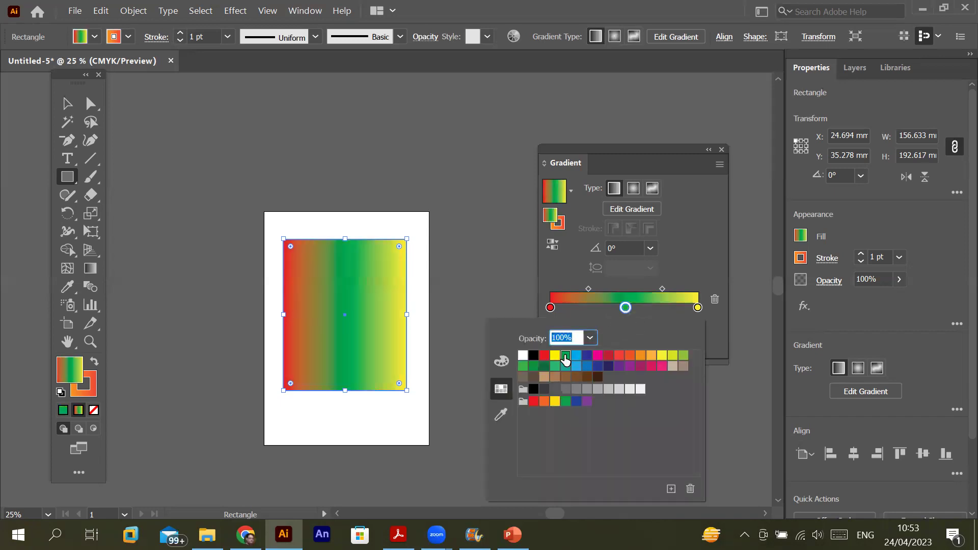
{"action": "left_click", "coordinate": [626, 308]}
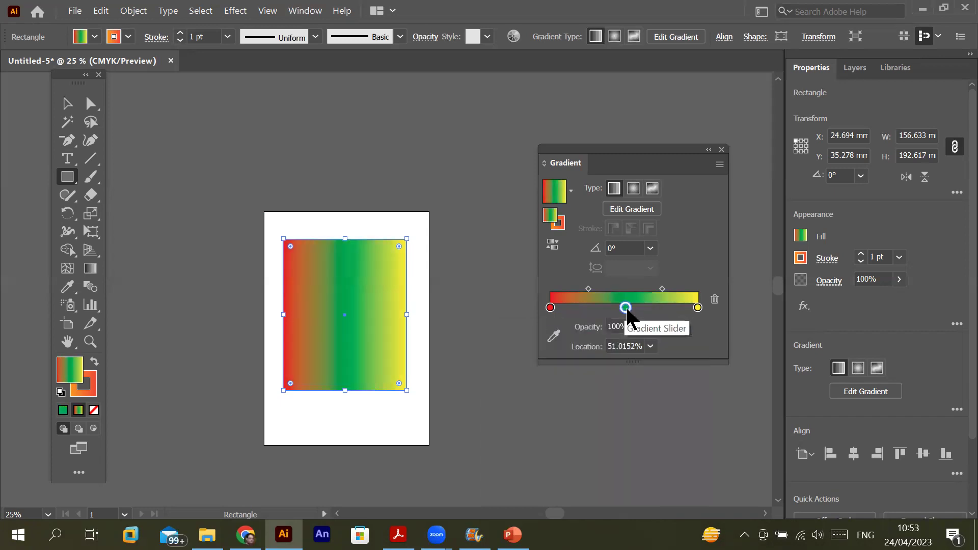
- Add extra stops on both sides of the green one, the first at about 25%, and remove all the added stops
{"action": "left_click", "coordinate": [586, 308]}
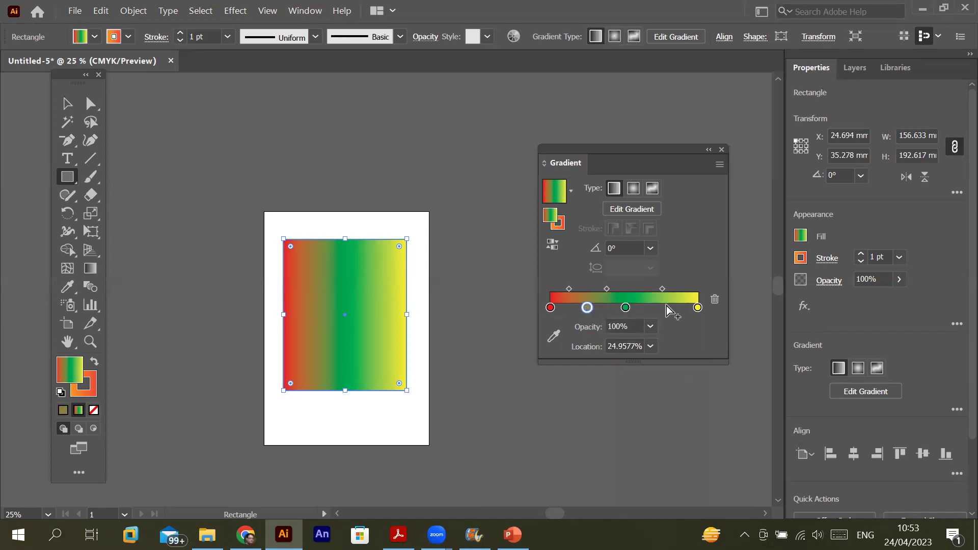
{"action": "left_click", "coordinate": [666, 308]}
{"action": "left_click", "coordinate": [714, 300]}
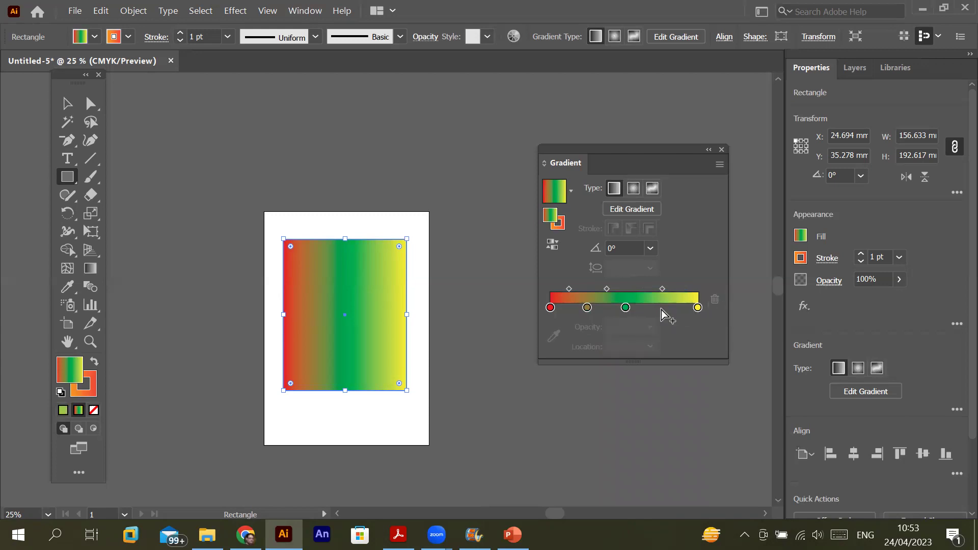
{"action": "left_click", "coordinate": [588, 309]}
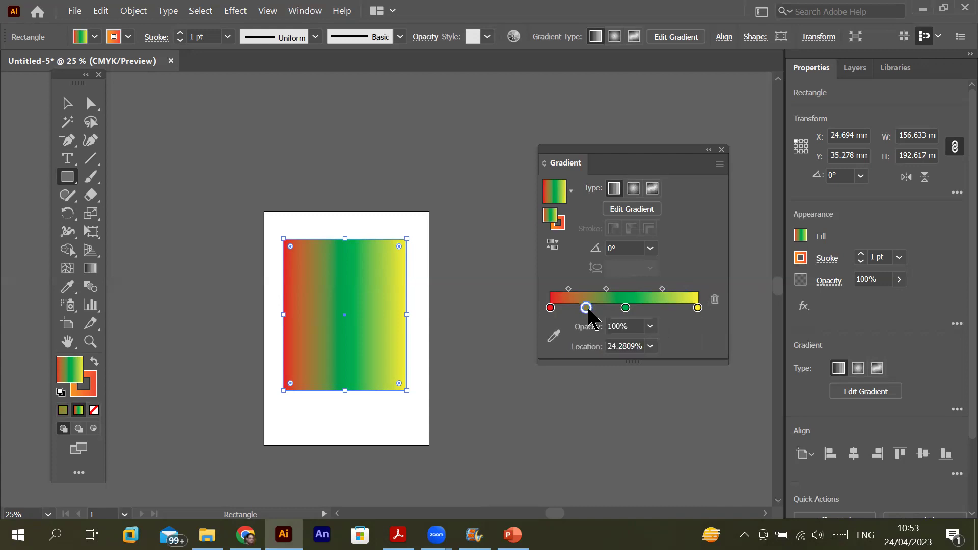
{"action": "left_click_drag", "start_coordinate": [587, 309], "coordinate": [589, 474]}
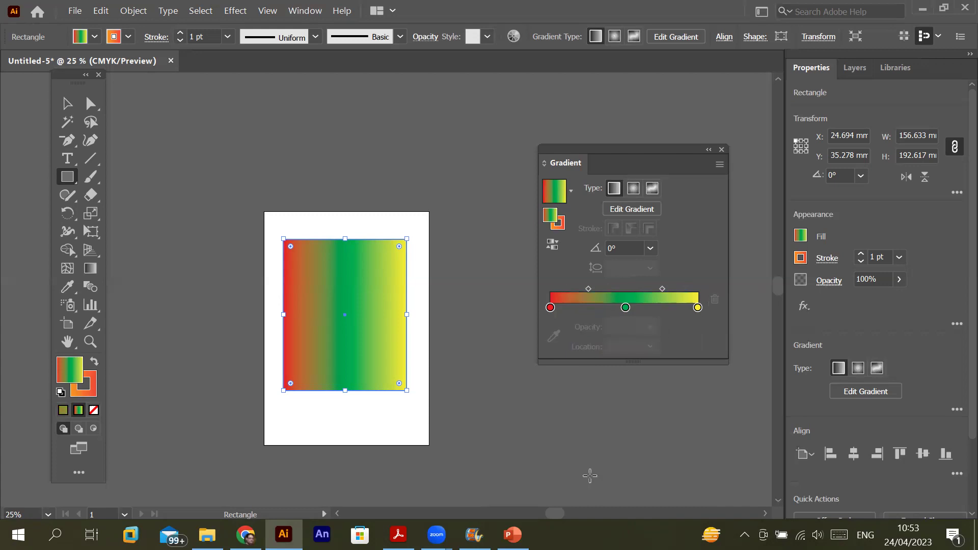
{"action": "left_click", "coordinate": [625, 307]}
{"action": "left_click_drag", "start_coordinate": [618, 387], "coordinate": [618, 419]}
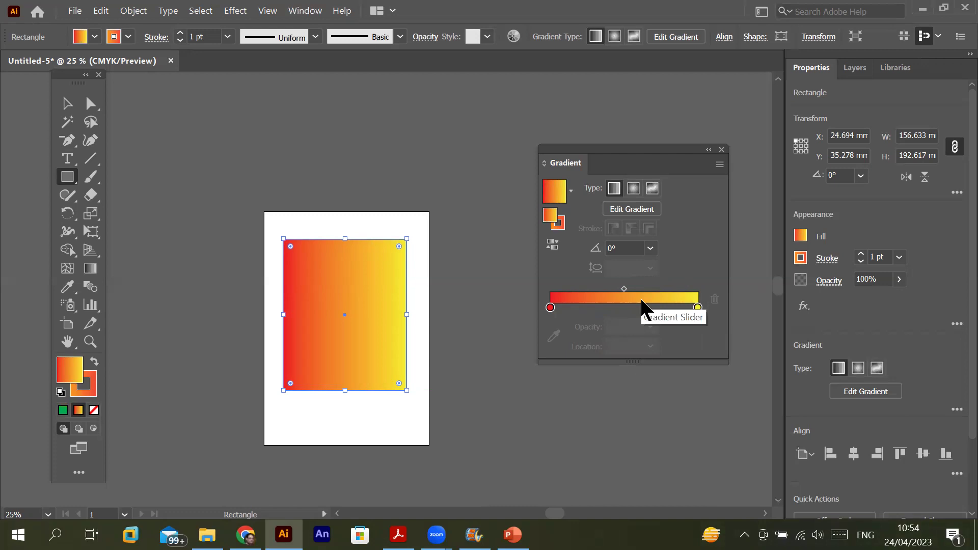
- Edit the gradient directly on the rectangle and move its midpoint slightly toward the red stop
{"action": "left_click", "coordinate": [632, 209]}
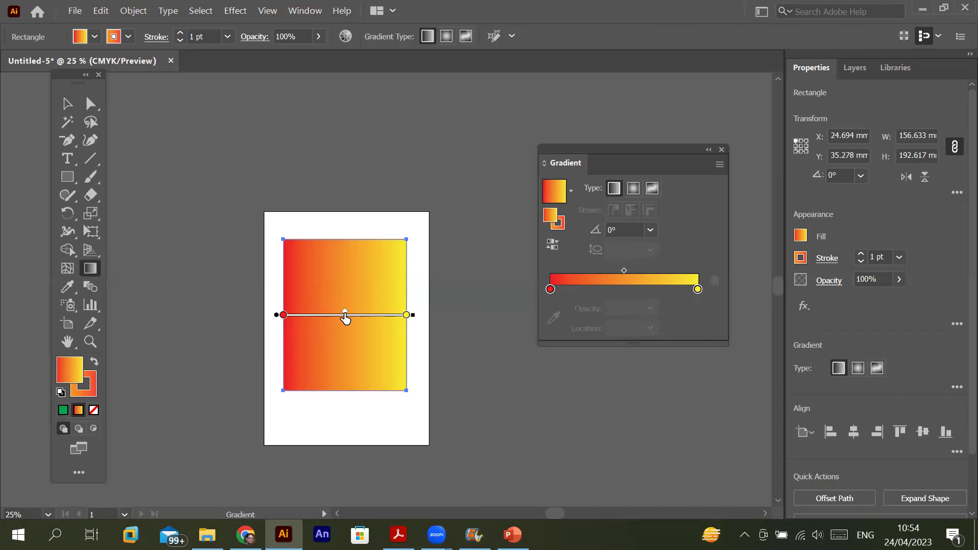
{"action": "mouse_move", "coordinate": [345, 317]}
{"action": "left_mouse_down"}
{"action": "mouse_move", "coordinate": [395, 321]}
{"action": "mouse_move", "coordinate": [341, 327]}
{"action": "left_mouse_up"}
{"action": "mouse_move", "coordinate": [324, 315]}
{"action": "left_mouse_down"}
{"action": "mouse_move", "coordinate": [406, 321]}
{"action": "mouse_move", "coordinate": [230, 308]}
{"action": "mouse_move", "coordinate": [403, 314]}
{"action": "mouse_move", "coordinate": [328, 315]}
{"action": "left_mouse_up"}
- Rotate the gradient on the rectangle to about 31°, 91° and 177°, and return its angle to 0°
{"action": "left_click", "coordinate": [630, 229]}
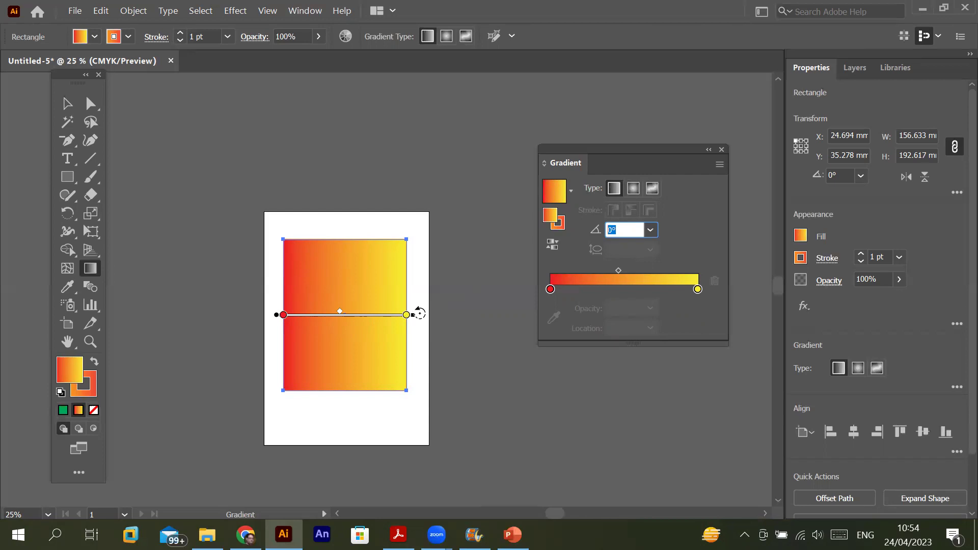
{"action": "left_click_drag", "start_coordinate": [419, 314], "coordinate": [422, 230]}
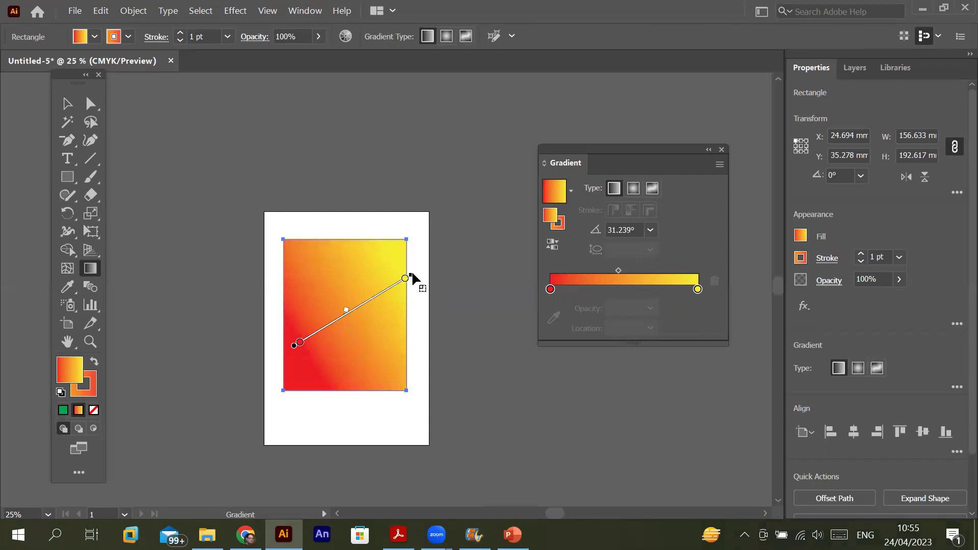
{"action": "mouse_move", "coordinate": [414, 271]}
{"action": "left_mouse_down"}
{"action": "mouse_move", "coordinate": [402, 212]}
{"action": "mouse_move", "coordinate": [328, 194]}
{"action": "mouse_move", "coordinate": [296, 206]}
{"action": "left_mouse_up"}
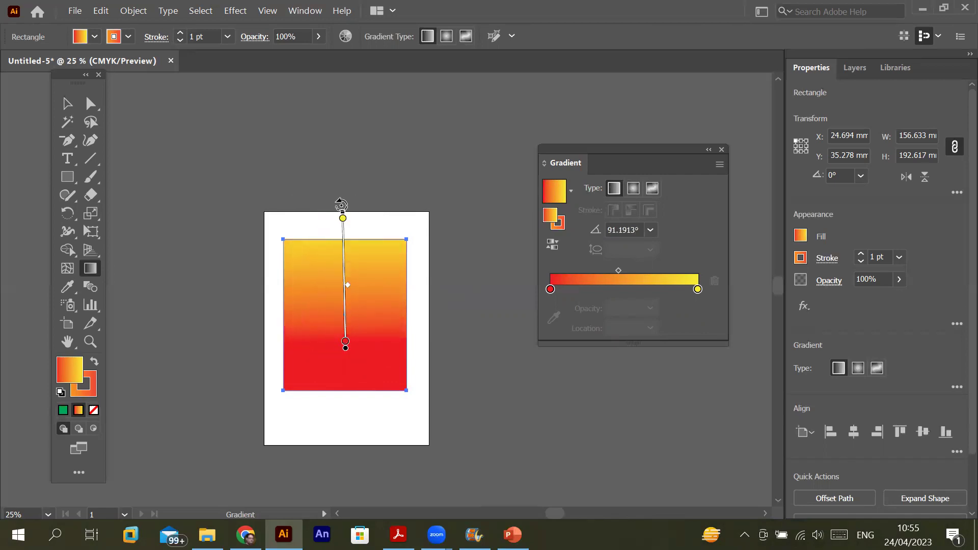
{"action": "mouse_move", "coordinate": [342, 212]}
{"action": "left_mouse_down"}
{"action": "mouse_move", "coordinate": [284, 261]}
{"action": "mouse_move", "coordinate": [270, 343]}
{"action": "mouse_move", "coordinate": [354, 316]}
{"action": "mouse_move", "coordinate": [382, 318]}
{"action": "mouse_move", "coordinate": [370, 317]}
{"action": "left_mouse_up"}
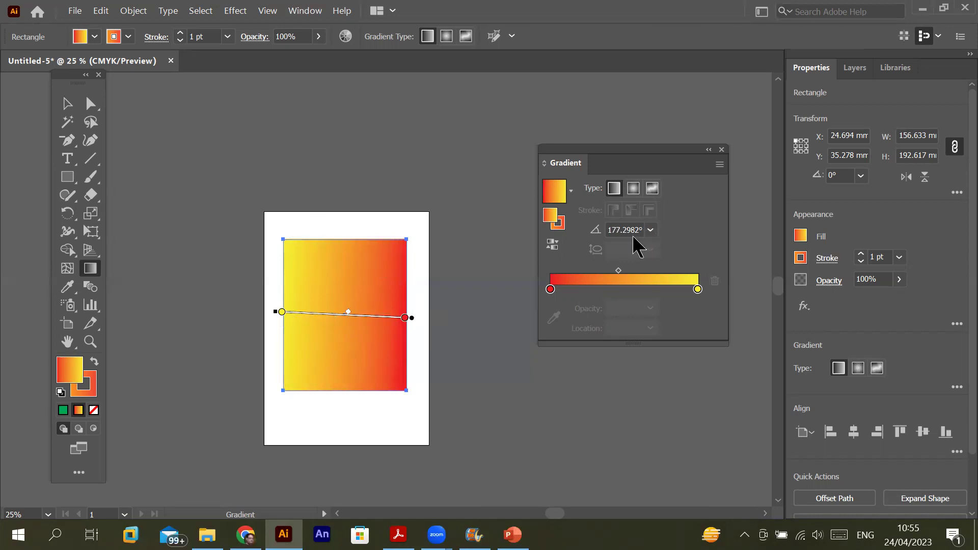
{"action": "left_click", "coordinate": [650, 231]}
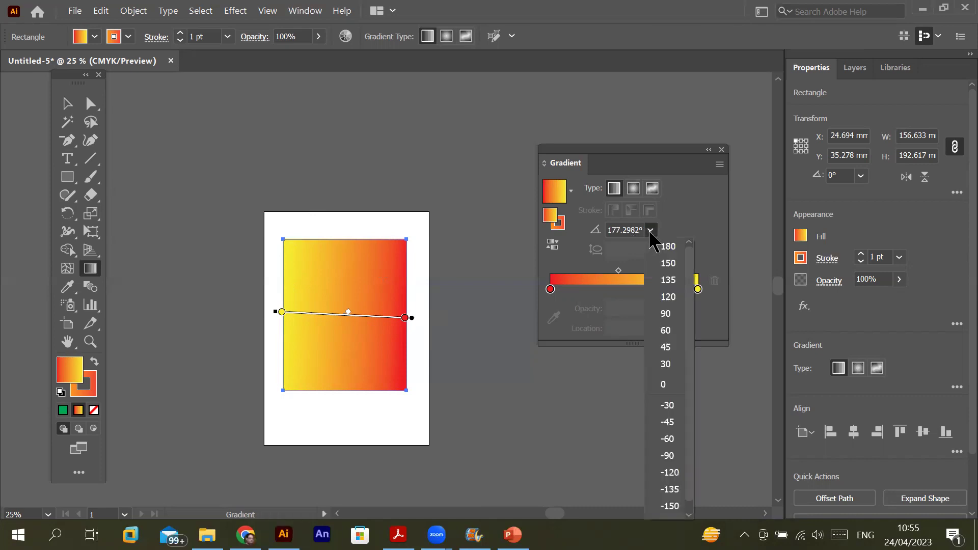
{"action": "left_click", "coordinate": [665, 383]}
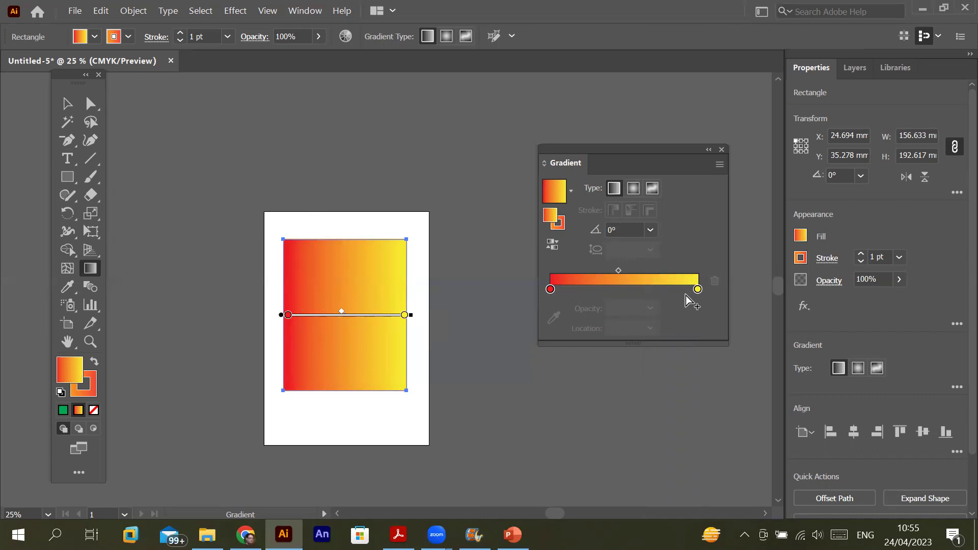
- Swap the gradient's stops so yellow is at 0% and red at 100%, and change the gradient type to radial
{"action": "mouse_move", "coordinate": [698, 289]}
{"action": "left_mouse_down"}
{"action": "mouse_move", "coordinate": [555, 290]}
{"action": "mouse_move", "coordinate": [709, 290]}
{"action": "left_mouse_up"}
{"action": "left_click_drag", "start_coordinate": [578, 289], "coordinate": [549, 291]}
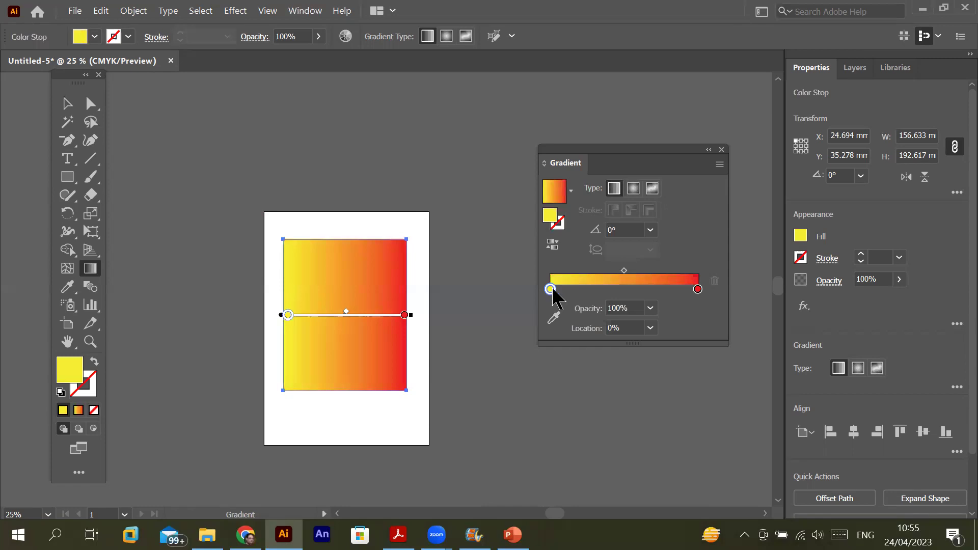
{"action": "left_click", "coordinate": [633, 189]}
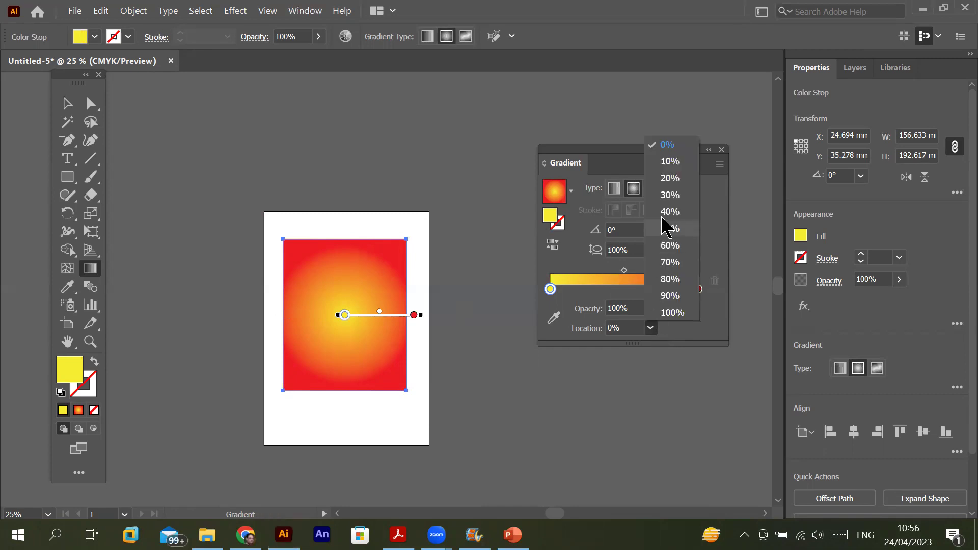
- Try the yellow stop's location at 30% and 100%, and return it to 0%
{"action": "left_click", "coordinate": [669, 195]}
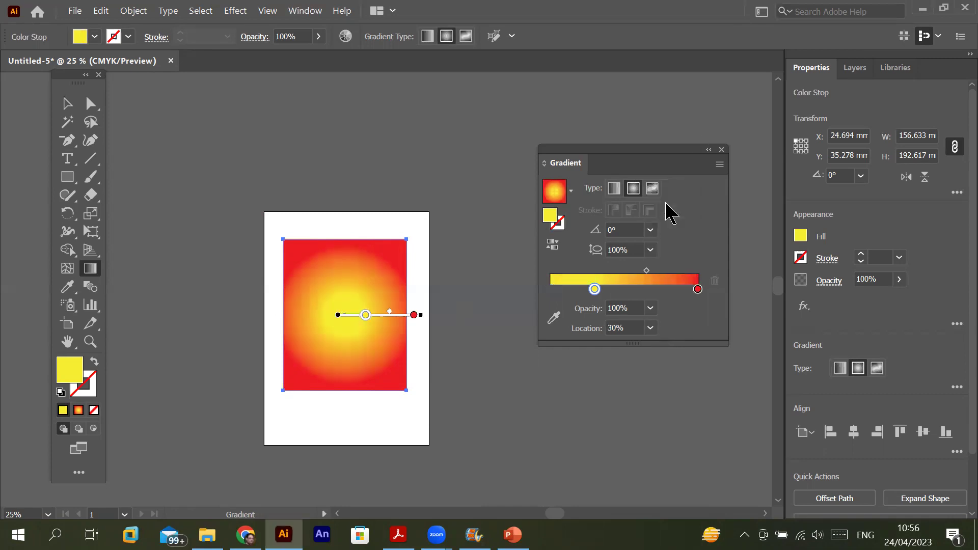
{"action": "left_click", "coordinate": [650, 328]}
{"action": "left_click", "coordinate": [668, 313]}
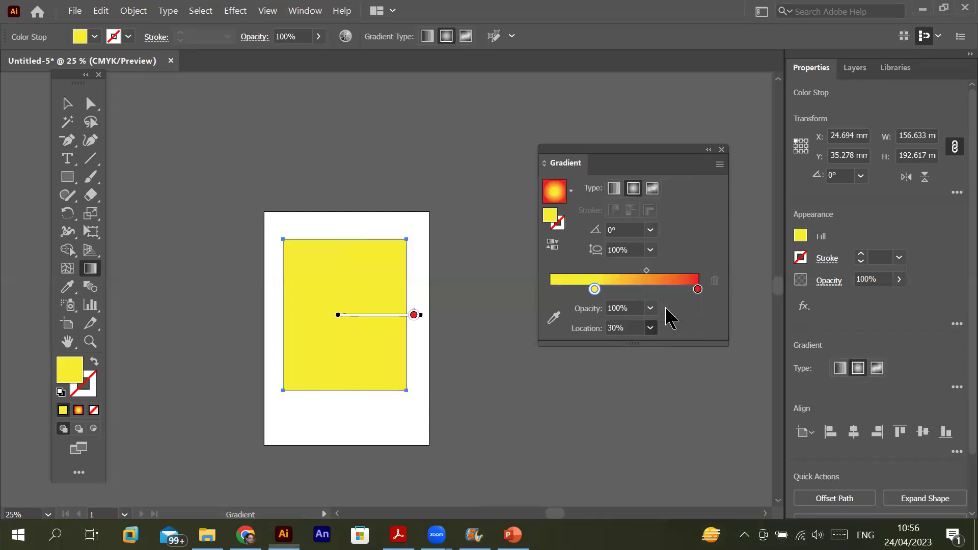
{"action": "left_click", "coordinate": [651, 328]}
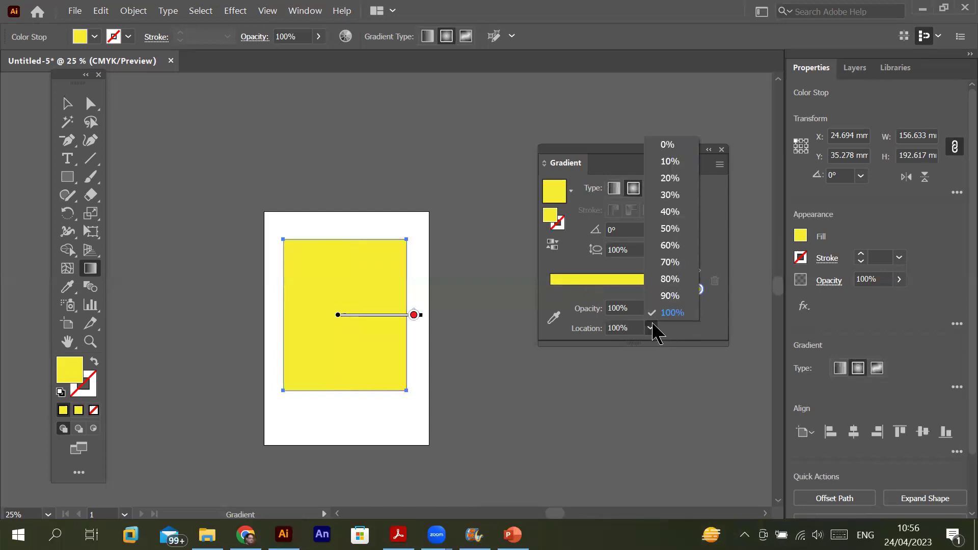
{"action": "left_click", "coordinate": [669, 147]}
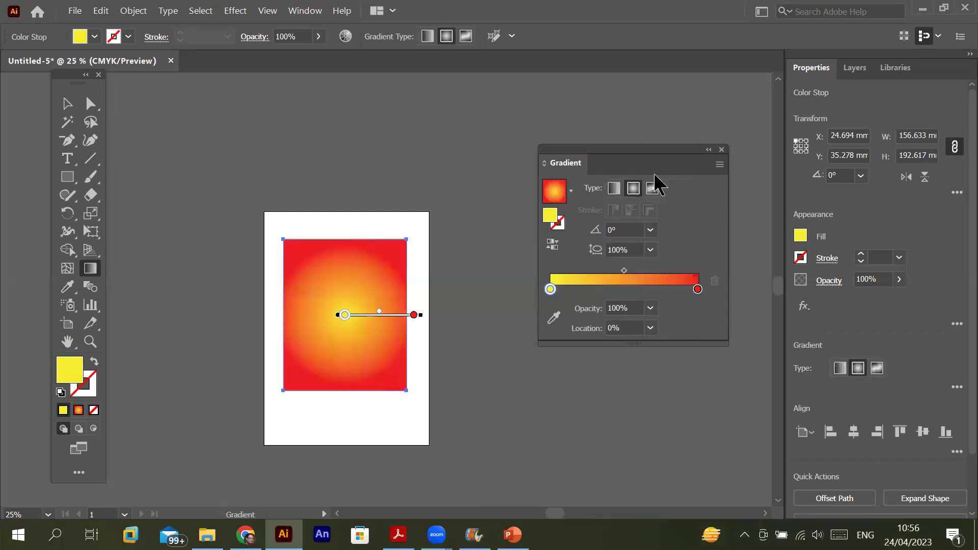
- Move the radial gradient's centre toward the rectangle's upper-right corner and back near its middle
{"action": "mouse_move", "coordinate": [355, 308]}
{"action": "mouse_move", "coordinate": [369, 315]}
{"action": "left_mouse_down"}
{"action": "mouse_move", "coordinate": [329, 262]}
{"action": "mouse_move", "coordinate": [326, 376]}
{"action": "mouse_move", "coordinate": [379, 279]}
{"action": "mouse_move", "coordinate": [416, 253]}
{"action": "left_mouse_up"}
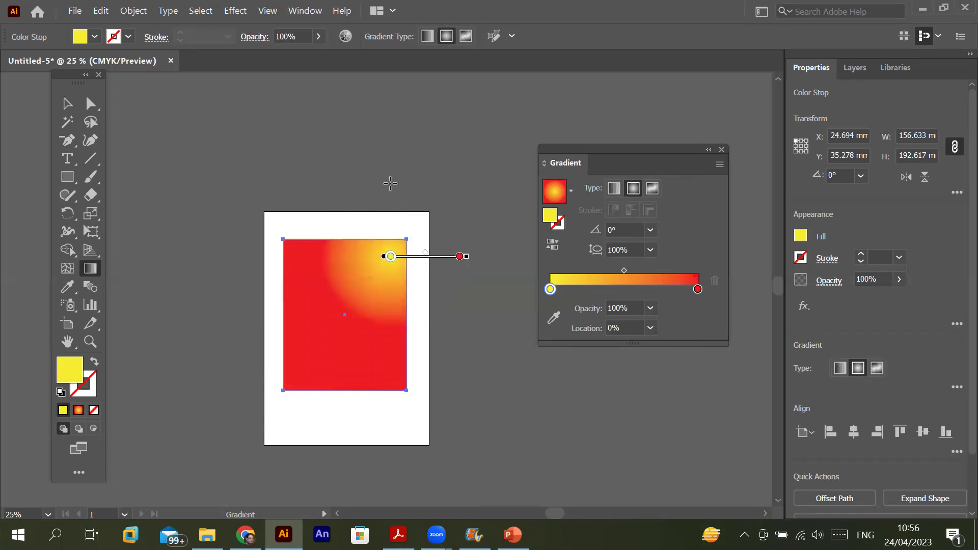
{"action": "mouse_move", "coordinate": [391, 188]}
{"action": "left_mouse_down"}
{"action": "mouse_move", "coordinate": [386, 250]}
{"action": "mouse_move", "coordinate": [391, 189]}
{"action": "left_mouse_up"}
{"action": "mouse_move", "coordinate": [407, 260]}
{"action": "left_mouse_down"}
{"action": "mouse_move", "coordinate": [370, 280]}
{"action": "mouse_move", "coordinate": [366, 312]}
{"action": "left_mouse_up"}
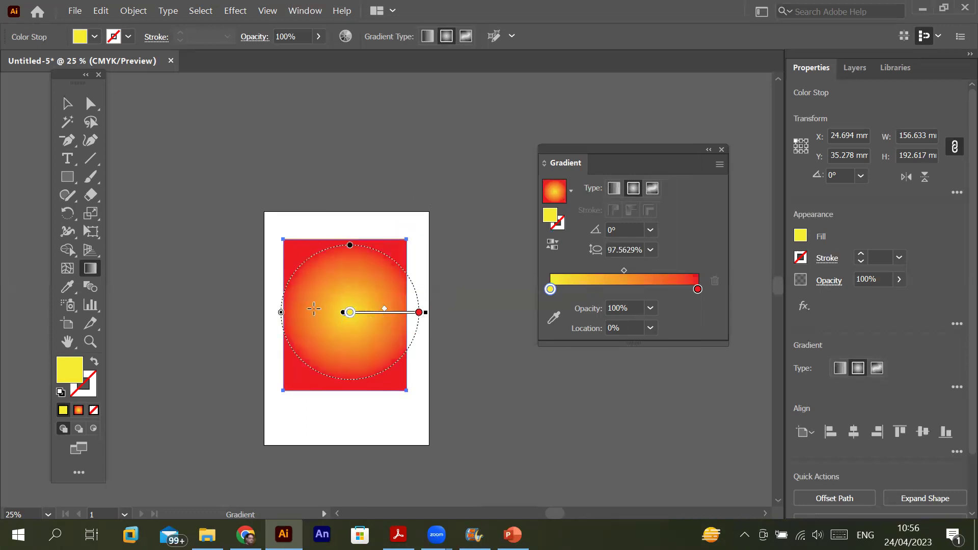
- Reduce the radial gradient's radius on the rectangle and flatten it to an aspect ratio of about 6.6%
{"action": "left_click_drag", "start_coordinate": [280, 313], "coordinate": [333, 317]}
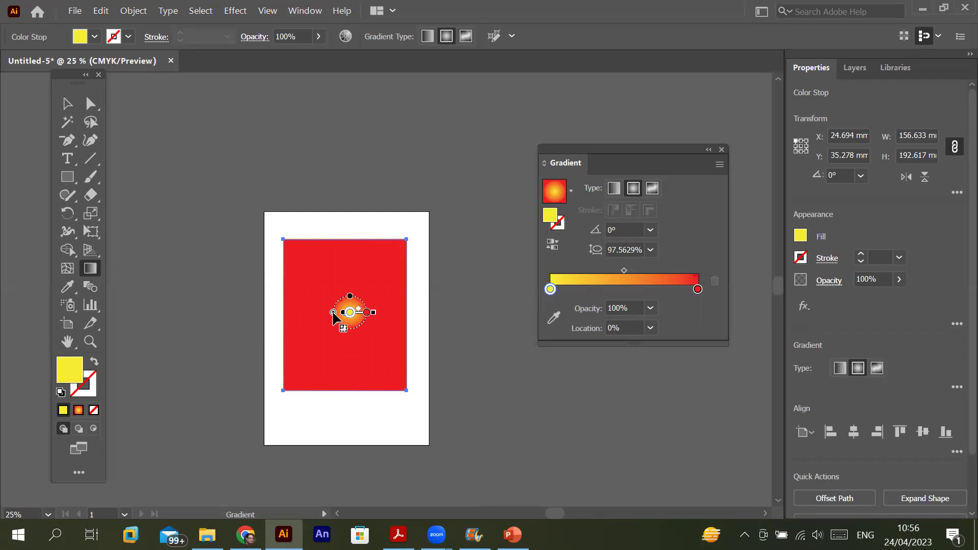
{"action": "left_click_drag", "start_coordinate": [333, 314], "coordinate": [303, 312]}
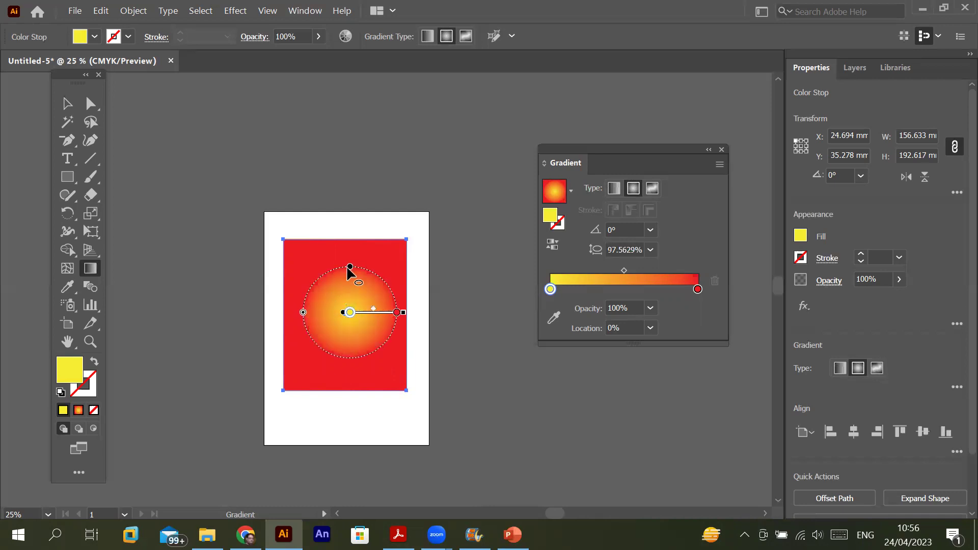
{"action": "left_click_drag", "start_coordinate": [350, 267], "coordinate": [347, 311]}
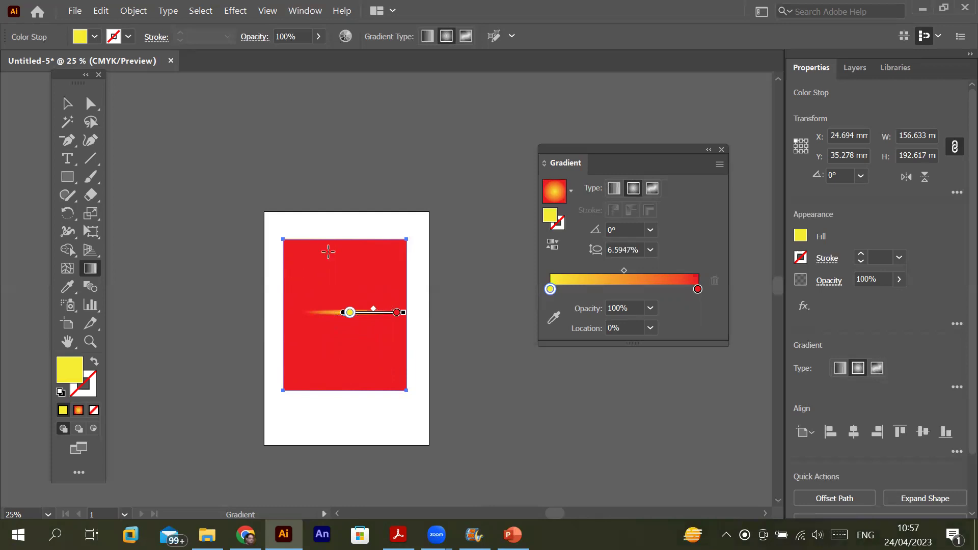
- Leave gradient editing, select the whole rectangle with the Selection tool and delete it from the artboard
{"action": "left_click", "coordinate": [67, 104]}
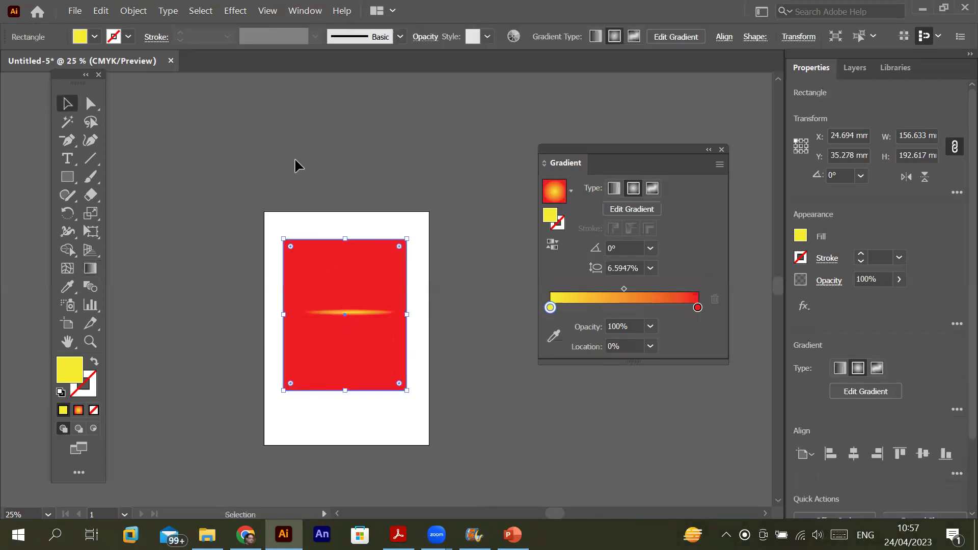
{"action": "left_click", "coordinate": [345, 230]}
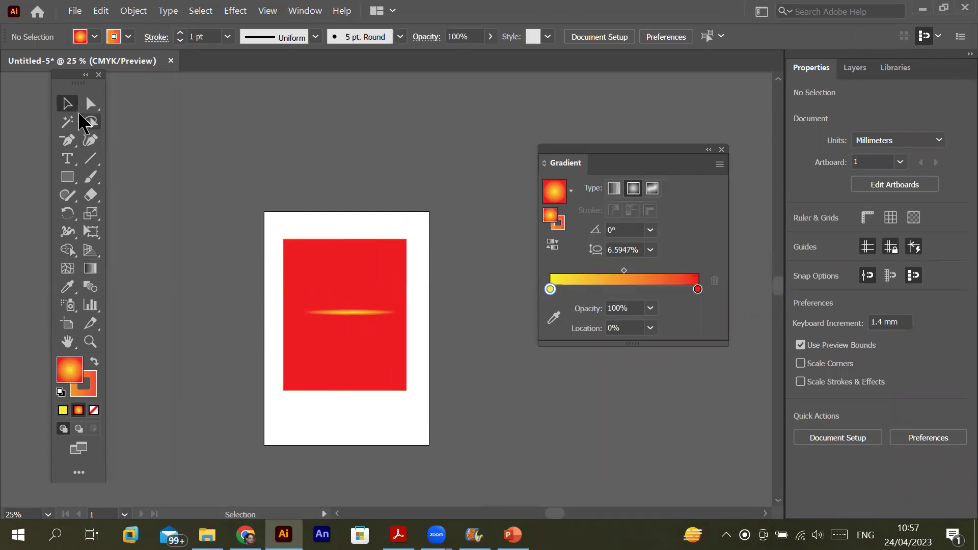
{"action": "left_click_drag", "start_coordinate": [269, 222], "coordinate": [448, 427]}
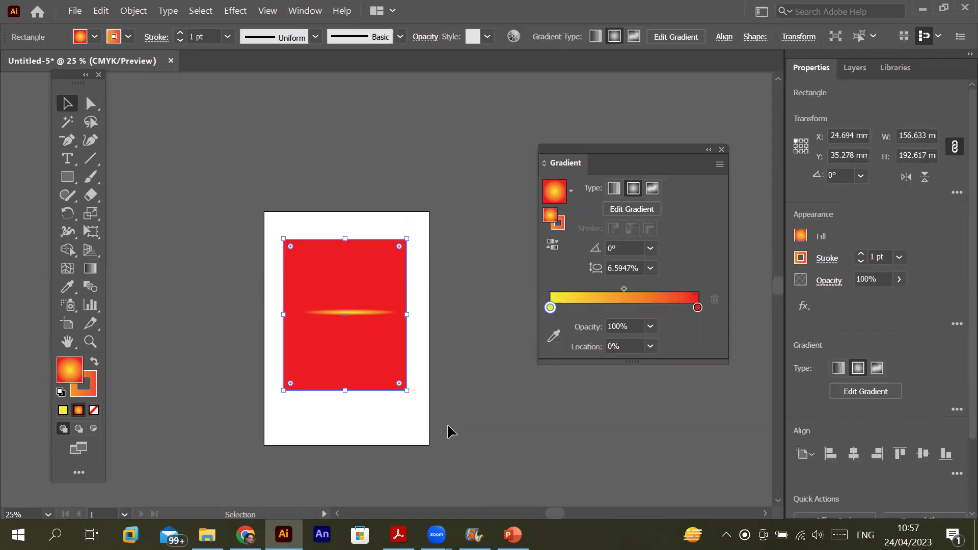
{"action": "key", "text": "Delete"}
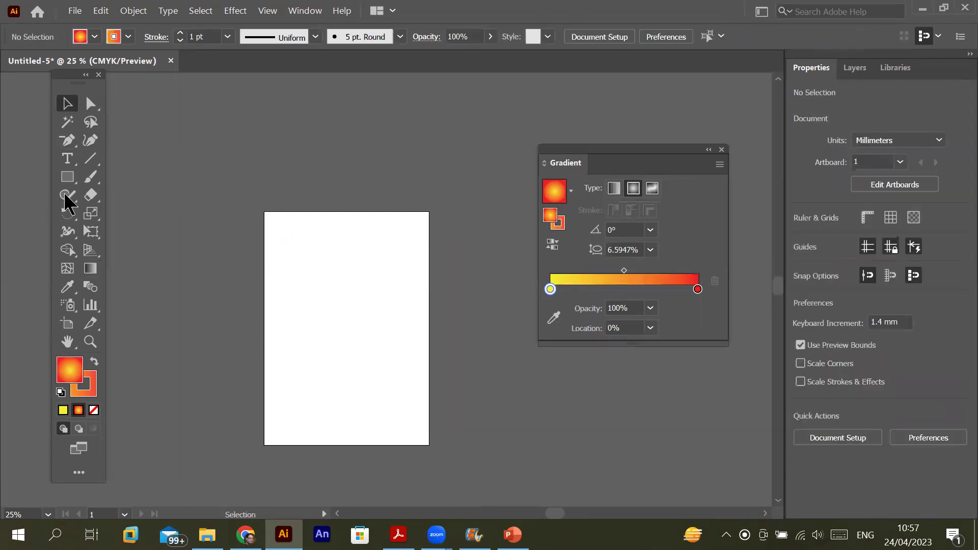
- Draw an ellipse about 175 × 194 mm on the artboard and reset it to the default white fill and black stroke
{"action": "left_click", "coordinate": [69, 176]}
{"action": "left_click_drag", "start_coordinate": [71, 181], "coordinate": [116, 212]}
{"action": "left_click_drag", "start_coordinate": [284, 249], "coordinate": [421, 402]}
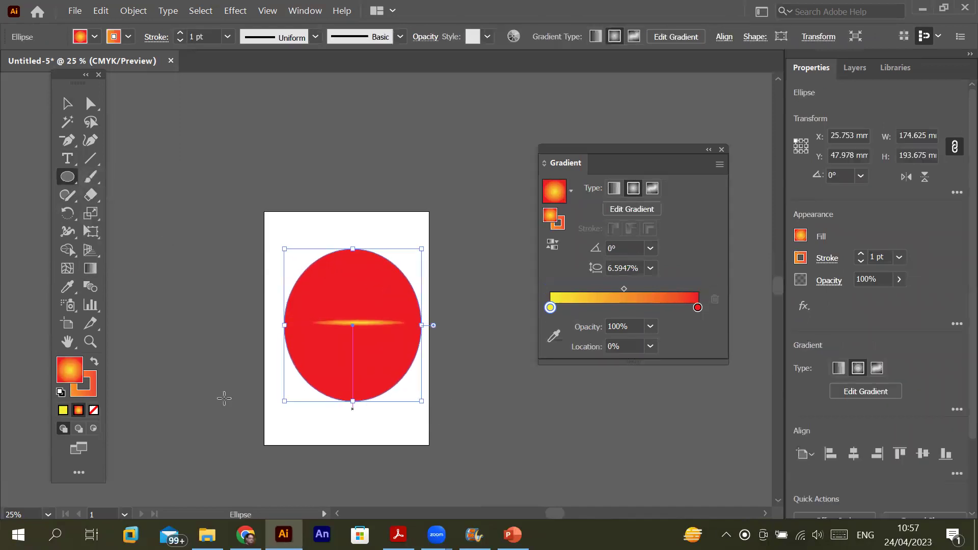
{"action": "left_click", "coordinate": [61, 392]}
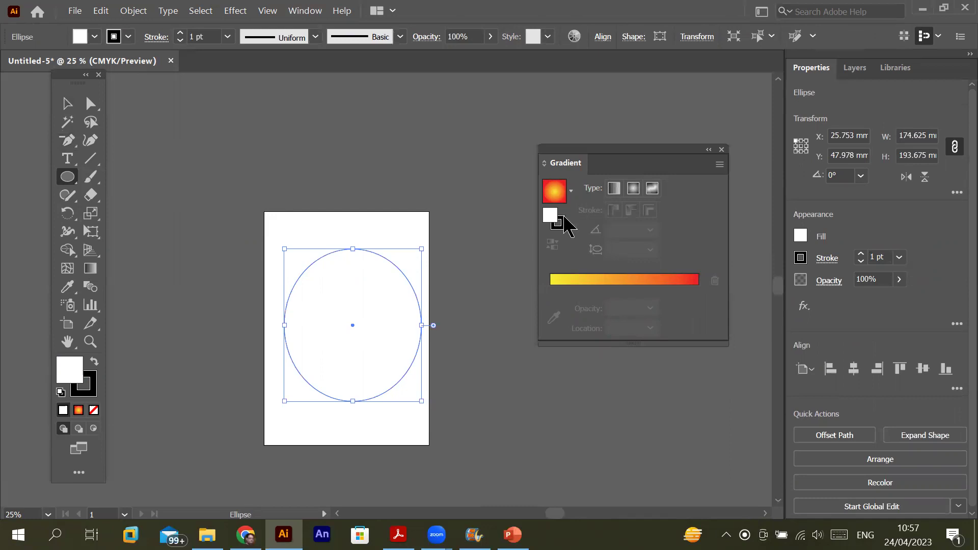
- Fill the ellipse with the white-to-black linear gradient preset and recolour its white stop to CMYK Red
{"action": "left_click", "coordinate": [571, 191]}
{"action": "left_click", "coordinate": [505, 223]}
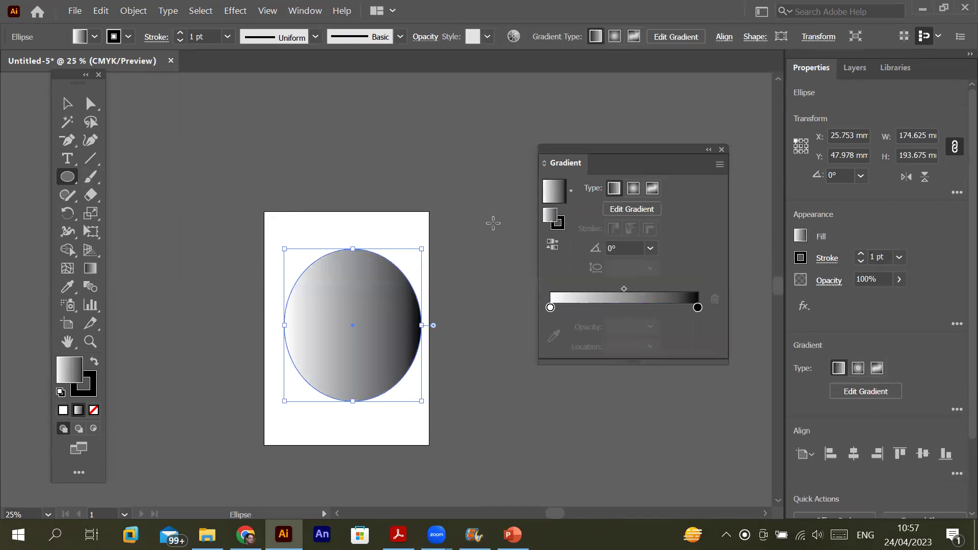
{"action": "left_click", "coordinate": [551, 307]}
{"action": "double_click", "coordinate": [551, 308]}
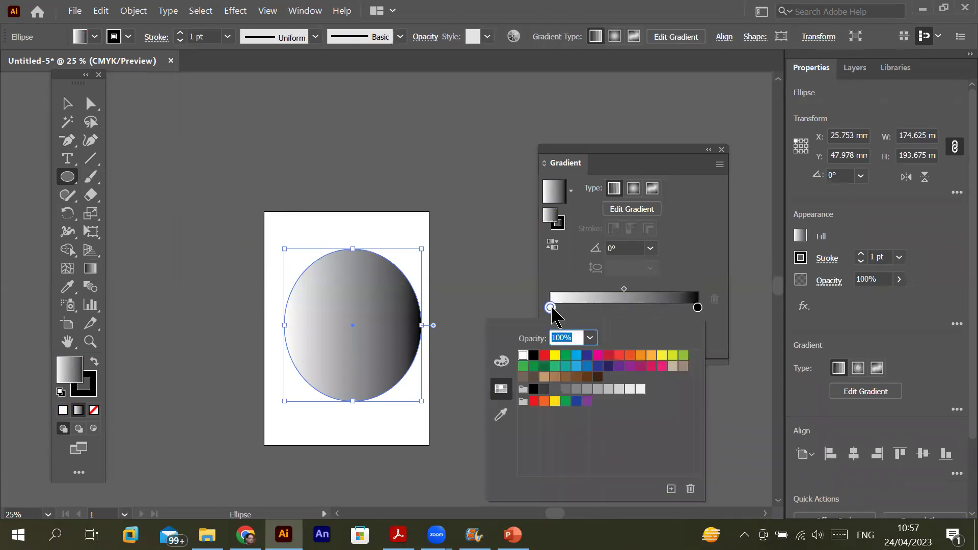
{"action": "left_click", "coordinate": [543, 357]}
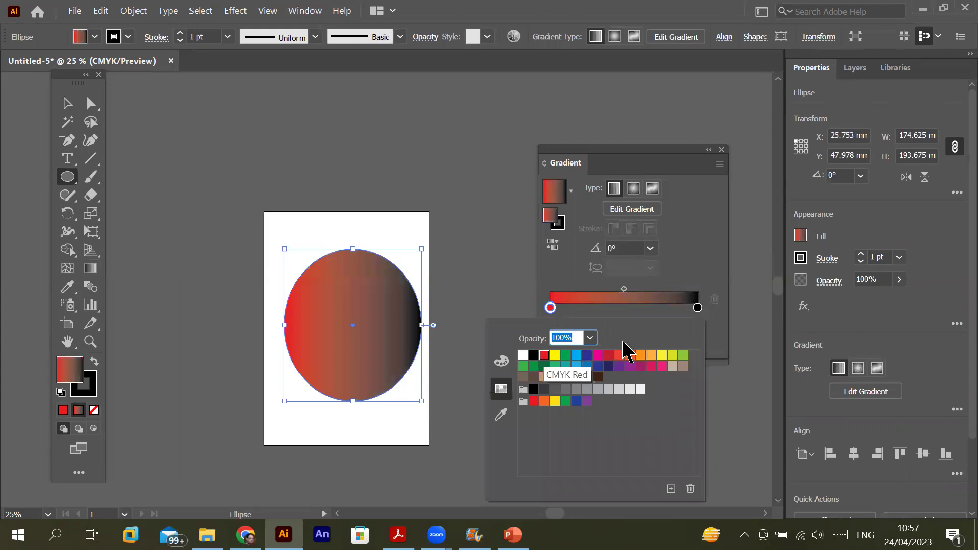
- Recolour the gradient's black end stop to CMYK Red
{"action": "left_click", "coordinate": [698, 307]}
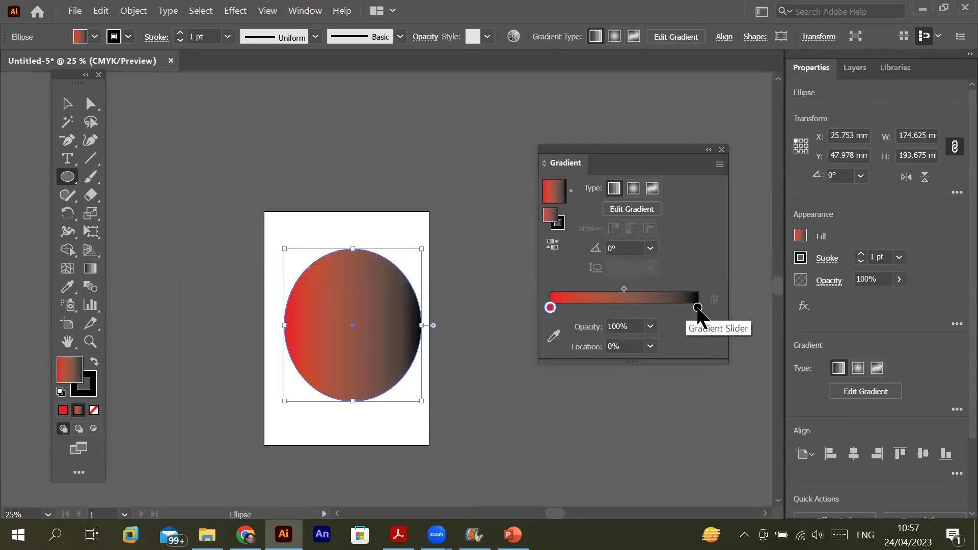
{"action": "left_click", "coordinate": [699, 307]}
{"action": "double_click", "coordinate": [698, 308]}
{"action": "left_click", "coordinate": [543, 356]}
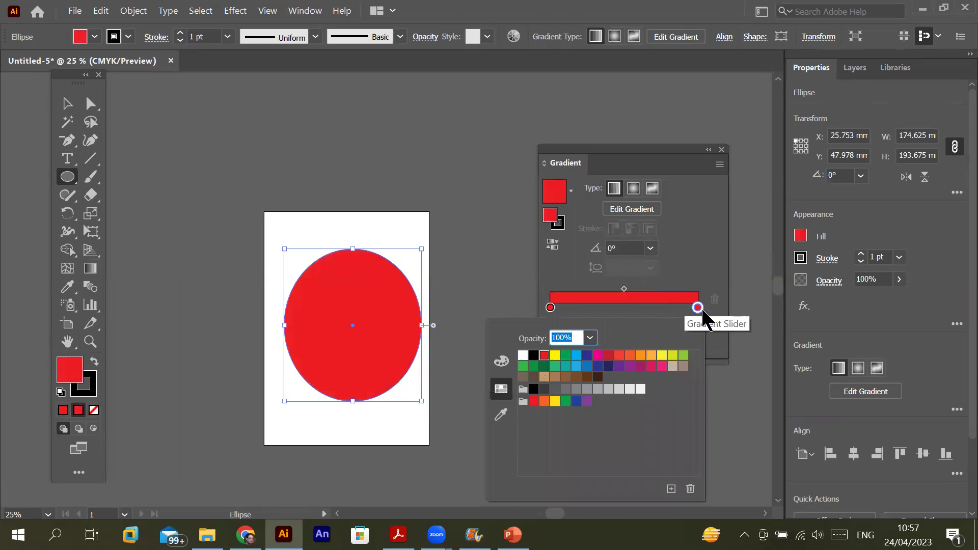
- Add a white stop at about 32% of the gradient and bring both neighbouring midpoints closer to it, the second to 13%
{"action": "left_click", "coordinate": [597, 306]}
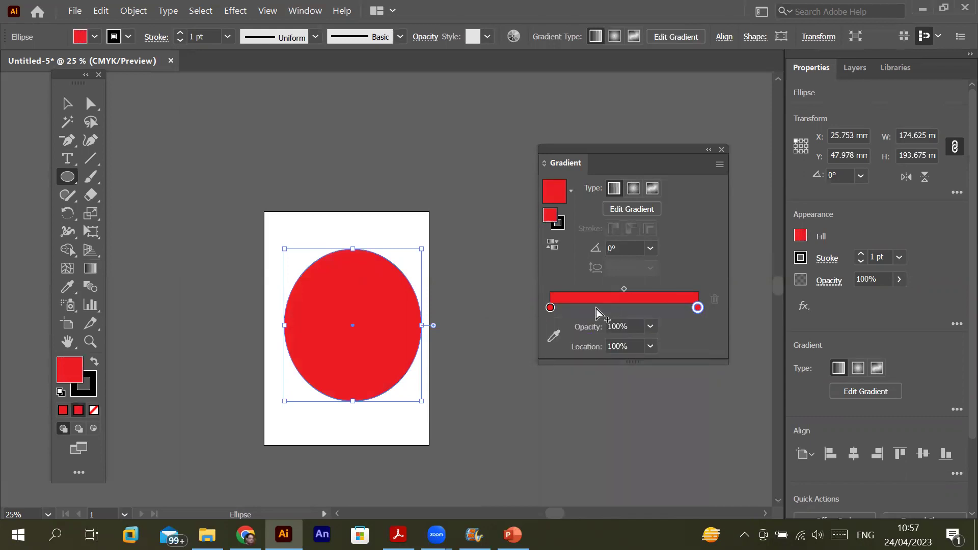
{"action": "left_click", "coordinate": [597, 308]}
{"action": "double_click", "coordinate": [597, 308]}
{"action": "left_click", "coordinate": [522, 355]}
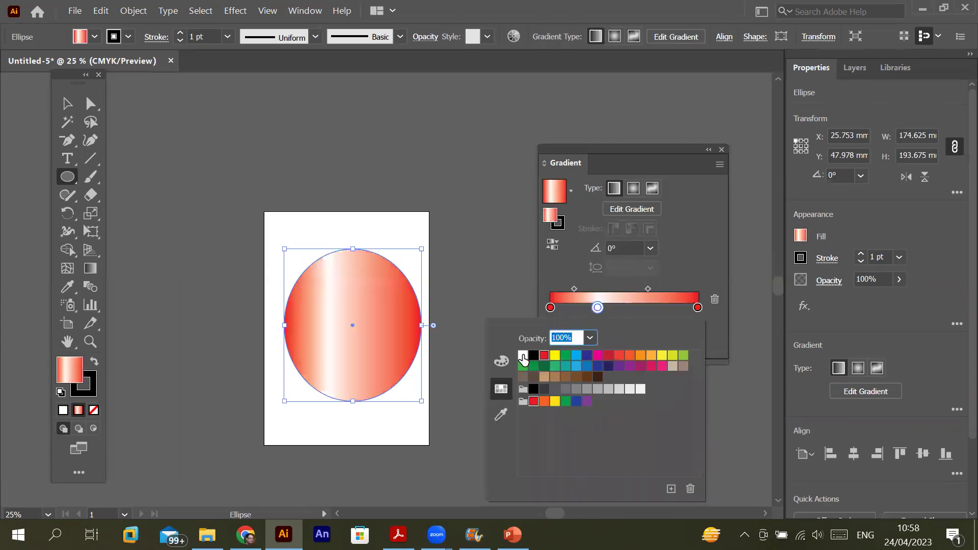
{"action": "left_click", "coordinate": [597, 310]}
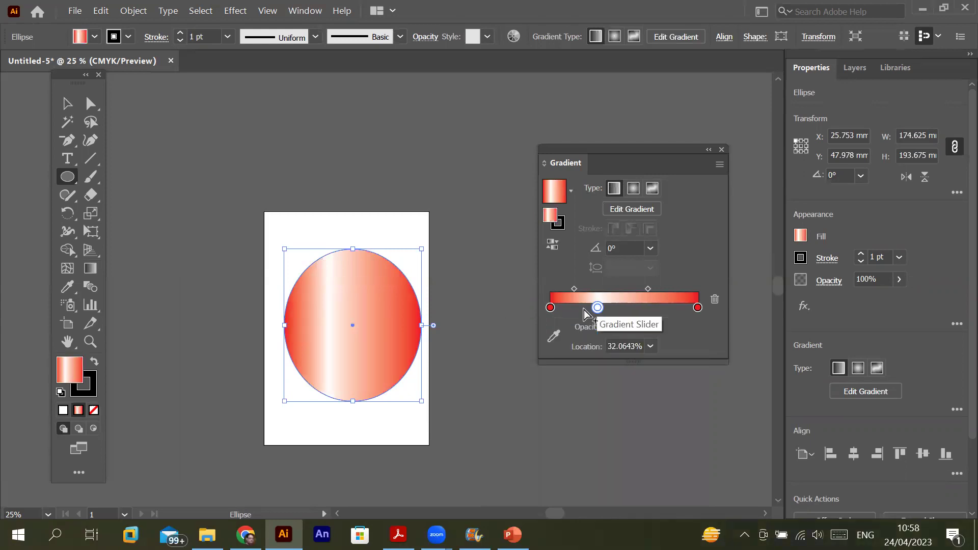
{"action": "left_click_drag", "start_coordinate": [575, 289], "coordinate": [589, 290]}
{"action": "left_click_drag", "start_coordinate": [648, 289], "coordinate": [607, 291]}
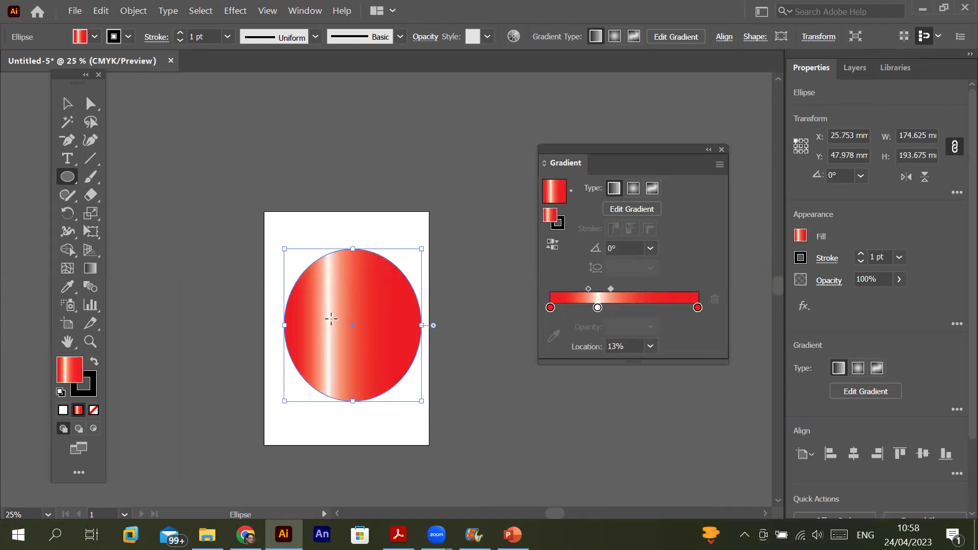
- Place the white stop at about 0.6%, a red stop close after it, and the midpoint between them at about 35%
{"action": "left_click", "coordinate": [550, 308]}
{"action": "mouse_move", "coordinate": [550, 308]}
{"action": "left_mouse_down"}
{"action": "mouse_move", "coordinate": [595, 308]}
{"action": "mouse_move", "coordinate": [552, 309]}
{"action": "left_mouse_up"}
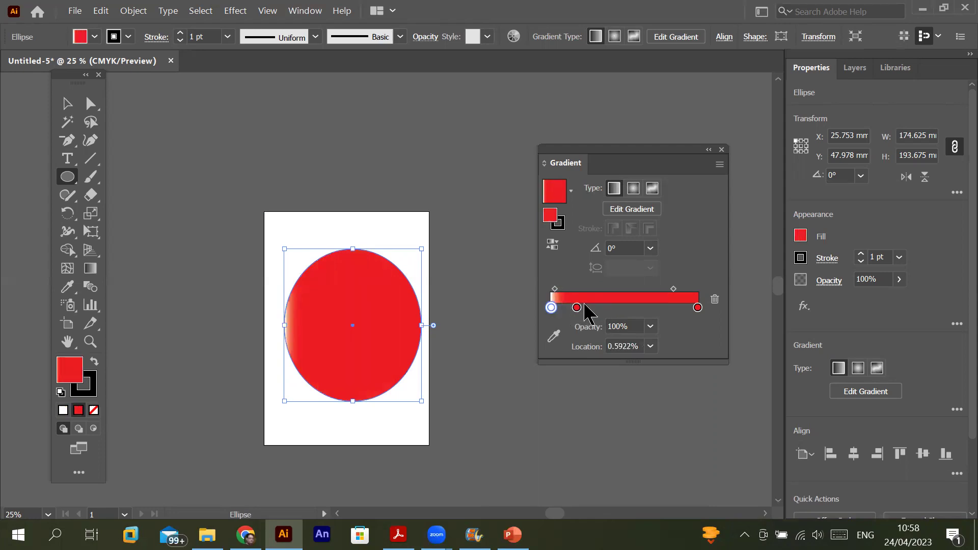
{"action": "left_click_drag", "start_coordinate": [576, 308], "coordinate": [562, 287]}
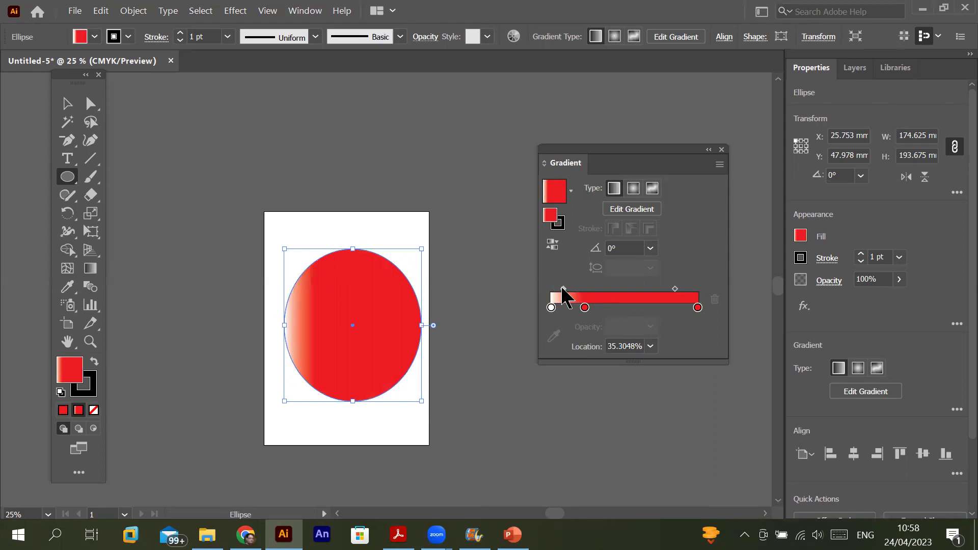
- Try shifting the linear gradient upward, switch it to radial and move its centre to the ellipse's upper-left area
{"action": "left_click", "coordinate": [633, 210]}
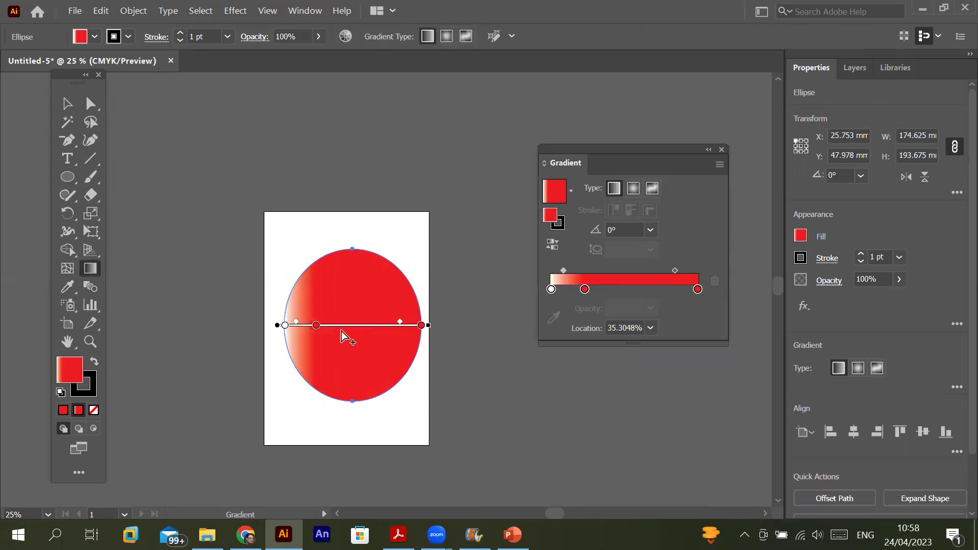
{"action": "mouse_move", "coordinate": [331, 329]}
{"action": "left_mouse_down"}
{"action": "mouse_move", "coordinate": [349, 323]}
{"action": "mouse_move", "coordinate": [382, 283]}
{"action": "mouse_move", "coordinate": [321, 280]}
{"action": "mouse_move", "coordinate": [319, 297]}
{"action": "mouse_move", "coordinate": [354, 312]}
{"action": "mouse_move", "coordinate": [282, 317]}
{"action": "mouse_move", "coordinate": [342, 306]}
{"action": "mouse_move", "coordinate": [333, 308]}
{"action": "left_mouse_up"}
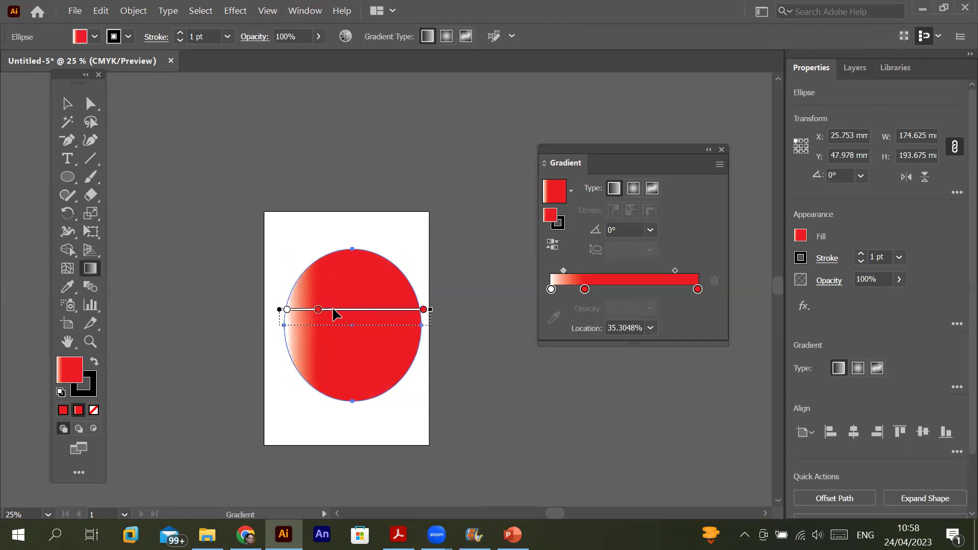
{"action": "left_click", "coordinate": [635, 190]}
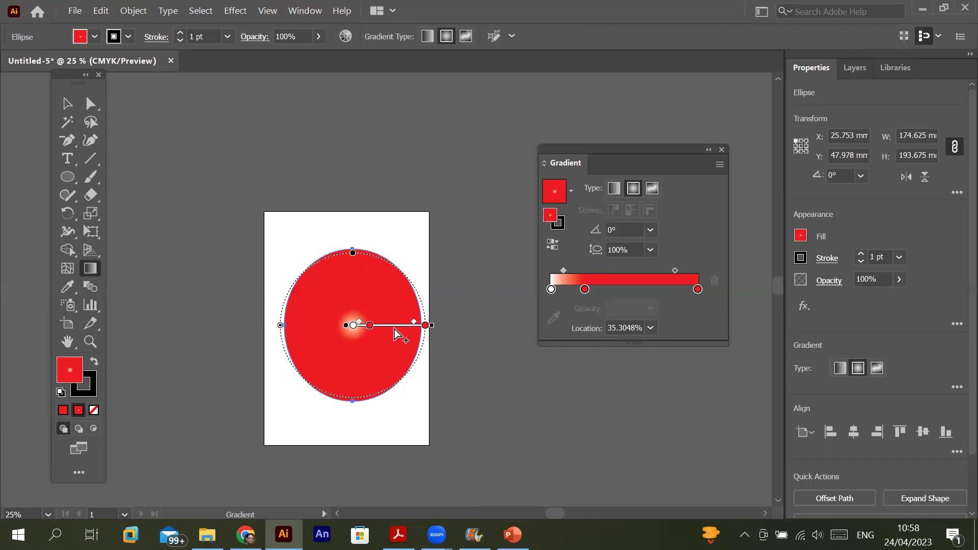
{"action": "left_click_drag", "start_coordinate": [397, 330], "coordinate": [367, 283]}
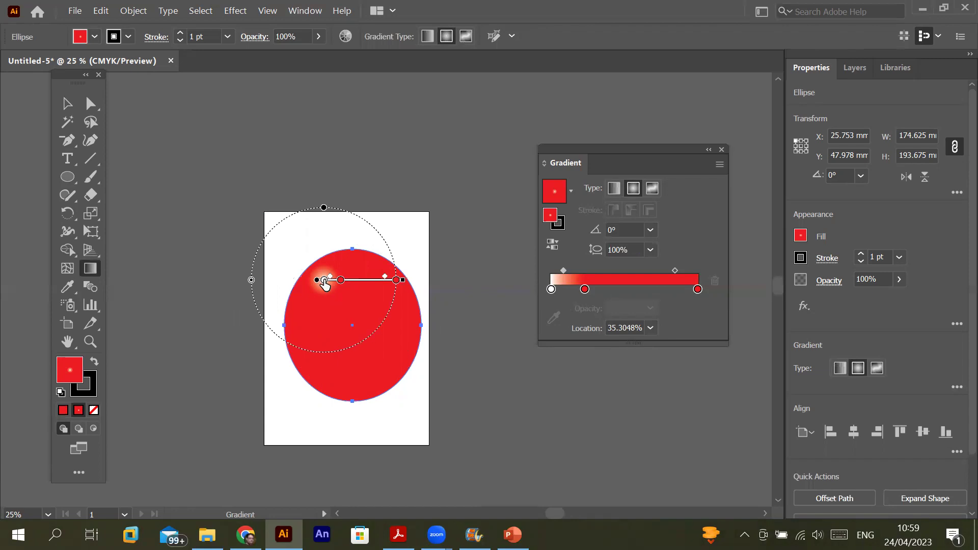
{"action": "left_click", "coordinate": [67, 104]}
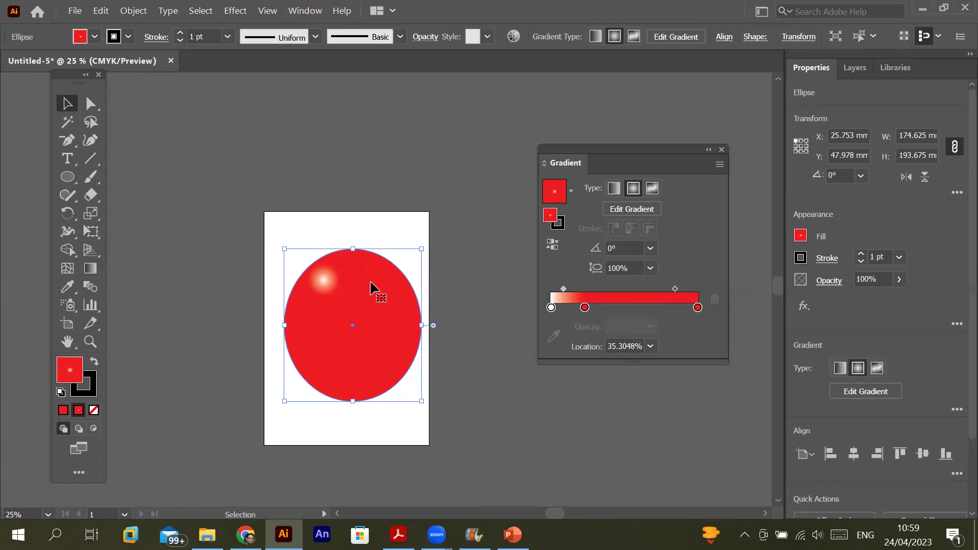
- Enlarge the ellipse's radial highlight with an aspect ratio of about 107%, leave gradient editing and deselect the ellipse
{"action": "left_click", "coordinate": [624, 209]}
{"action": "mouse_move", "coordinate": [341, 279]}
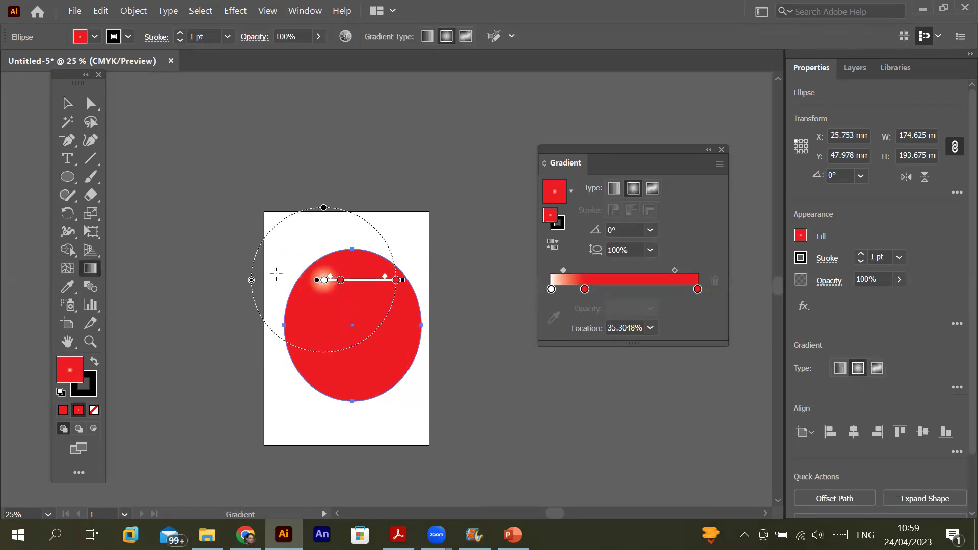
{"action": "left_click_drag", "start_coordinate": [250, 280], "coordinate": [242, 248]}
{"action": "left_click_drag", "start_coordinate": [323, 193], "coordinate": [314, 223]}
{"action": "left_click_drag", "start_coordinate": [313, 229], "coordinate": [351, 201]}
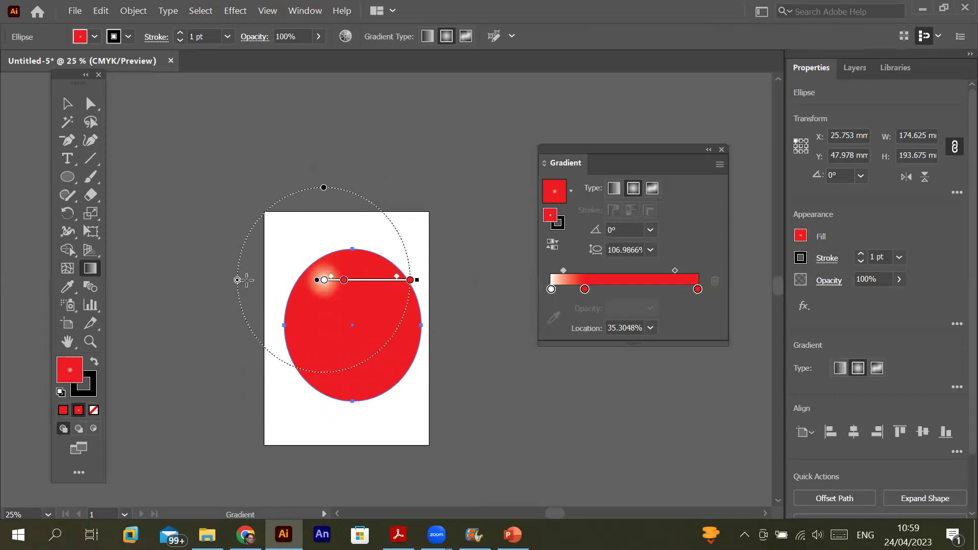
{"action": "left_click_drag", "start_coordinate": [237, 280], "coordinate": [199, 277]}
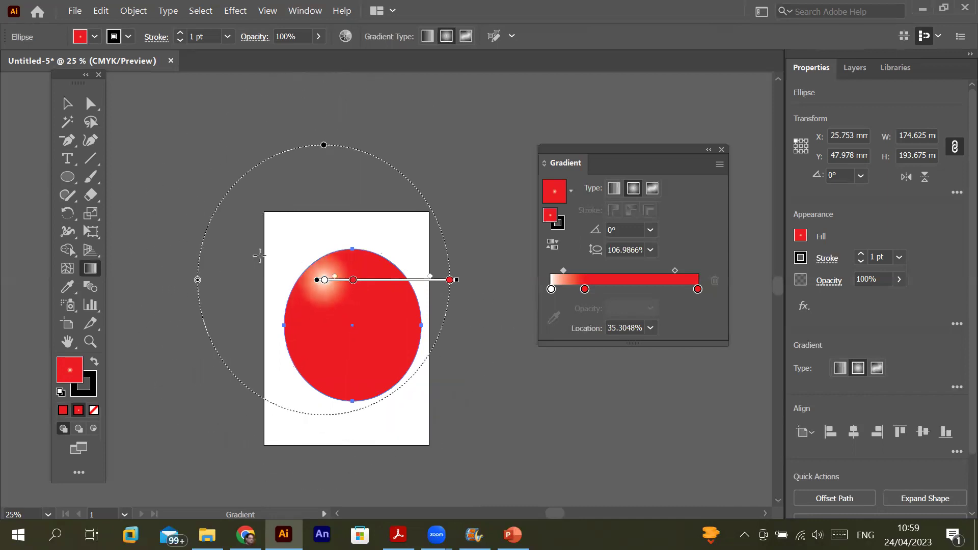
{"action": "left_click", "coordinate": [67, 104]}
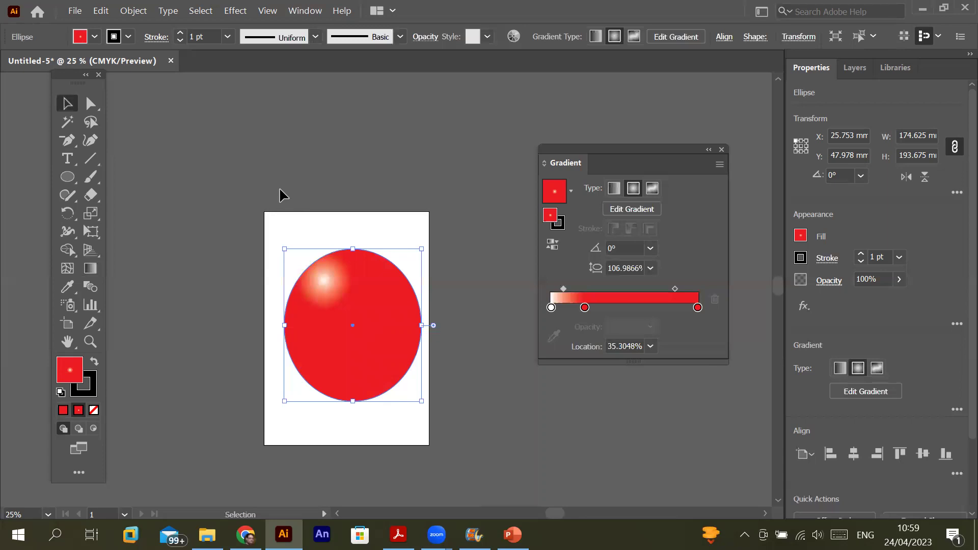
{"action": "left_click", "coordinate": [280, 193]}
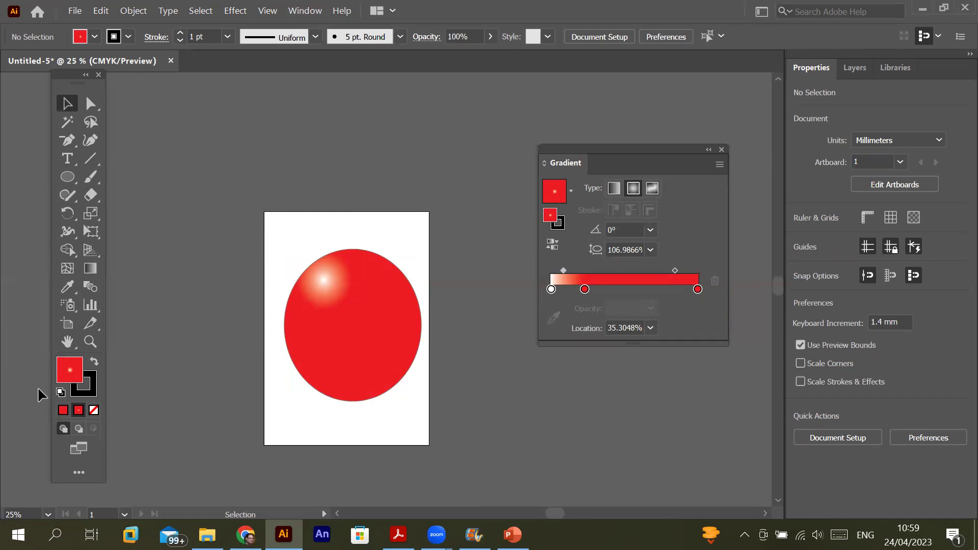
- Reset the ellipse to the default white fill and black stroke and apply a freeform gradient to its fill
{"action": "left_click", "coordinate": [61, 393]}
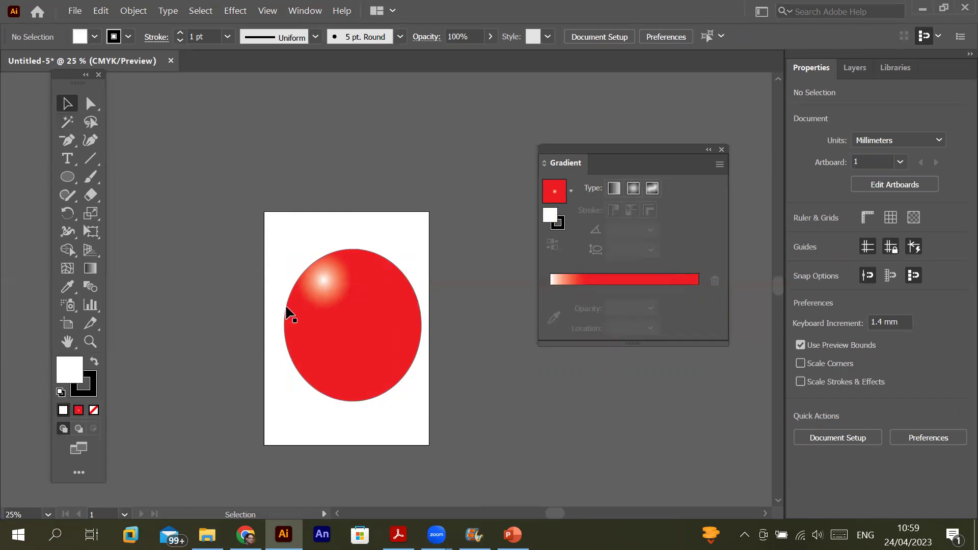
{"action": "left_click", "coordinate": [319, 331]}
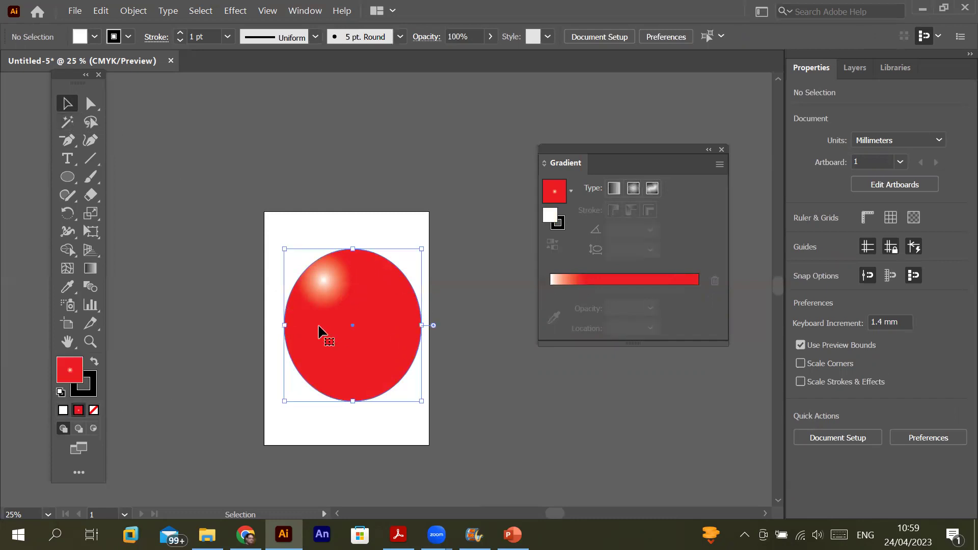
{"action": "left_click", "coordinate": [60, 392]}
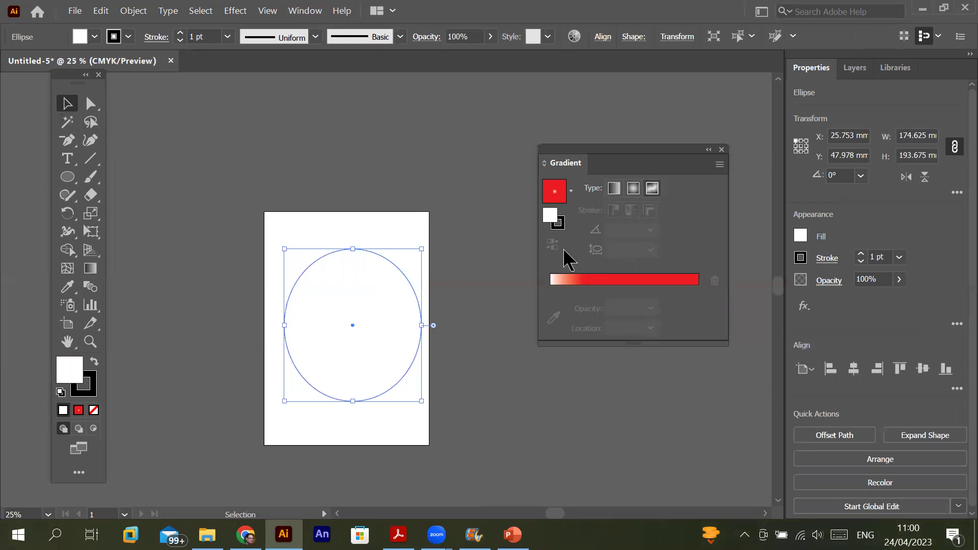
{"action": "left_click", "coordinate": [654, 189]}
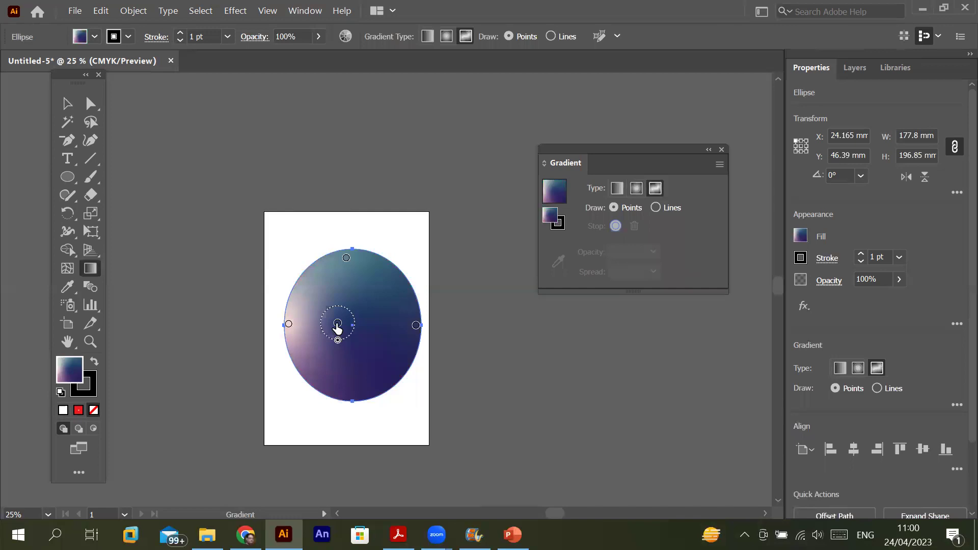
- Remove the central, right-hand and upper colour stops from the ellipse's freeform gradient
{"action": "left_click_drag", "start_coordinate": [338, 326], "coordinate": [322, 479]}
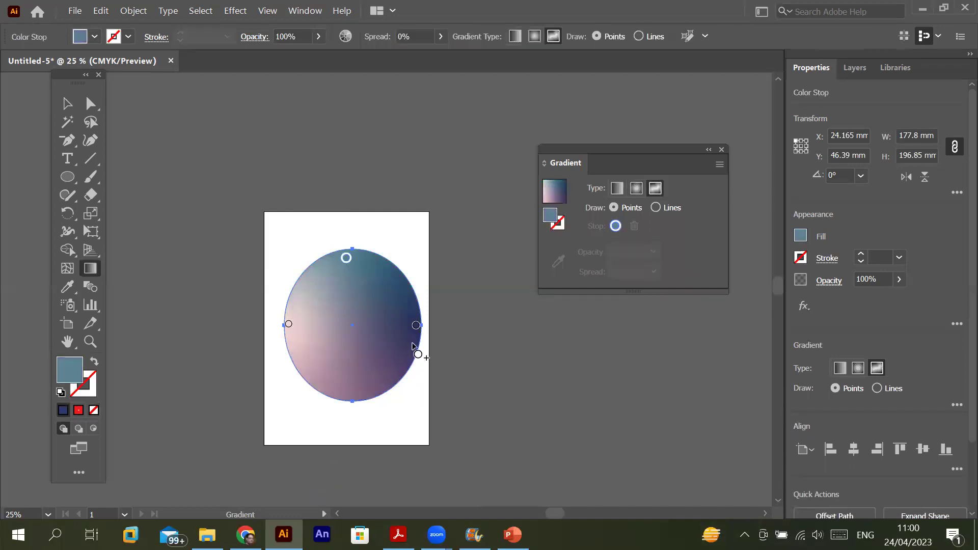
{"action": "left_click_drag", "start_coordinate": [415, 326], "coordinate": [524, 404]}
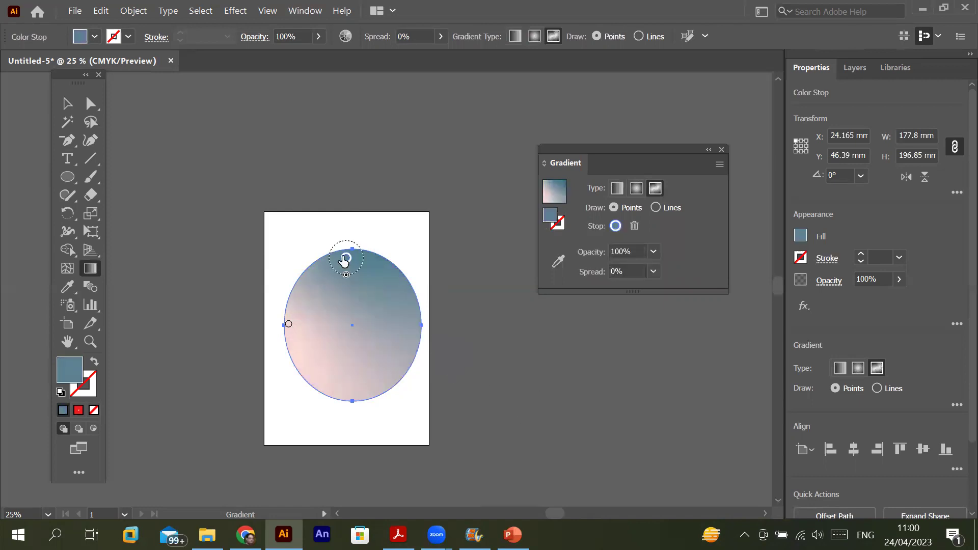
{"action": "left_click_drag", "start_coordinate": [347, 258], "coordinate": [367, 147]}
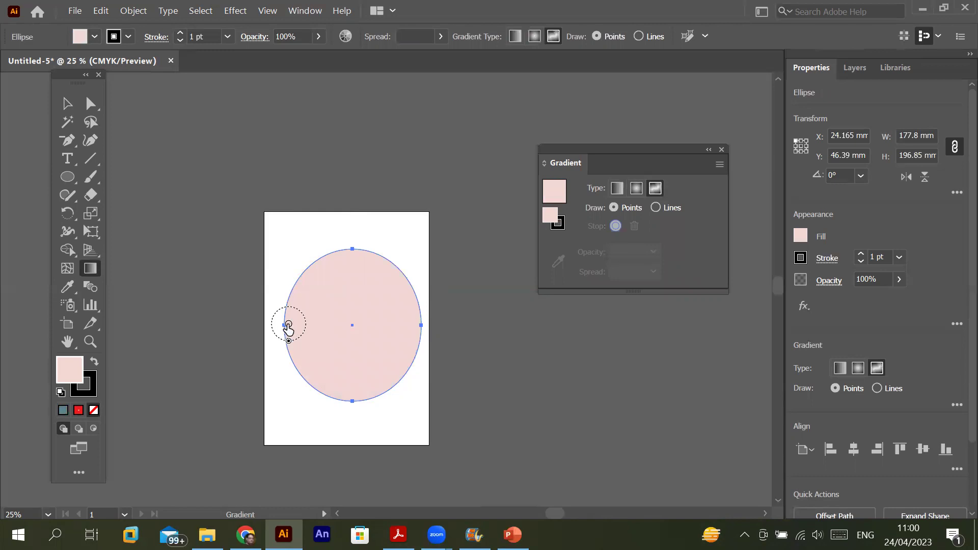
- Move the remaining freeform colour stop to the ellipse's centre and recolour it red
{"action": "left_click_drag", "start_coordinate": [289, 325], "coordinate": [353, 330]}
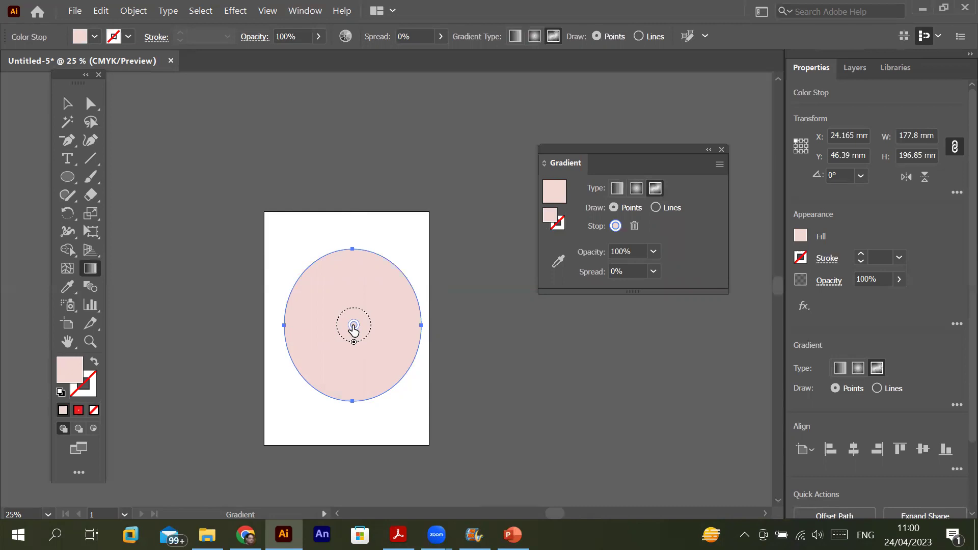
{"action": "double_click", "coordinate": [353, 330]}
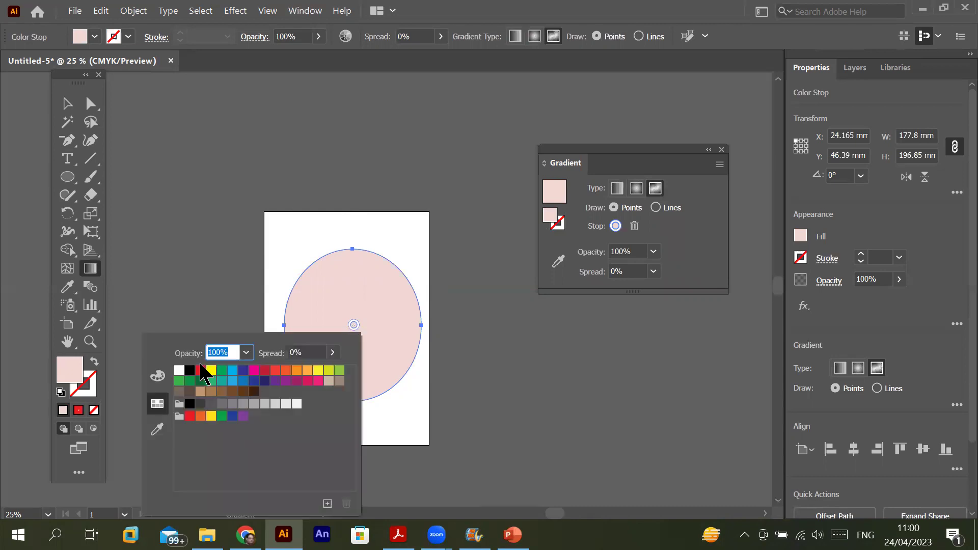
{"action": "left_click", "coordinate": [200, 371]}
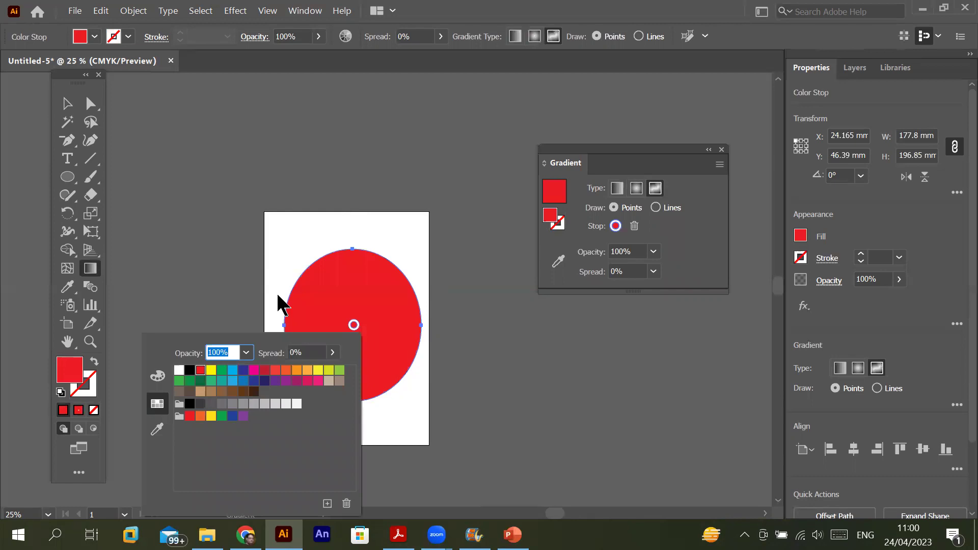
{"action": "left_click", "coordinate": [354, 326]}
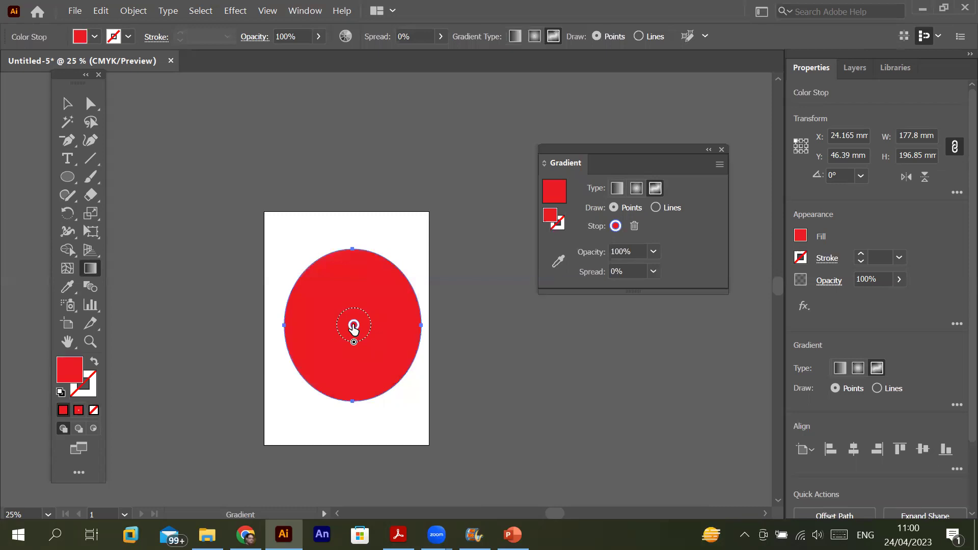
- Add a colour stop to the ellipse's upper-left area, try white on it and recolour it yellow
{"action": "left_click", "coordinate": [325, 271]}
{"action": "double_click", "coordinate": [324, 270]}
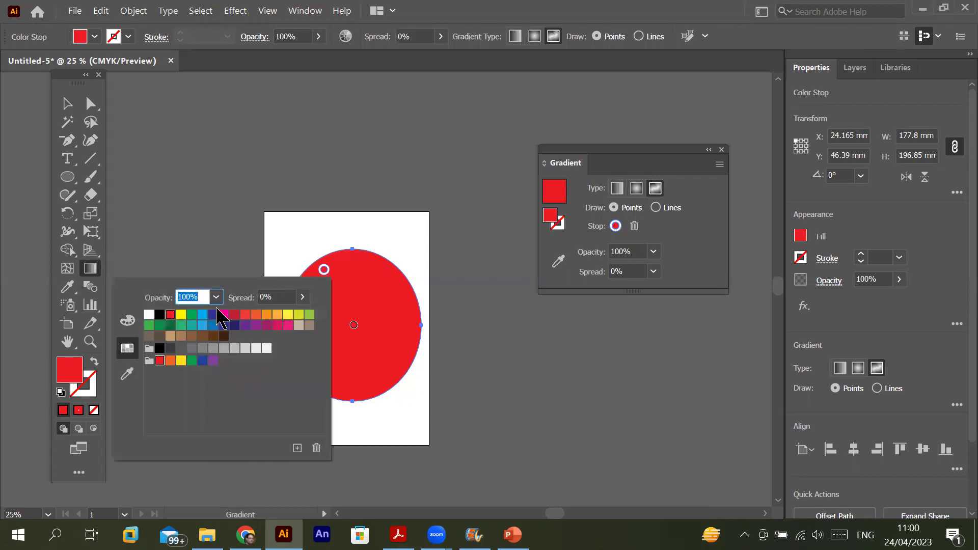
{"action": "left_click", "coordinate": [148, 316]}
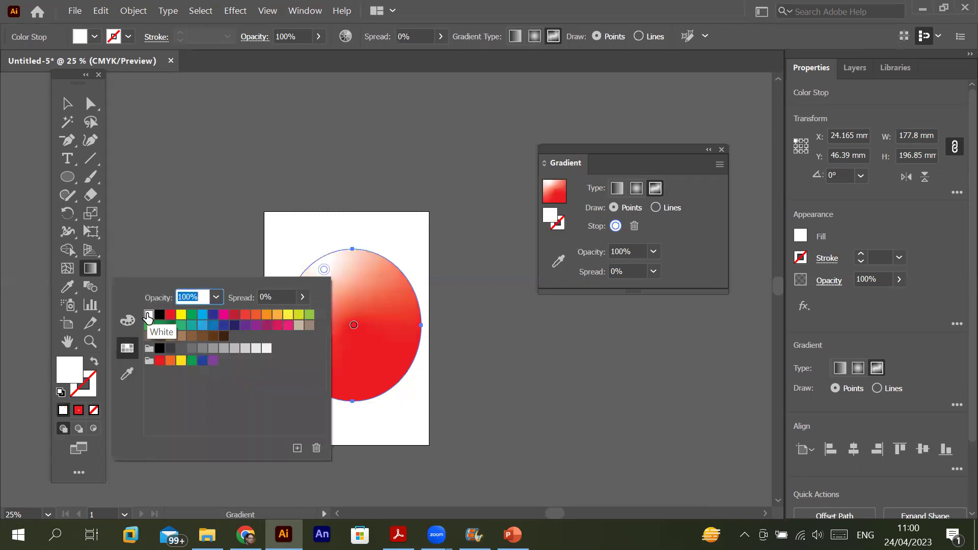
{"action": "left_click", "coordinate": [181, 315]}
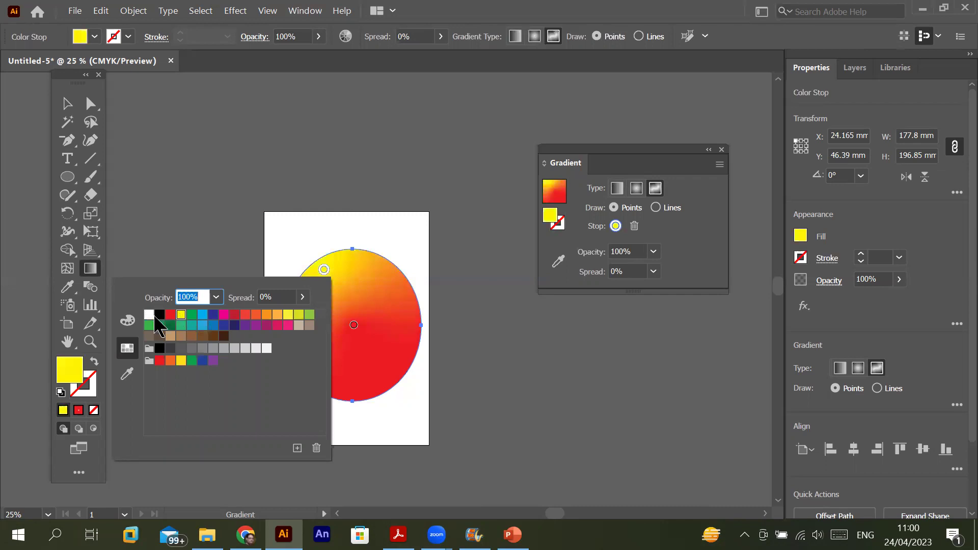
- Move the yellow colour stop from the ellipse's upper-left area to below the red centre stop
{"action": "left_click", "coordinate": [325, 271]}
{"action": "mouse_move", "coordinate": [323, 272]}
{"action": "left_click_drag", "start_coordinate": [324, 278], "coordinate": [355, 367]}
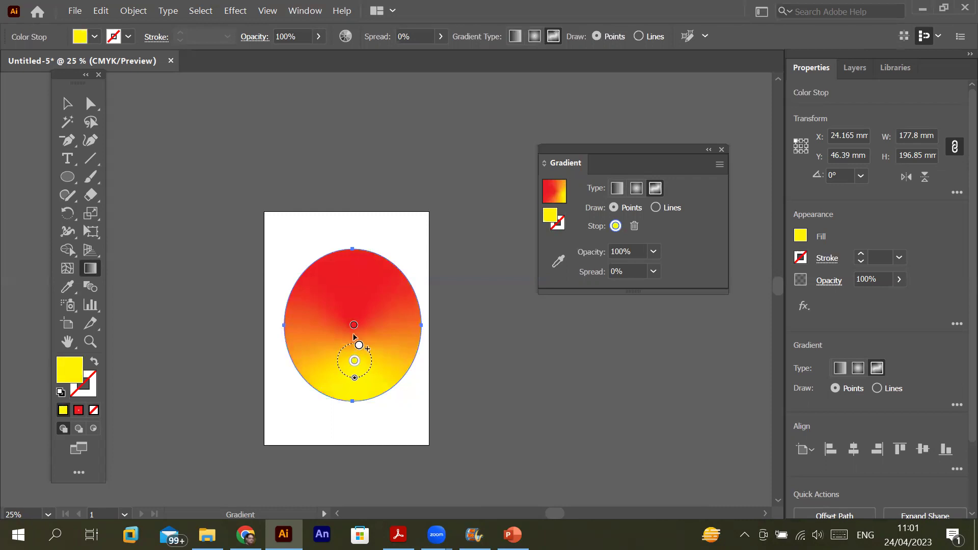
{"action": "mouse_move", "coordinate": [354, 332]}
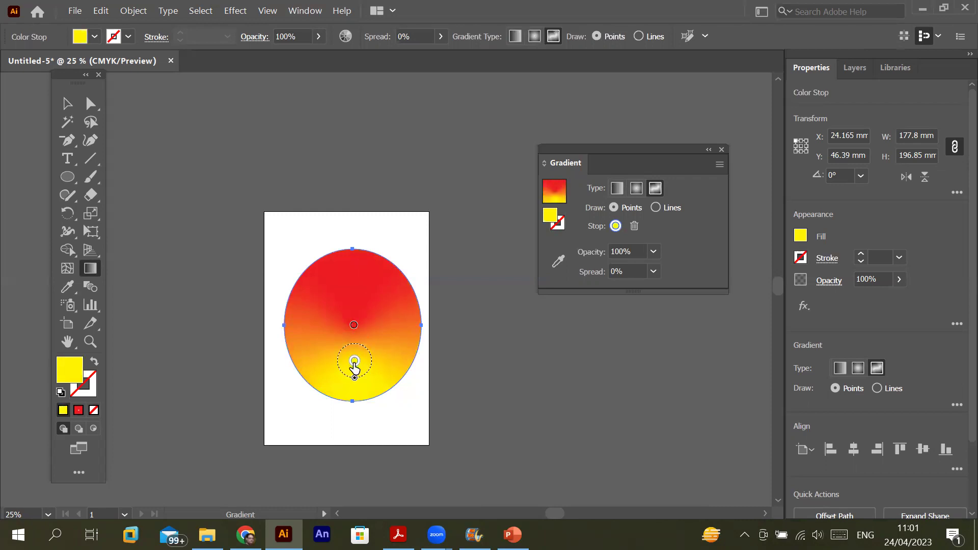
{"action": "mouse_move", "coordinate": [355, 367]}
{"action": "left_mouse_down"}
{"action": "mouse_move", "coordinate": [354, 391]}
{"action": "mouse_move", "coordinate": [354, 376]}
{"action": "left_mouse_up"}
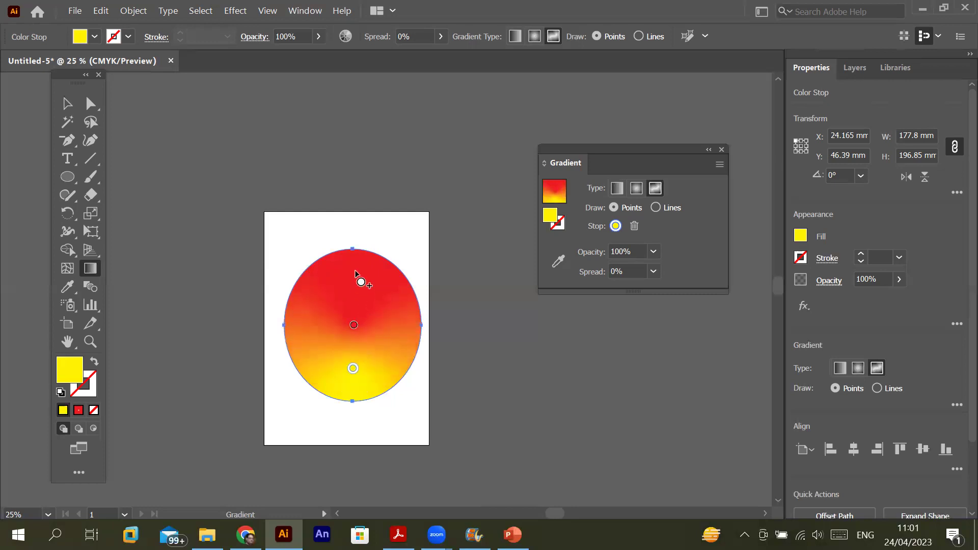
- Add yellow colour stops above, left and right of the ellipse's red centre stop
{"action": "left_click", "coordinate": [356, 272]}
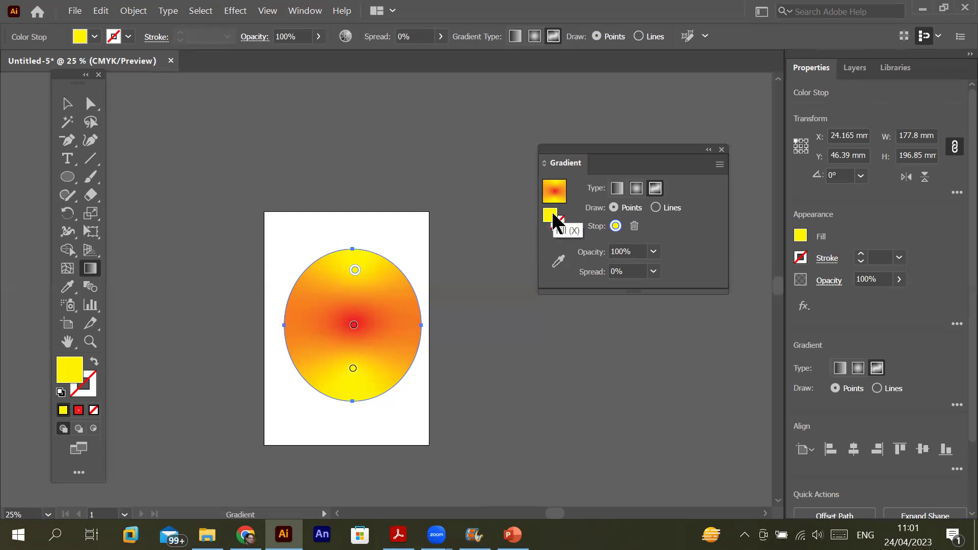
{"action": "left_click", "coordinate": [303, 315]}
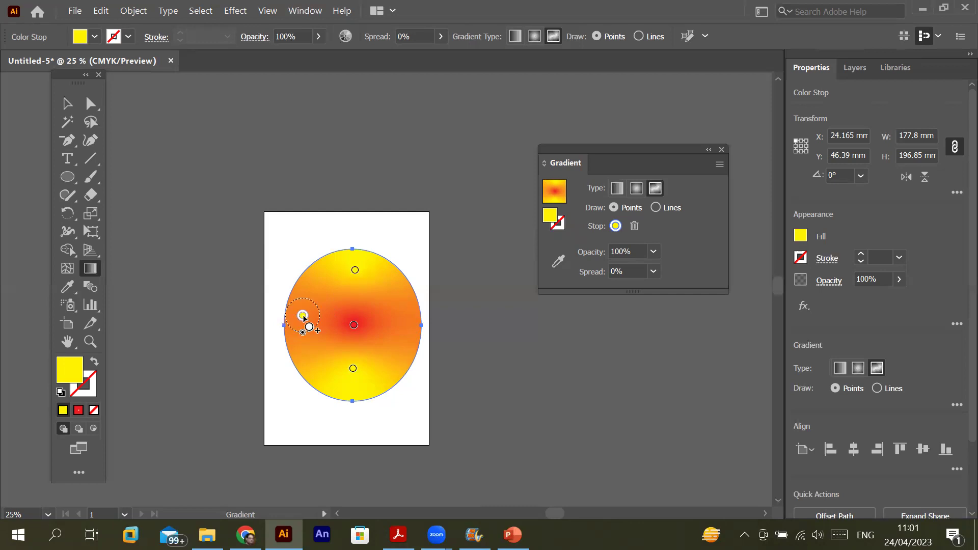
{"action": "left_click", "coordinate": [404, 319]}
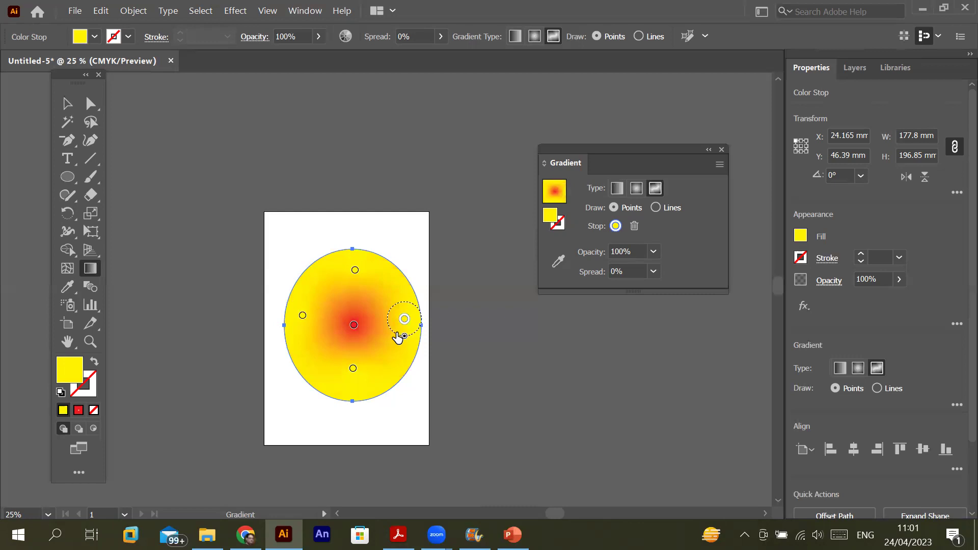
- Switch the freeform gradient to Lines and draw a closed ring of four white colour stops around the red centre
{"action": "left_click", "coordinate": [657, 208]}
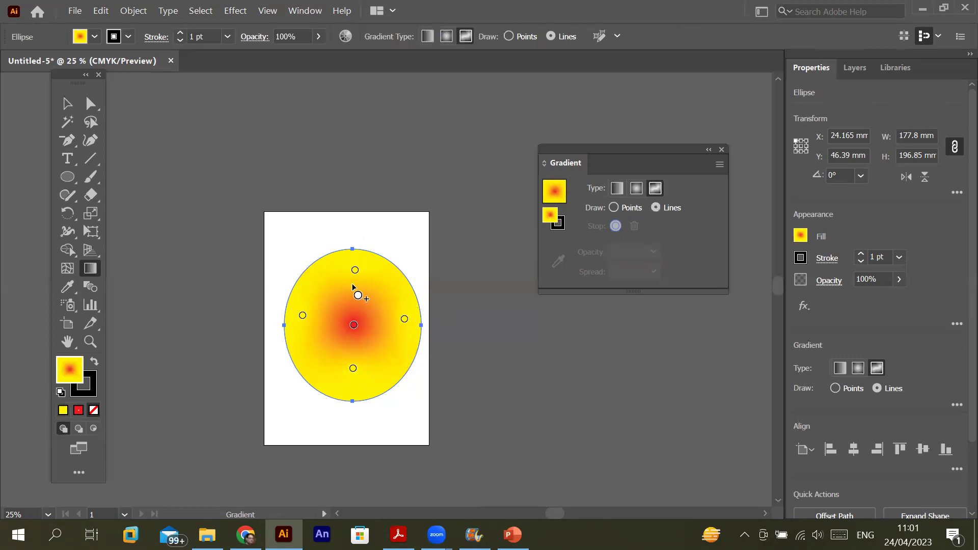
{"action": "left_click", "coordinate": [352, 284]}
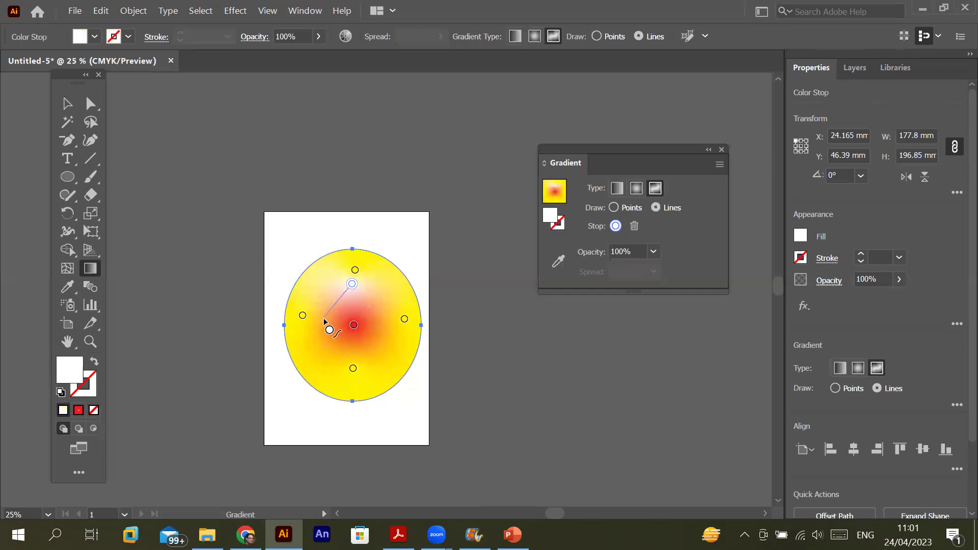
{"action": "left_click", "coordinate": [318, 327]}
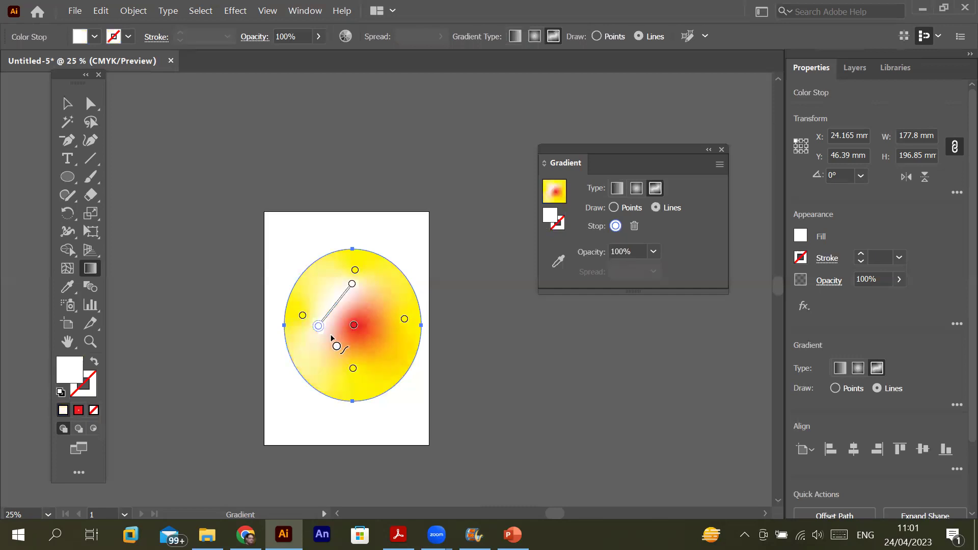
{"action": "left_click", "coordinate": [363, 355]}
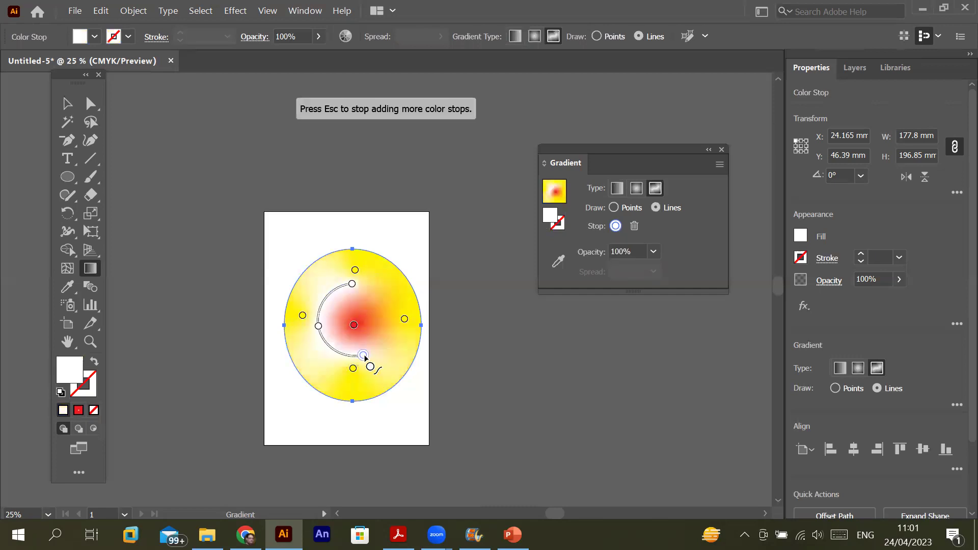
{"action": "left_click", "coordinate": [385, 314]}
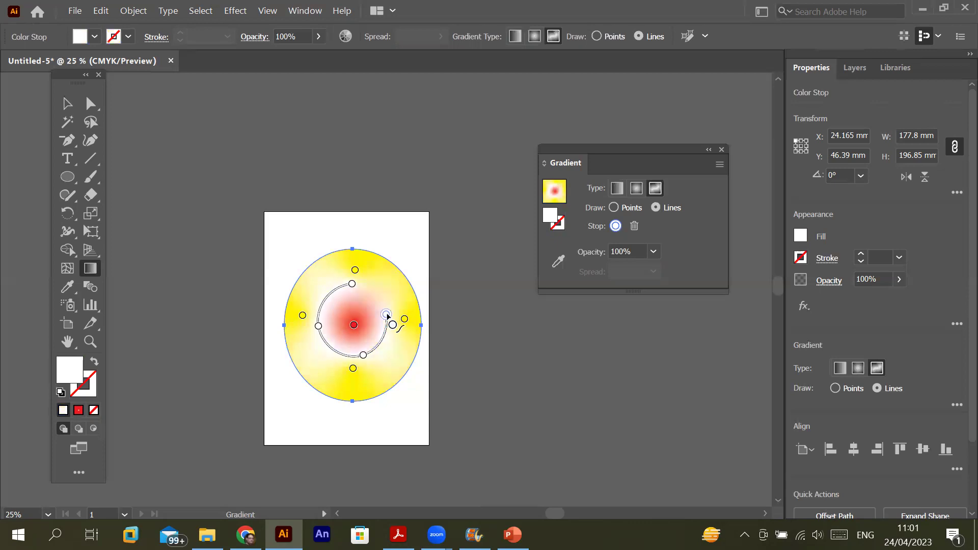
{"action": "left_click", "coordinate": [352, 284]}
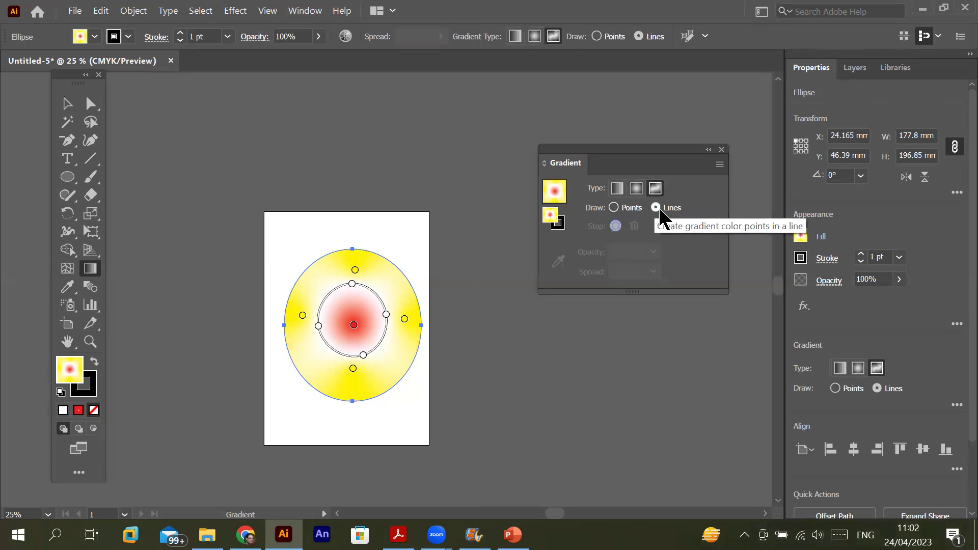
- Go through the ring's colour stops and recolour the left-hand one dark blue
{"action": "left_click", "coordinate": [352, 284]}
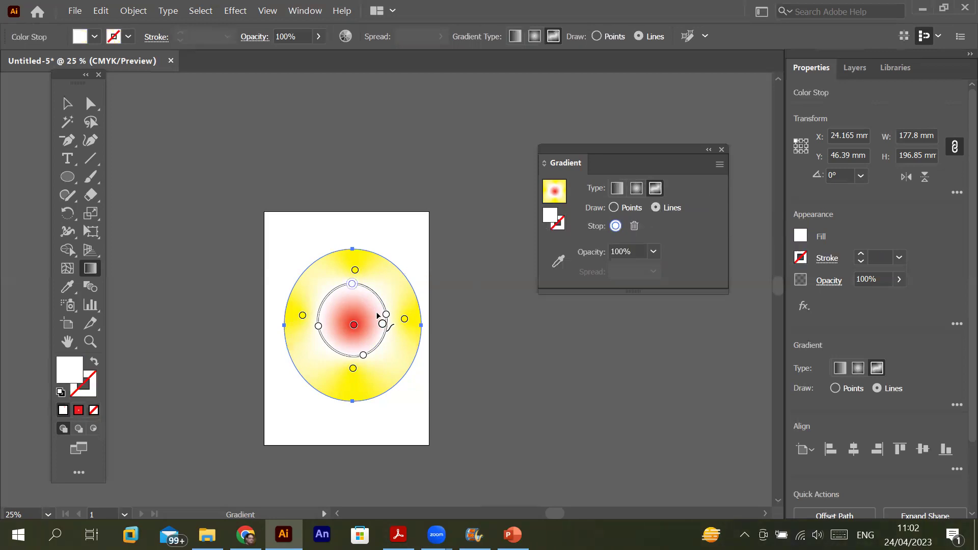
{"action": "left_click", "coordinate": [386, 316]}
{"action": "left_click", "coordinate": [363, 355]}
{"action": "left_click", "coordinate": [318, 327]}
{"action": "double_click", "coordinate": [318, 327]}
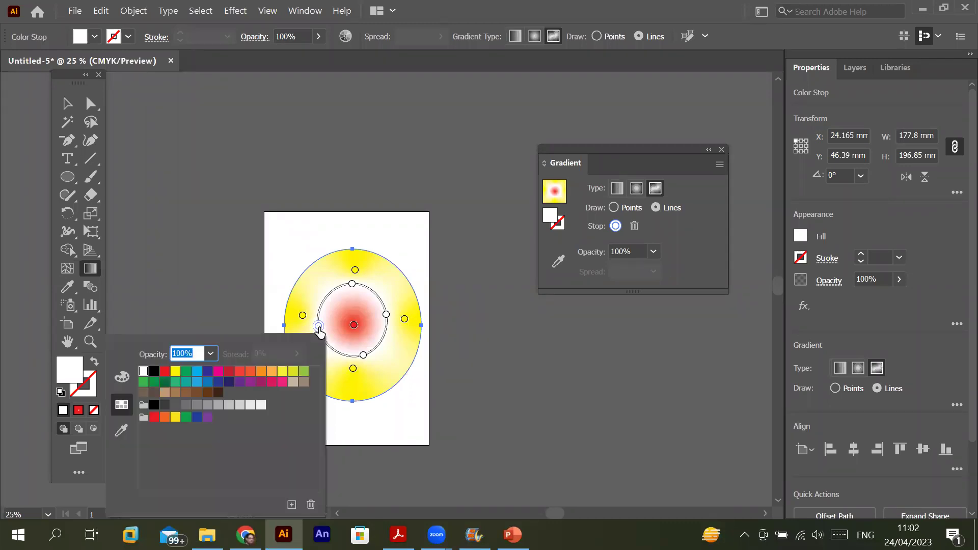
{"action": "left_click", "coordinate": [208, 372]}
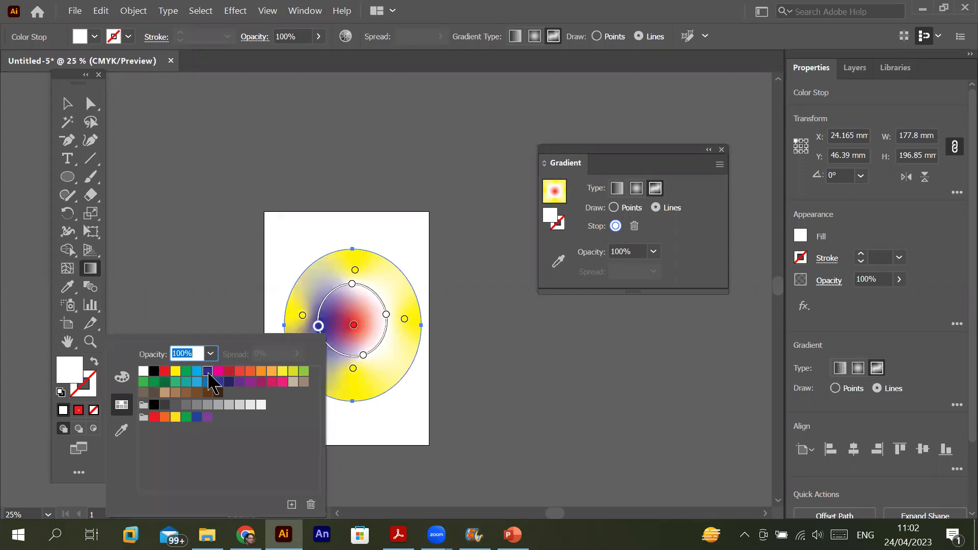
- Recolour the ring's upper and right-hand colour stops dark blue
{"action": "left_click", "coordinate": [350, 284]}
{"action": "double_click", "coordinate": [352, 284]}
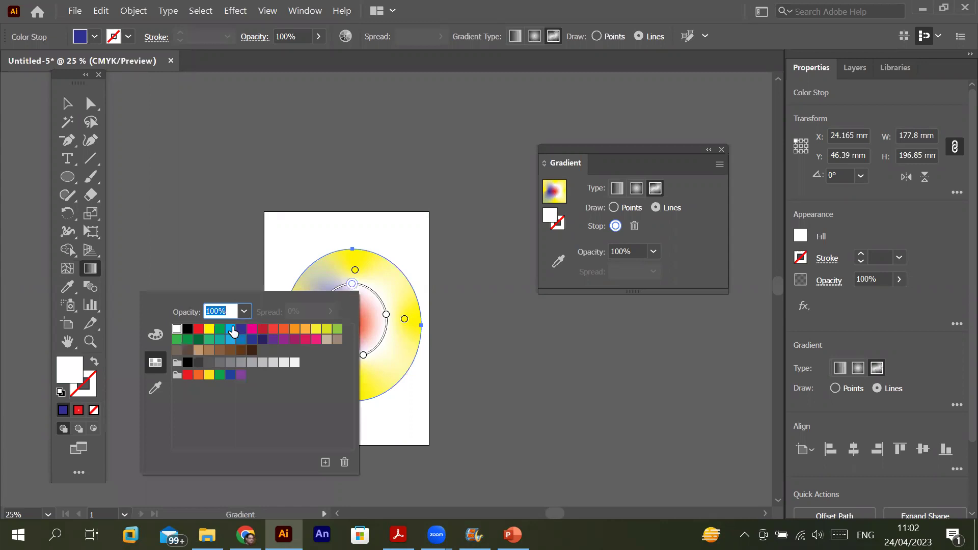
{"action": "left_click", "coordinate": [241, 330]}
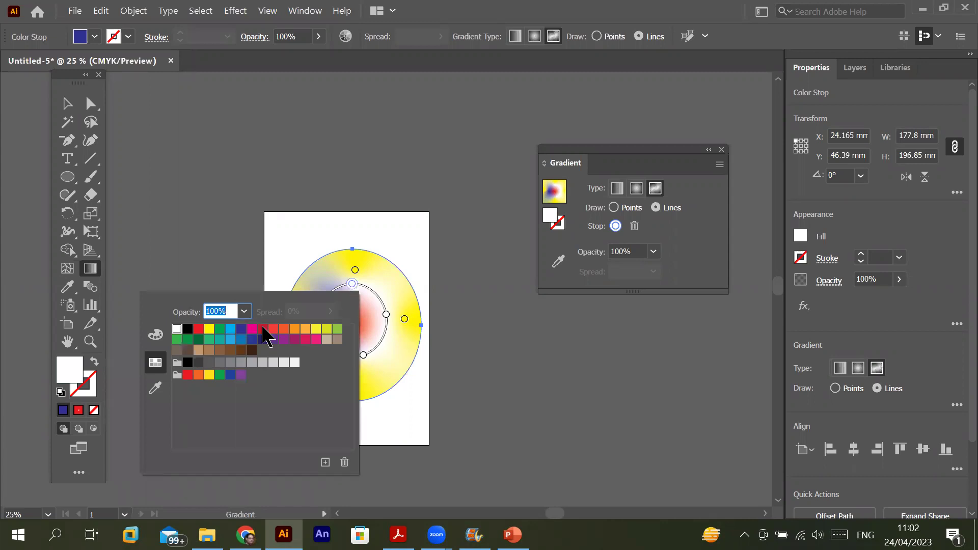
{"action": "left_click", "coordinate": [385, 314]}
{"action": "double_click", "coordinate": [385, 315]}
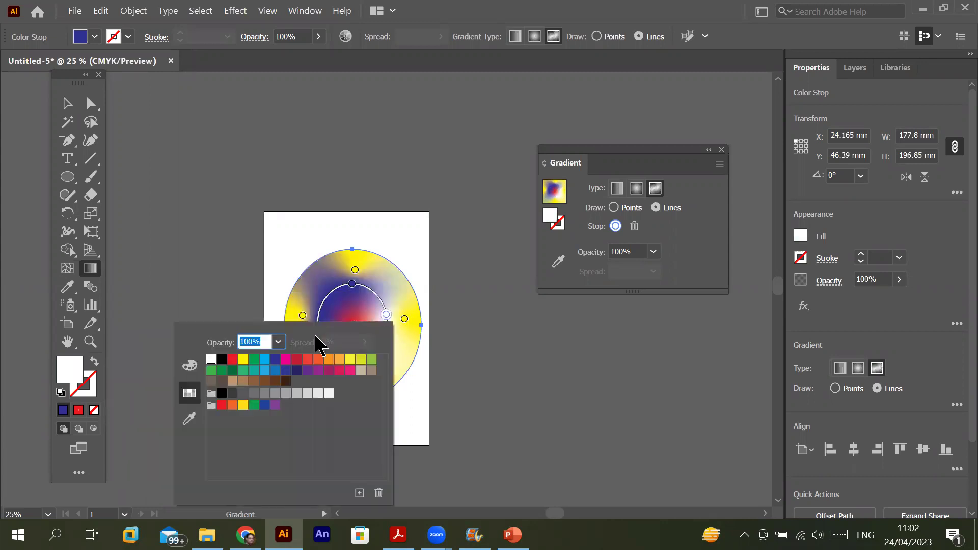
{"action": "left_click", "coordinate": [275, 360]}
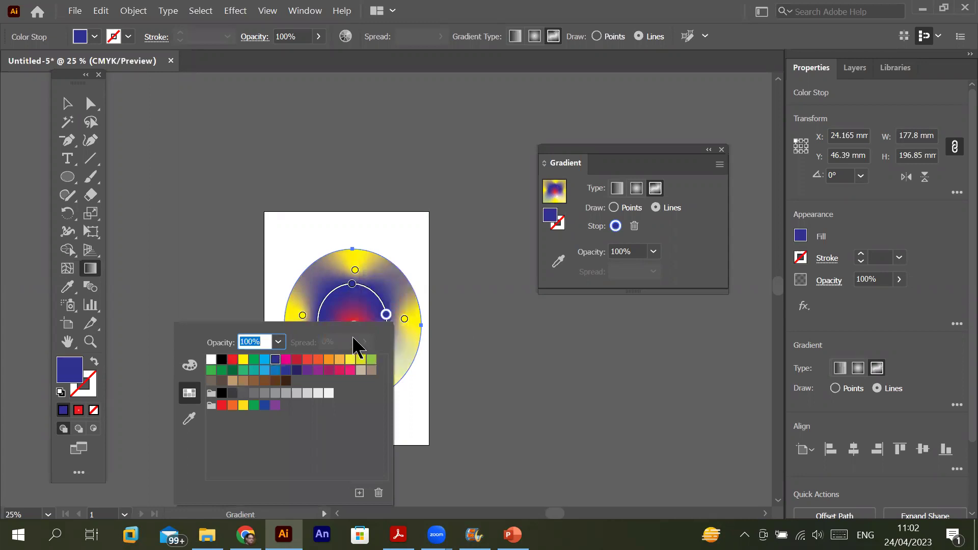
- Recolour the ring's lower colour stop blue and deselect the ellipse
{"action": "left_click", "coordinate": [352, 285]}
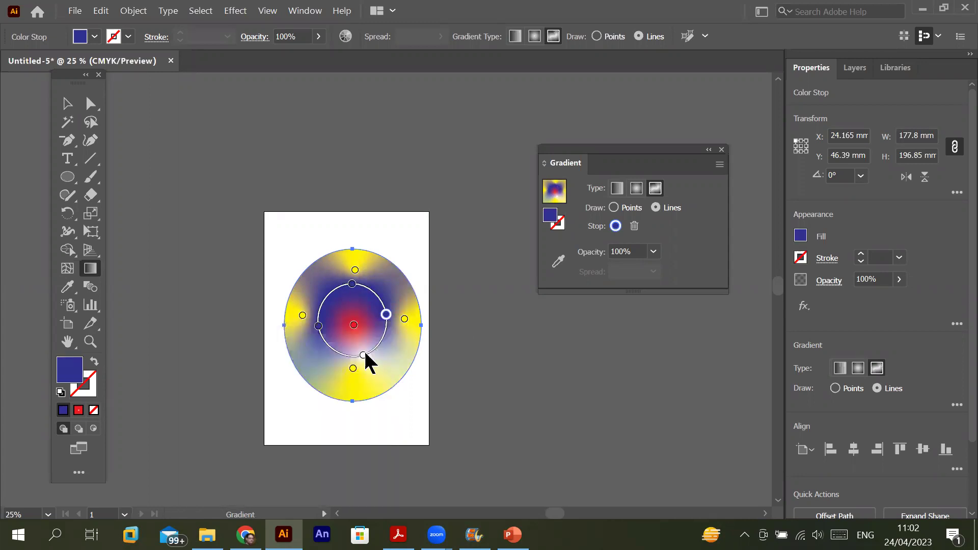
{"action": "double_click", "coordinate": [363, 357]}
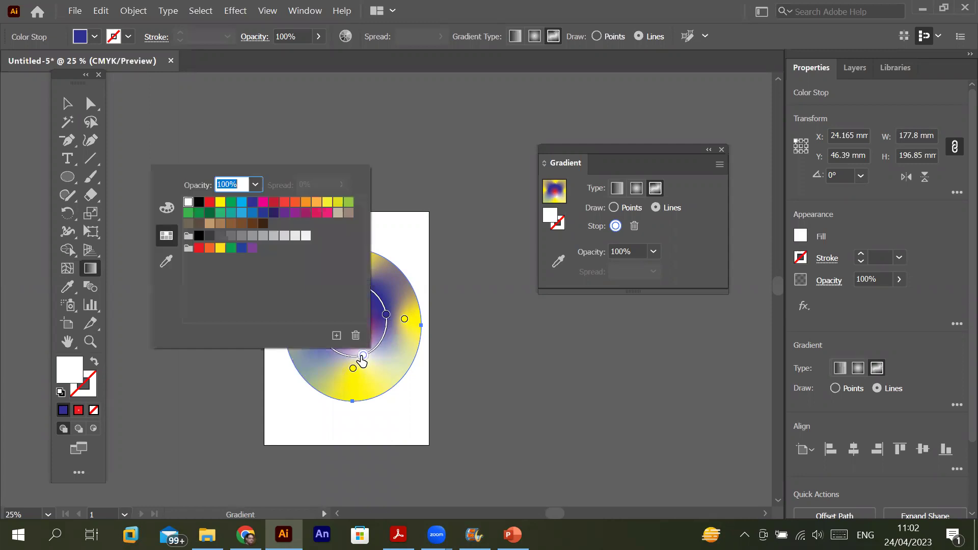
{"action": "left_click", "coordinate": [242, 250]}
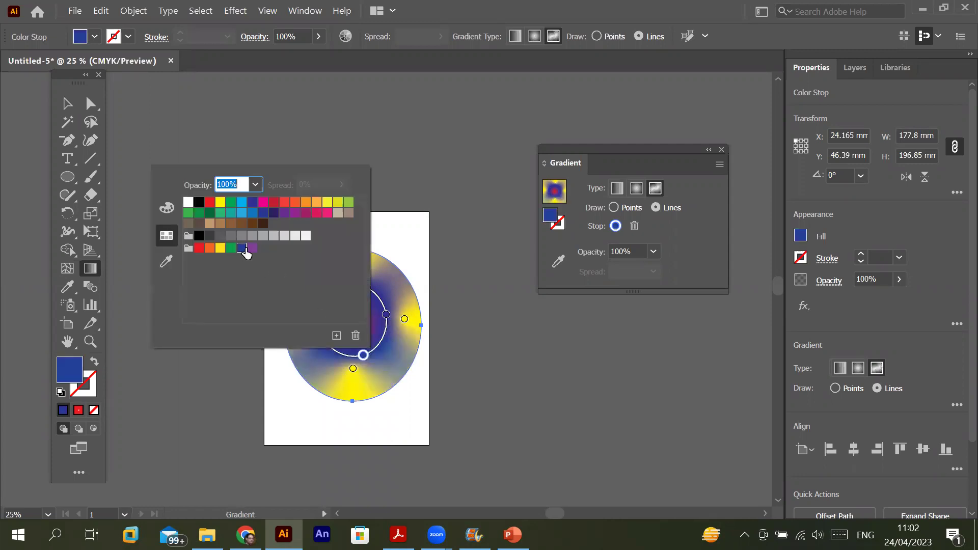
{"action": "left_click", "coordinate": [418, 234]}
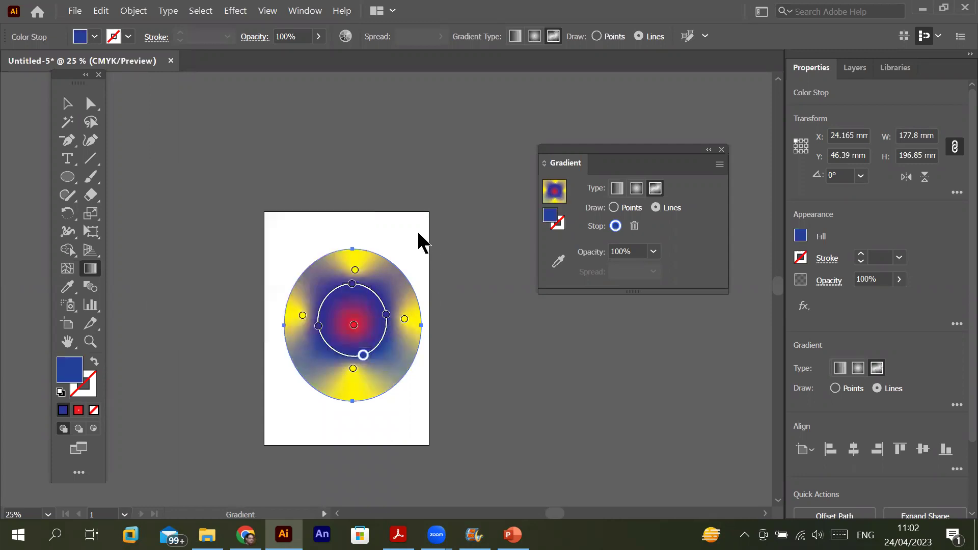
{"action": "left_click", "coordinate": [67, 103]}
{"action": "left_click", "coordinate": [289, 177]}
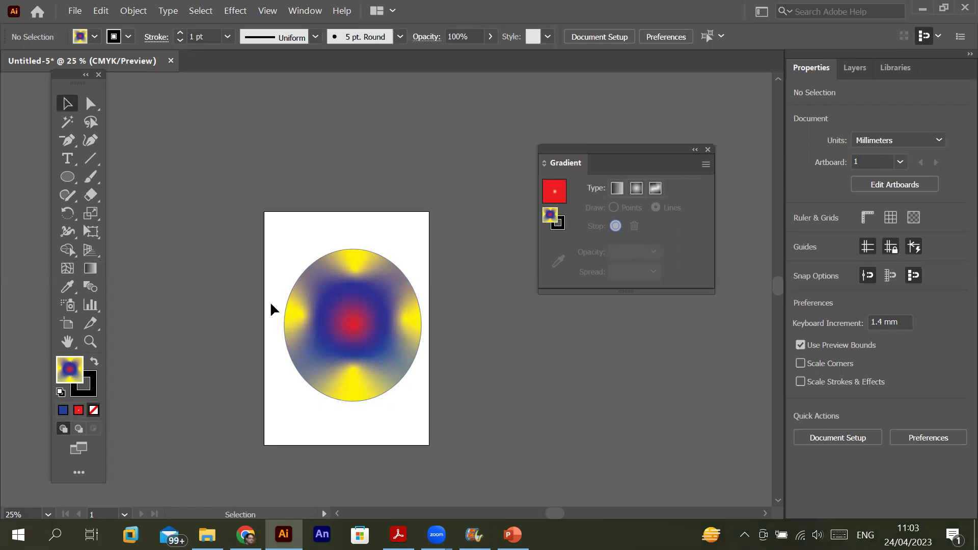
- Make the stroke active, select the ellipse and raise its stroke weight to 25 pt
{"action": "left_click", "coordinate": [563, 228]}
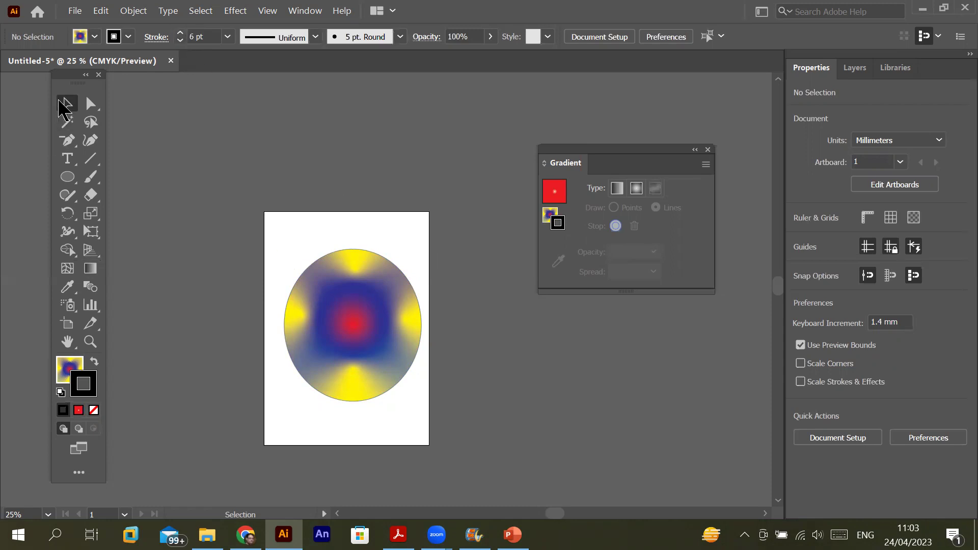
{"action": "left_click", "coordinate": [336, 296]}
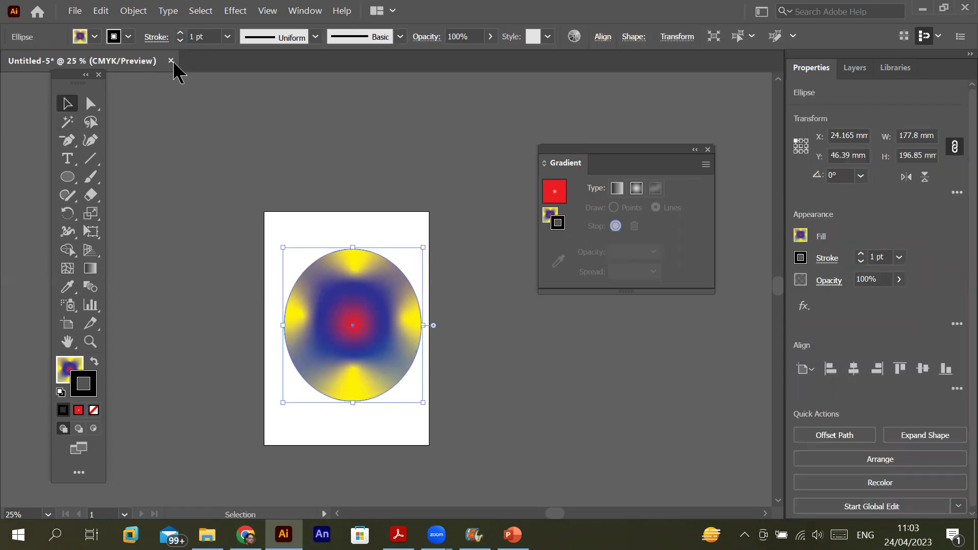
{"action": "left_click", "coordinate": [181, 32]}
{"action": "left_click", "coordinate": [181, 32]}
{"action": "left_click", "coordinate": [181, 32]}
{"action": "left_click", "coordinate": [181, 32]}
{"action": "left_click", "coordinate": [181, 32]}
{"action": "left_click", "coordinate": [181, 32]}
{"action": "left_click", "coordinate": [181, 32]}
{"action": "left_click", "coordinate": [181, 32]}
{"action": "left_click", "coordinate": [180, 32]}
{"action": "left_click", "coordinate": [181, 32]}
{"action": "left_click", "coordinate": [181, 32]}
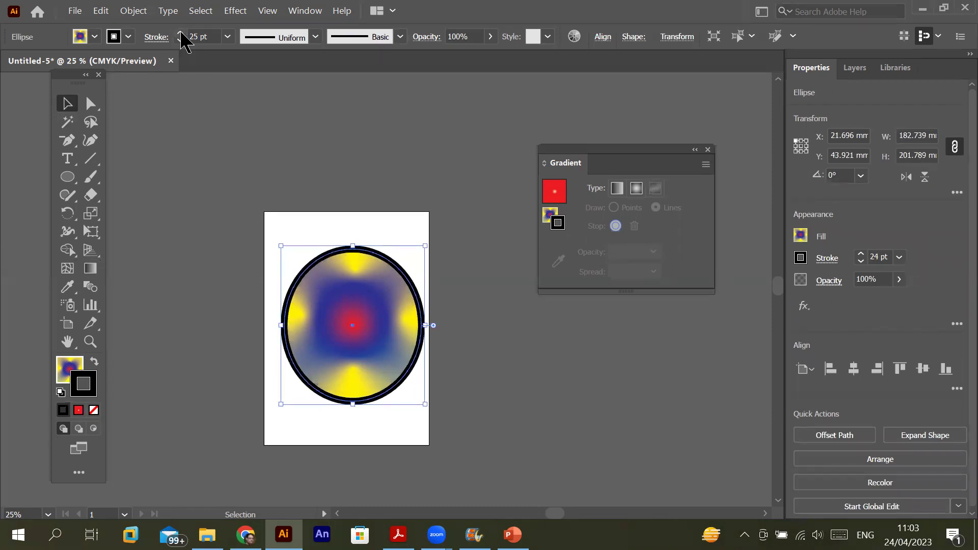
- Apply a linear gradient to the ellipse's stroke, compare it with radial, return to linear and choose the yellow-to-red preset
{"action": "left_click", "coordinate": [618, 190]}
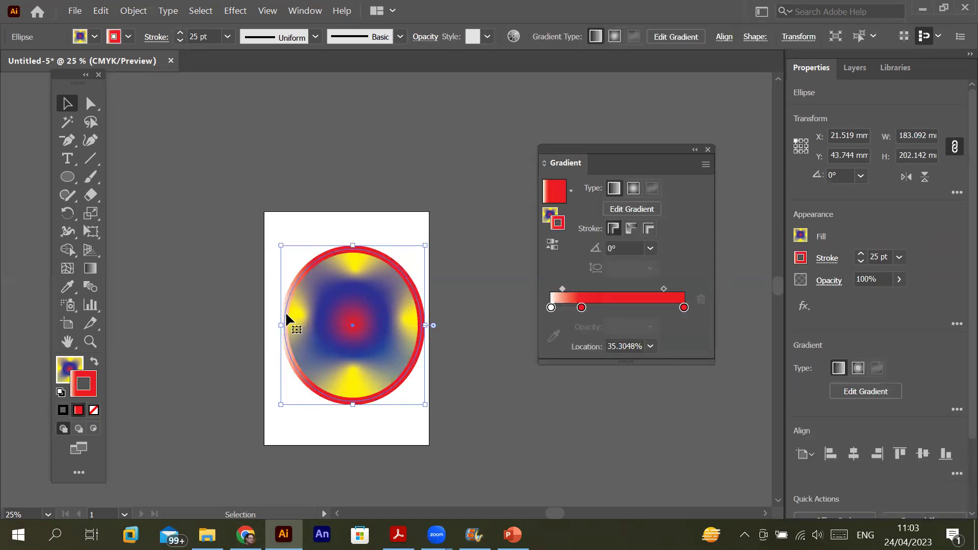
{"action": "scroll", "coordinate": [285, 311], "scroll_direction": "up", "scroll_amount": 2}
{"action": "scroll", "coordinate": [285, 311], "scroll_direction": "down", "scroll_amount": 1}
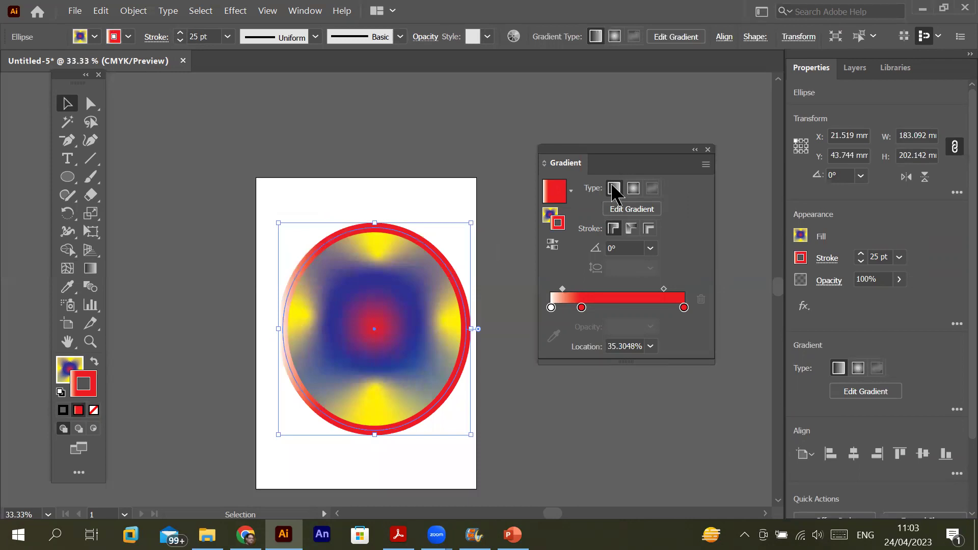
{"action": "left_click", "coordinate": [634, 190]}
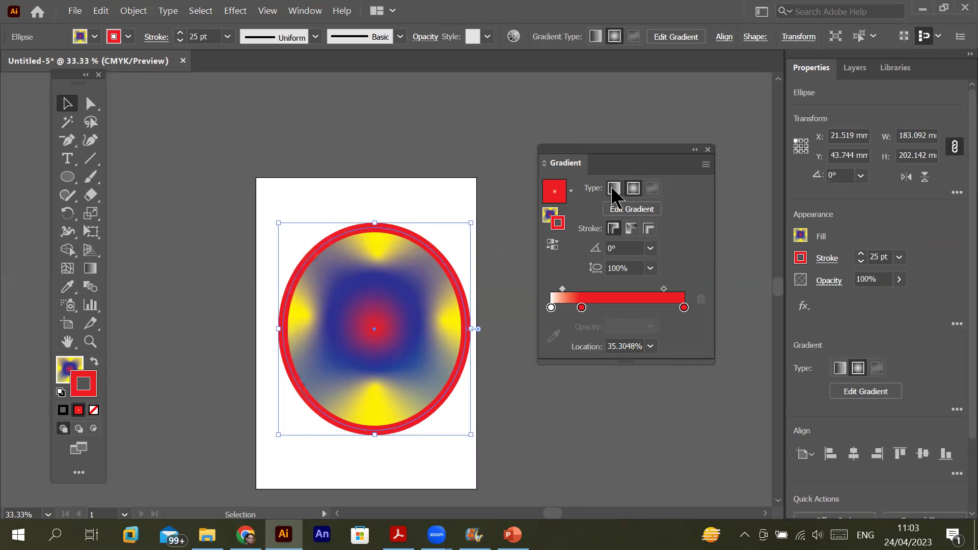
{"action": "left_click", "coordinate": [614, 190]}
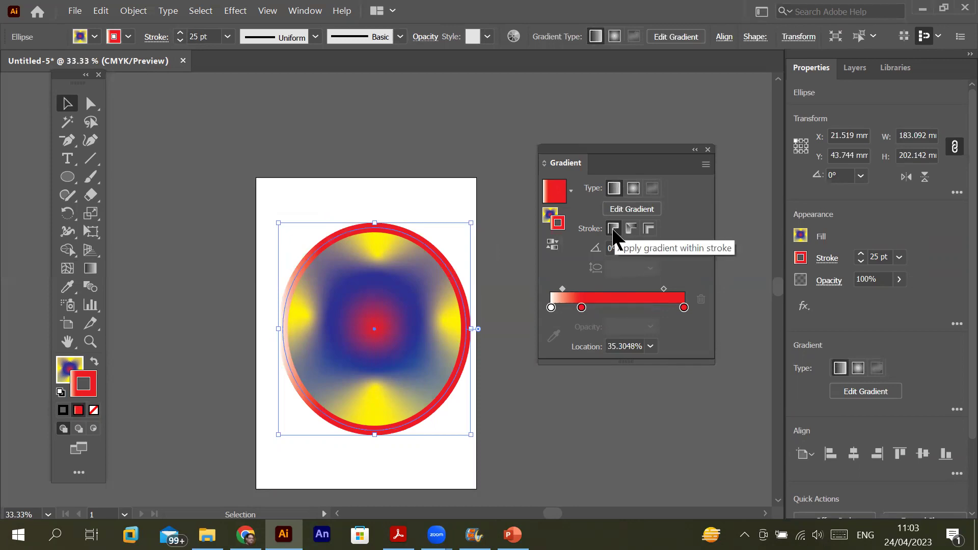
{"action": "left_click", "coordinate": [571, 191]}
{"action": "left_click", "coordinate": [460, 243]}
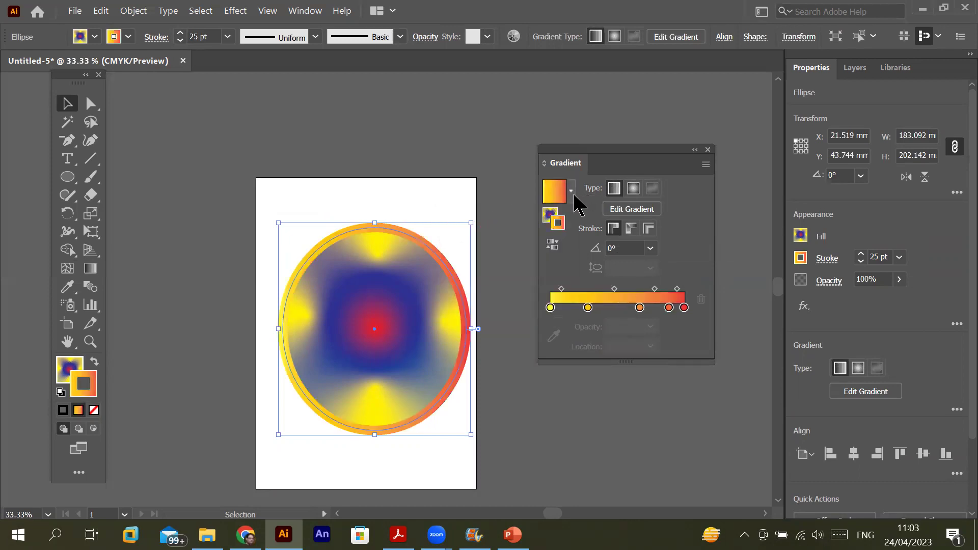
- Recolour the second stop of the ellipse's stroke gradient green and its third stop yellow
{"action": "left_click", "coordinate": [588, 307]}
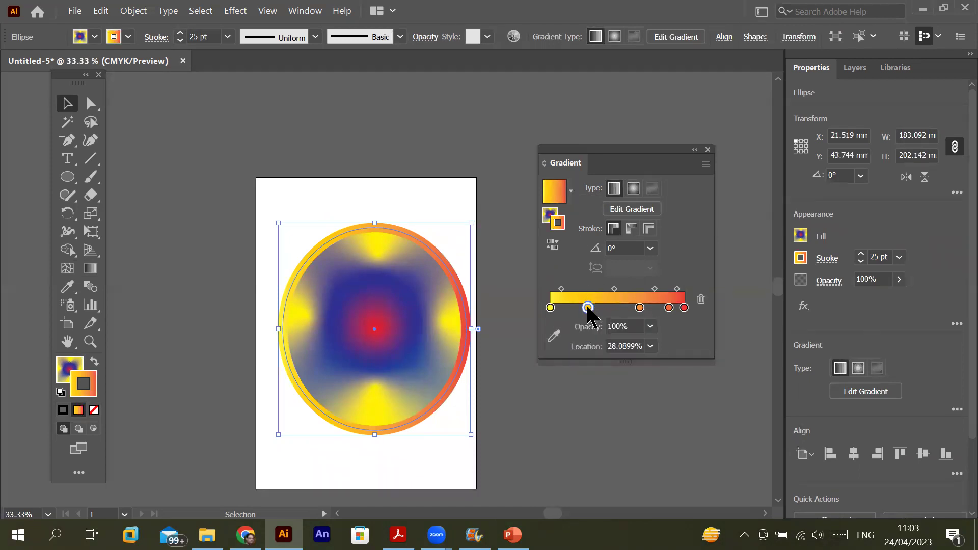
{"action": "double_click", "coordinate": [588, 307]}
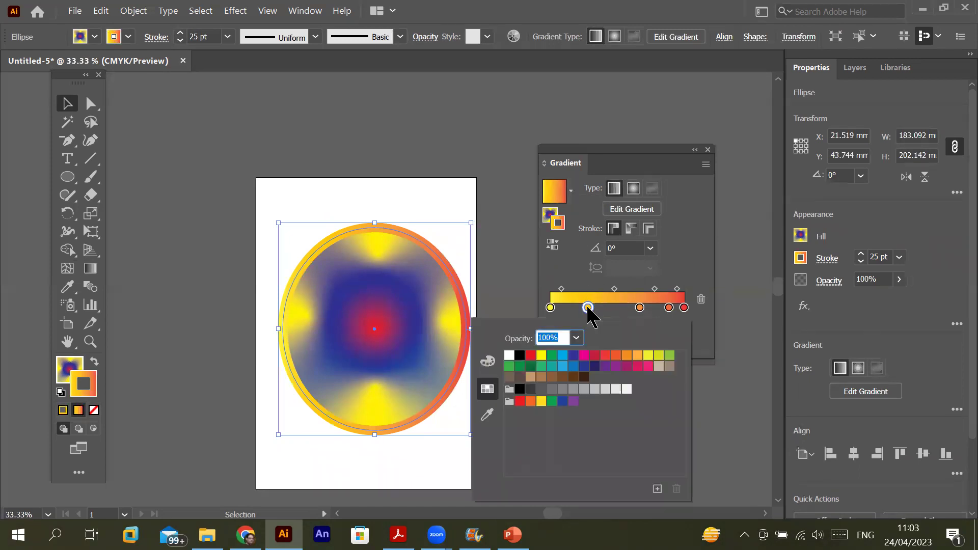
{"action": "left_click", "coordinate": [551, 355]}
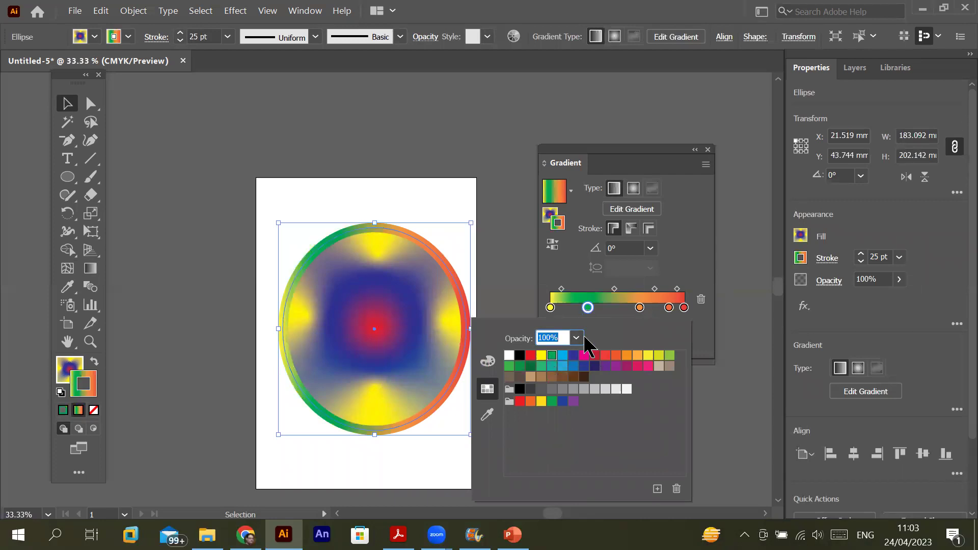
{"action": "left_click", "coordinate": [639, 307]}
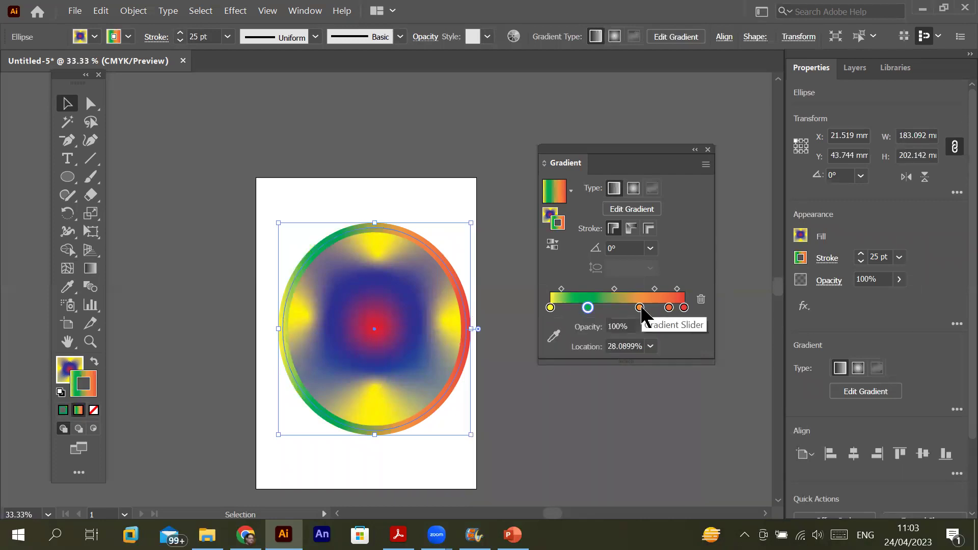
{"action": "double_click", "coordinate": [640, 308]}
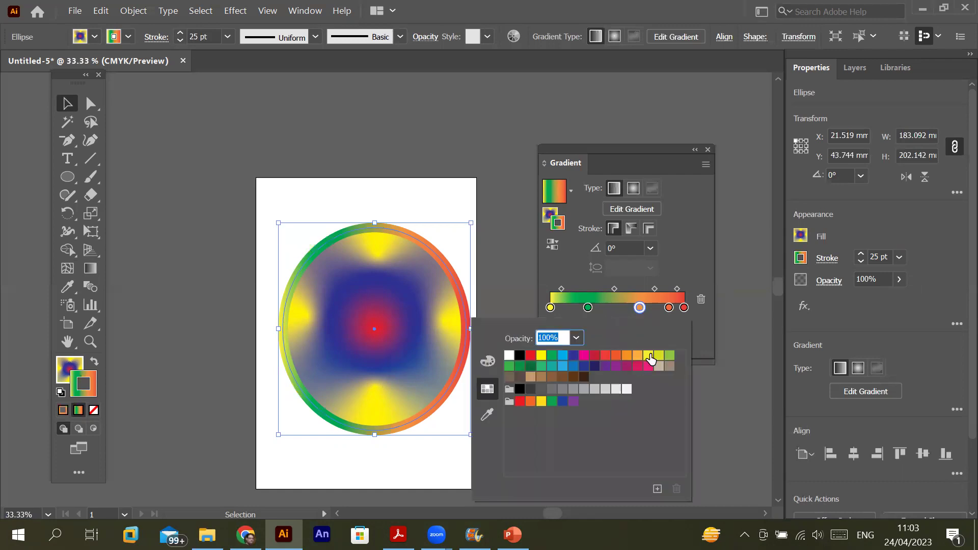
{"action": "left_click", "coordinate": [648, 356]}
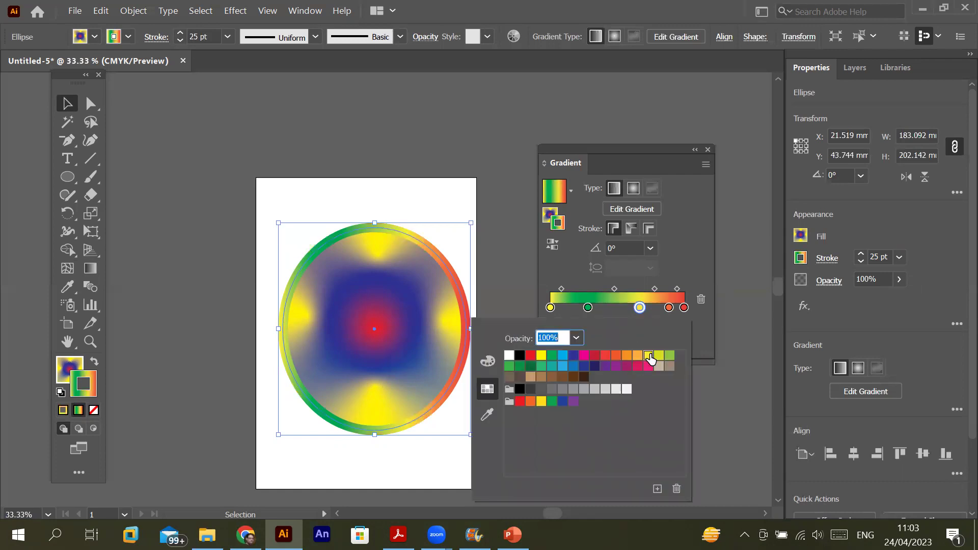
- Recolour the fourth stop of the ellipse's stroke gradient purple and close the swatches
{"action": "left_click", "coordinate": [669, 308]}
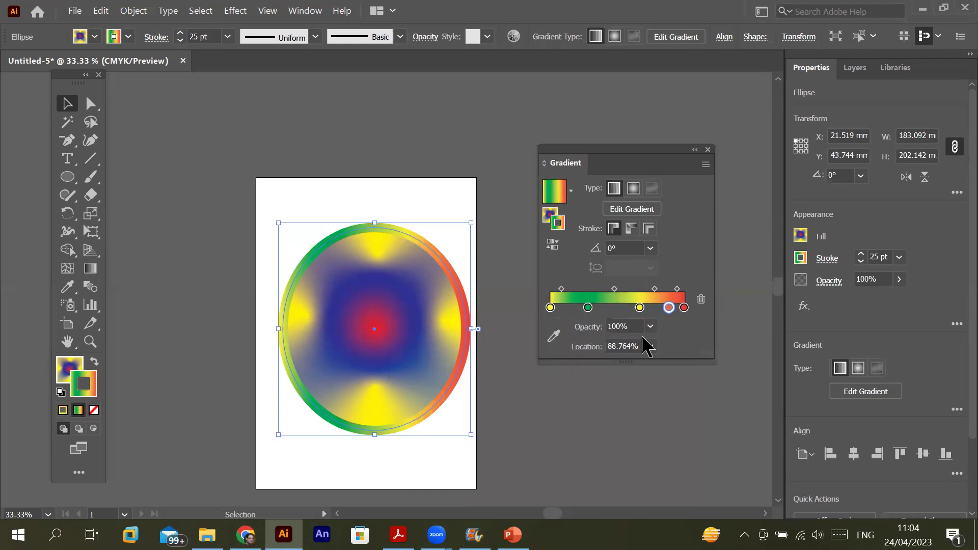
{"action": "double_click", "coordinate": [669, 308]}
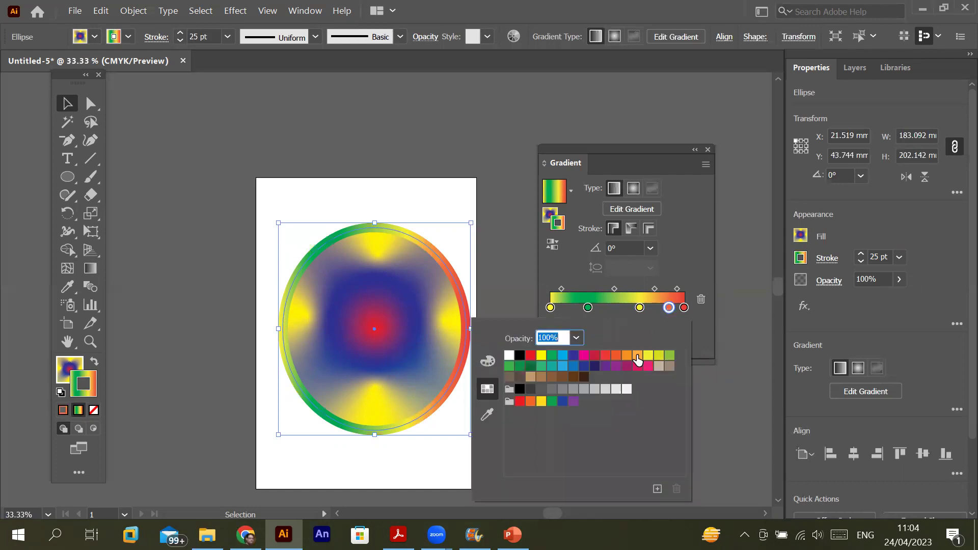
{"action": "left_click", "coordinate": [605, 367]}
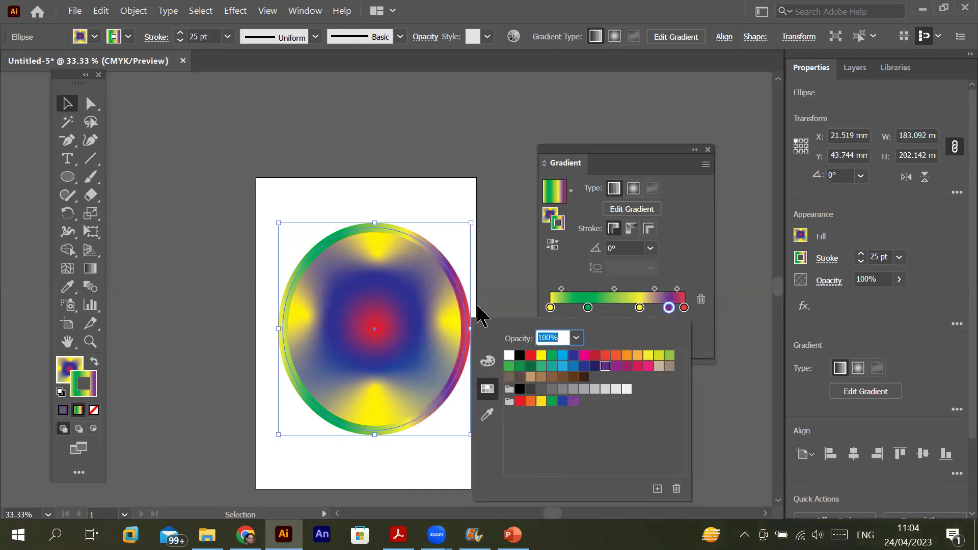
{"action": "left_click", "coordinate": [224, 239]}
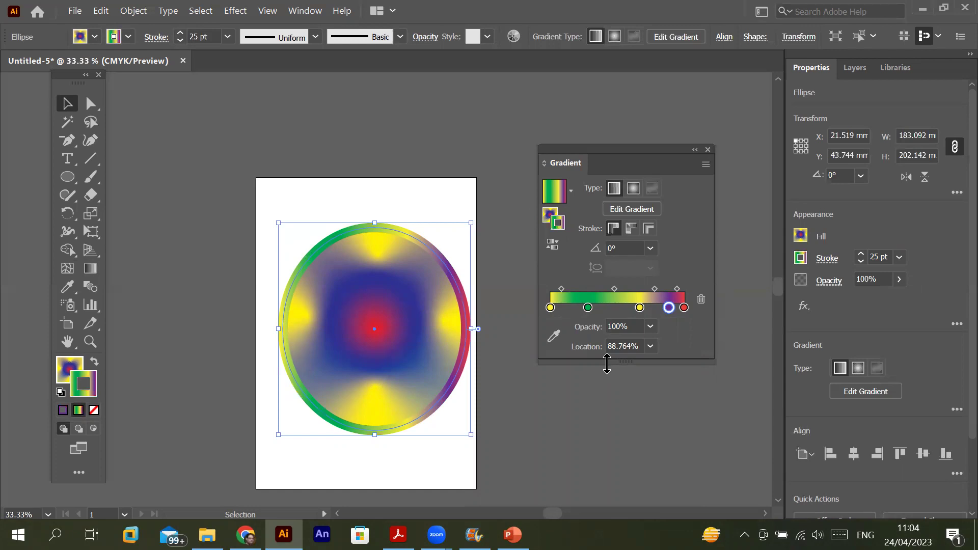
- Reverse the ellipse's stroke gradient back and forth, ending with red on the ellipse's left edge and its fill kept
{"action": "left_click", "coordinate": [560, 245]}
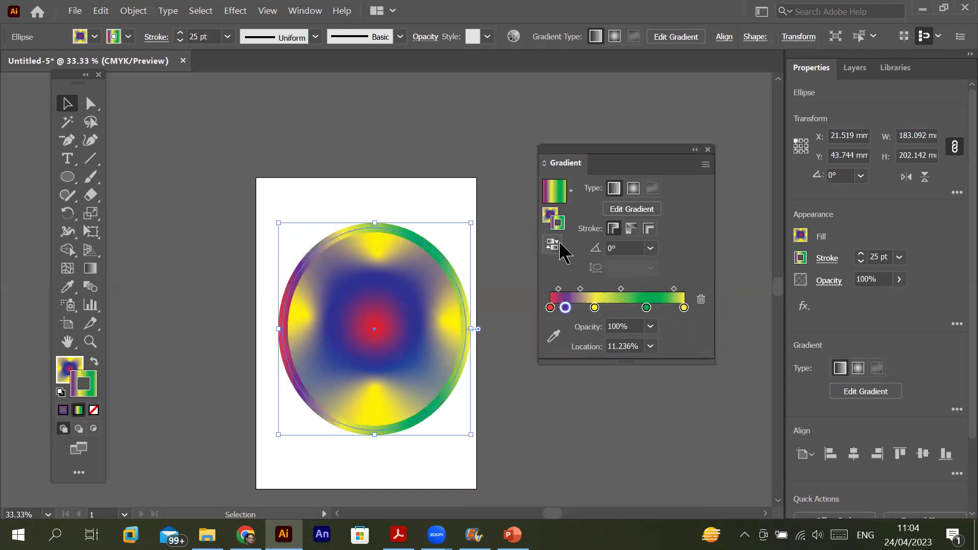
{"action": "left_click", "coordinate": [559, 244]}
{"action": "left_click", "coordinate": [558, 245]}
{"action": "left_click", "coordinate": [559, 245]}
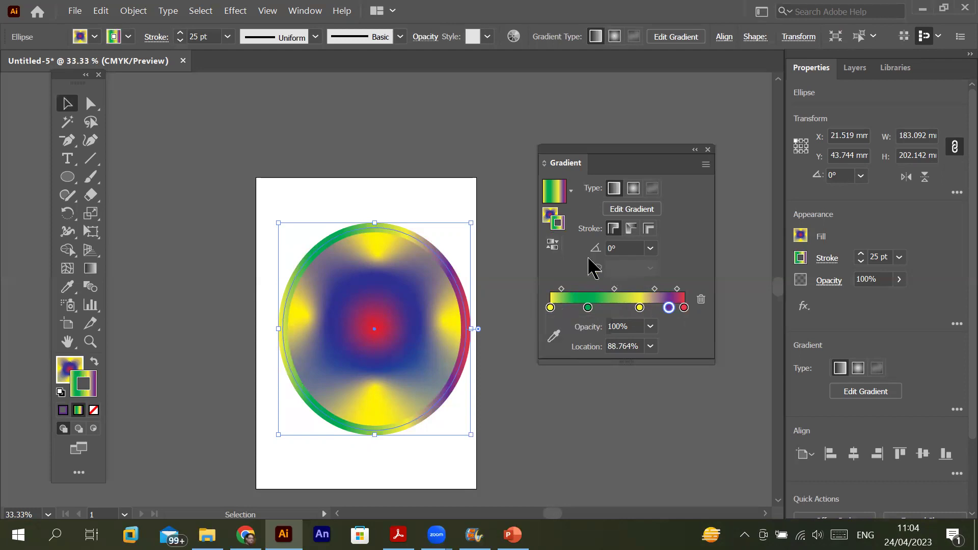
{"action": "left_click", "coordinate": [551, 246]}
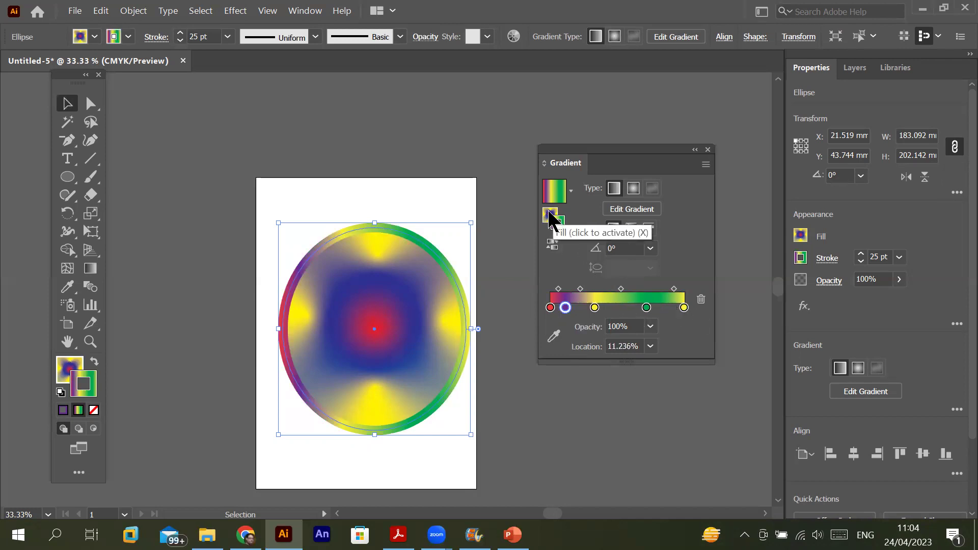
{"action": "key", "text": "slash"}
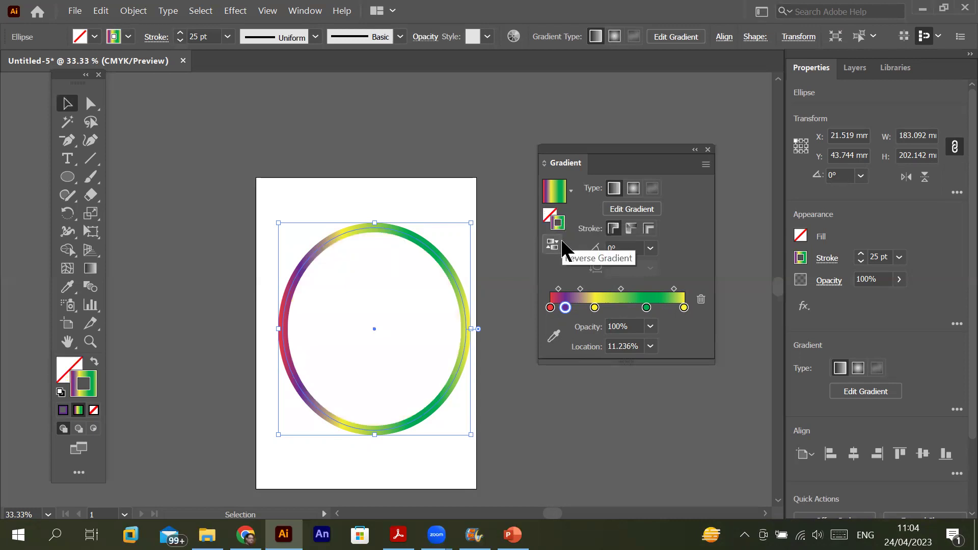
{"action": "key", "text": "ctrl+z"}
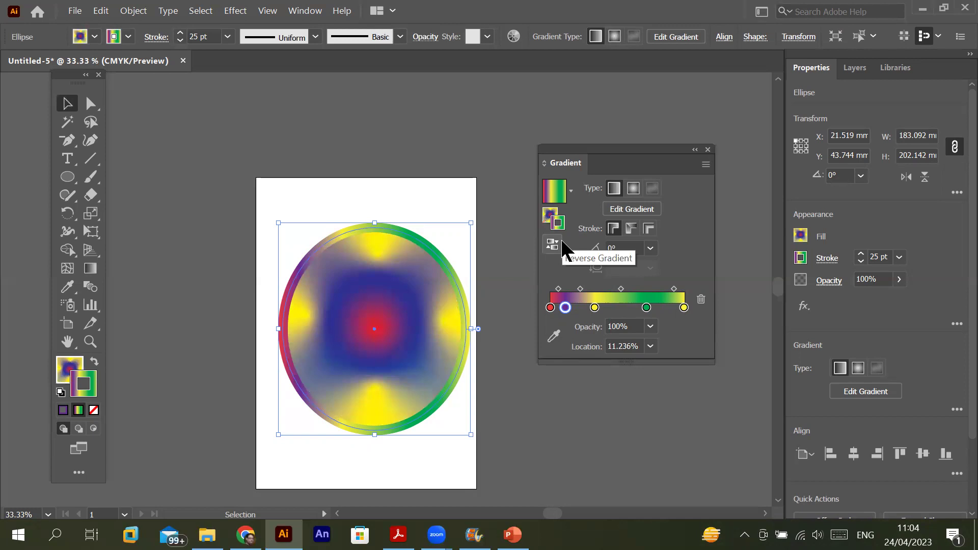
- Change the ellipse's freeform fill to a linear gradient and reverse its colour order several times
{"action": "left_click", "coordinate": [550, 215]}
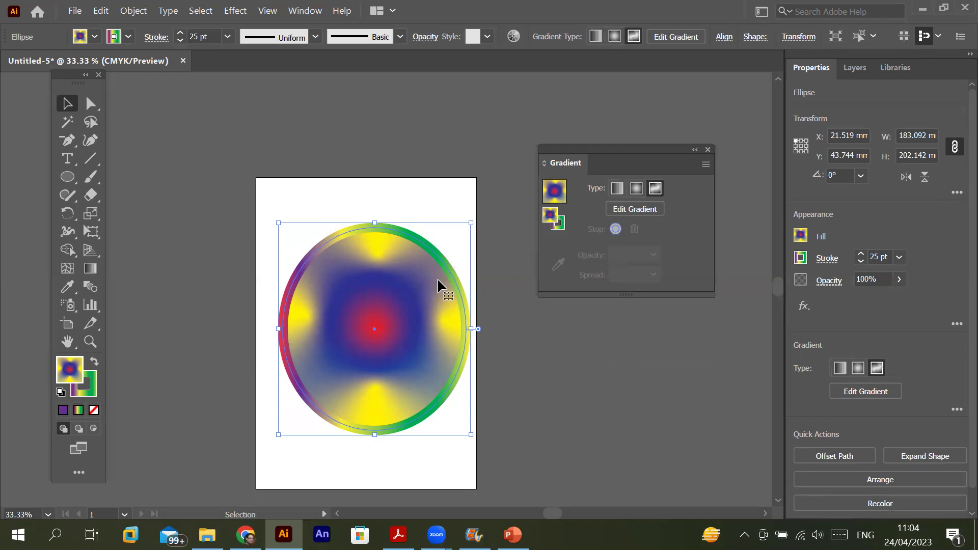
{"action": "left_click", "coordinate": [629, 210]}
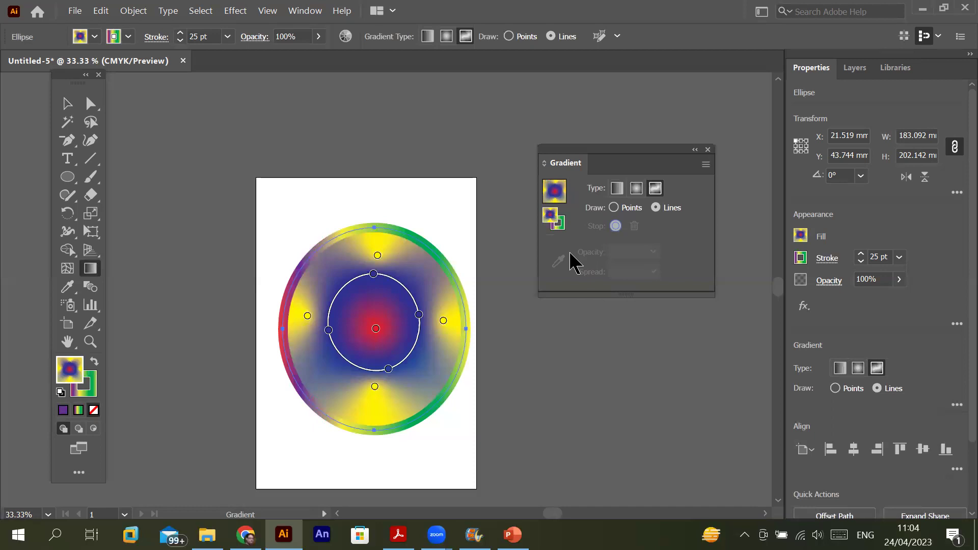
{"action": "left_click", "coordinate": [616, 189]}
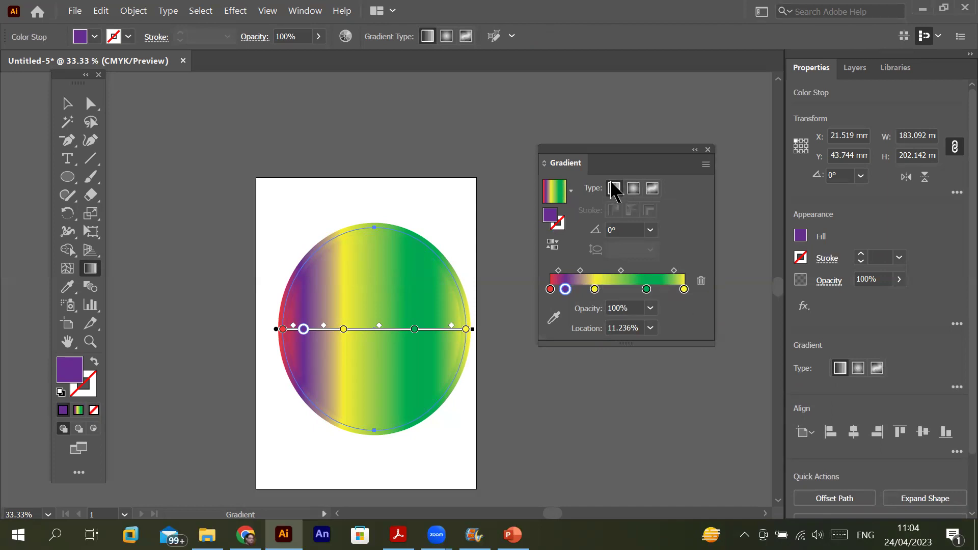
{"action": "left_click", "coordinate": [554, 244]}
{"action": "left_click", "coordinate": [554, 244]}
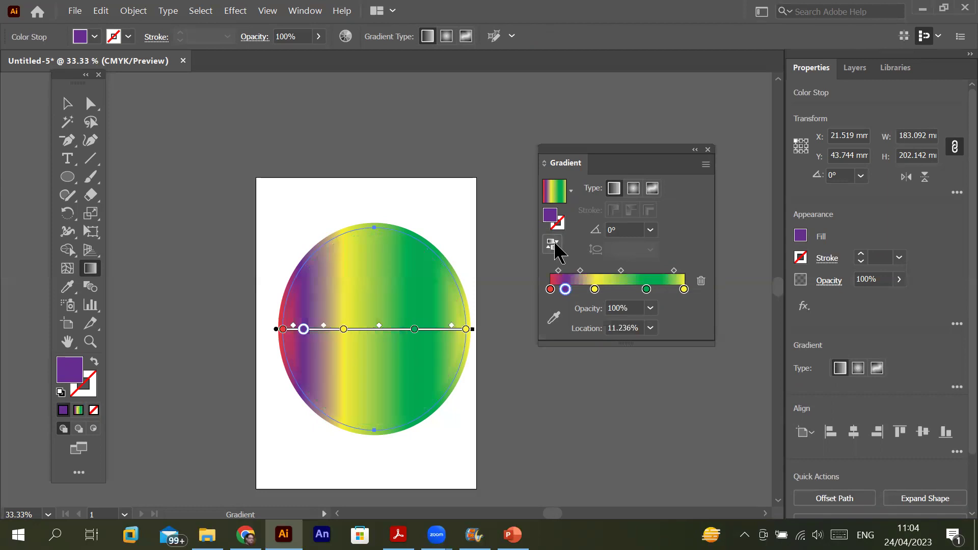
{"action": "left_click", "coordinate": [555, 244]}
- Switch the ellipse's fill to a radial gradient and repeatedly reverse its colours between centre and edge
{"action": "left_click", "coordinate": [632, 189]}
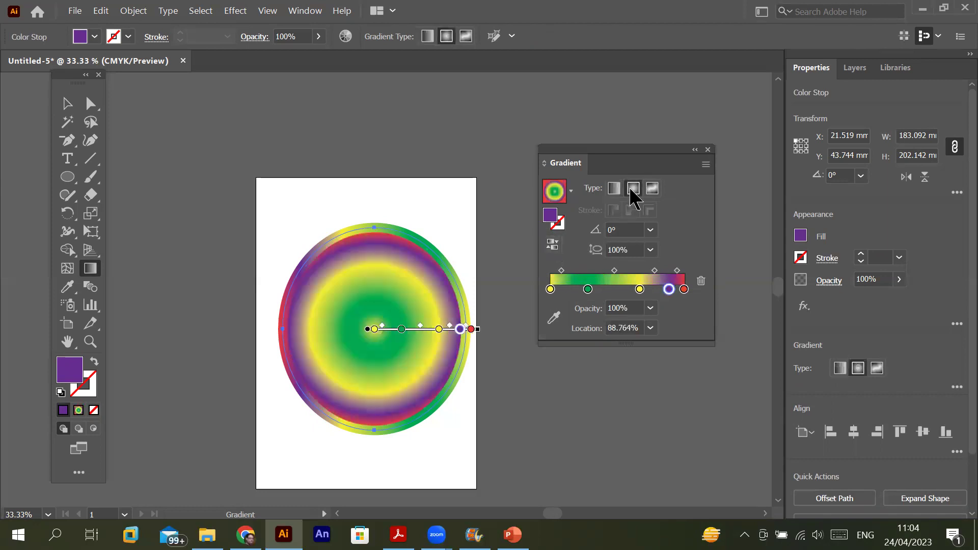
{"action": "left_click", "coordinate": [554, 253]}
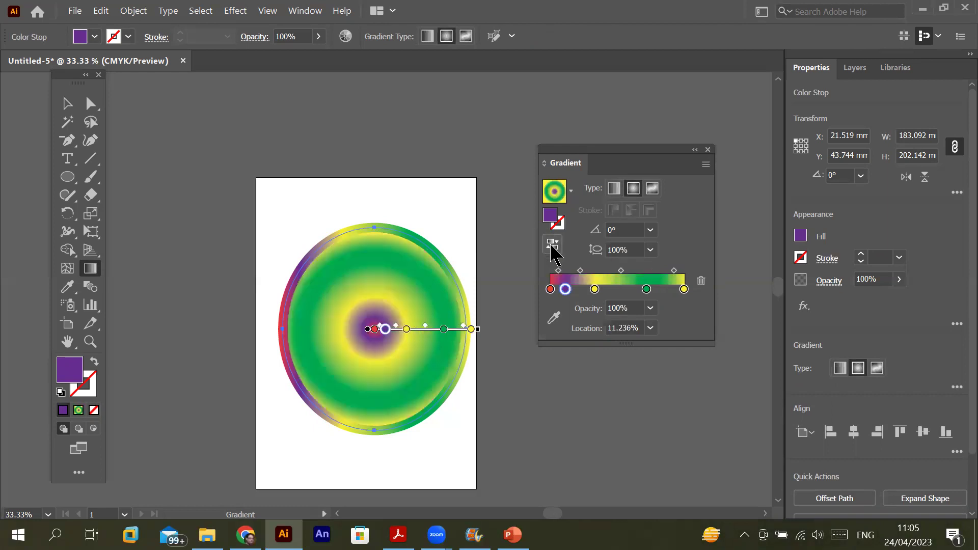
{"action": "left_click", "coordinate": [552, 248]}
{"action": "left_click", "coordinate": [552, 247]}
{"action": "left_click", "coordinate": [552, 247]}
{"action": "left_click", "coordinate": [552, 247]}
{"action": "left_click", "coordinate": [552, 247]}
{"action": "left_click", "coordinate": [552, 247]}
- Remove the ellipse's fill and delete the ellipse from the artboard
{"action": "left_click", "coordinate": [94, 410]}
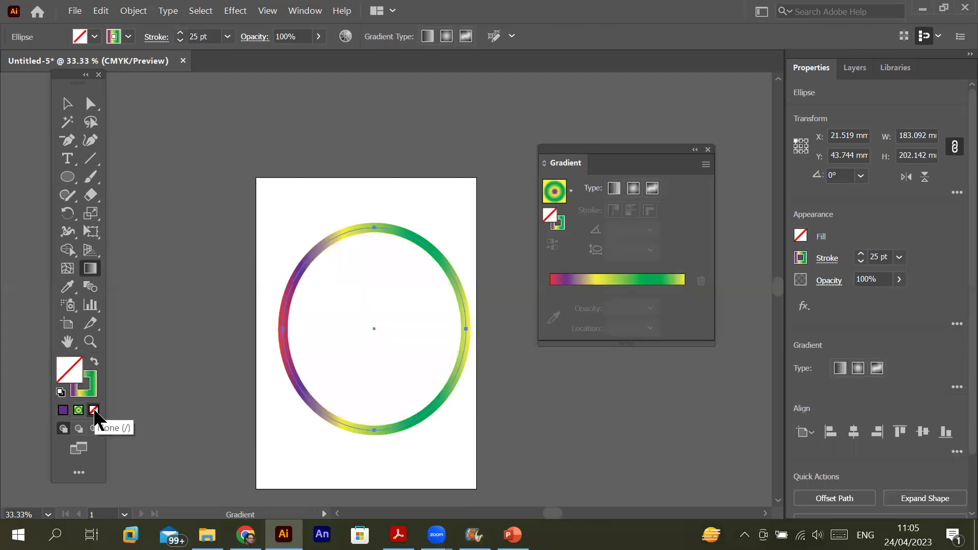
{"action": "left_click", "coordinate": [66, 104]}
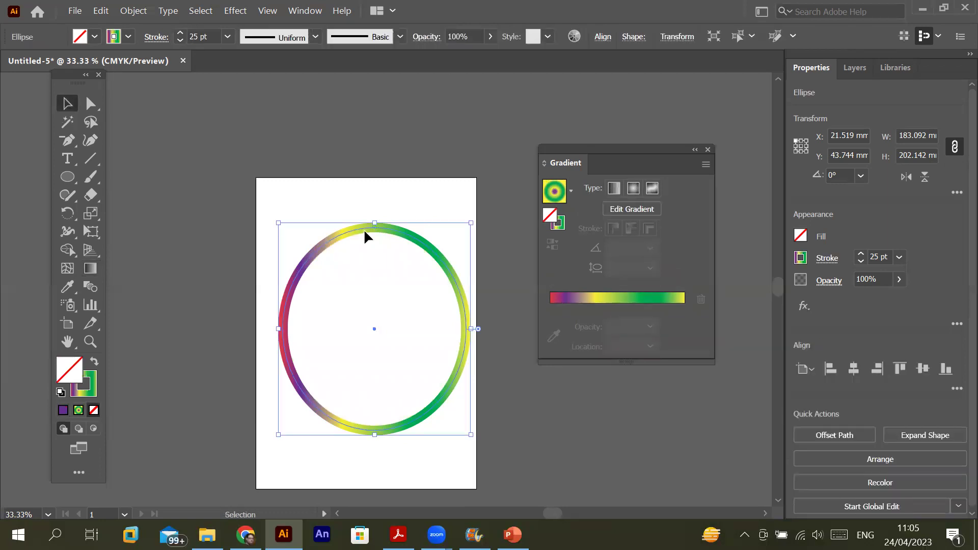
{"action": "key", "text": "Delete"}
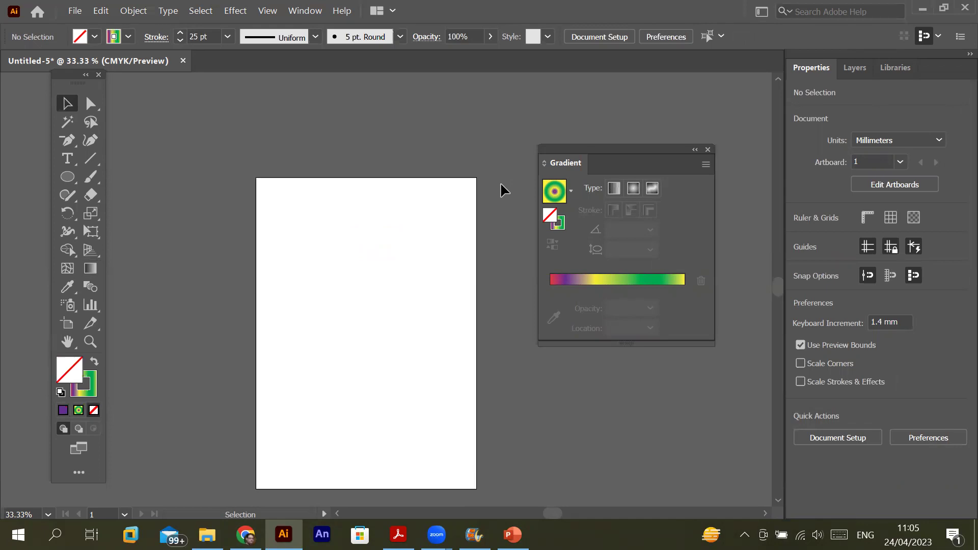
- Draw a tall, narrow rectangle about 31 mm wide and 207 mm high, including its stroke, near the middle of the artboard
{"action": "left_click", "coordinate": [67, 176]}
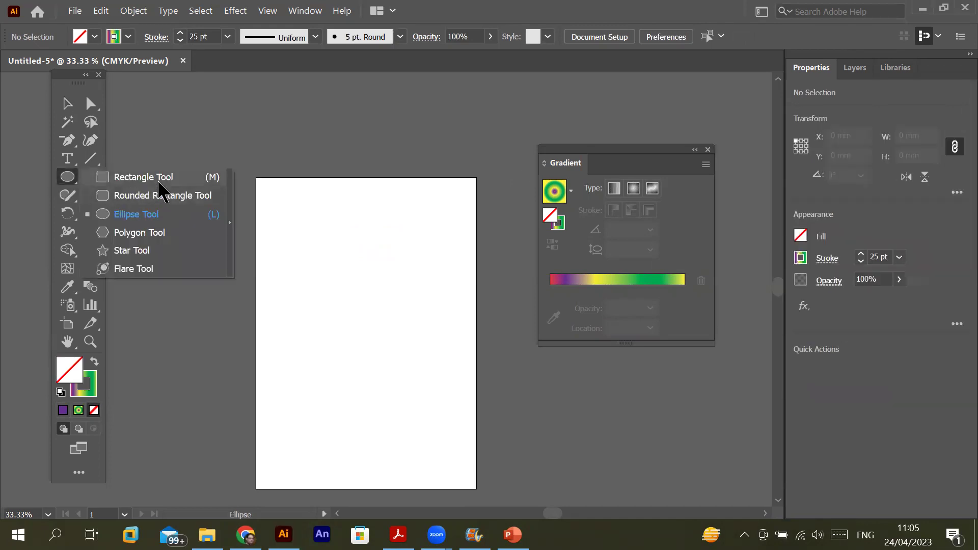
{"action": "left_click", "coordinate": [158, 183]}
{"action": "mouse_move", "coordinate": [338, 209]}
{"action": "left_mouse_down"}
{"action": "mouse_move", "coordinate": [352, 225]}
{"action": "mouse_move", "coordinate": [370, 427]}
{"action": "left_mouse_up"}
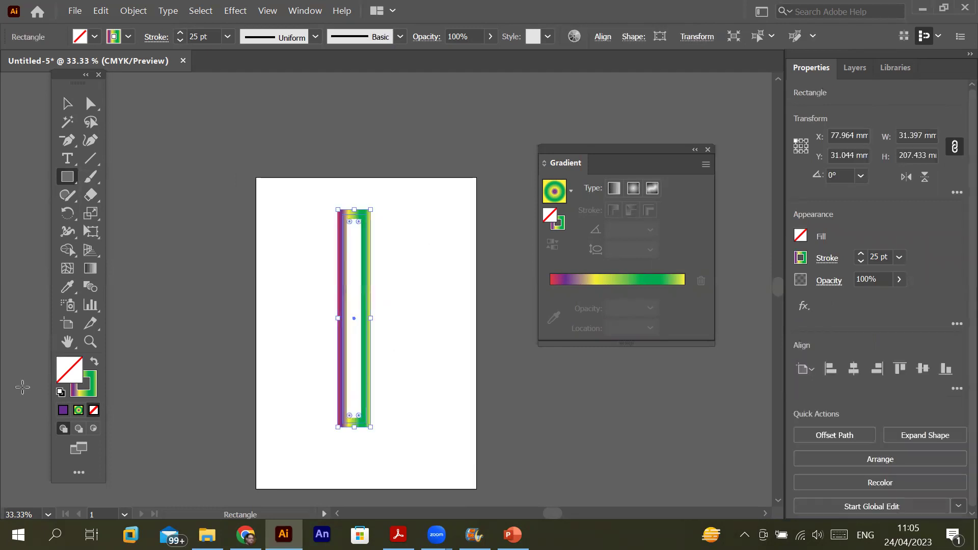
- Reset the rectangle to the default fill and stroke colours and set its stroke to none
{"action": "left_click", "coordinate": [61, 393]}
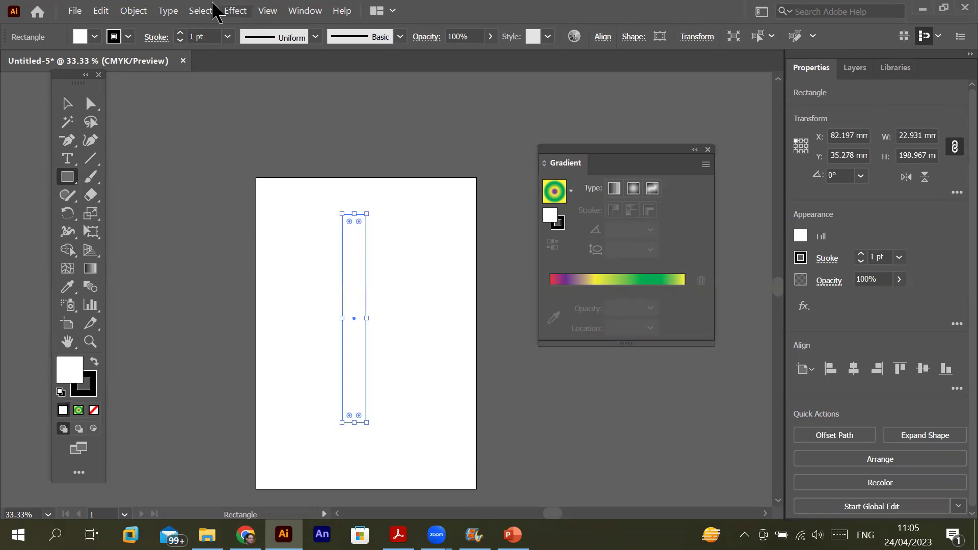
{"action": "left_click", "coordinate": [179, 41]}
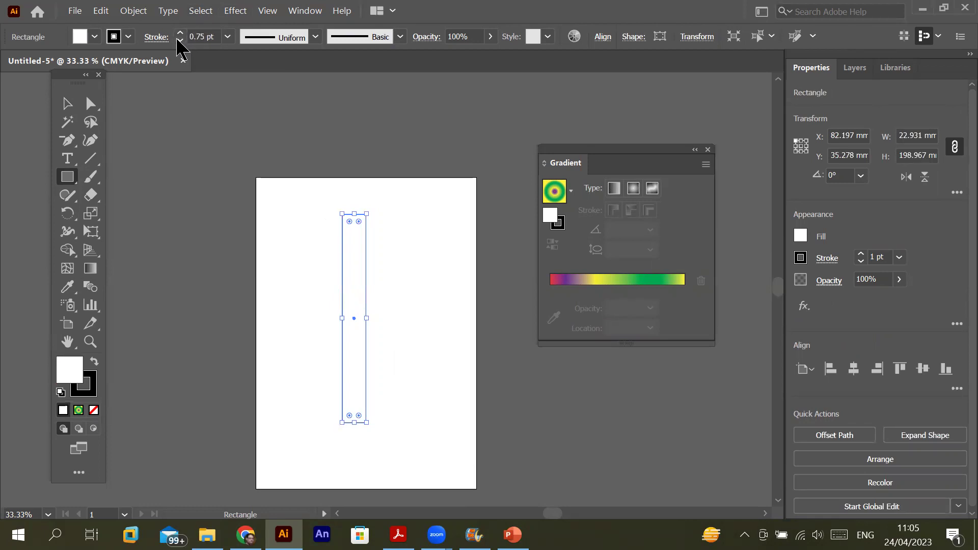
{"action": "left_click", "coordinate": [127, 37]}
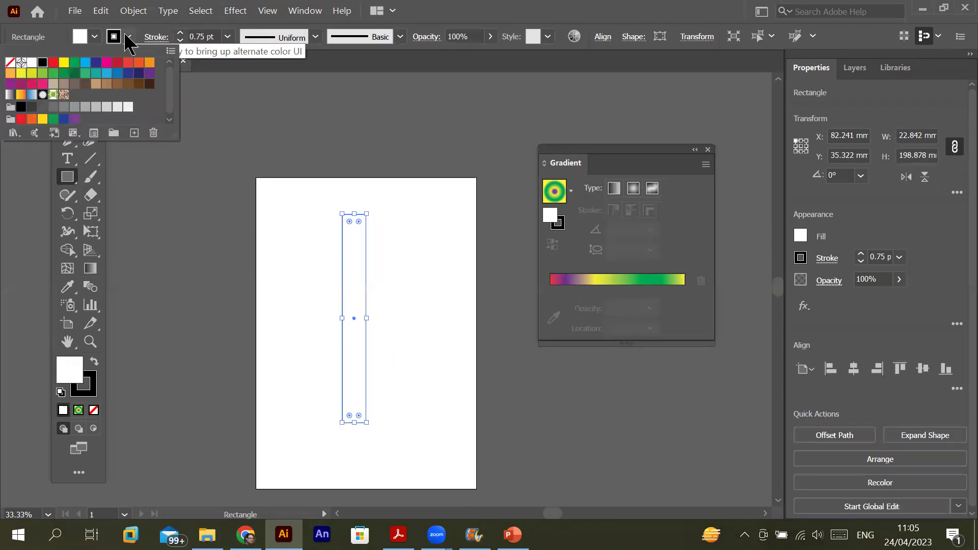
{"action": "left_click", "coordinate": [9, 63]}
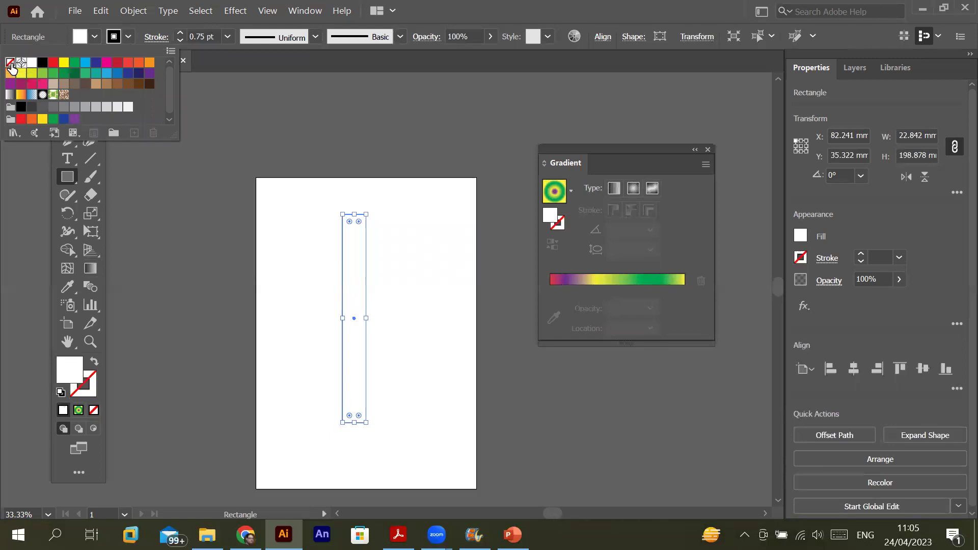
- Fill the narrow rectangle with the cyan blue swatch and close the swatches
{"action": "left_click", "coordinate": [94, 37]}
{"action": "left_click", "coordinate": [94, 37]}
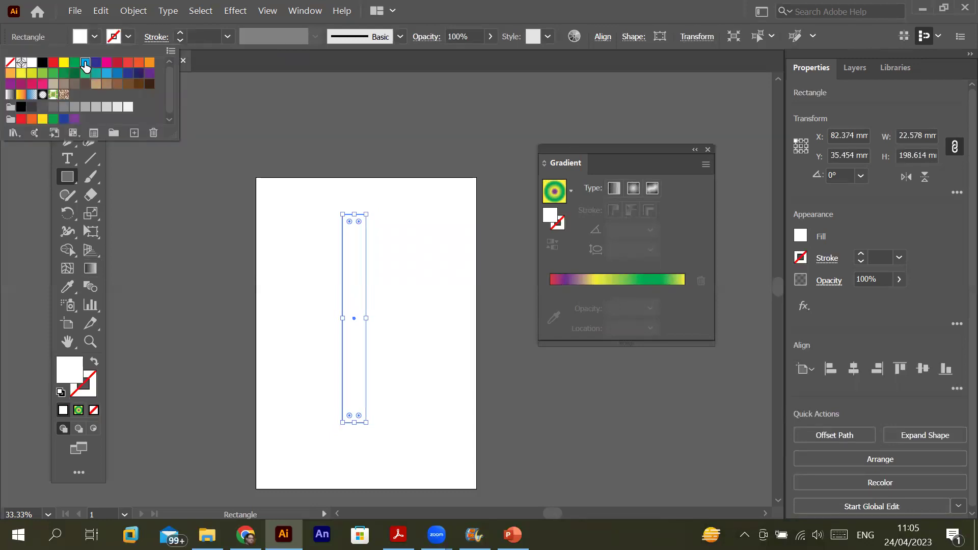
{"action": "left_click", "coordinate": [85, 62]}
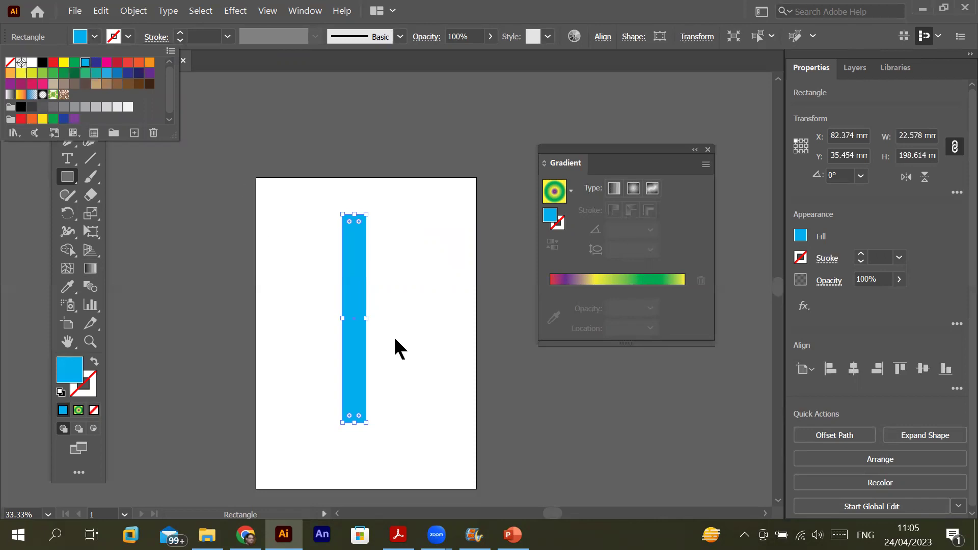
{"action": "left_click", "coordinate": [351, 254]}
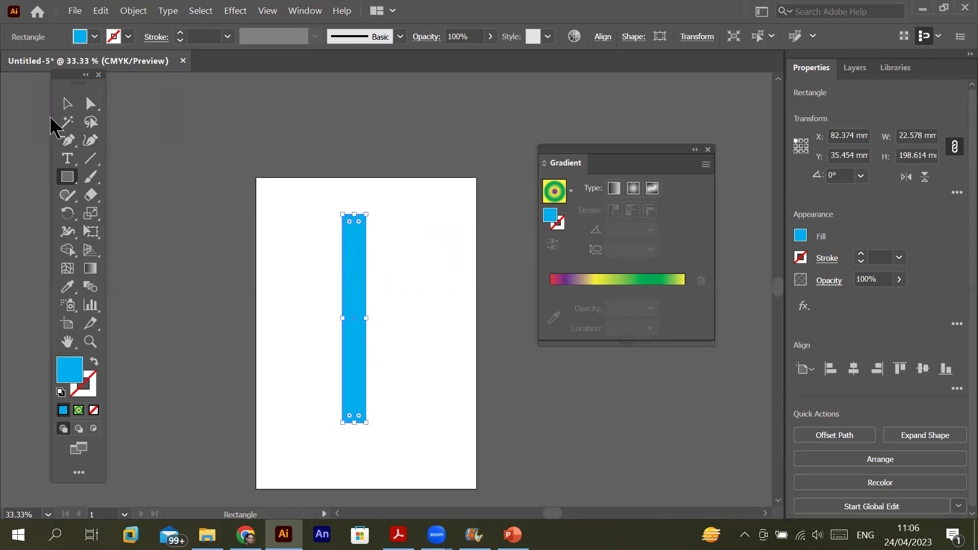
- Add an anchor point midway along the blue rectangle's lower edge and pull it down about 22 mm to form a pointed tip
{"action": "left_click", "coordinate": [67, 104]}
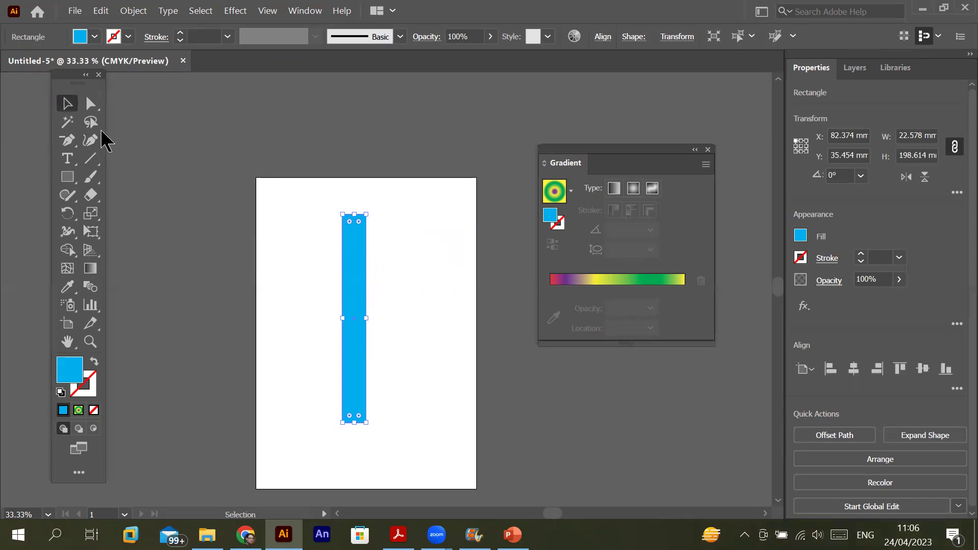
{"action": "left_click", "coordinate": [90, 103]}
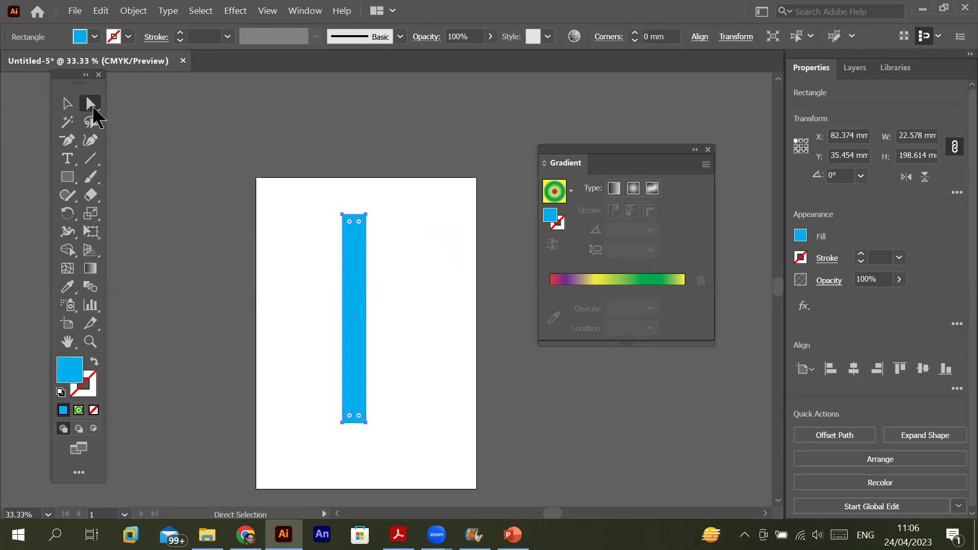
{"action": "left_click", "coordinate": [67, 141]}
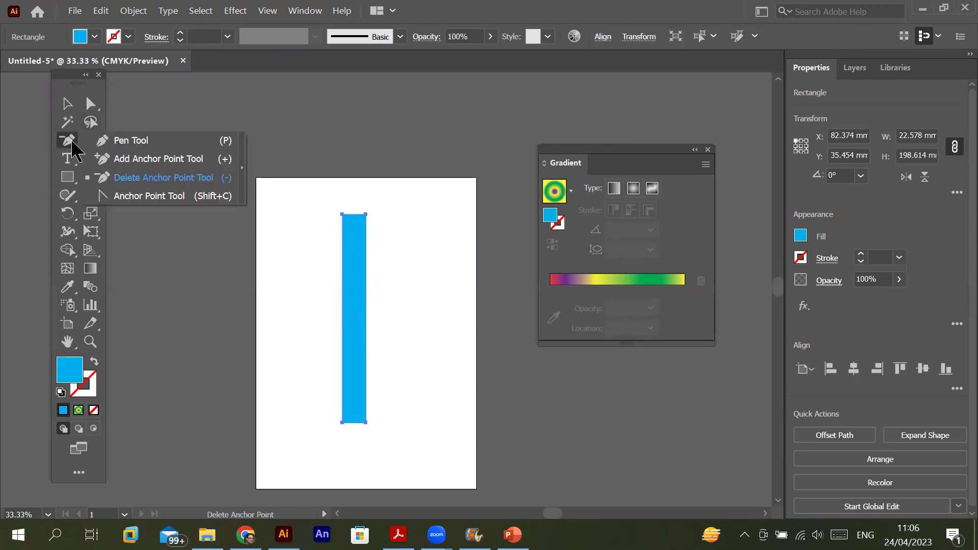
{"action": "left_click", "coordinate": [119, 145]}
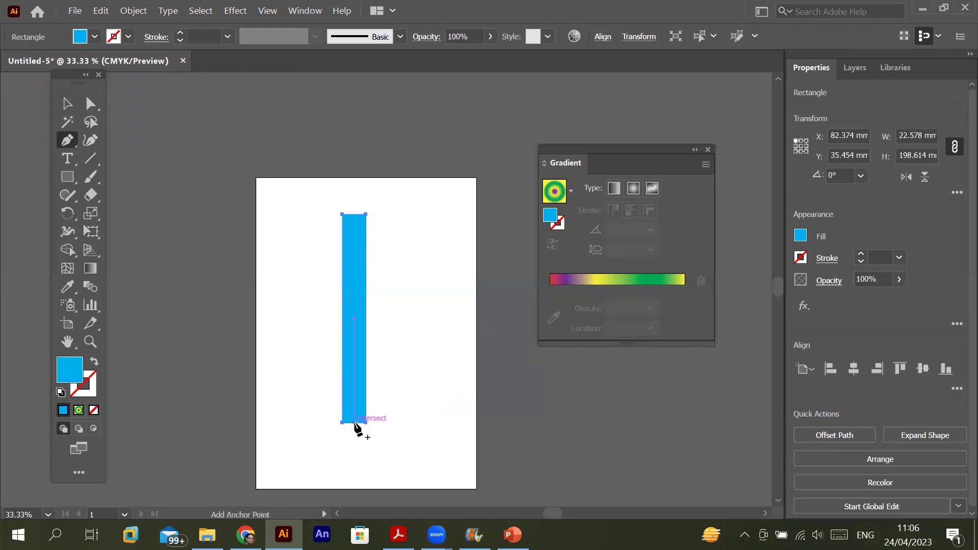
{"action": "left_click", "coordinate": [355, 423]}
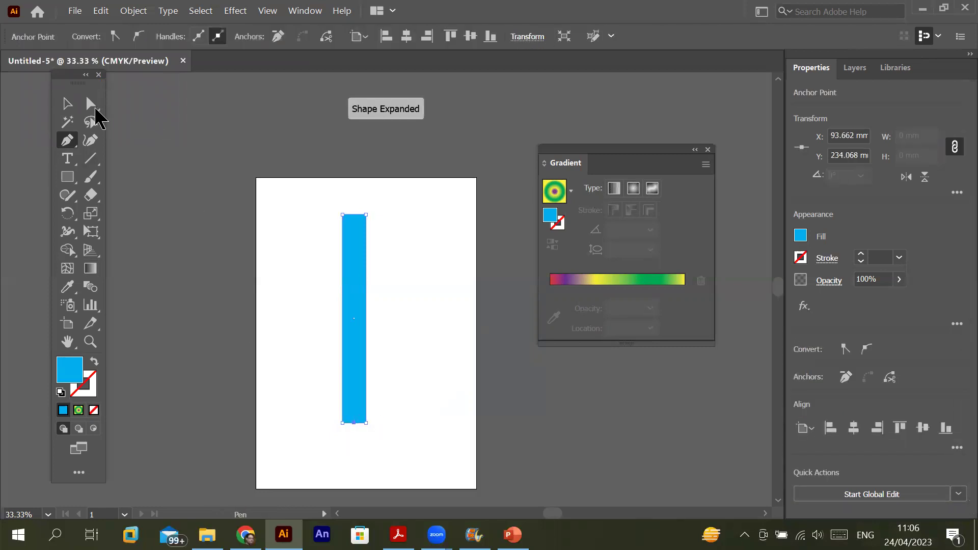
{"action": "left_click", "coordinate": [90, 104]}
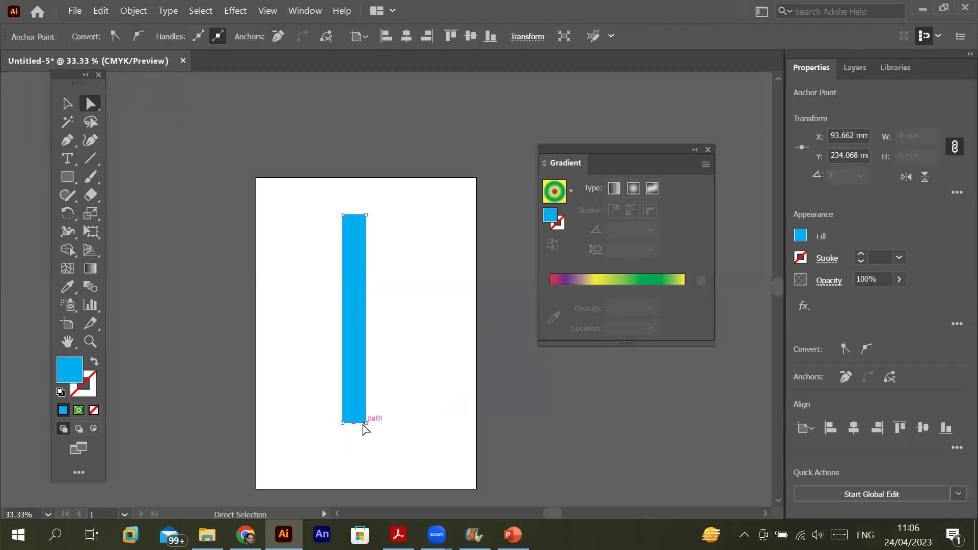
{"action": "left_click_drag", "start_coordinate": [354, 424], "coordinate": [353, 444]}
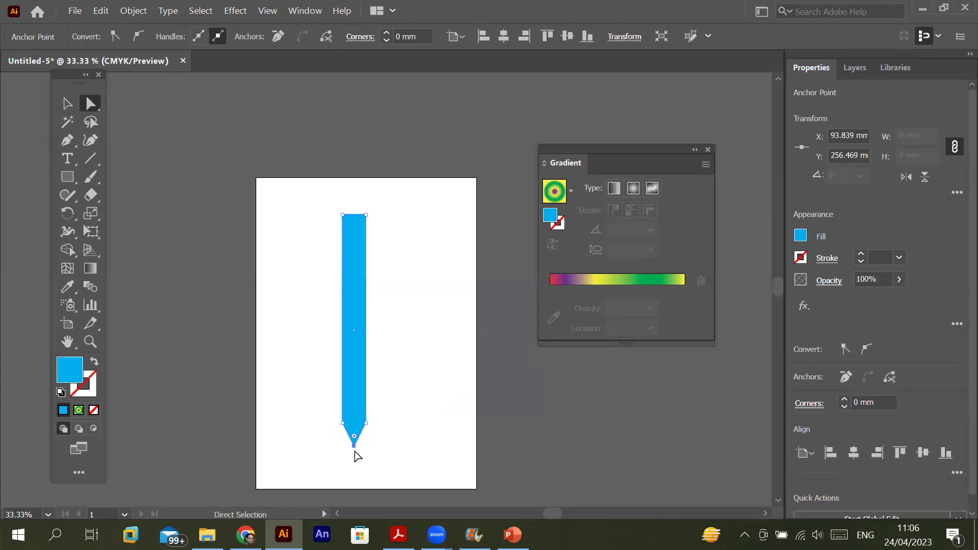
- Convert the tip's corner anchor into a smooth point with short horizontal handles, rounding the lower end of the strip
{"action": "scroll", "coordinate": [359, 456], "scroll_direction": "up", "scroll_amount": 4}
{"action": "scroll", "coordinate": [358, 456], "scroll_direction": "down", "scroll_amount": 2}
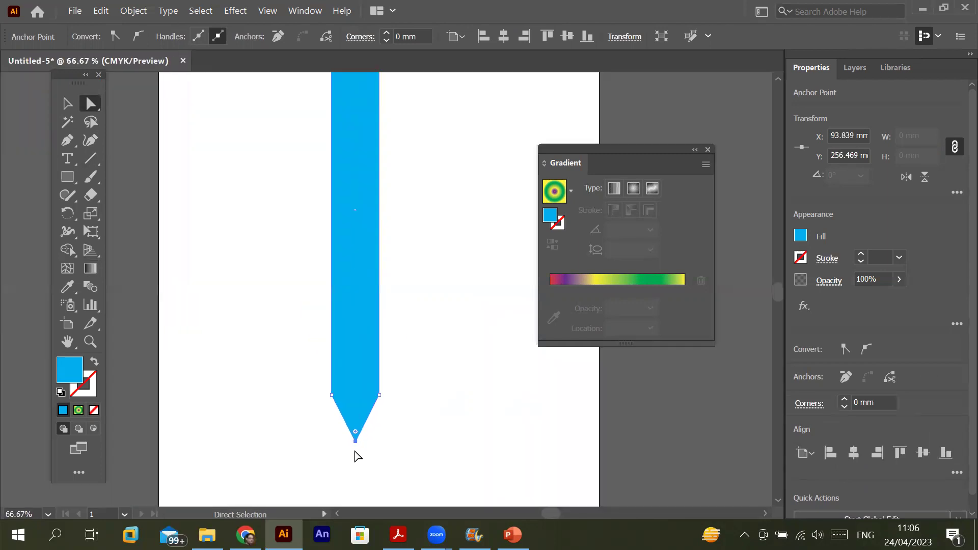
{"action": "scroll", "coordinate": [359, 456], "scroll_direction": "down", "scroll_amount": 1}
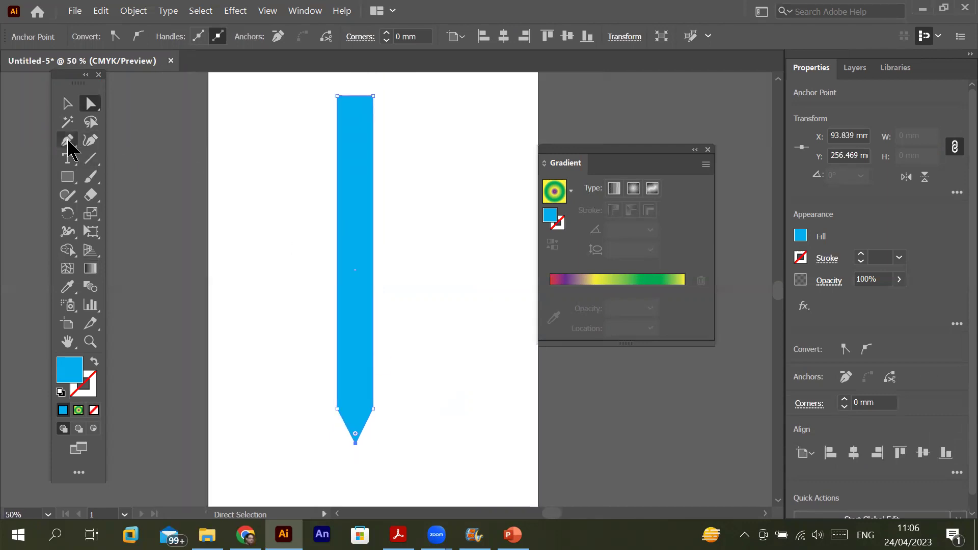
{"action": "left_click", "coordinate": [67, 141]}
{"action": "left_click", "coordinate": [67, 142]}
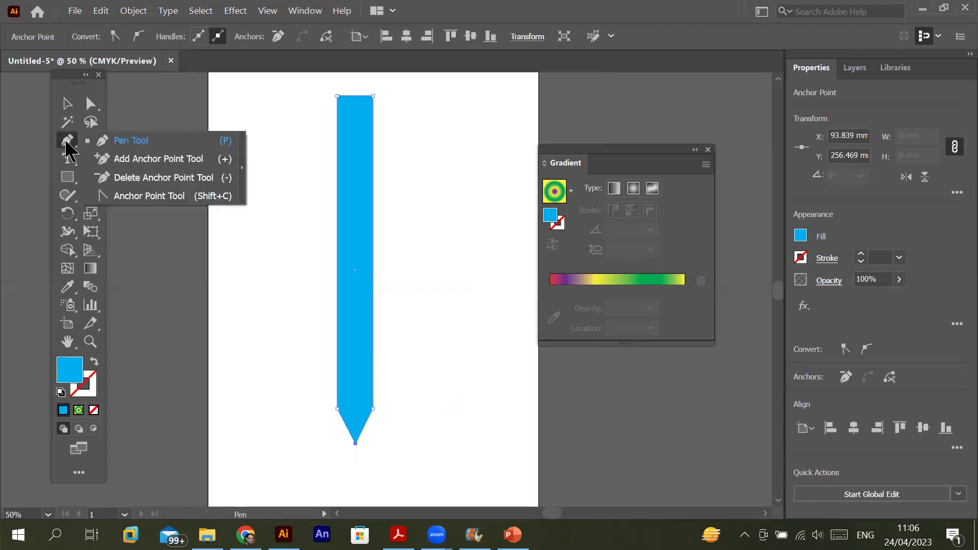
{"action": "left_click", "coordinate": [163, 198]}
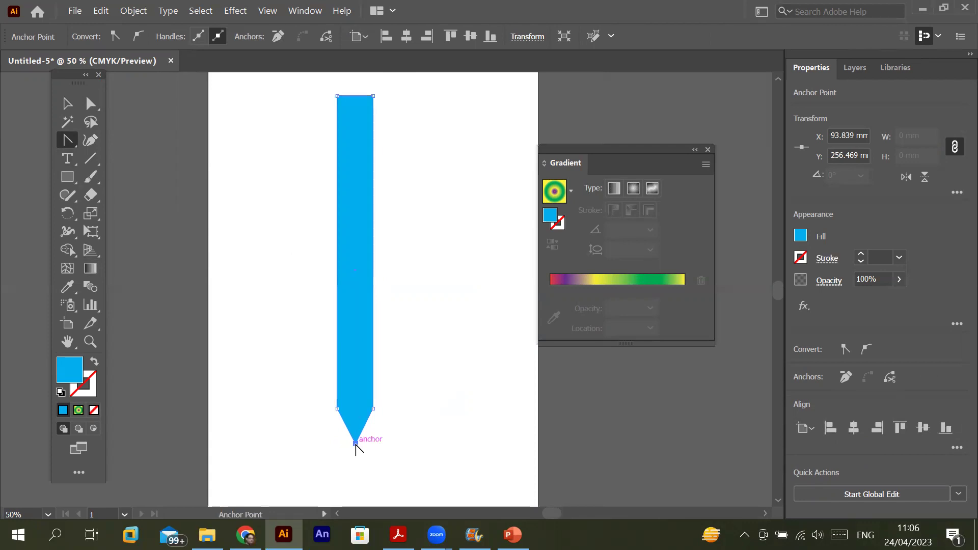
{"action": "mouse_move", "coordinate": [356, 444]}
{"action": "left_mouse_down"}
{"action": "mouse_move", "coordinate": [281, 432]}
{"action": "mouse_move", "coordinate": [275, 442]}
{"action": "mouse_move", "coordinate": [345, 441]}
{"action": "left_mouse_up"}
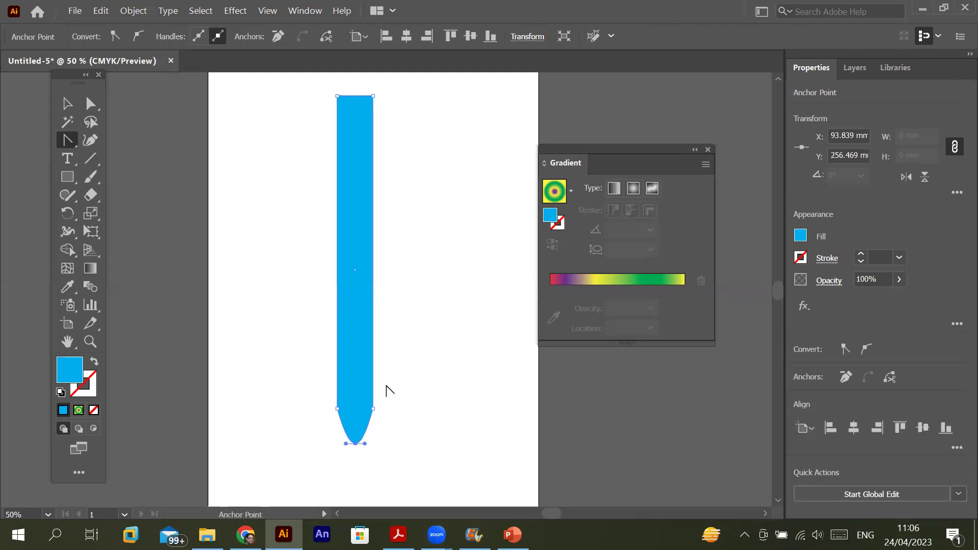
{"action": "key", "text": "ctrl+minus"}
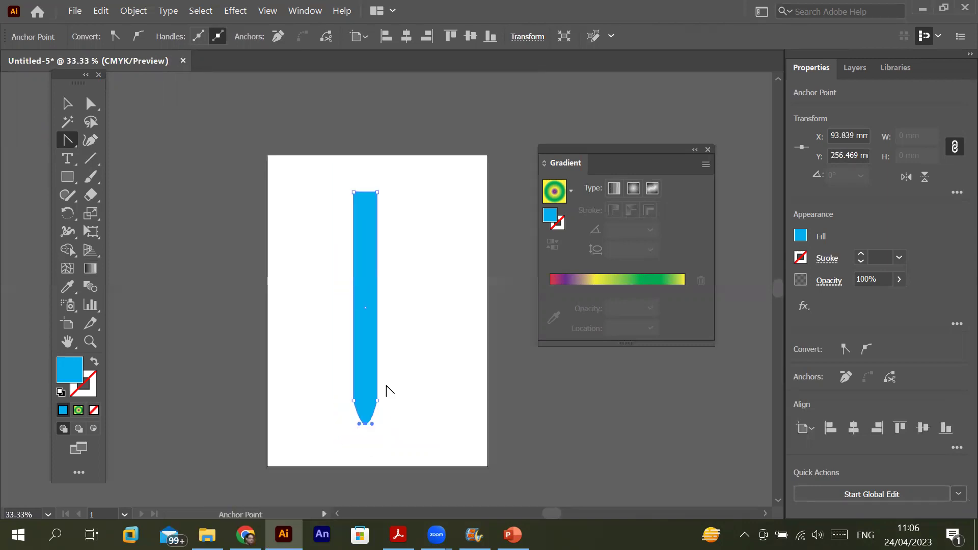
- Copy the round-tipped strip to both sides so three strips stand edge to edge, and select the right-hand copy
{"action": "left_click", "coordinate": [67, 104]}
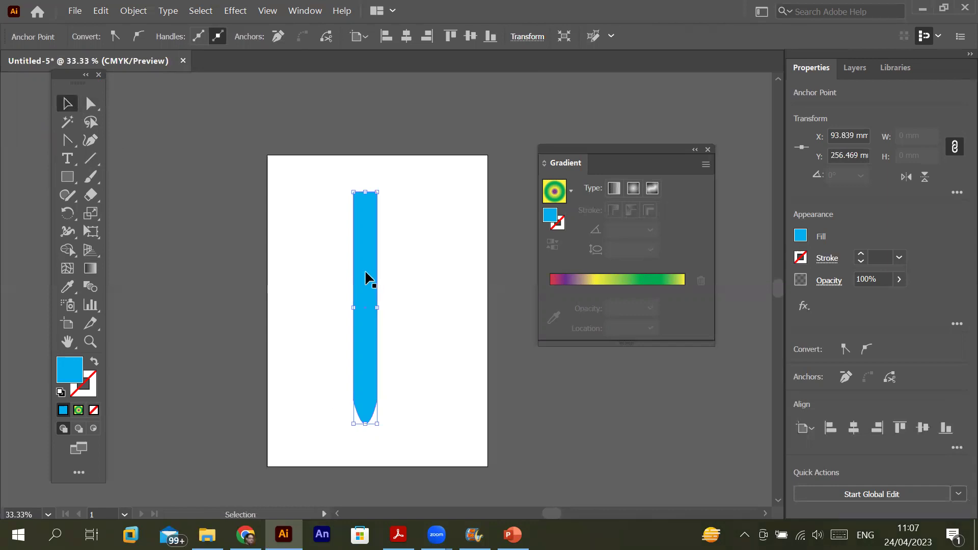
{"action": "left_click_drag", "start_coordinate": [366, 272], "coordinate": [339, 271]}
{"action": "left_click", "coordinate": [394, 298]}
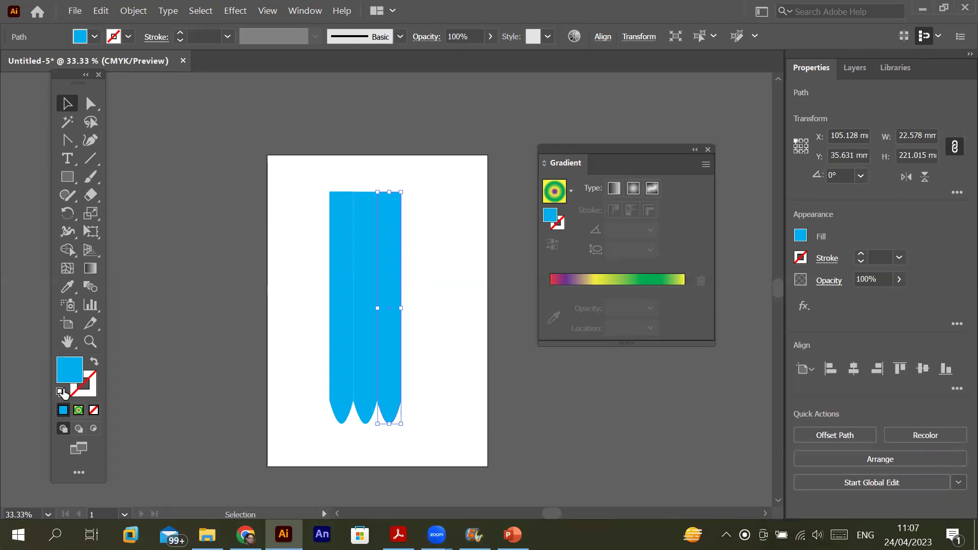
- Fill the right-hand strip with the White, Black linear gradient preset
{"action": "left_click", "coordinate": [79, 410]}
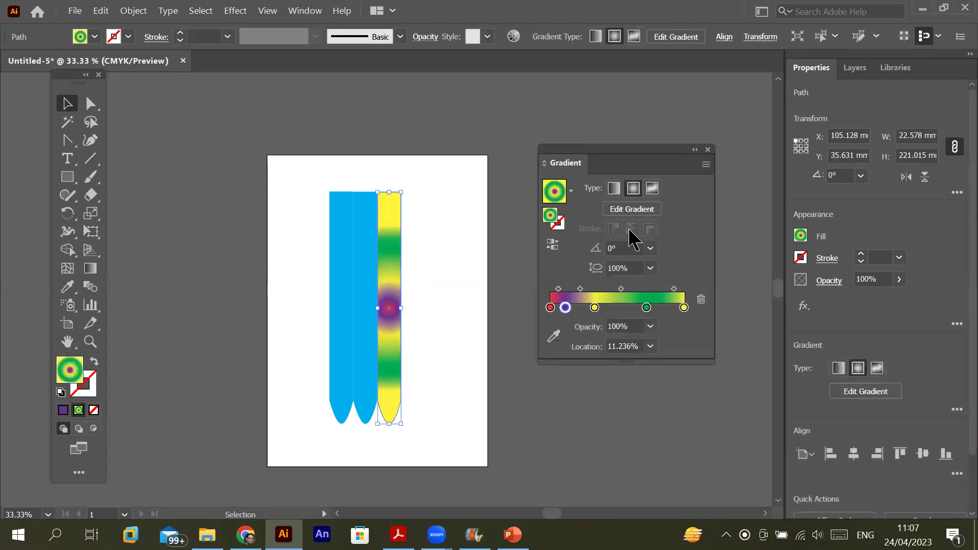
{"action": "left_click", "coordinate": [571, 190]}
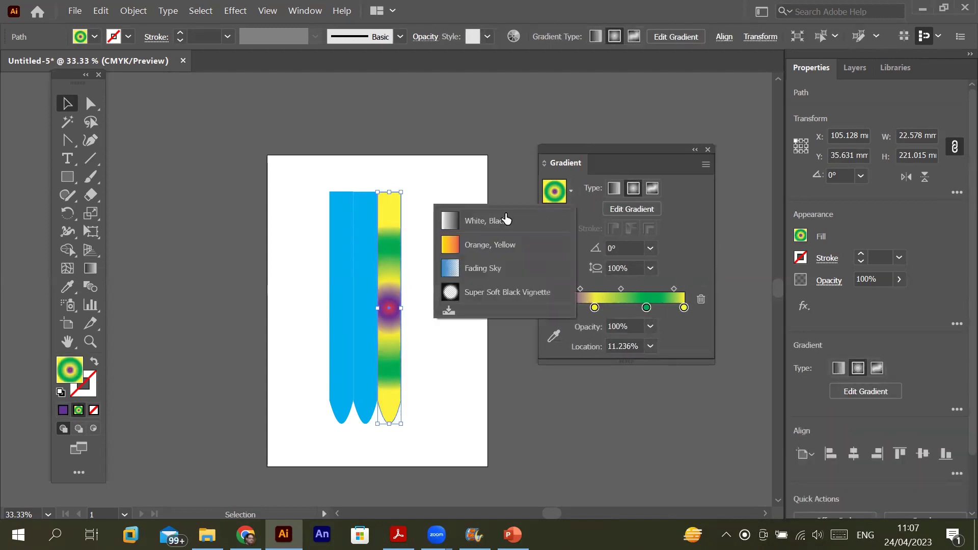
{"action": "left_click", "coordinate": [506, 220]}
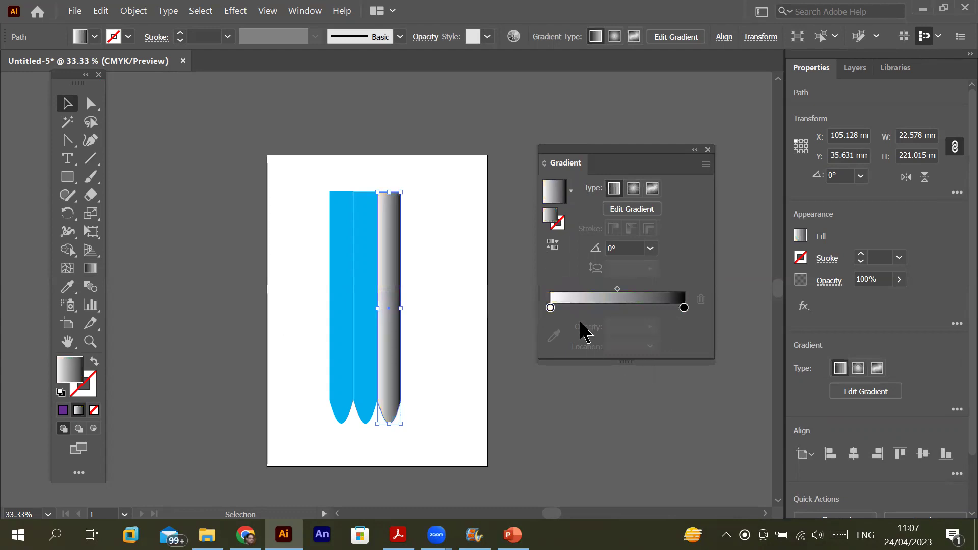
- Colour the gradient's start stop with the C 70, M 15 light blue swatch and its end stop with the cyan blue swatch
{"action": "left_click", "coordinate": [550, 307]}
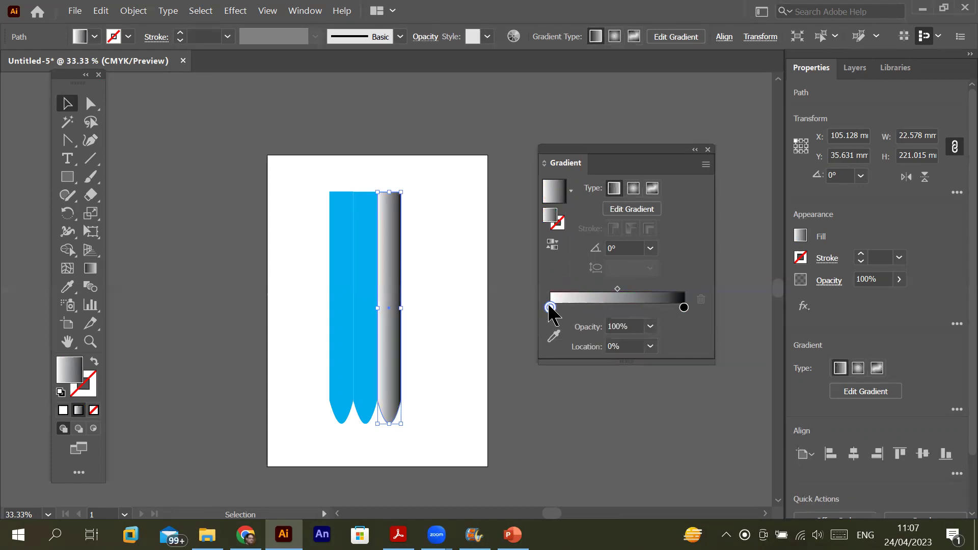
{"action": "double_click", "coordinate": [550, 307]}
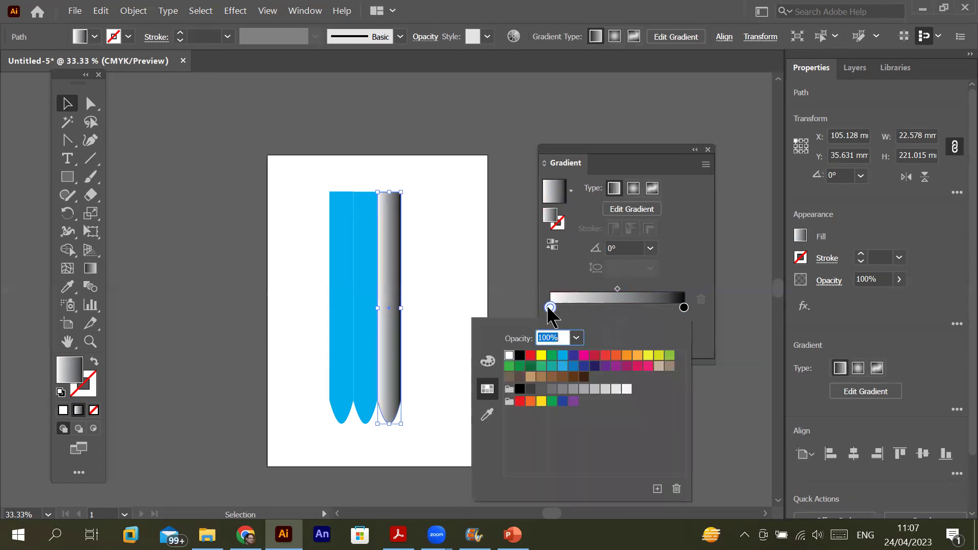
{"action": "left_click", "coordinate": [562, 367]}
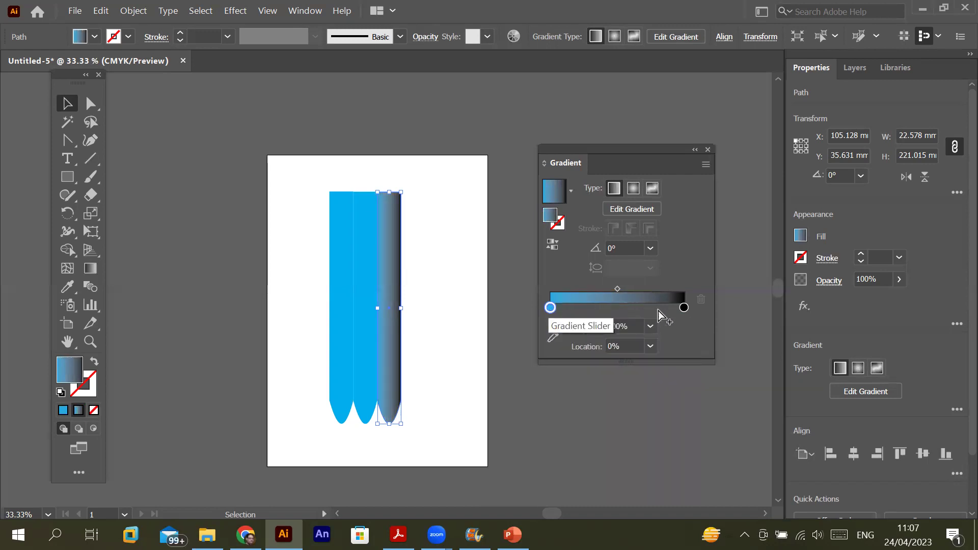
{"action": "left_click", "coordinate": [683, 308]}
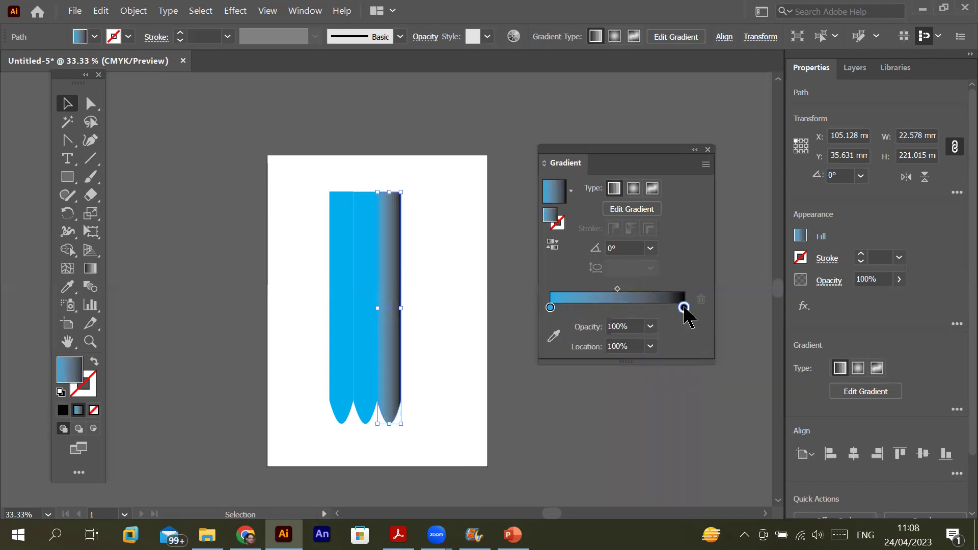
{"action": "double_click", "coordinate": [684, 308]}
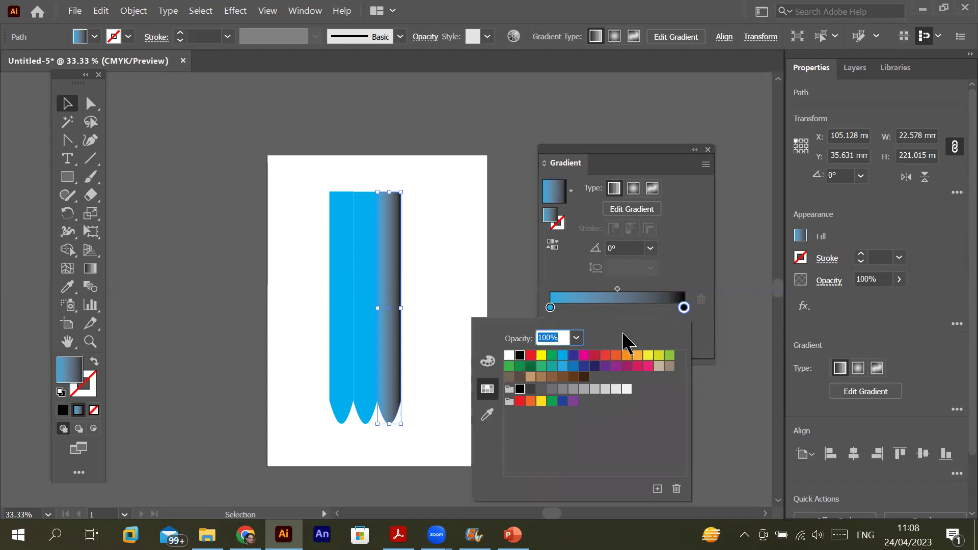
{"action": "left_click", "coordinate": [562, 355]}
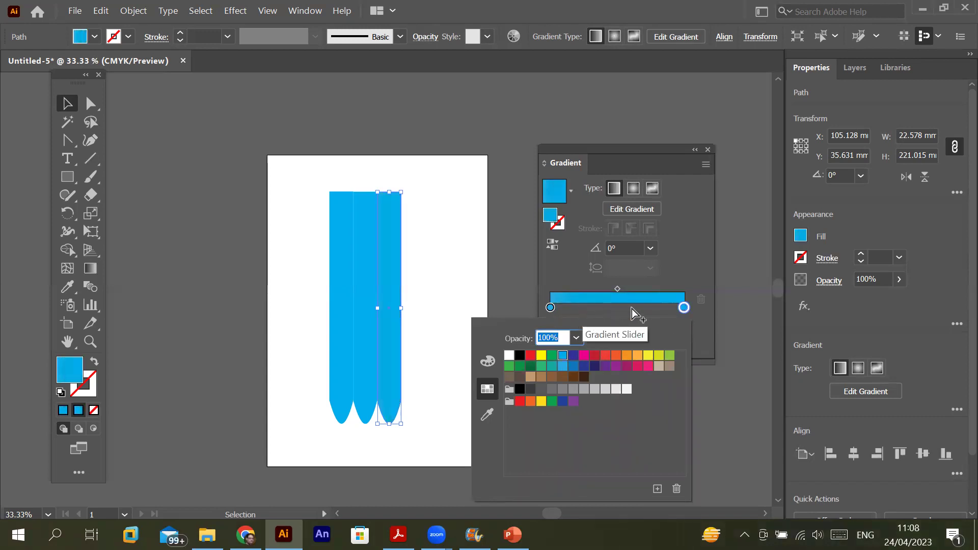
- Switch the gradient's start stop to the HSB colour model and darken it to 55% brightness
{"action": "left_click", "coordinate": [551, 309]}
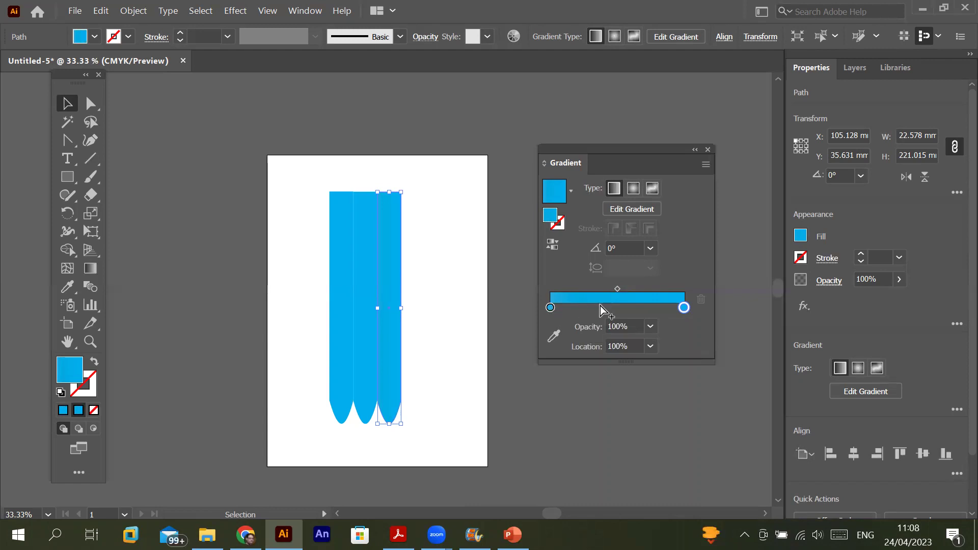
{"action": "left_click", "coordinate": [551, 307]}
{"action": "double_click", "coordinate": [551, 308]}
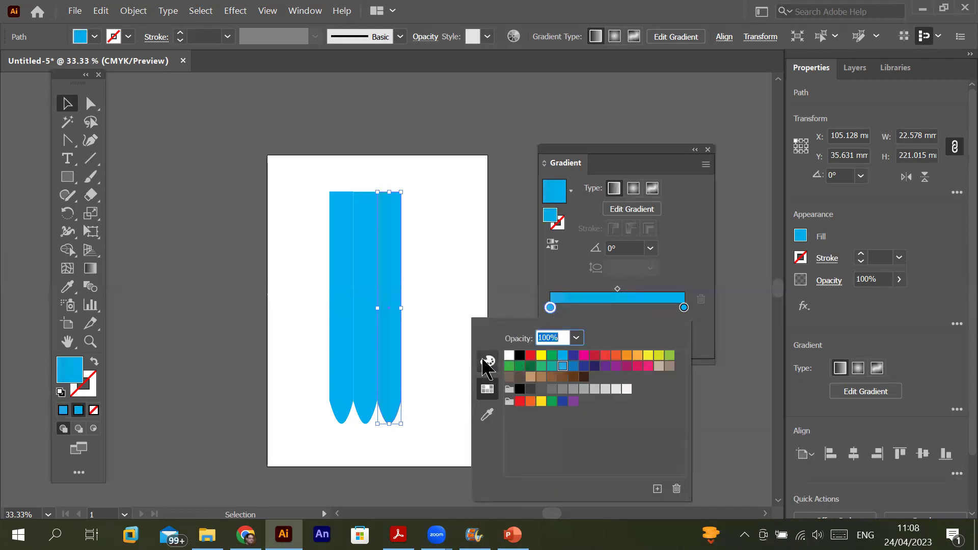
{"action": "left_click", "coordinate": [485, 363]}
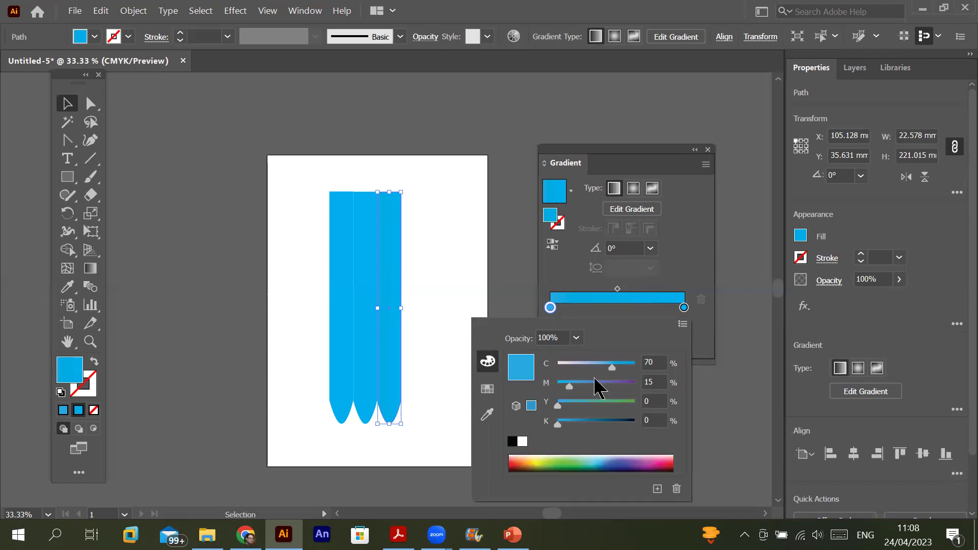
{"action": "left_click", "coordinate": [683, 324]}
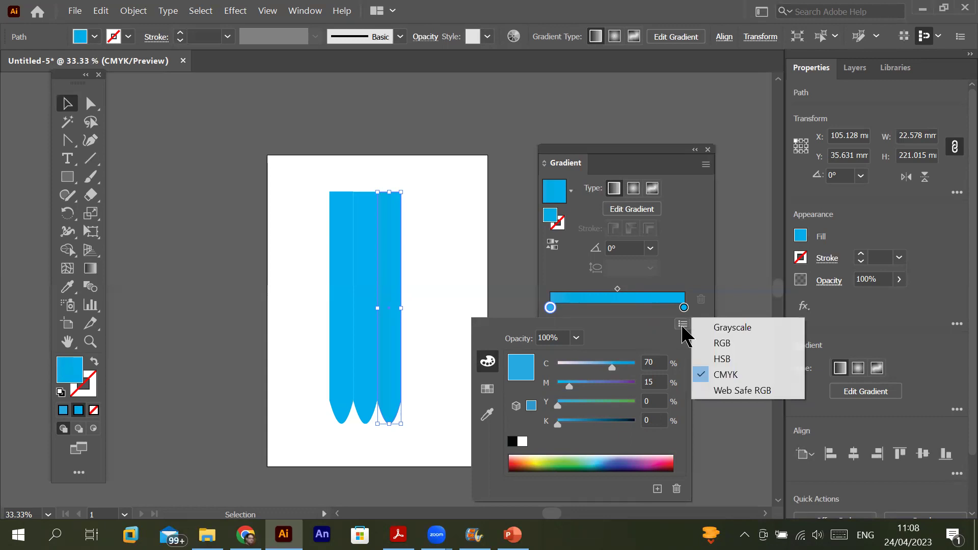
{"action": "left_click", "coordinate": [724, 359]}
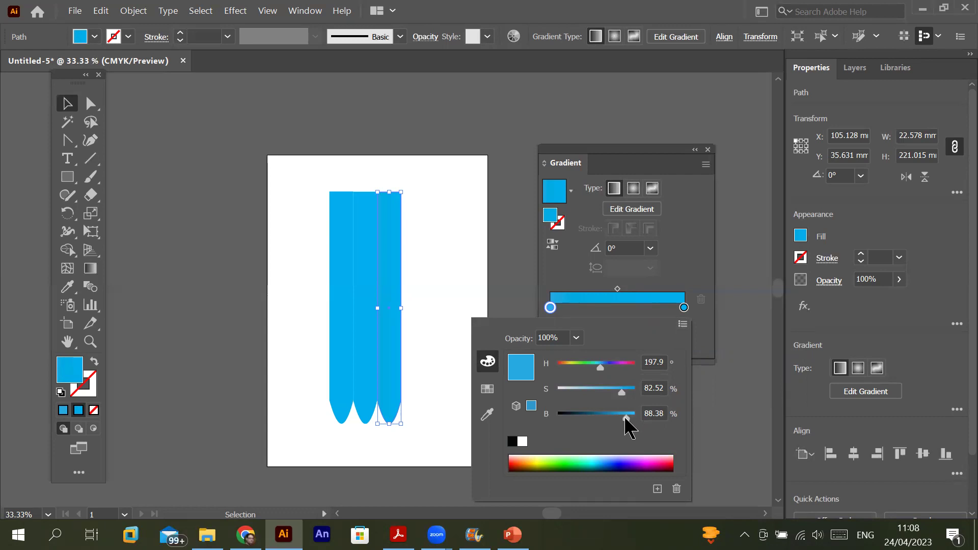
{"action": "left_click_drag", "start_coordinate": [626, 420], "coordinate": [595, 420]}
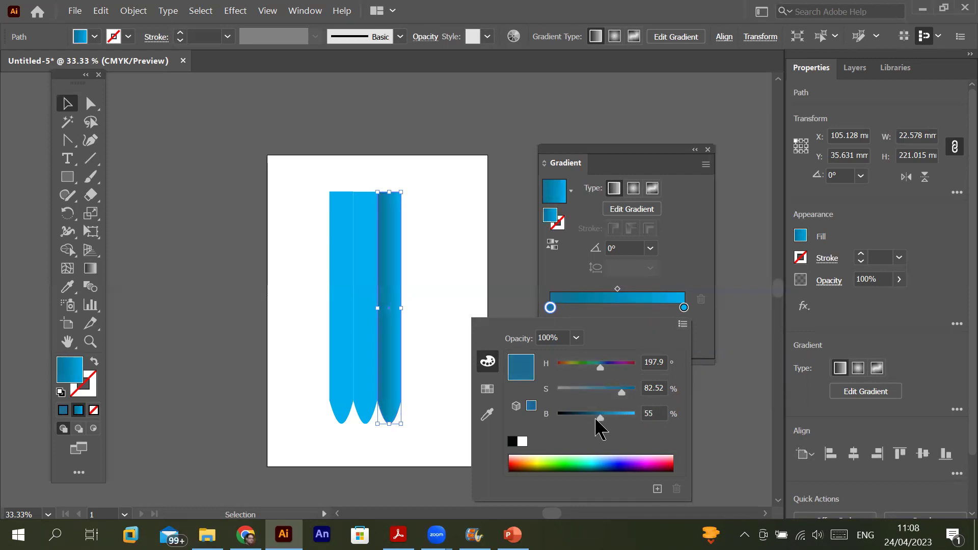
- Recolour the gradient's end stop with a dark blue sampled from the right-hand strip using the colour picker
{"action": "left_click", "coordinate": [684, 307]}
{"action": "double_click", "coordinate": [684, 308]}
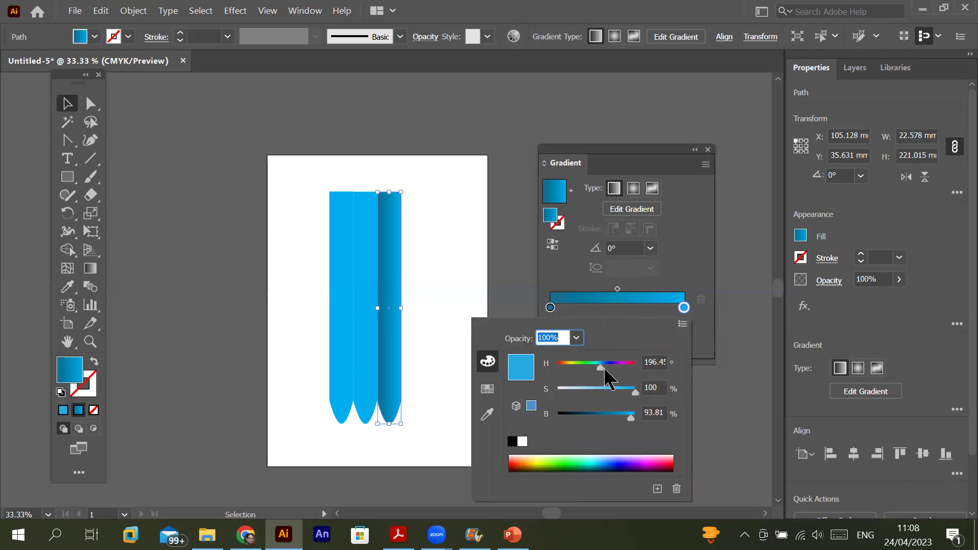
{"action": "left_click", "coordinate": [487, 415]}
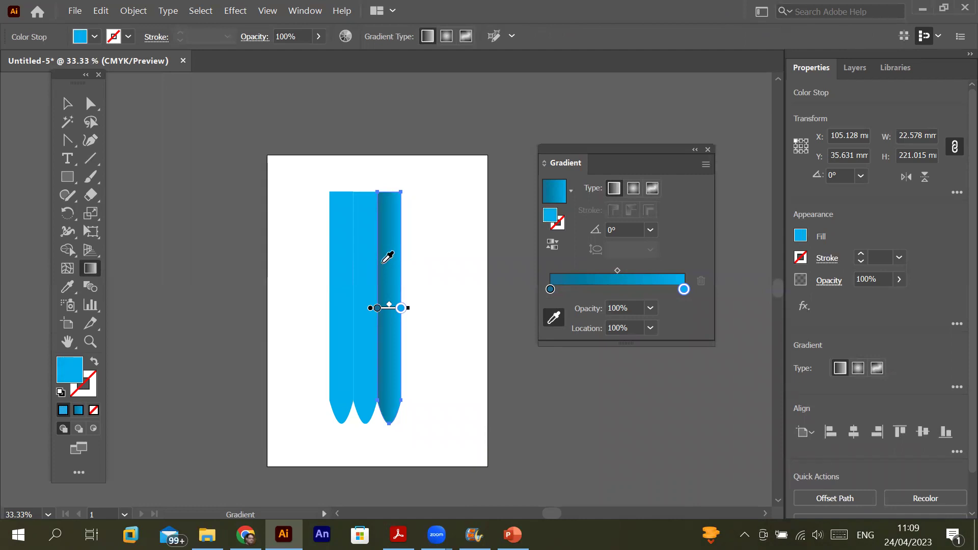
{"action": "left_click", "coordinate": [387, 257]}
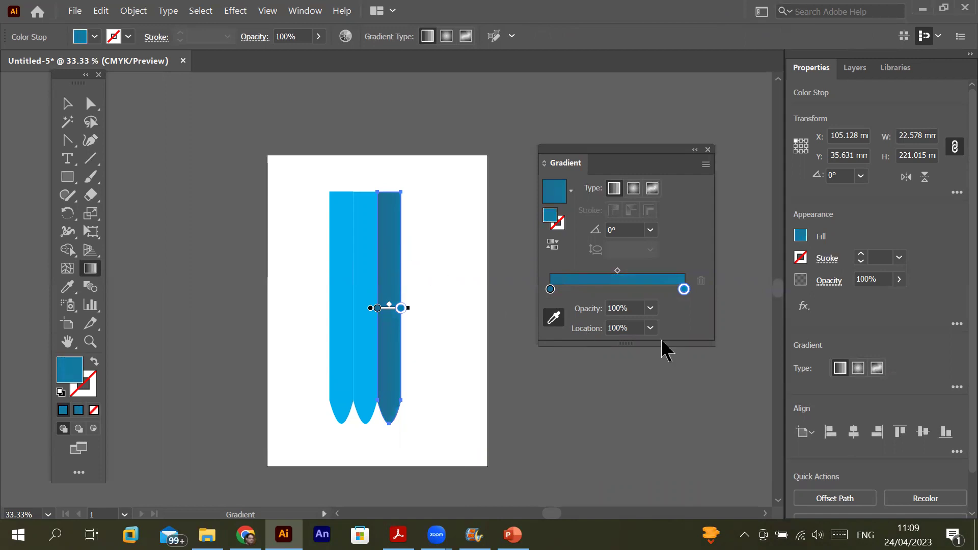
- Add a middle colour stop at about 50% on the strip's gradient and brighten it to 93% brightness
{"action": "left_click_drag", "start_coordinate": [684, 289], "coordinate": [678, 291]}
{"action": "left_click", "coordinate": [617, 289]}
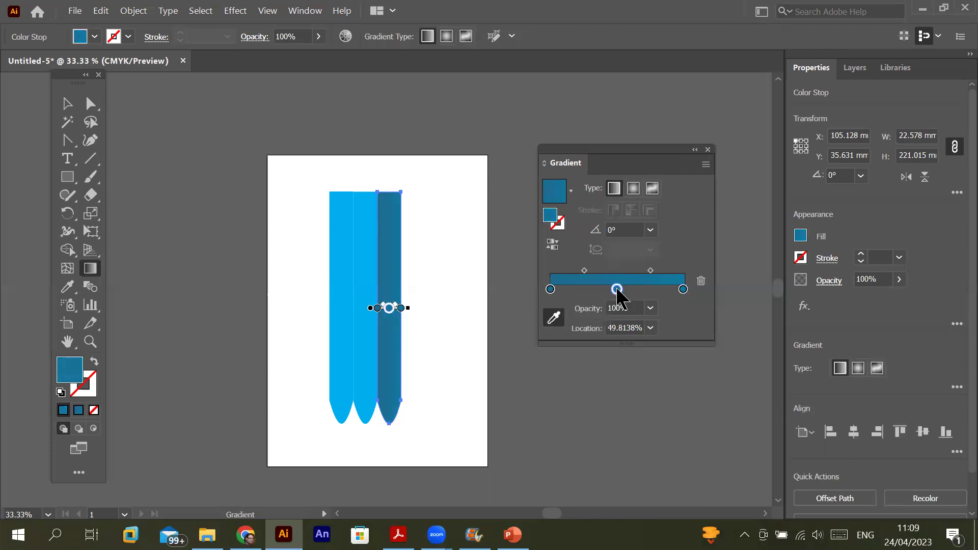
{"action": "double_click", "coordinate": [616, 290]}
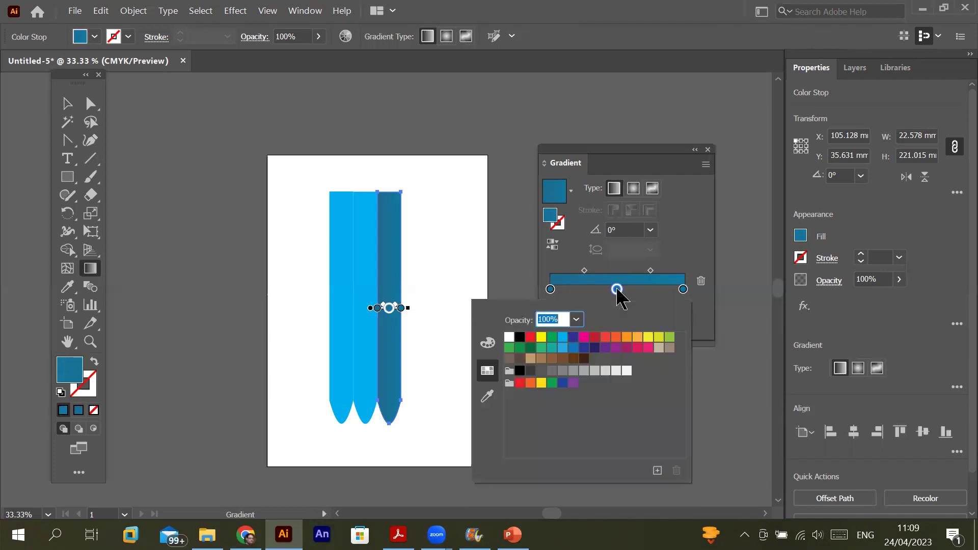
{"action": "left_click", "coordinate": [488, 343]}
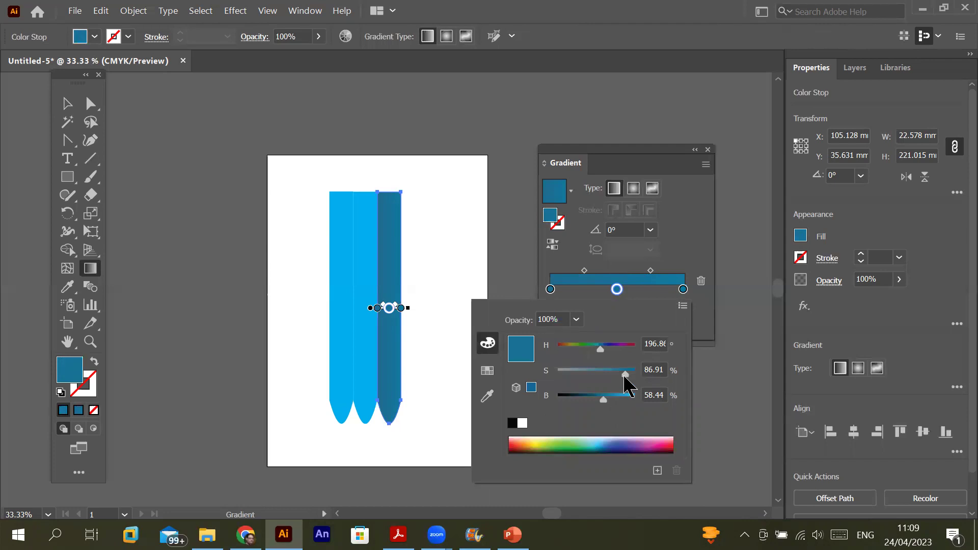
{"action": "left_click_drag", "start_coordinate": [603, 400], "coordinate": [631, 402]}
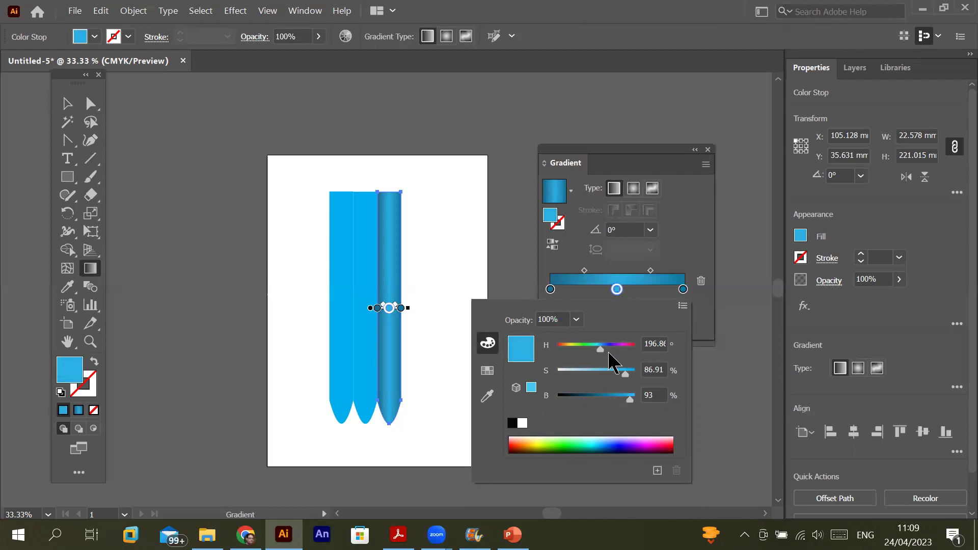
{"action": "left_click", "coordinate": [617, 290]}
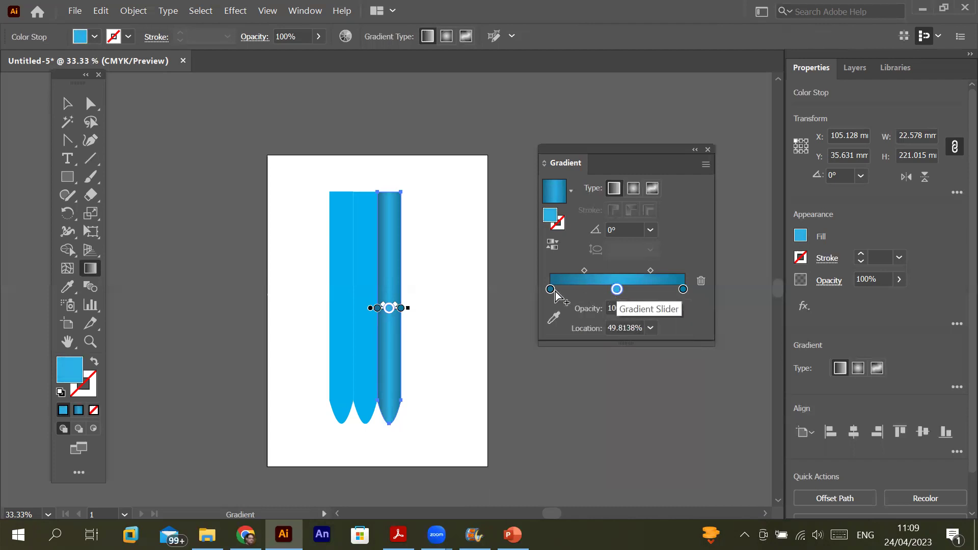
- Add a colour stop at about 3% near the gradient's start, trying white and grey swatches before settling on light grey
{"action": "mouse_move", "coordinate": [551, 290]}
{"action": "left_mouse_down"}
{"action": "mouse_move", "coordinate": [563, 292]}
{"action": "mouse_move", "coordinate": [554, 290]}
{"action": "left_mouse_up"}
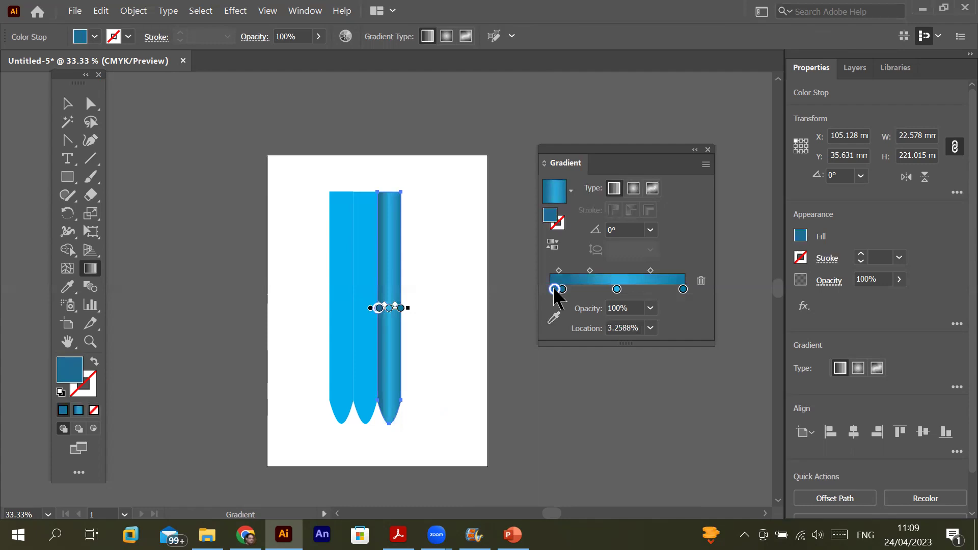
{"action": "double_click", "coordinate": [555, 289]}
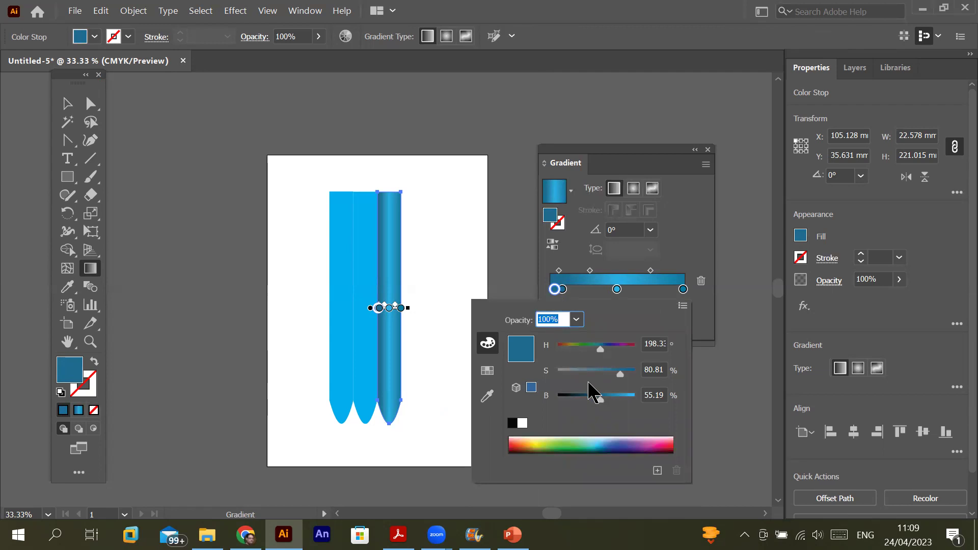
{"action": "left_click", "coordinate": [488, 370]}
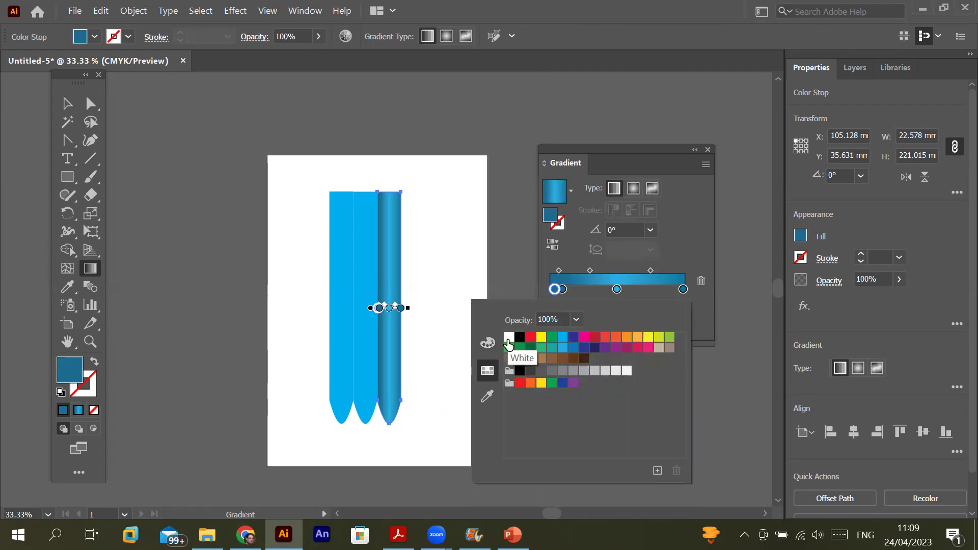
{"action": "left_click", "coordinate": [509, 337]}
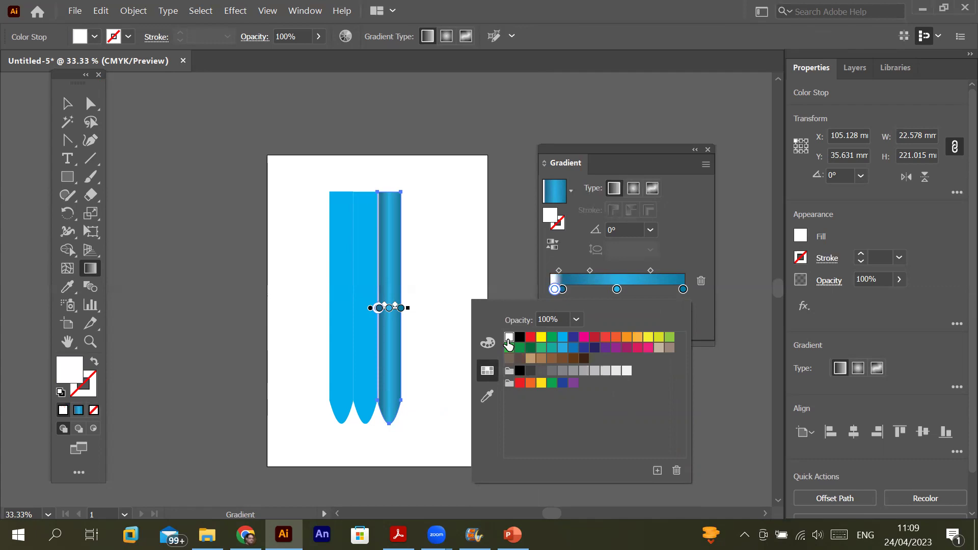
{"action": "left_click", "coordinate": [616, 371]}
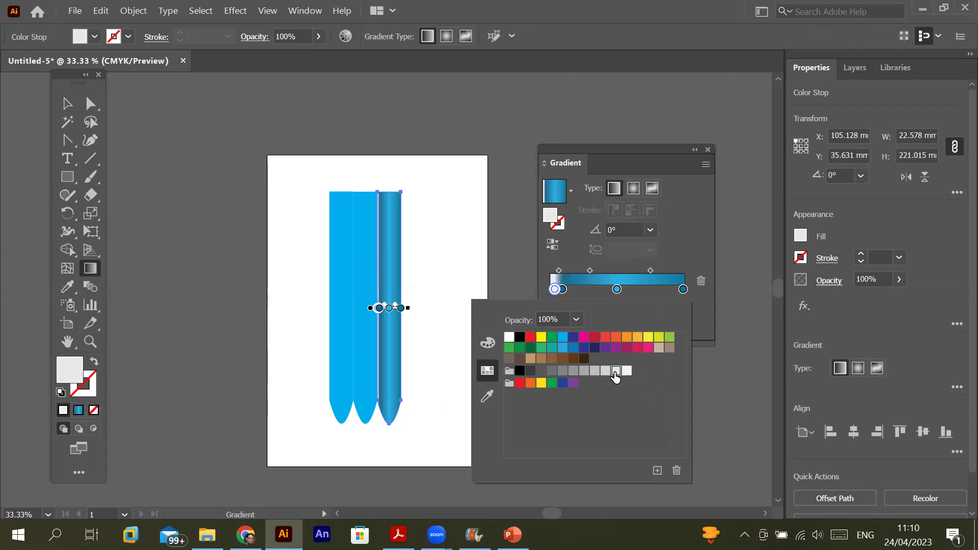
{"action": "left_click", "coordinate": [605, 372]}
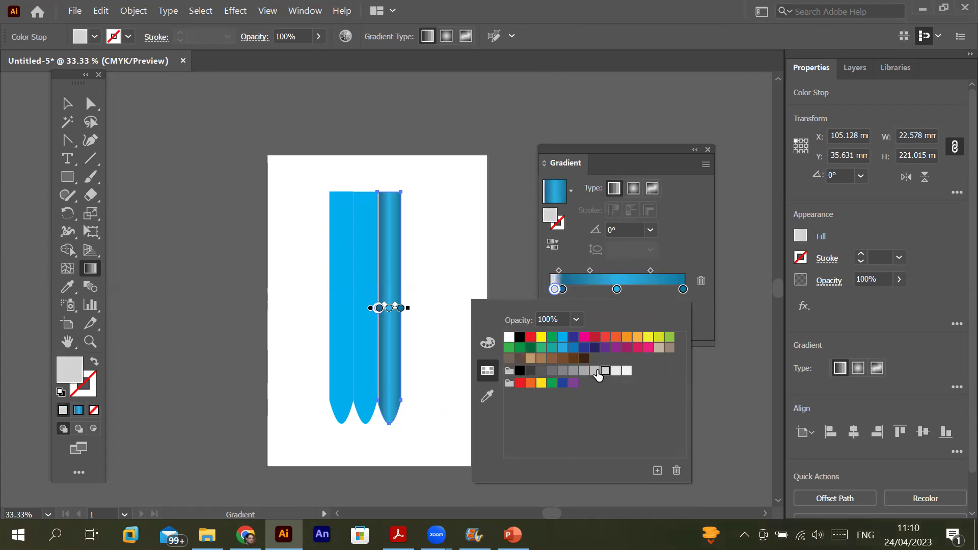
{"action": "left_click", "coordinate": [596, 372]}
{"action": "left_click", "coordinate": [605, 371]}
{"action": "left_click", "coordinate": [577, 260]}
- Shift the dark blue start stop slightly away from the light grey stop and set the midpoint between them to about 22%
{"action": "left_click_drag", "start_coordinate": [562, 289], "coordinate": [556, 272]}
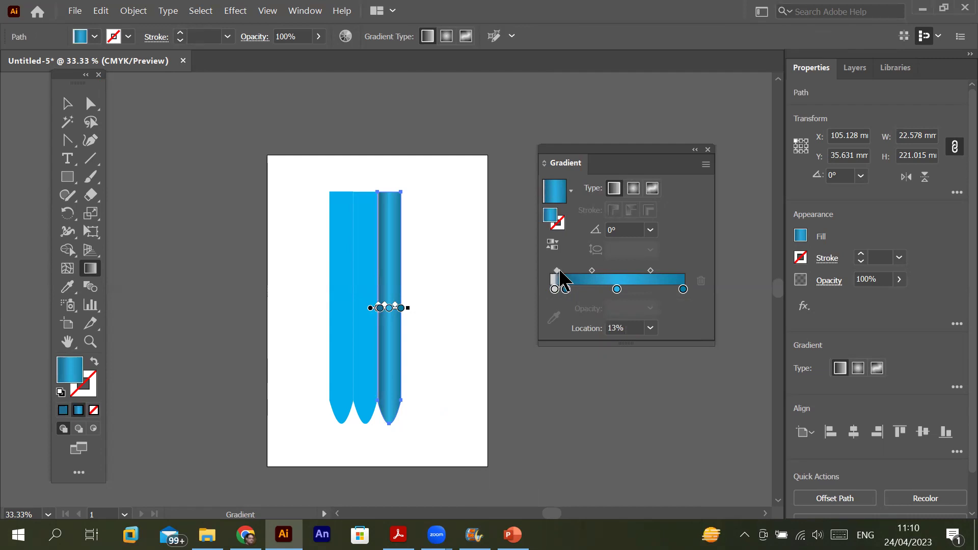
{"action": "left_click_drag", "start_coordinate": [557, 272], "coordinate": [564, 273]}
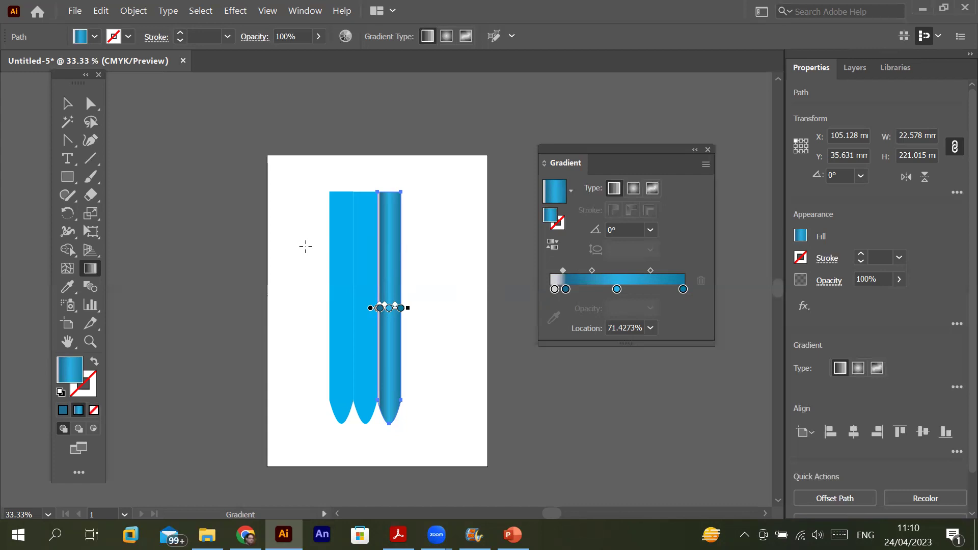
{"action": "scroll", "coordinate": [343, 251], "scroll_direction": "up", "scroll_amount": 1}
{"action": "scroll", "coordinate": [346, 251], "scroll_direction": "up", "scroll_amount": 1}
{"action": "scroll", "coordinate": [393, 253], "scroll_direction": "down", "scroll_amount": 1}
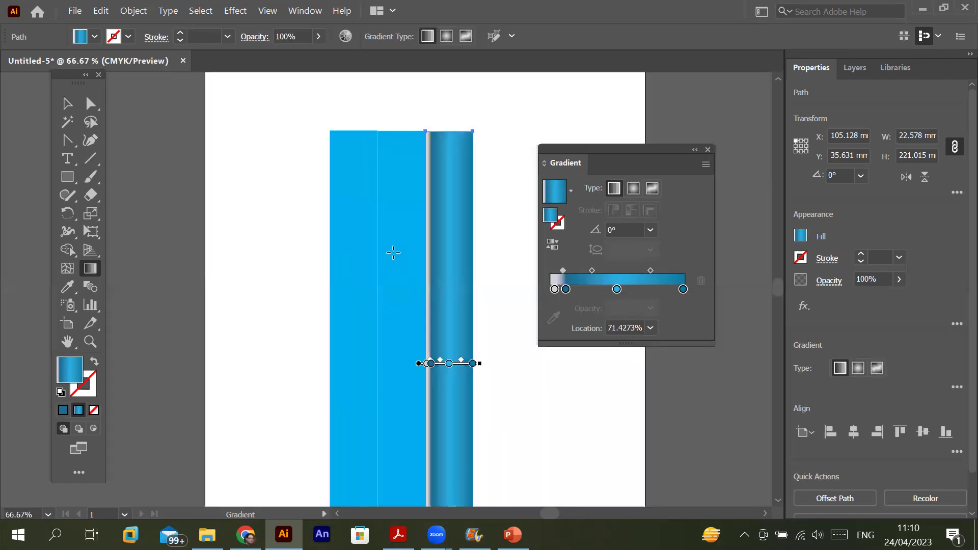
{"action": "scroll", "coordinate": [393, 253], "scroll_direction": "down", "scroll_amount": 1}
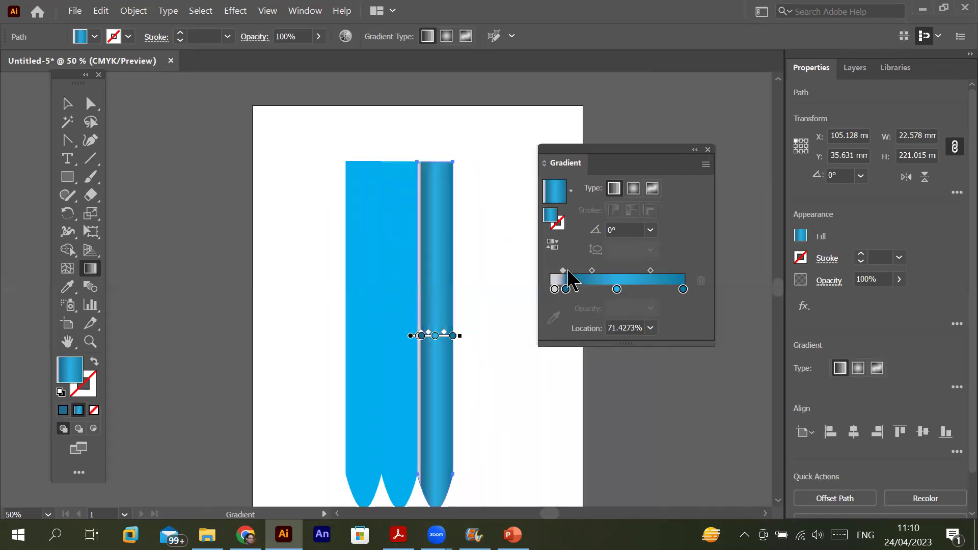
{"action": "left_click_drag", "start_coordinate": [563, 270], "coordinate": [556, 271]}
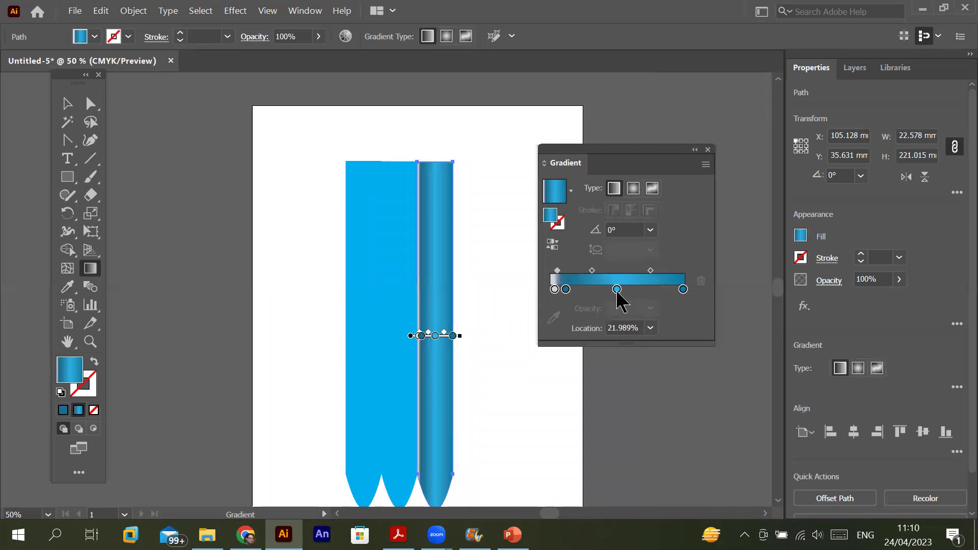
- Move the gradient's light blue middle stop to a location of about 76%
{"action": "left_click_drag", "start_coordinate": [618, 292], "coordinate": [650, 291]}
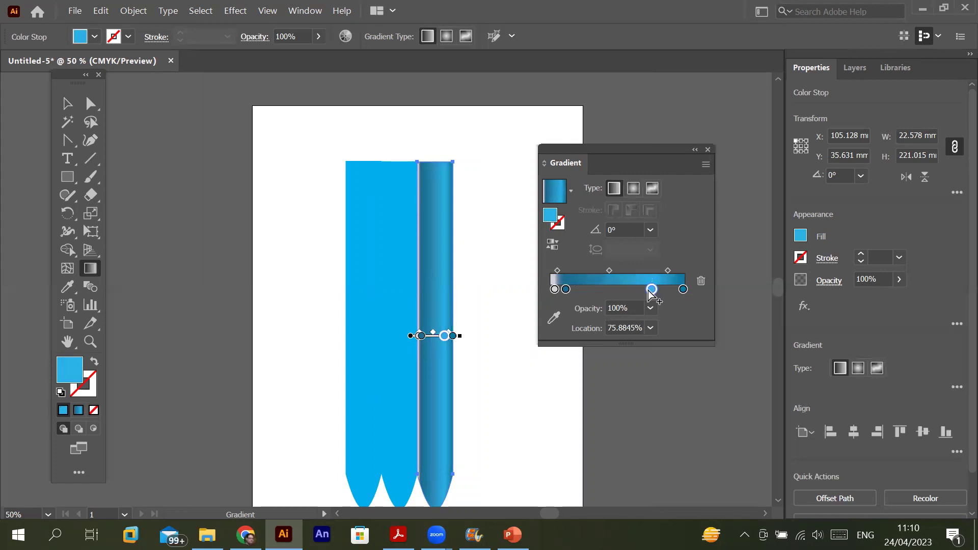
- Remove the light grey stop from the gradient and move the dark blue start stop to about 1.5%
{"action": "left_click", "coordinate": [554, 289]}
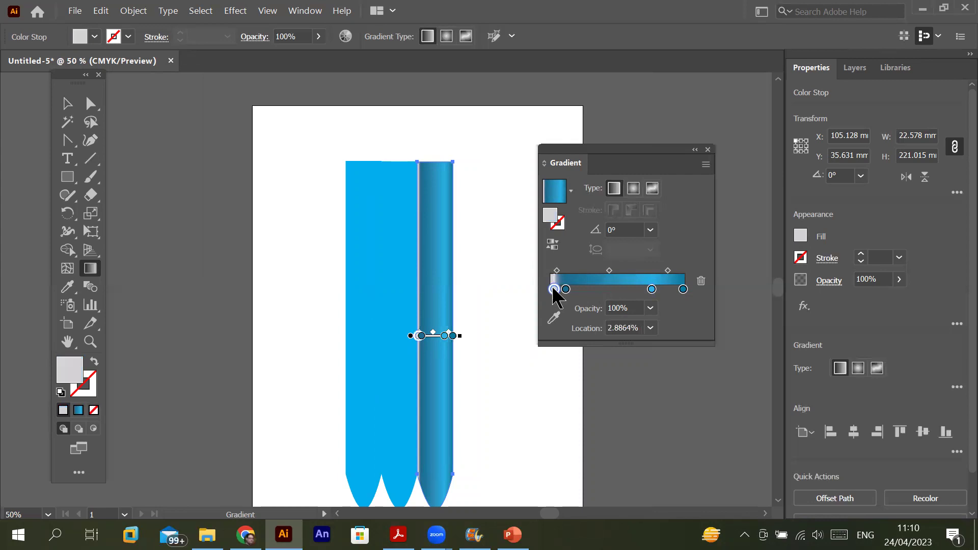
{"action": "left_click_drag", "start_coordinate": [554, 290], "coordinate": [578, 446]}
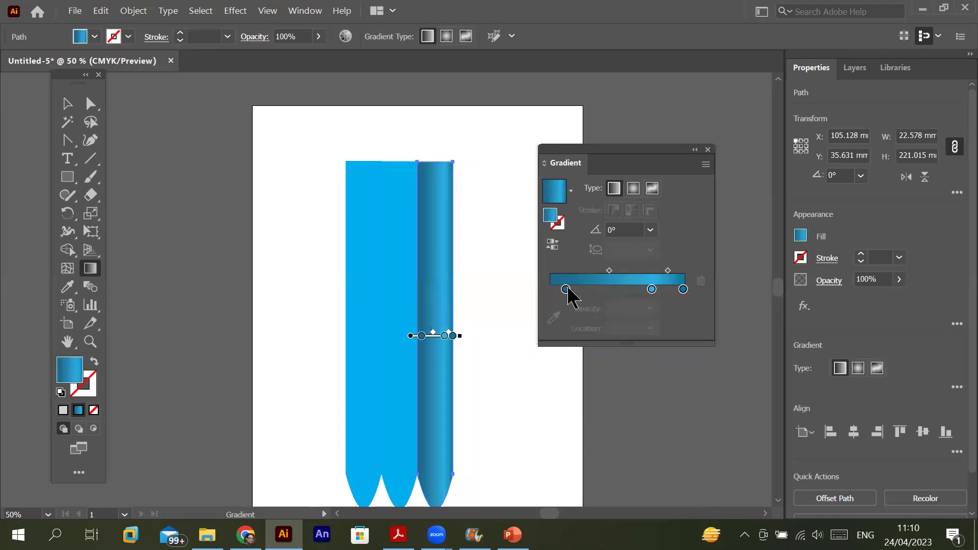
{"action": "left_click_drag", "start_coordinate": [567, 289], "coordinate": [552, 290]}
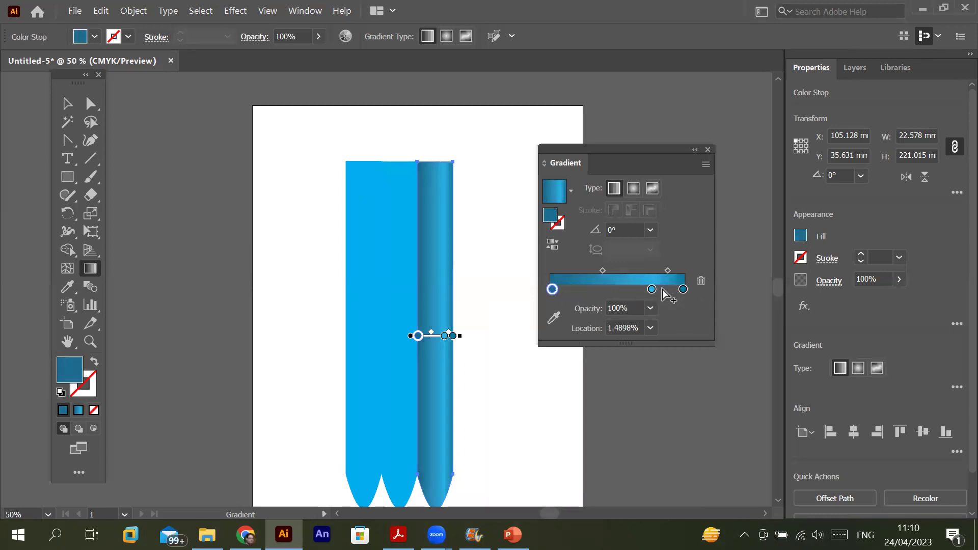
- Select the gradient's light blue stop for adjustment
{"action": "left_click", "coordinate": [652, 290]}
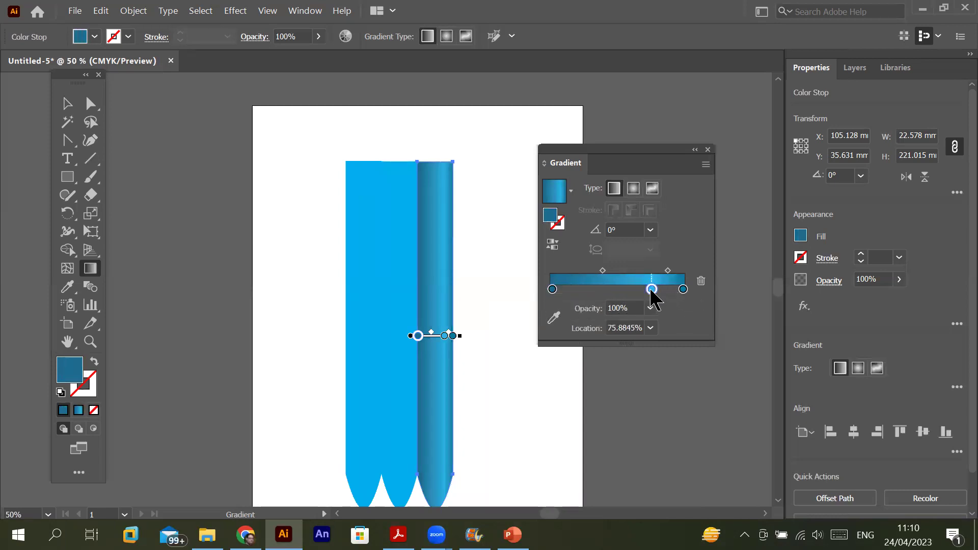
- Lighten the middle color stop of the right strip's gradient by lowering its saturation to 59%
{"action": "left_click", "coordinate": [652, 290]}
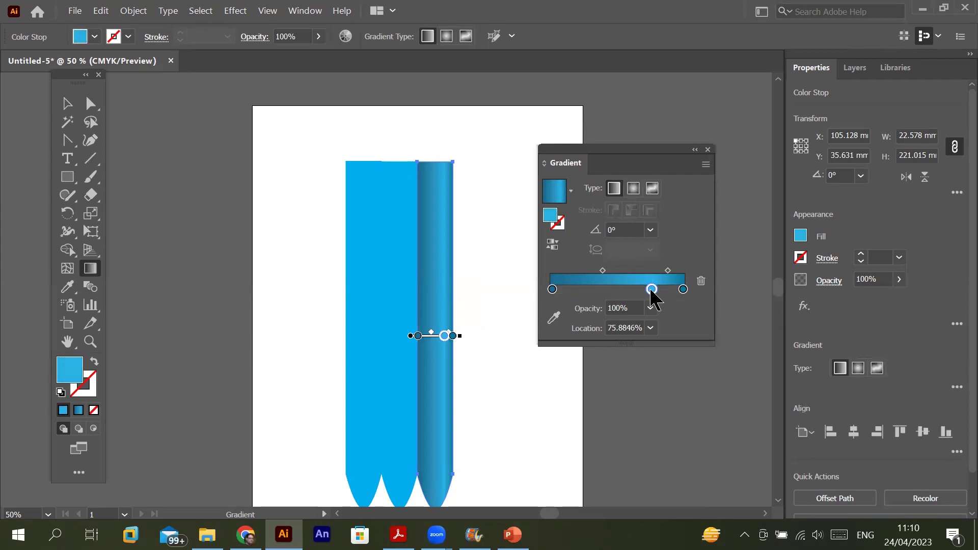
{"action": "double_click", "coordinate": [652, 290]}
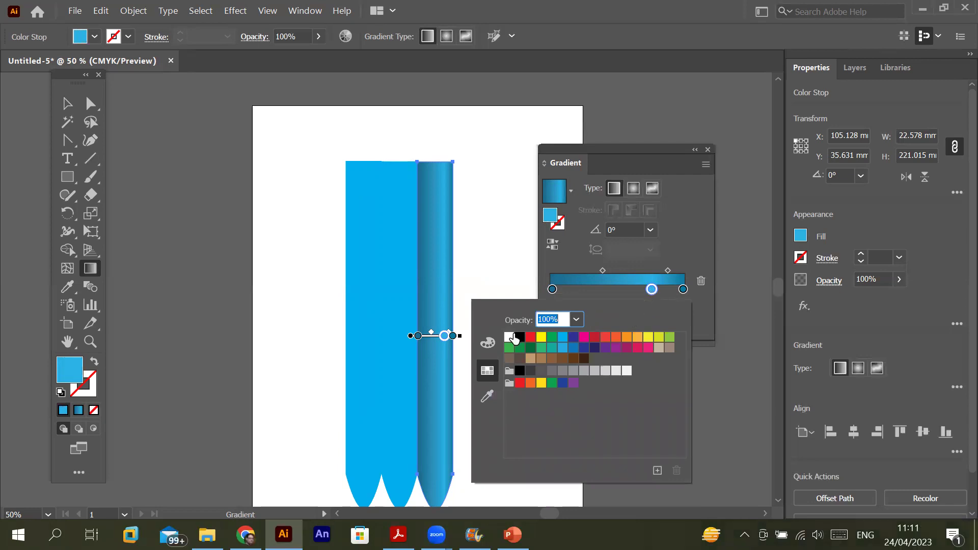
{"action": "left_click", "coordinate": [488, 343]}
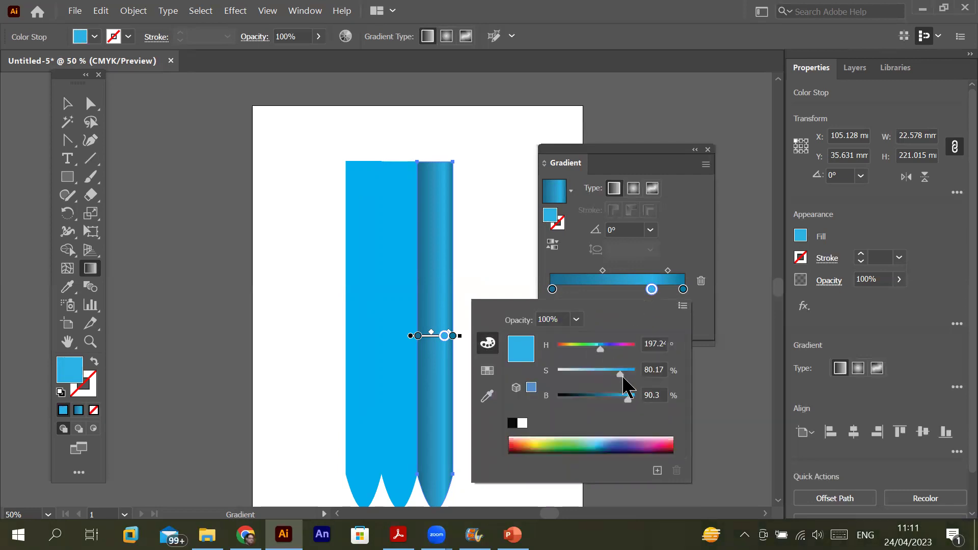
{"action": "left_click_drag", "start_coordinate": [620, 377], "coordinate": [599, 377]}
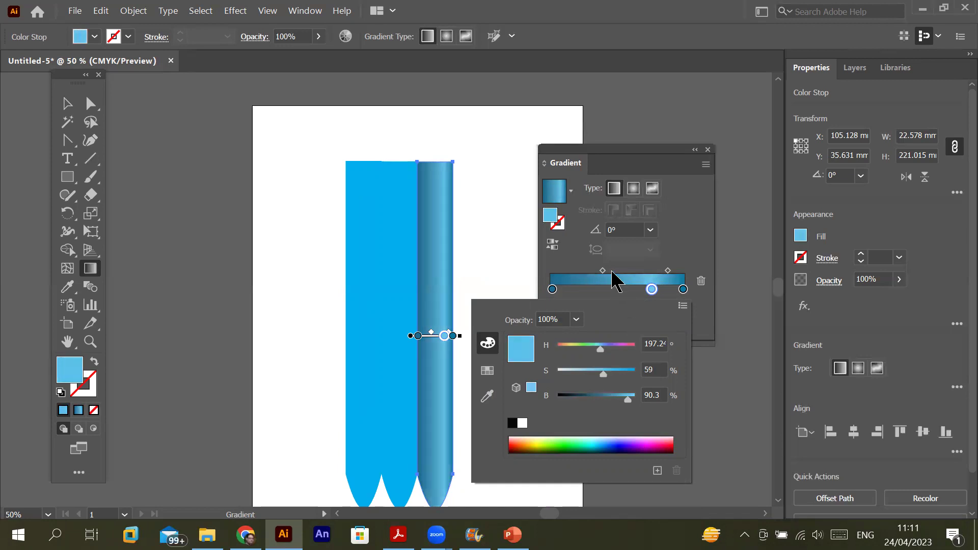
{"action": "left_click", "coordinate": [641, 267]}
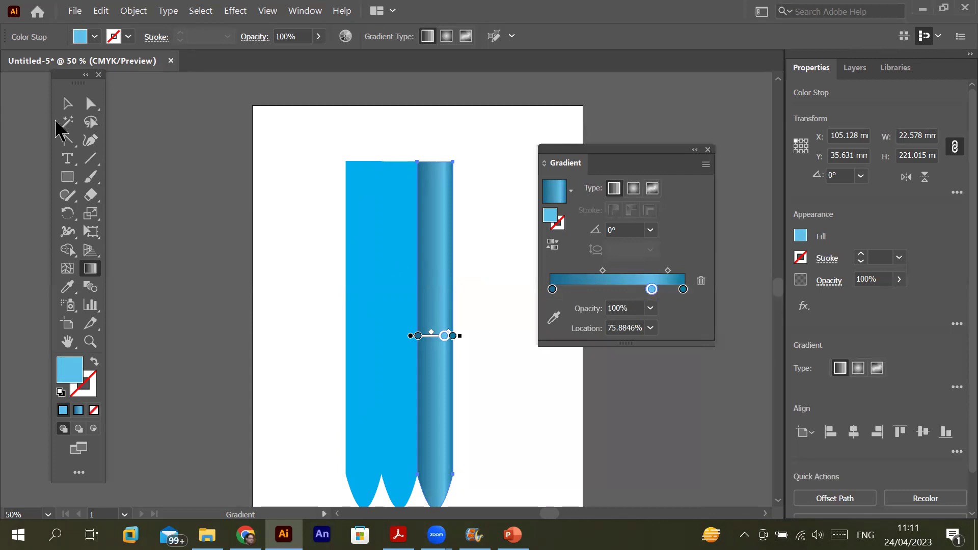
- Select the leftmost cyan strip and activate the Eyedropper tool to sample a fill for it
{"action": "left_click", "coordinate": [67, 104]}
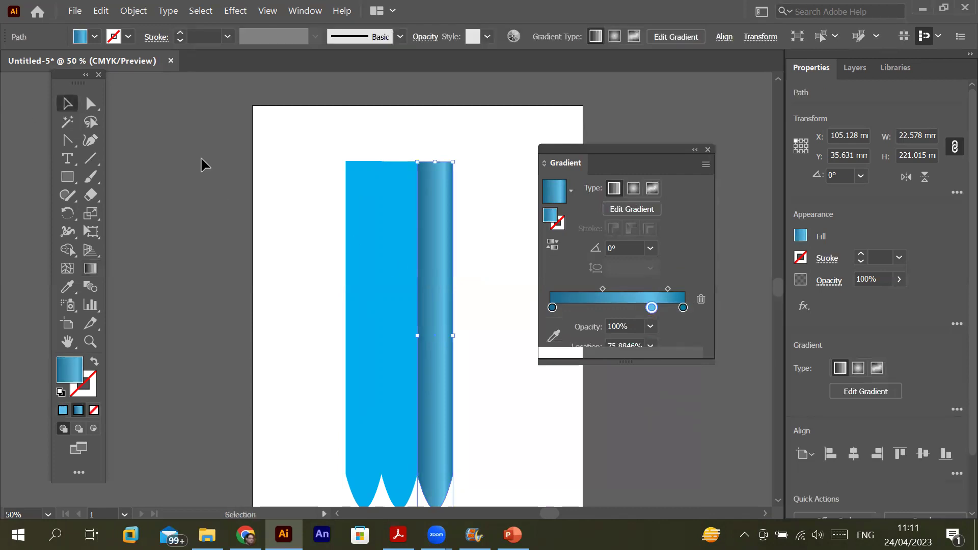
{"action": "left_click", "coordinate": [354, 218]}
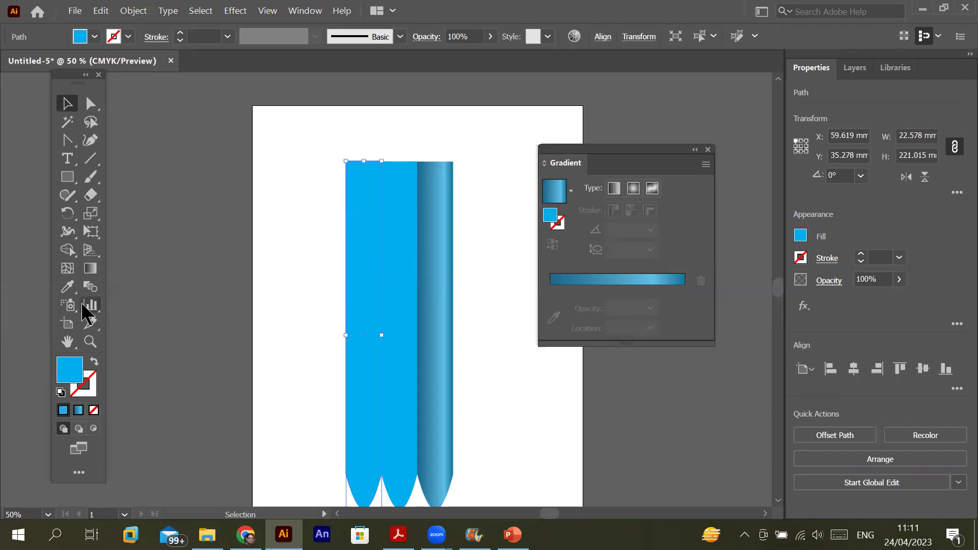
{"action": "left_click", "coordinate": [68, 289]}
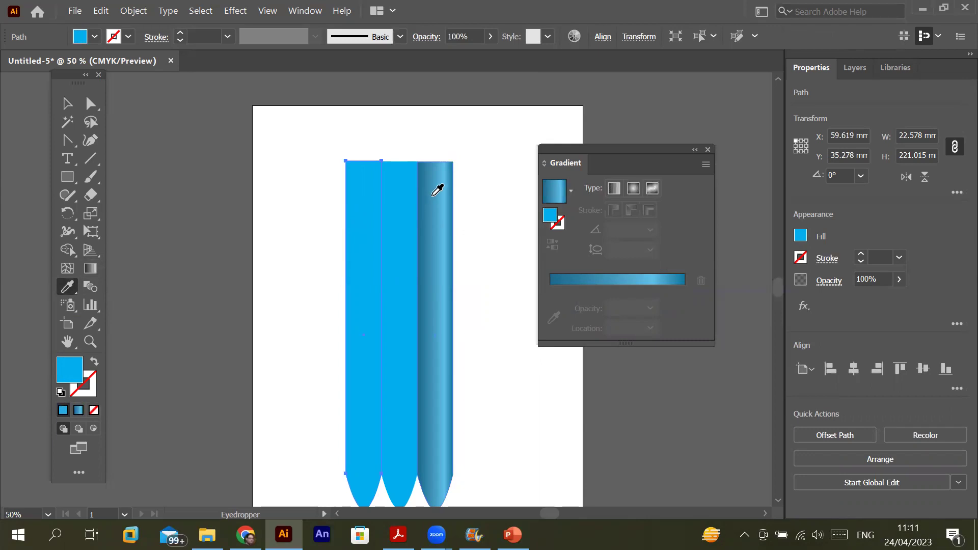
- Try filling the left strip with the right strip's gradient and with its sampled dark blue alone, reverting to plain cyan
{"action": "left_click", "coordinate": [448, 185]}
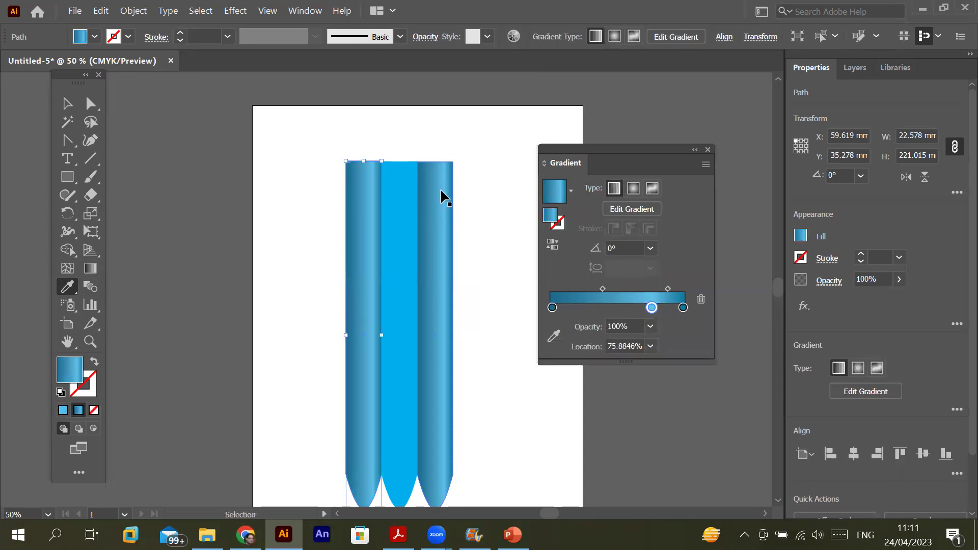
{"action": "key", "text": "ctrl+z"}
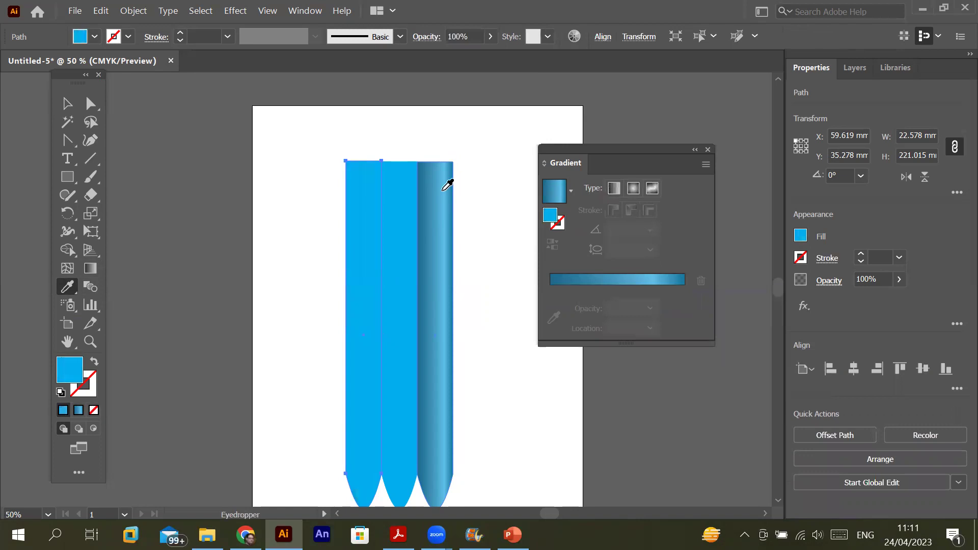
{"action": "scroll", "coordinate": [422, 180], "scroll_direction": "up", "scroll_amount": 1}
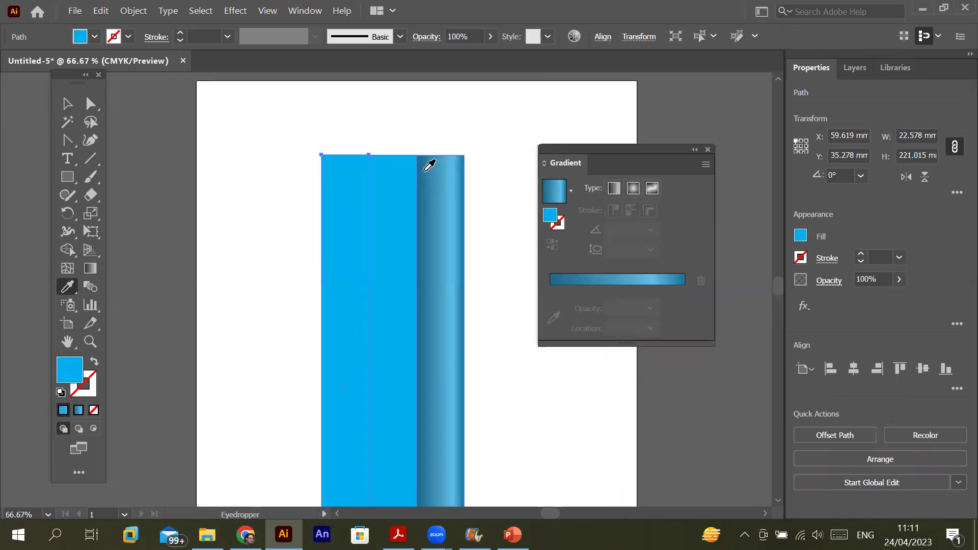
{"action": "left_click", "coordinate": [425, 172]}
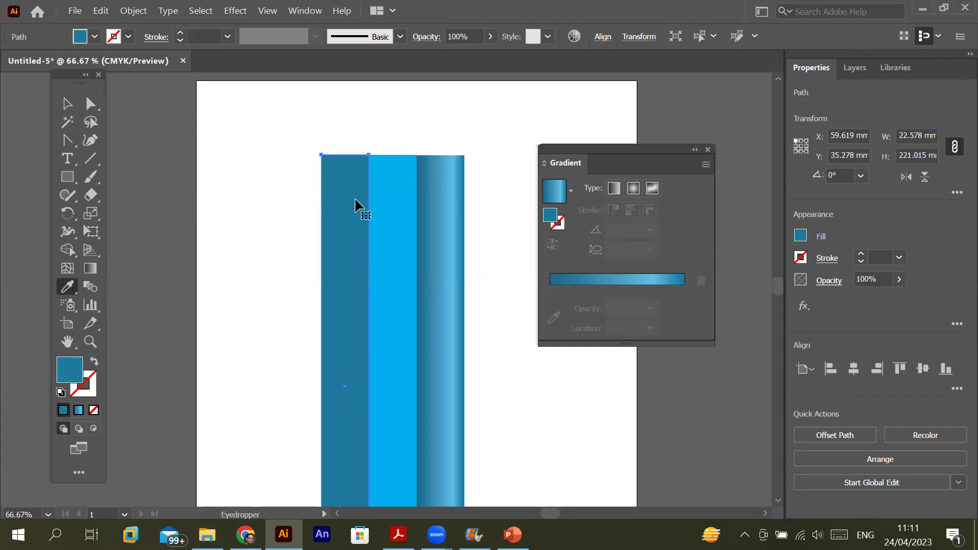
{"action": "key", "text": "ctrl+z"}
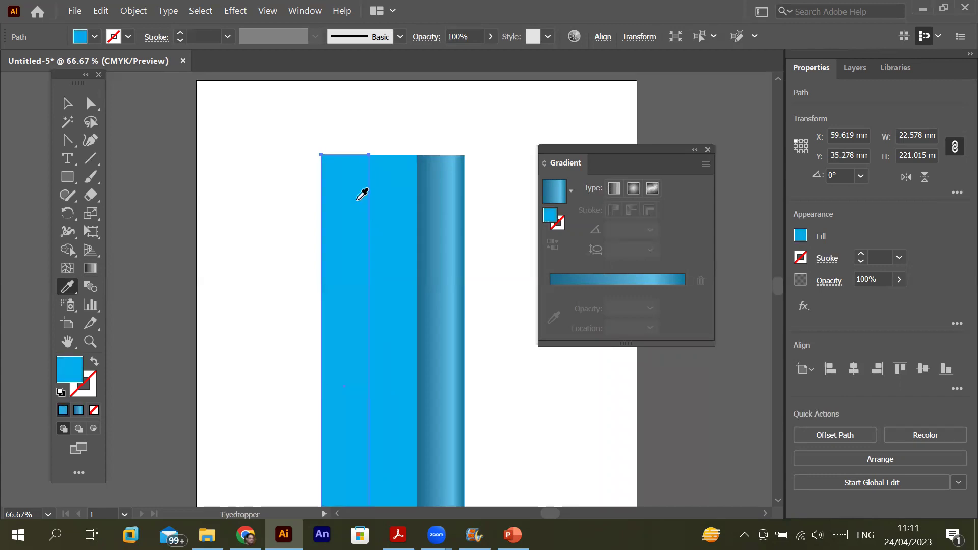
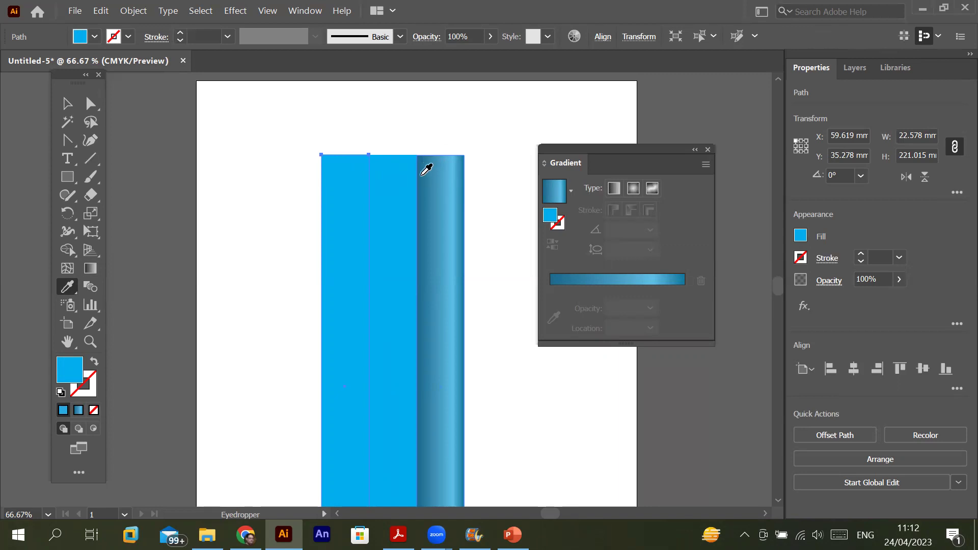
{"action": "left_click", "coordinate": [422, 175]}
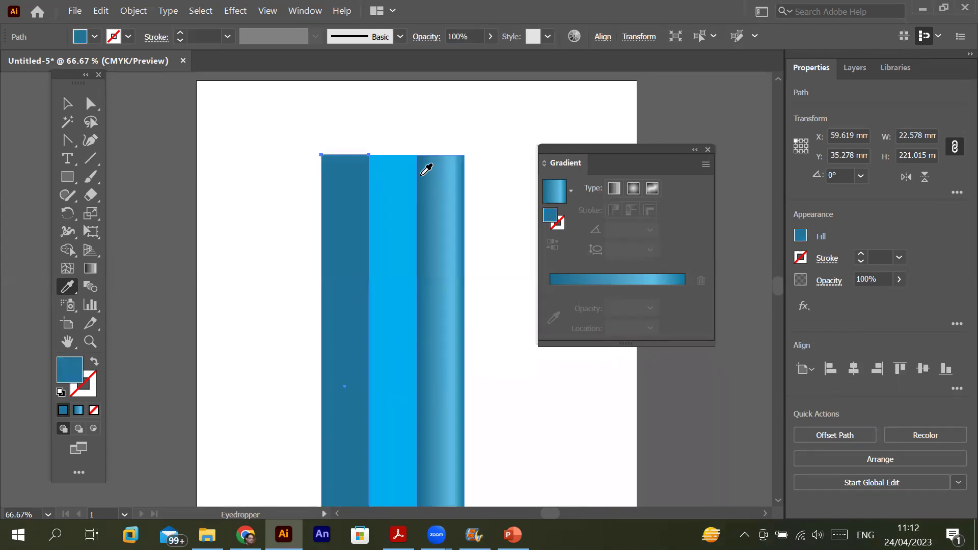
{"action": "scroll", "coordinate": [377, 210], "scroll_direction": "down", "scroll_amount": 3}
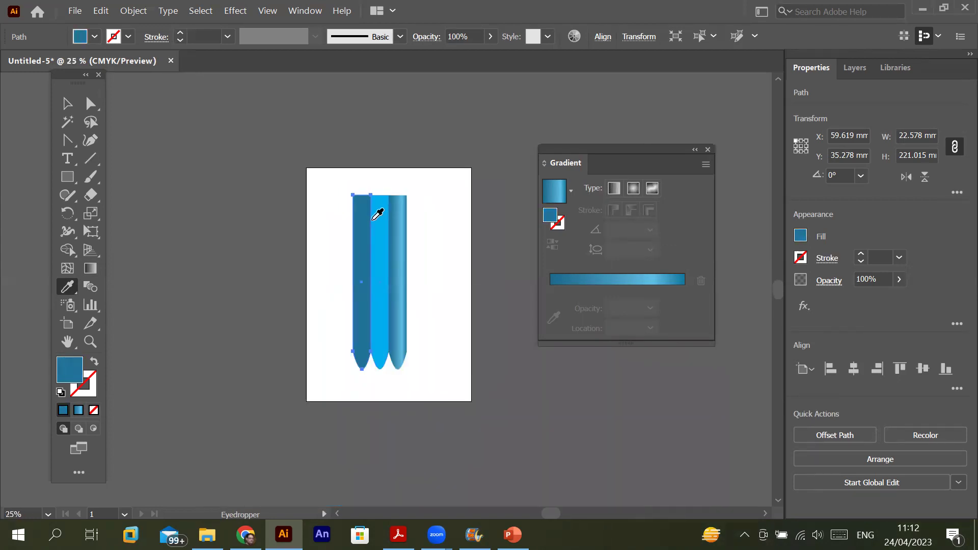
{"action": "scroll", "coordinate": [377, 233], "scroll_direction": "up", "scroll_amount": 1}
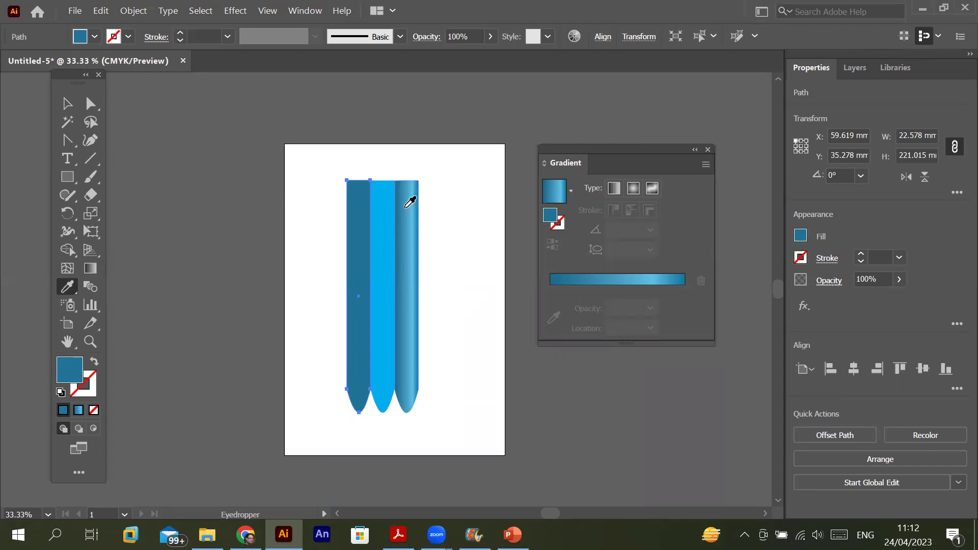
{"action": "left_click", "coordinate": [373, 255]}
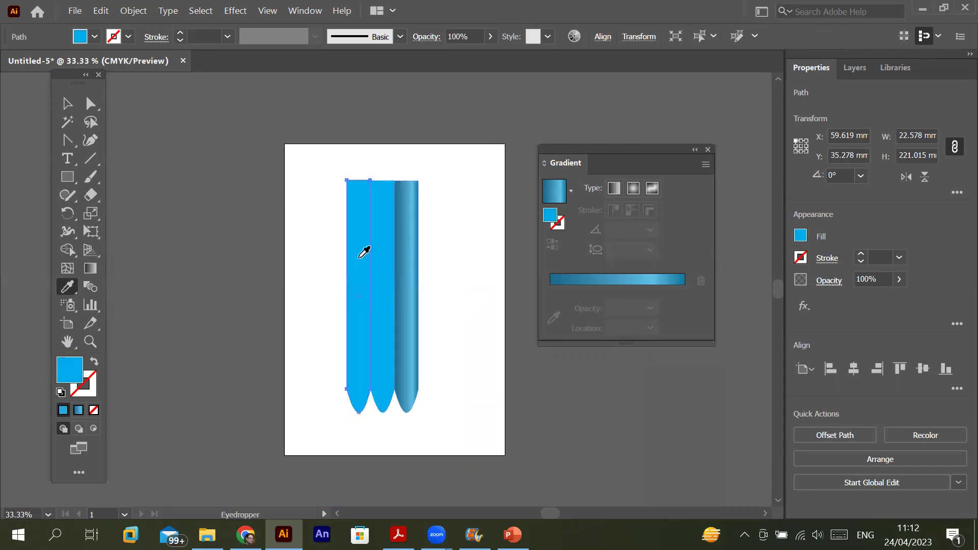
- Copy the right strip's gradient onto the left strip with the Eyedropper and reverse the gradient's direction
{"action": "left_click", "coordinate": [410, 232]}
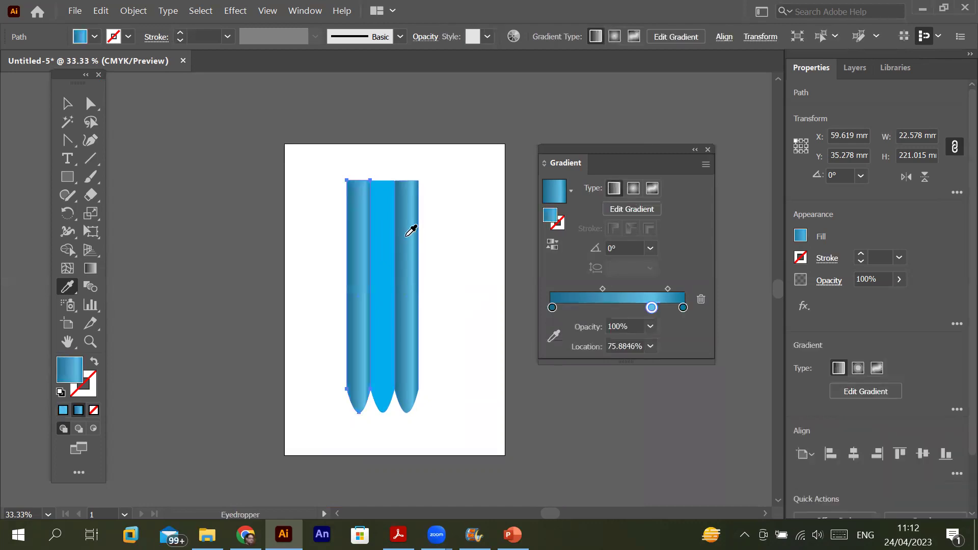
{"action": "left_click", "coordinate": [634, 209]}
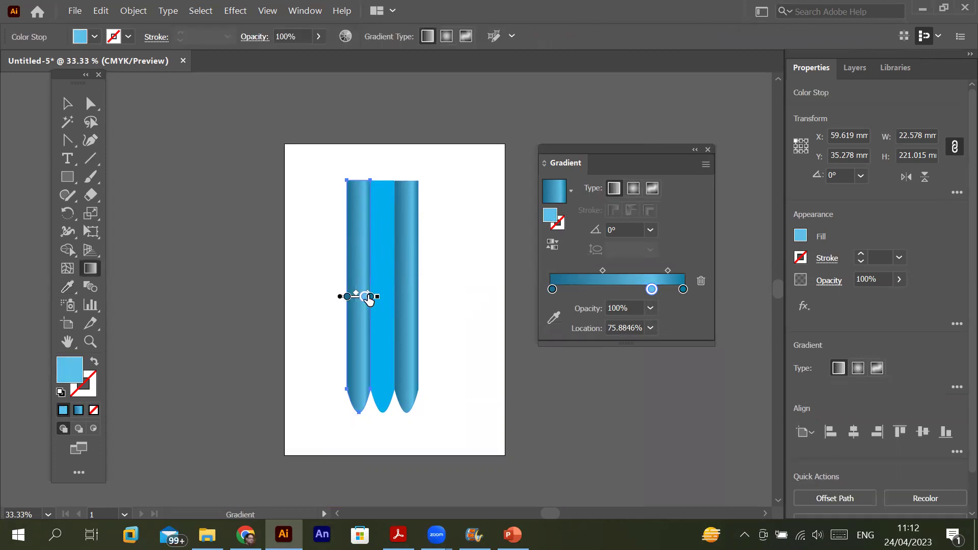
{"action": "left_click", "coordinate": [554, 245]}
{"action": "left_click", "coordinate": [554, 245]}
{"action": "left_click", "coordinate": [554, 245]}
{"action": "left_click", "coordinate": [553, 245]}
{"action": "left_click", "coordinate": [553, 245]}
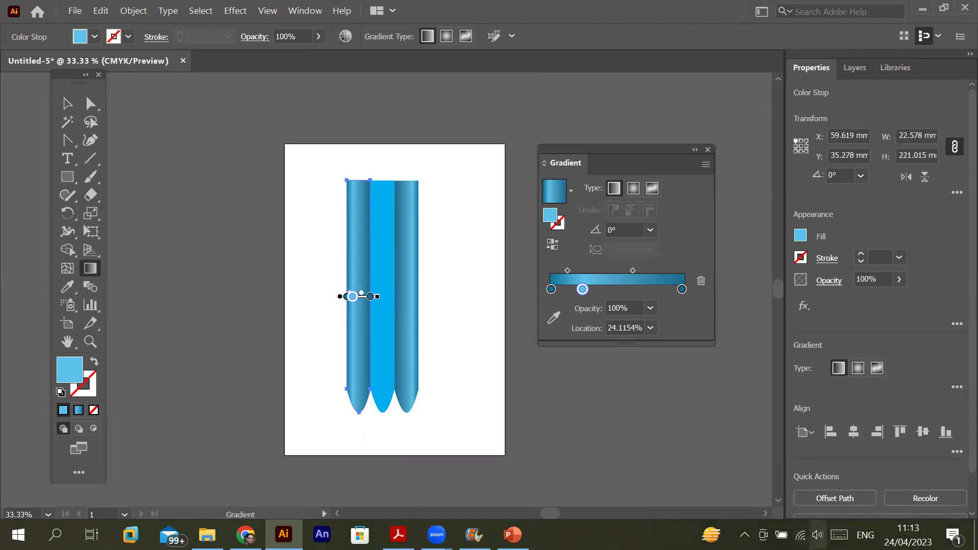
- Draw a rectangle about 68 by 80 mm covering the pointed lower ends of all three strips
{"action": "scroll", "coordinate": [413, 298], "scroll_direction": "down", "scroll_amount": 6}
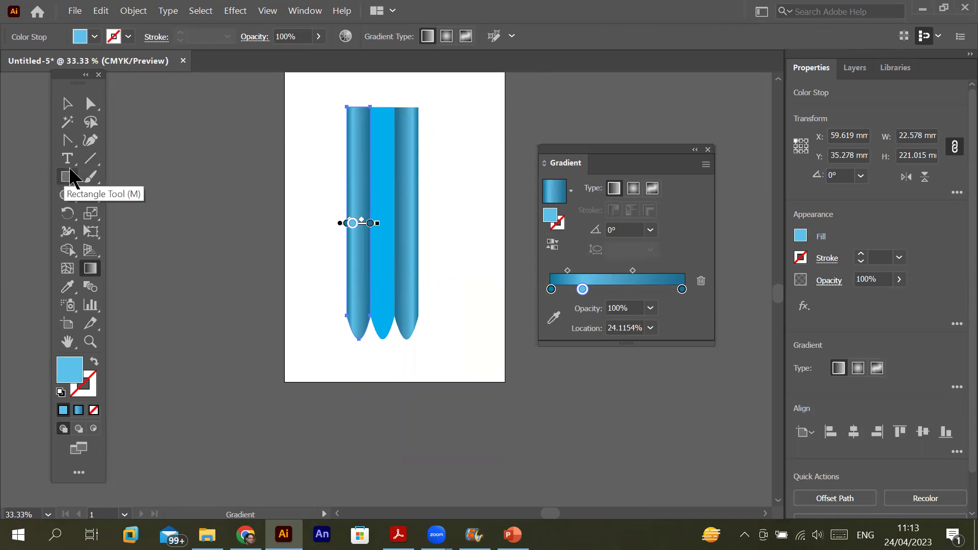
{"action": "left_click_drag", "start_coordinate": [68, 142], "coordinate": [112, 145]}
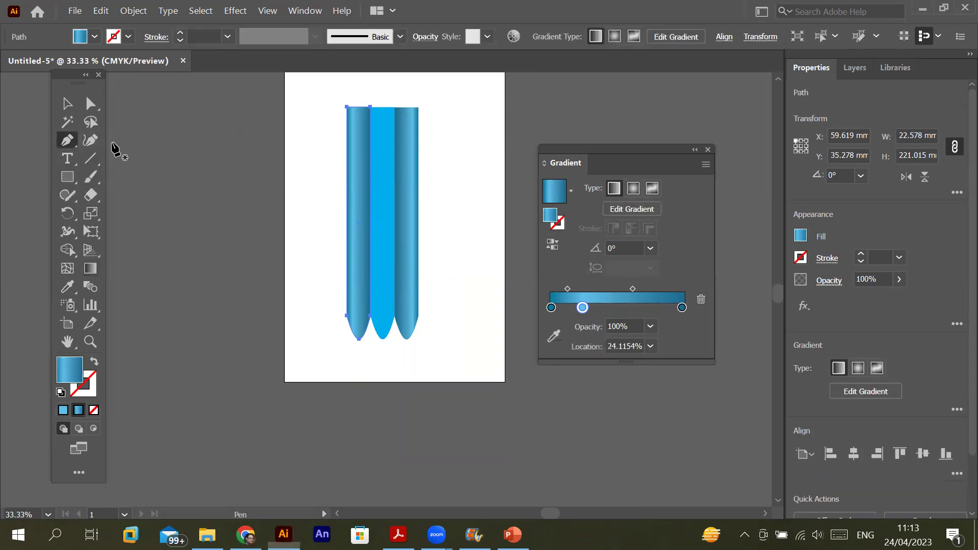
{"action": "mouse_move", "coordinate": [67, 181]}
{"action": "left_mouse_down"}
{"action": "mouse_move", "coordinate": [137, 240]}
{"action": "mouse_move", "coordinate": [68, 175]}
{"action": "left_mouse_up"}
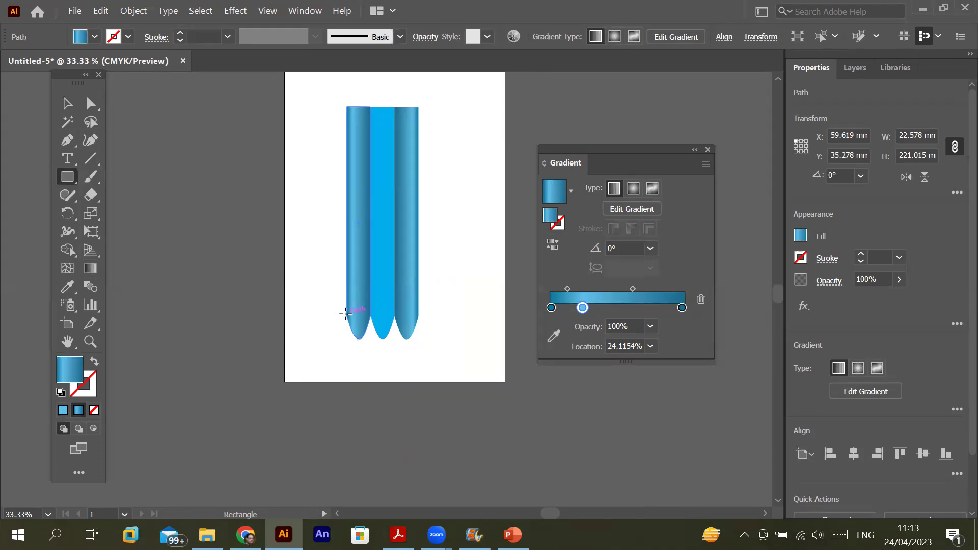
{"action": "left_click_drag", "start_coordinate": [346, 313], "coordinate": [418, 400]}
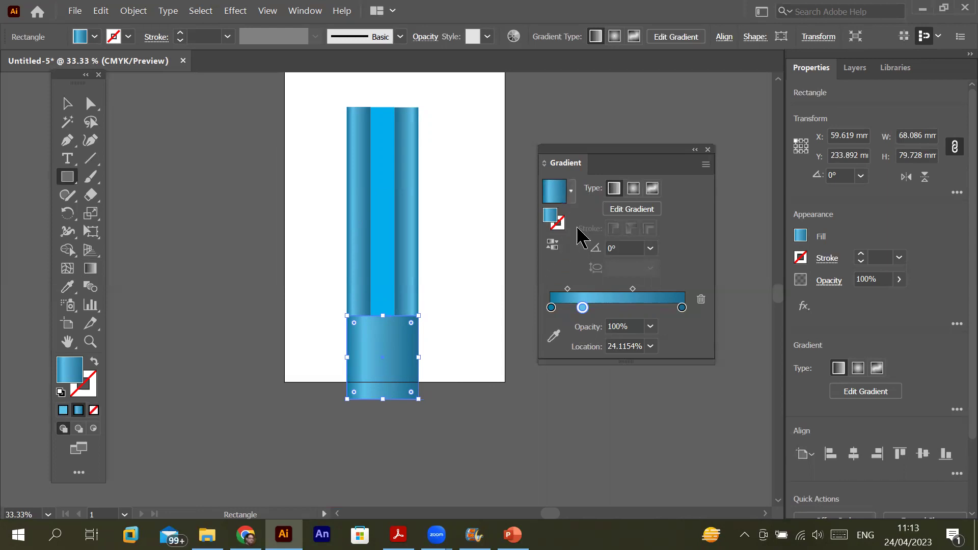
- Set the first and last color stops of the rectangle's gradient to the dark grey swatch C=0 M=0 Y=0 K=80
{"action": "left_click", "coordinate": [551, 308]}
{"action": "double_click", "coordinate": [551, 308]}
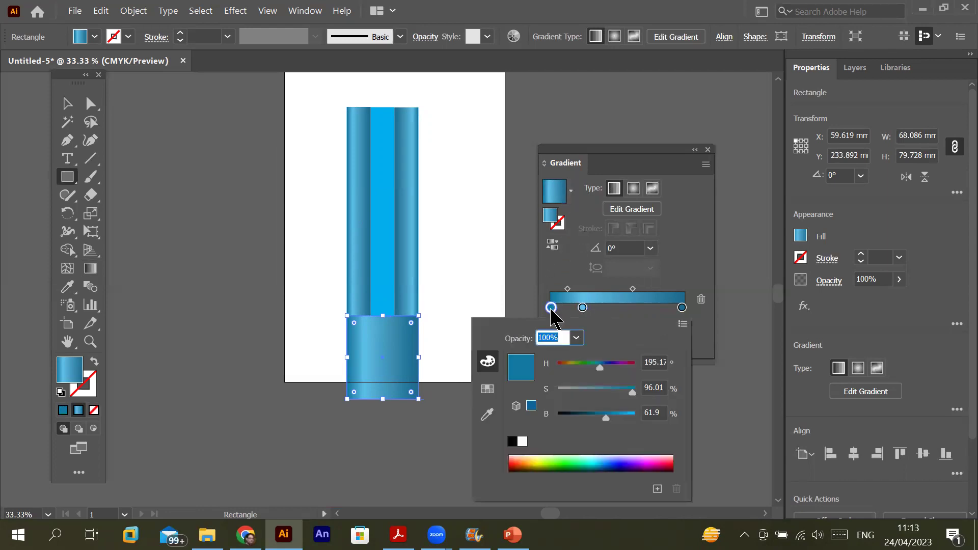
{"action": "left_click", "coordinate": [489, 389]}
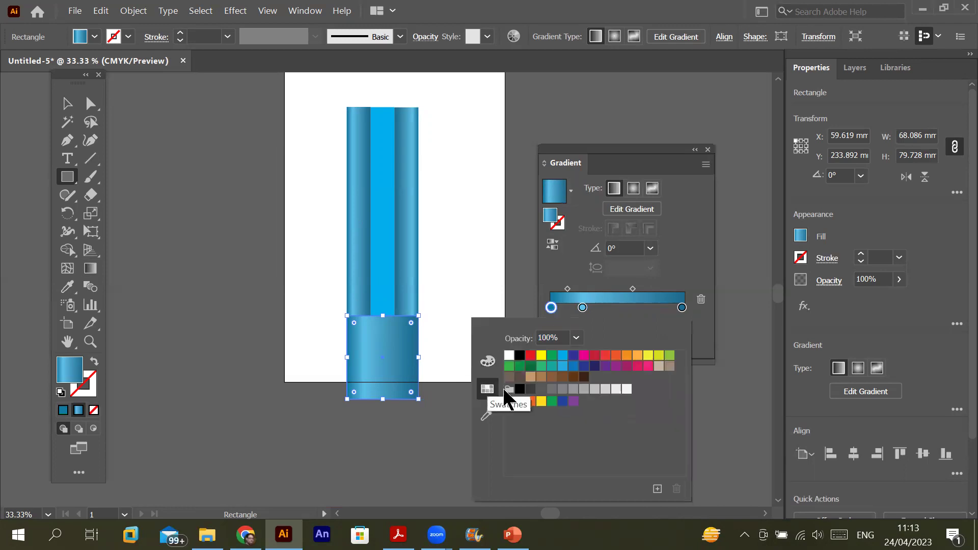
{"action": "left_click", "coordinate": [542, 390]}
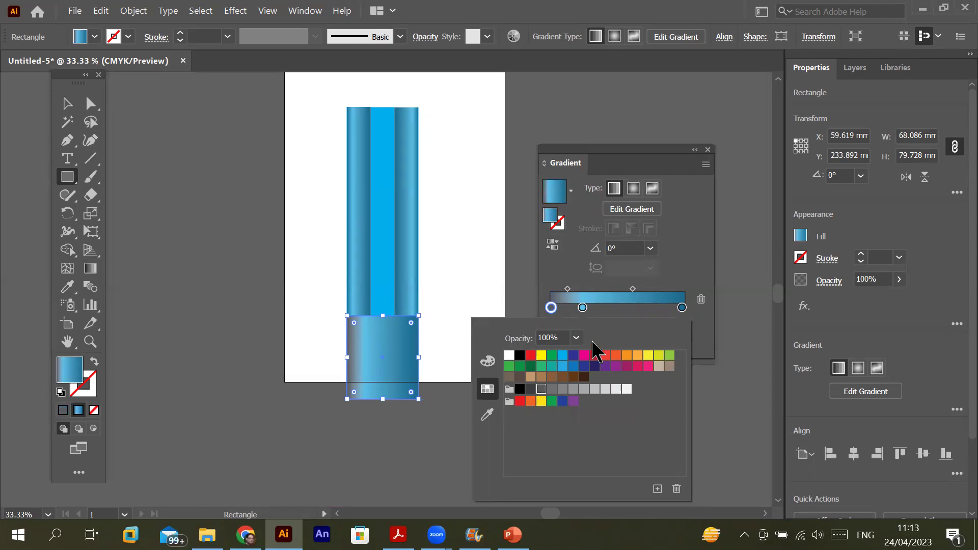
{"action": "double_click", "coordinate": [682, 307]}
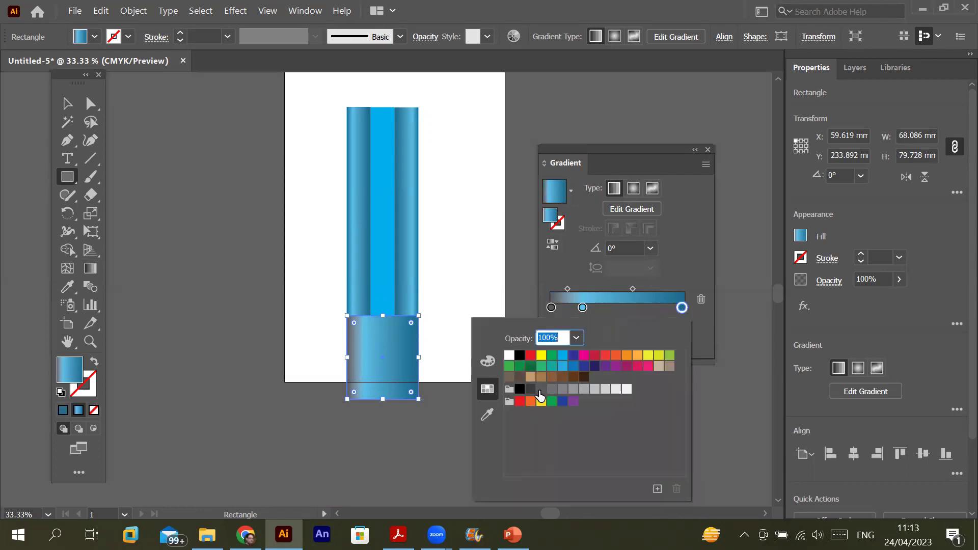
{"action": "left_click", "coordinate": [541, 390]}
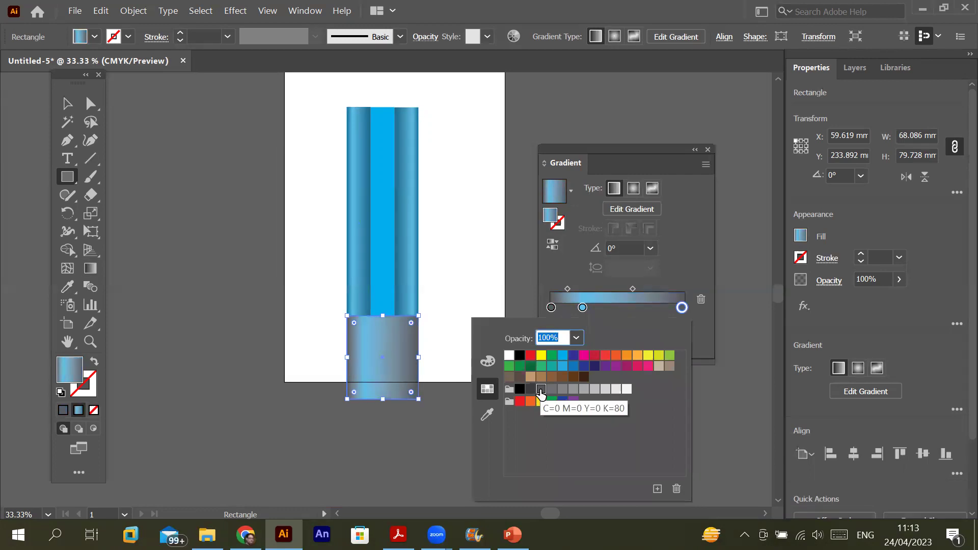
- Move the blue middle stop of the rectangle's gradient to about 87% and recolor it with a mid-grey swatch
{"action": "left_click", "coordinate": [584, 308]}
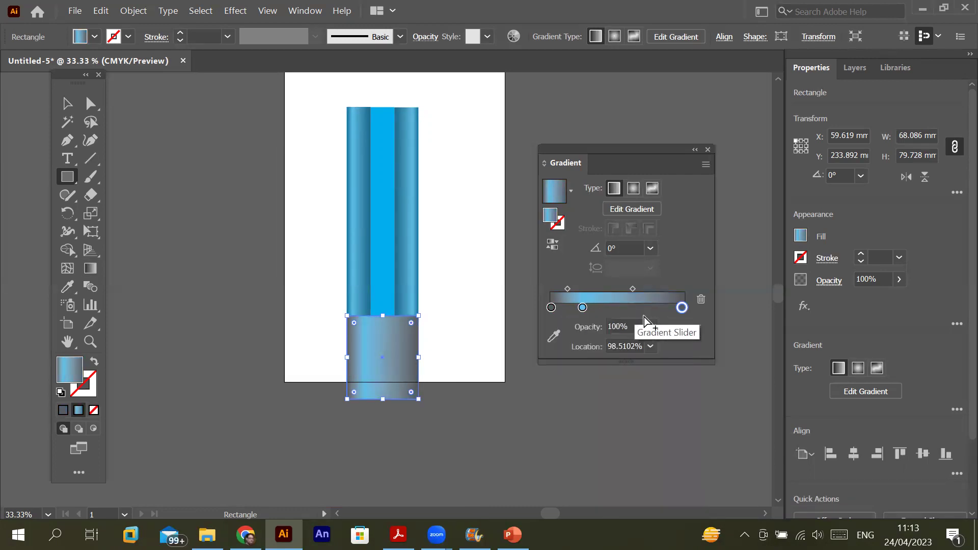
{"action": "left_click_drag", "start_coordinate": [583, 308], "coordinate": [669, 312]}
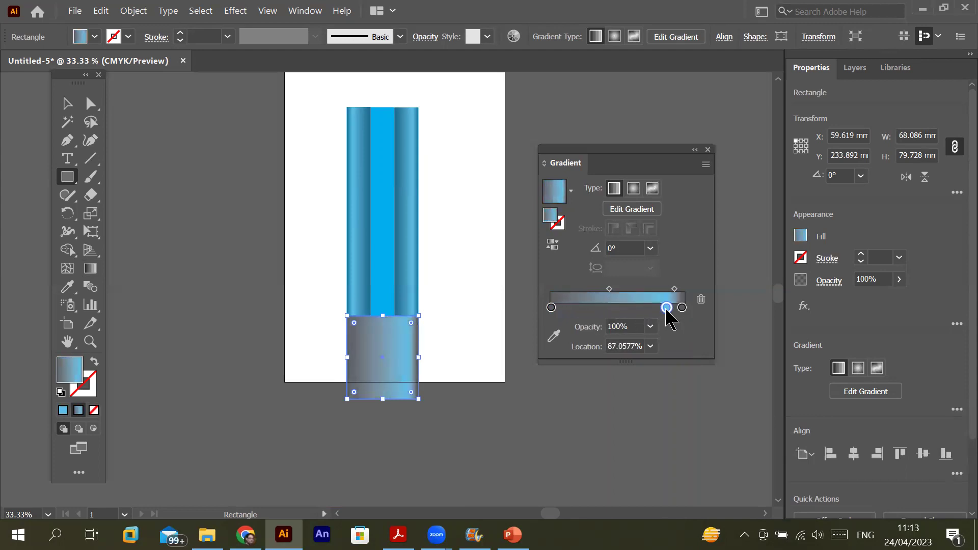
{"action": "double_click", "coordinate": [666, 308]}
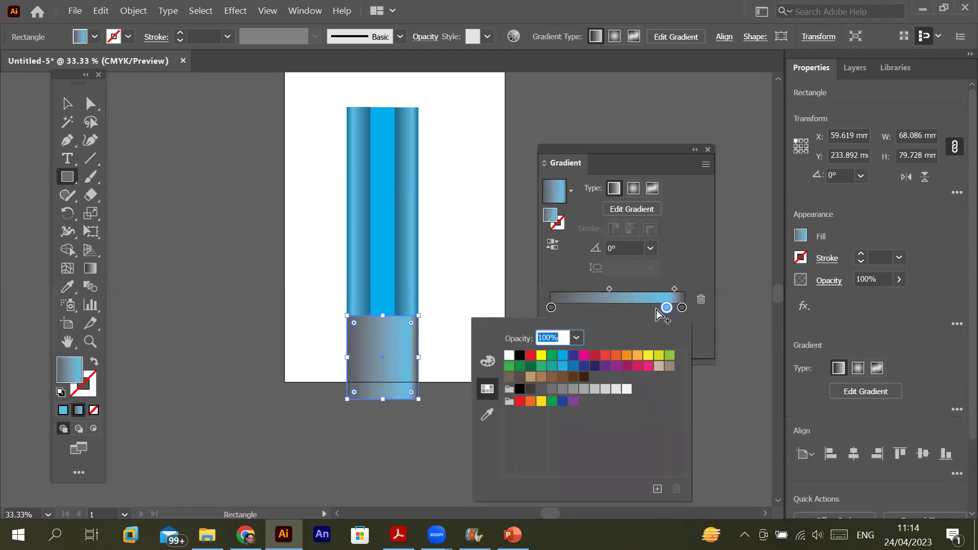
{"action": "left_click", "coordinate": [553, 391]}
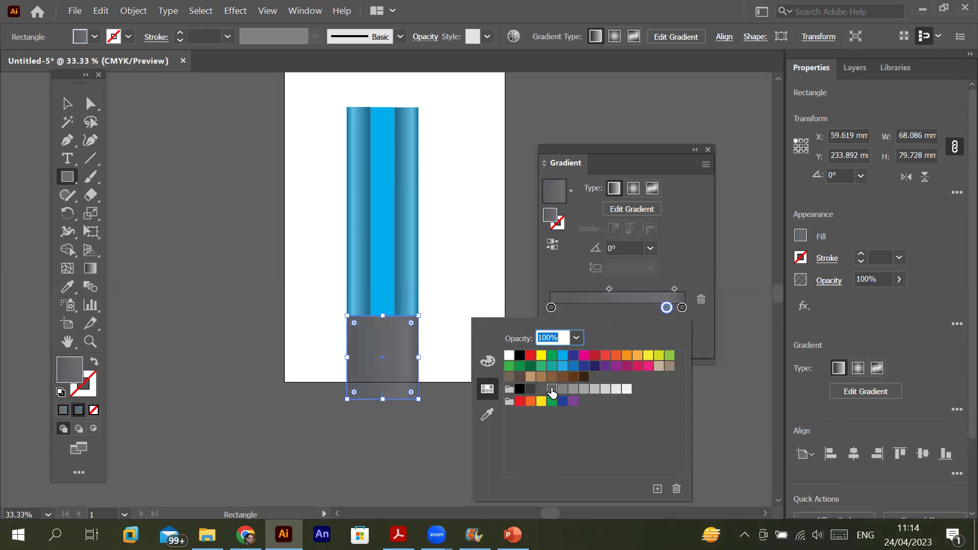
- Lighten the middle gradient stop to 69% brightness and shift the midpoint between the first and middle stops toward the middle one
{"action": "left_click", "coordinate": [488, 362]}
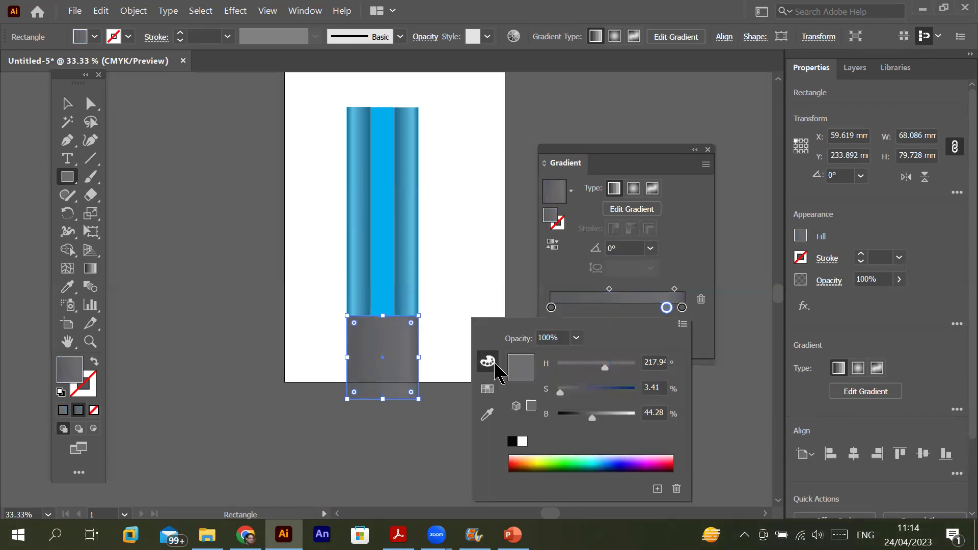
{"action": "left_click_drag", "start_coordinate": [592, 416], "coordinate": [611, 420]}
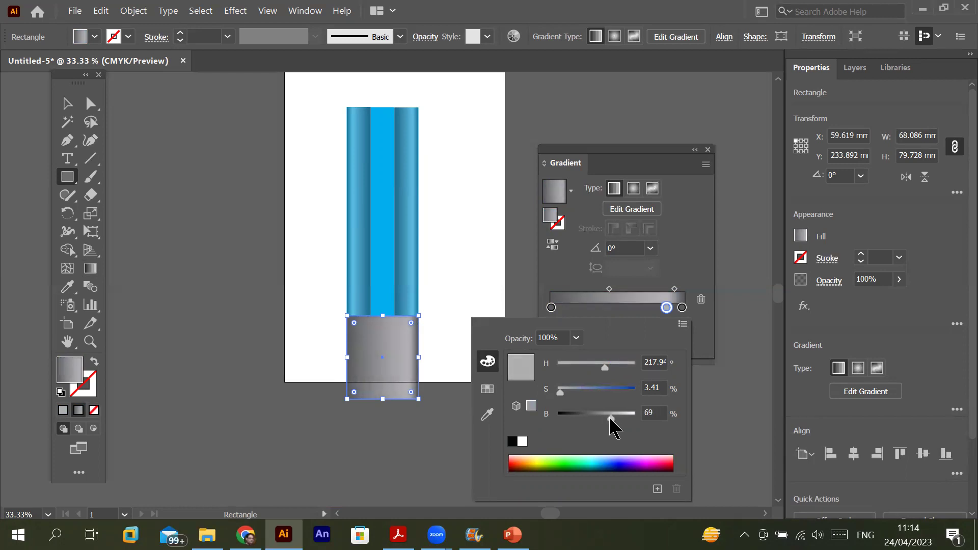
{"action": "left_click", "coordinate": [668, 308]}
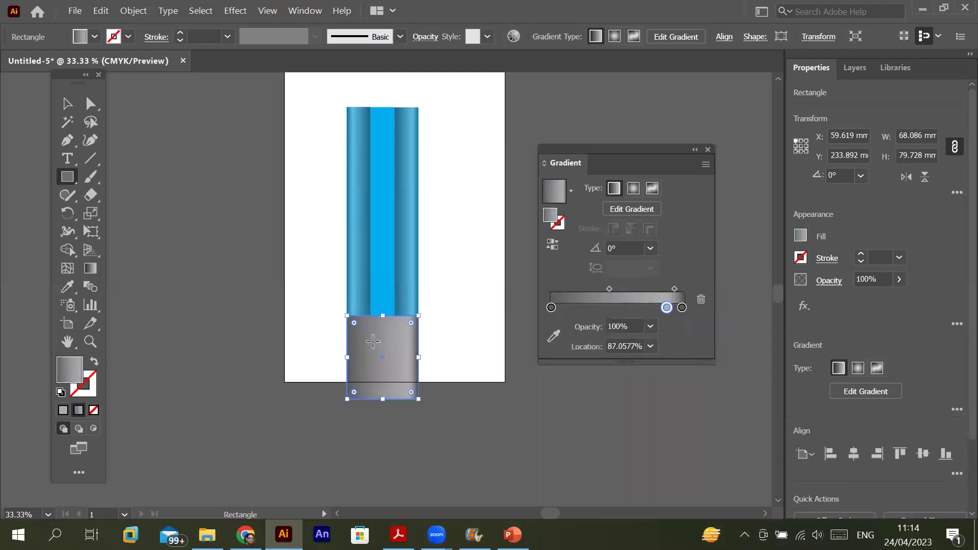
{"action": "left_click_drag", "start_coordinate": [609, 288], "coordinate": [674, 290]}
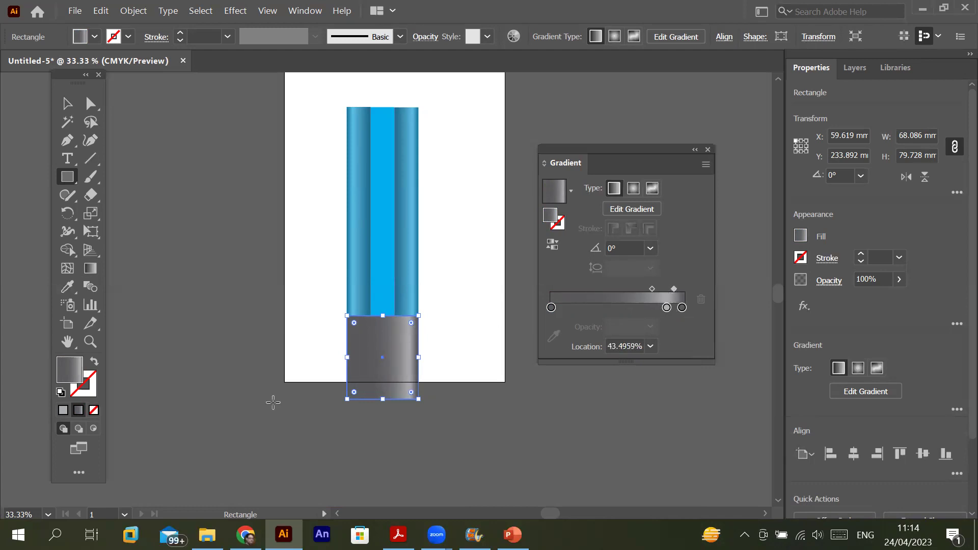
- Add an anchor point at the middle of the grey rectangle's bottom edge and delete its lower-left corner anchor
{"action": "left_click", "coordinate": [66, 103]}
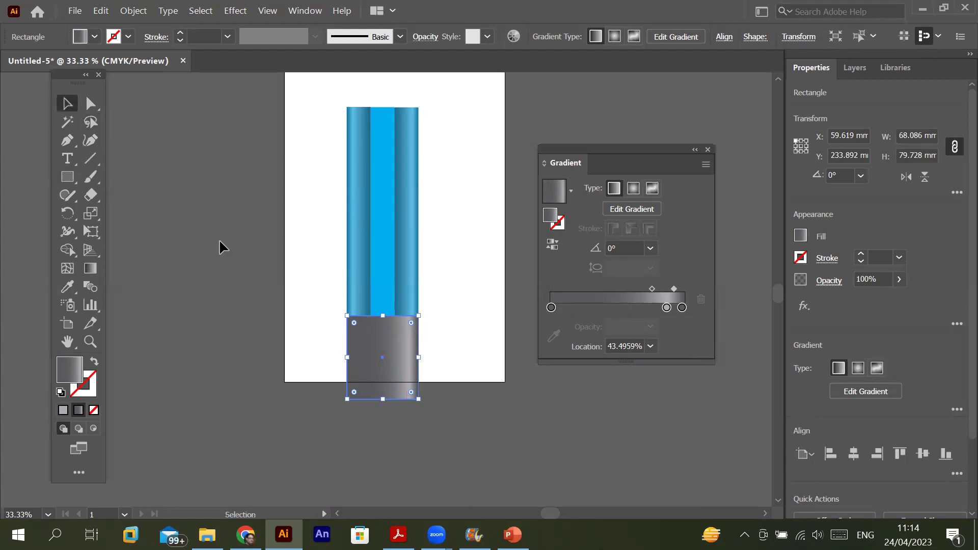
{"action": "left_click", "coordinate": [91, 105]}
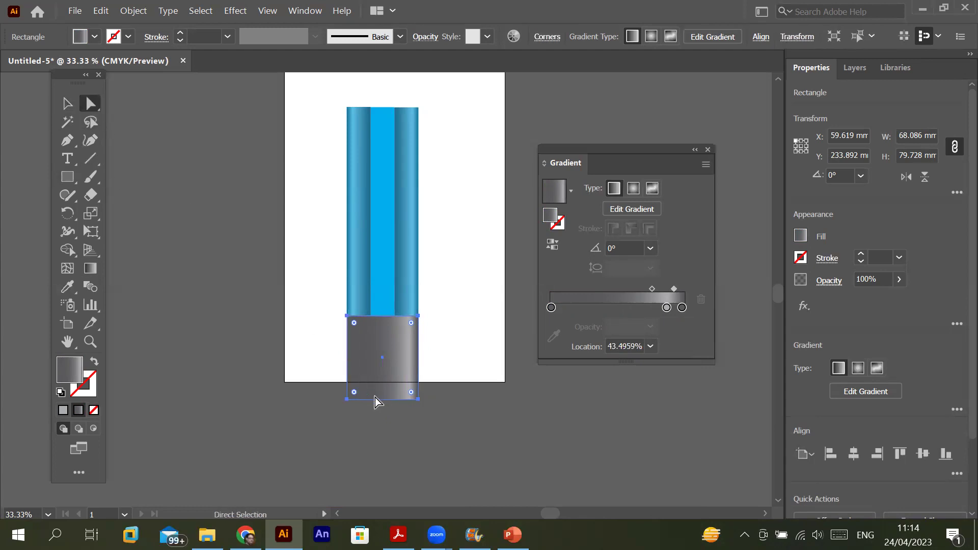
{"action": "left_click", "coordinate": [67, 140]}
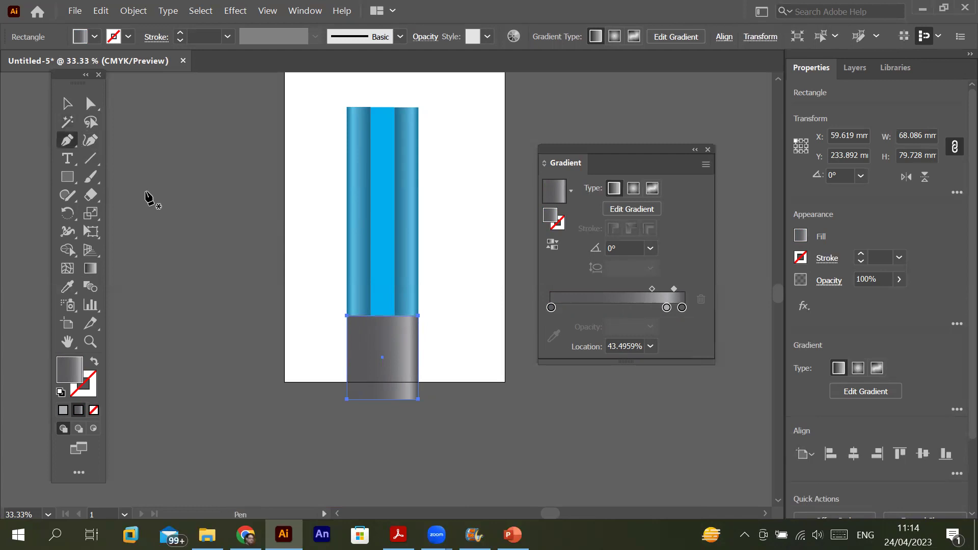
{"action": "left_click", "coordinate": [382, 400]}
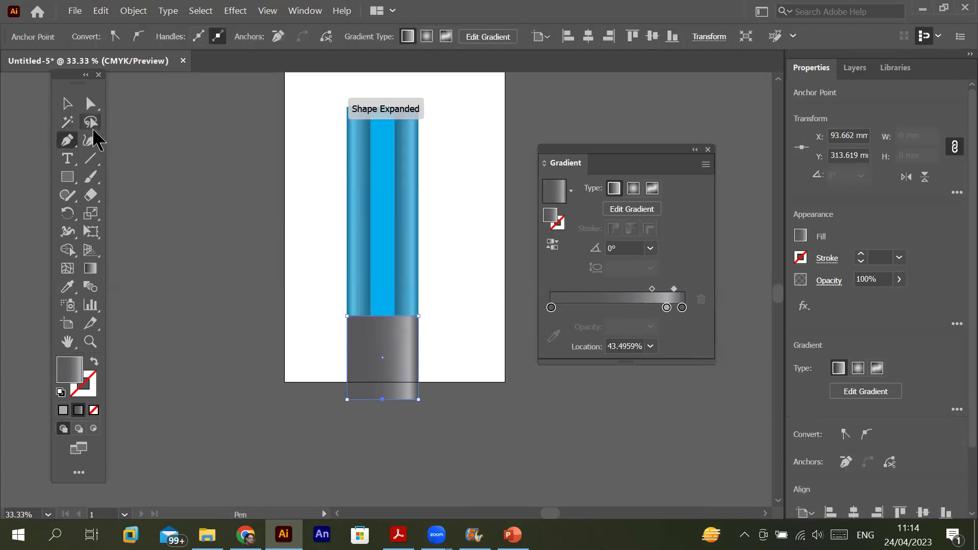
{"action": "left_click", "coordinate": [89, 105]}
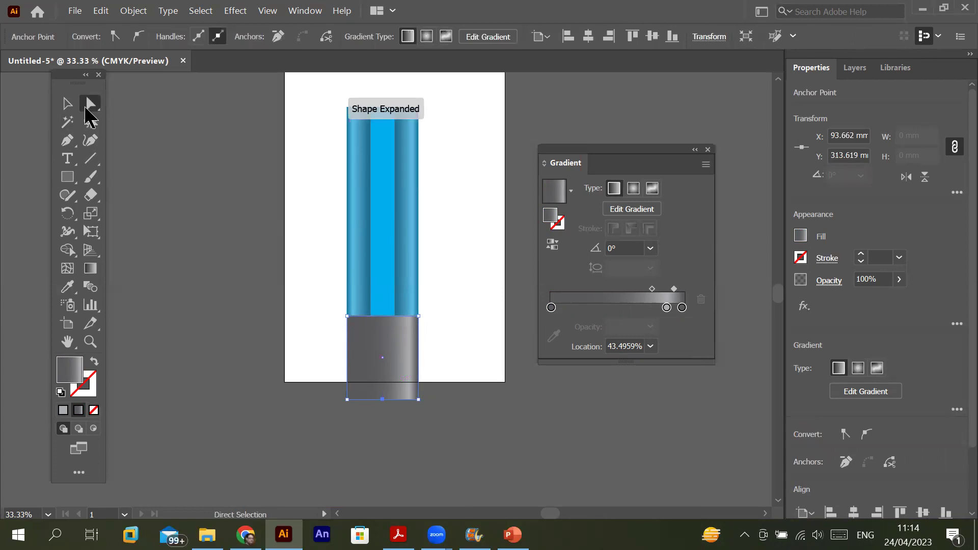
{"action": "left_click", "coordinate": [348, 400]}
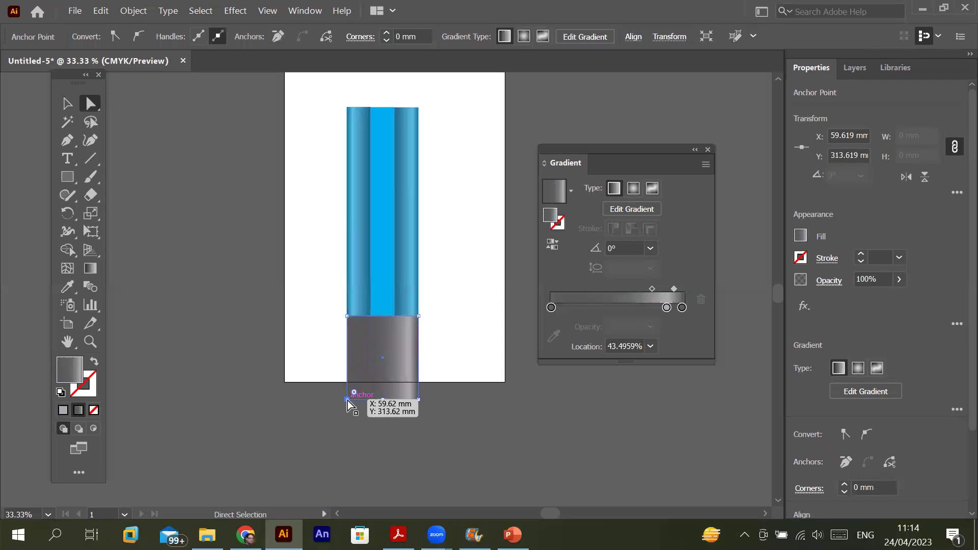
{"action": "key", "text": "Delete"}
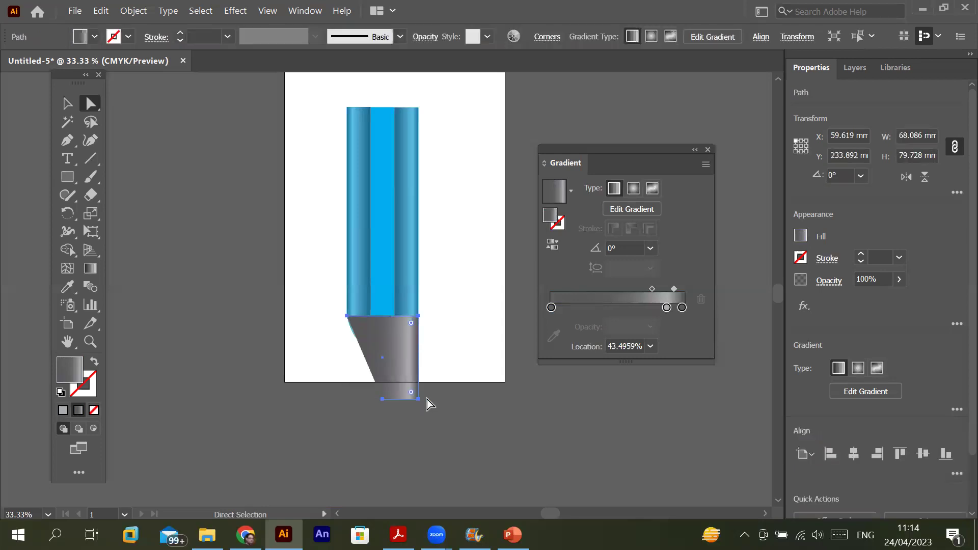
- Try to delete the grey shape's lower-right corner anchor point
{"action": "left_click", "coordinate": [418, 400]}
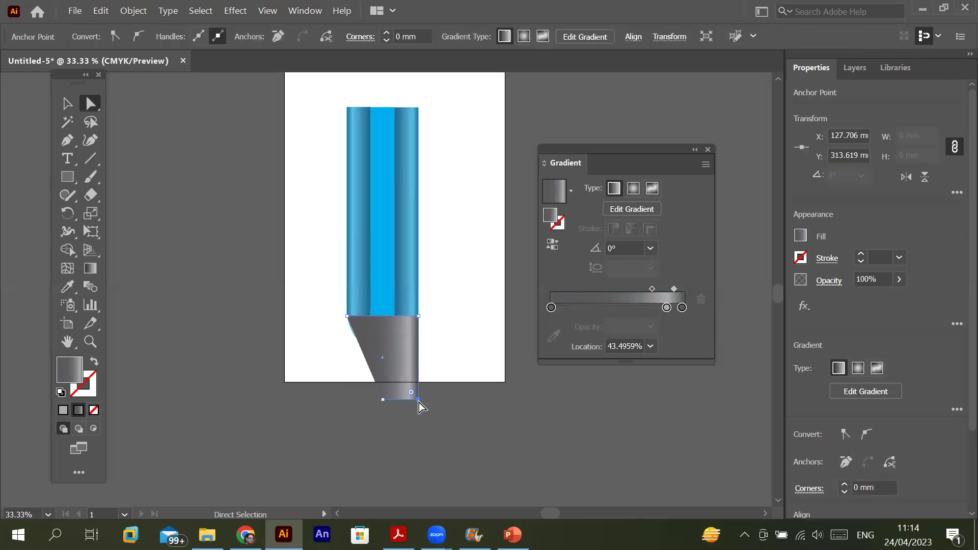
{"action": "key", "text": "Delete"}
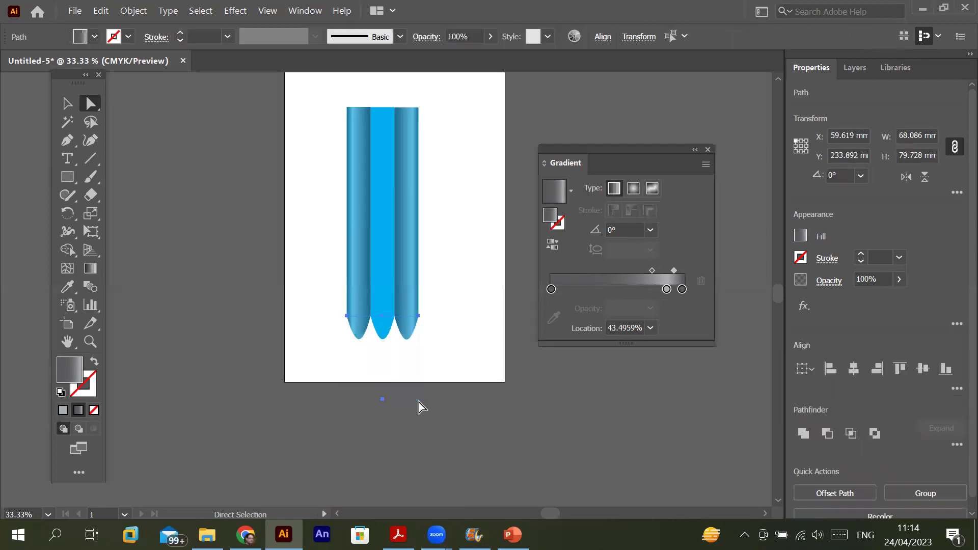
{"action": "key", "text": "ctrl+z"}
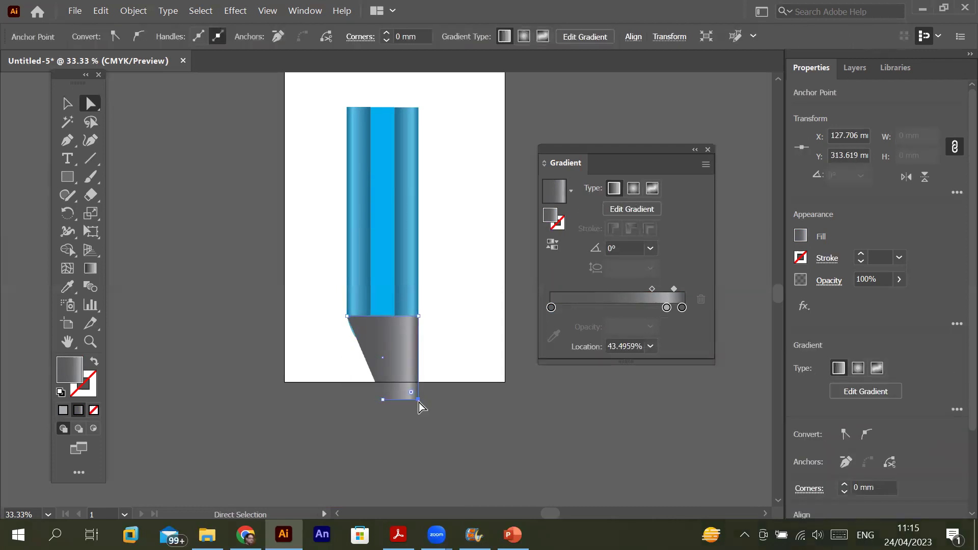
{"action": "left_click", "coordinate": [443, 392]}
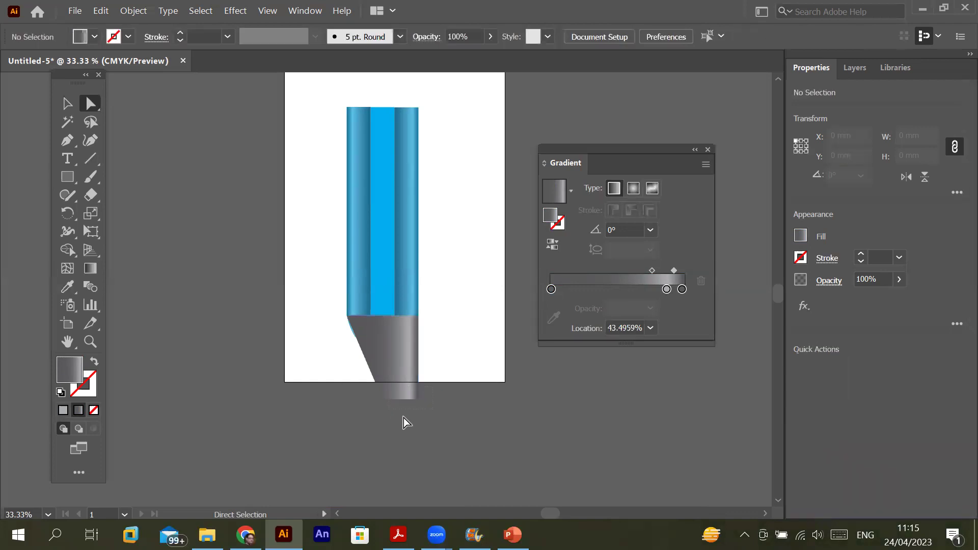
{"action": "key", "text": "ctrl+z"}
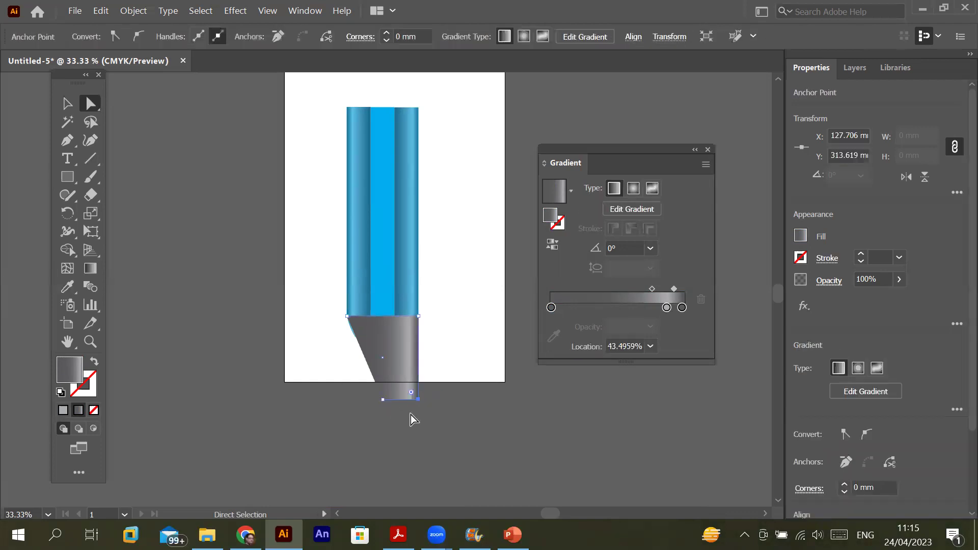
{"action": "key", "text": "Delete"}
{"action": "key", "text": "ctrl+z"}
{"action": "left_click", "coordinate": [420, 403]}
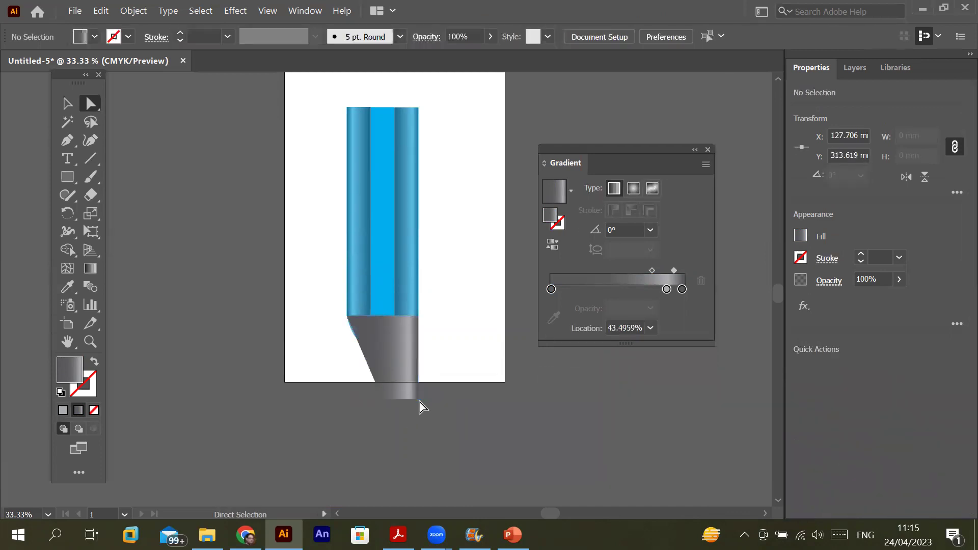
{"action": "left_click", "coordinate": [417, 400]}
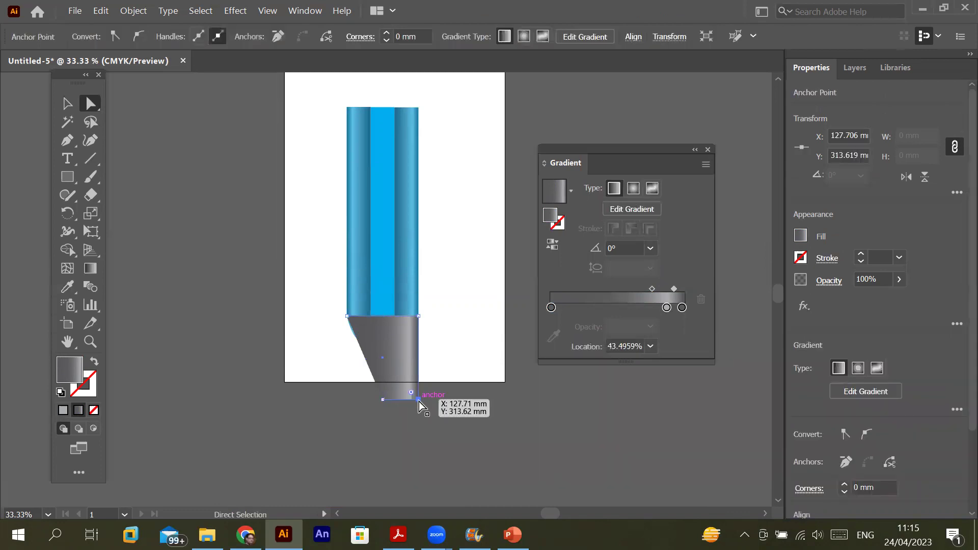
{"action": "left_click", "coordinate": [383, 399]}
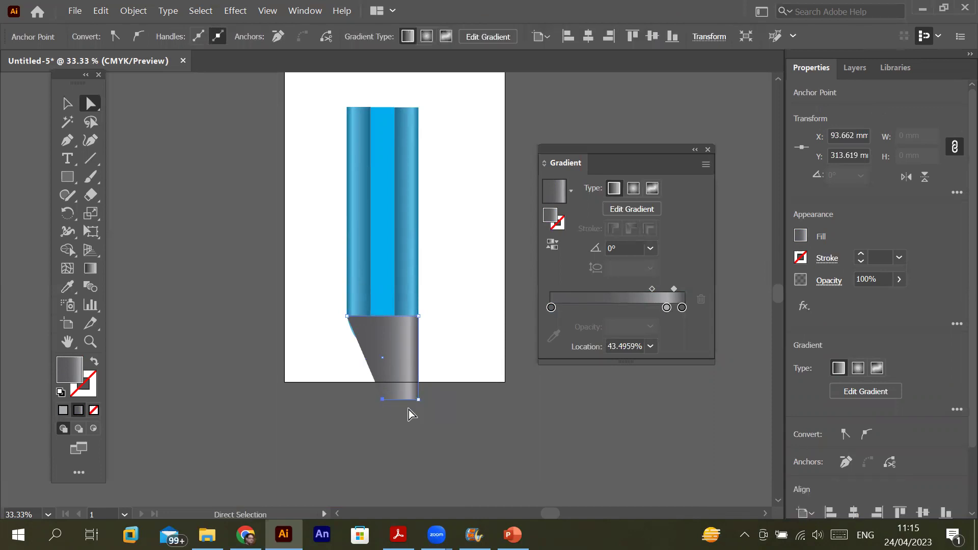
{"action": "left_click", "coordinate": [418, 400]}
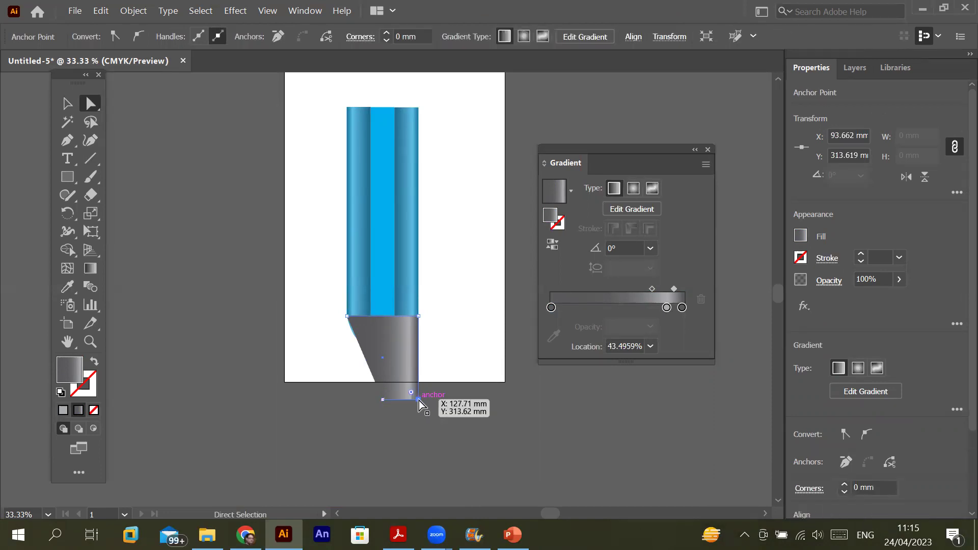
{"action": "key", "text": "Delete"}
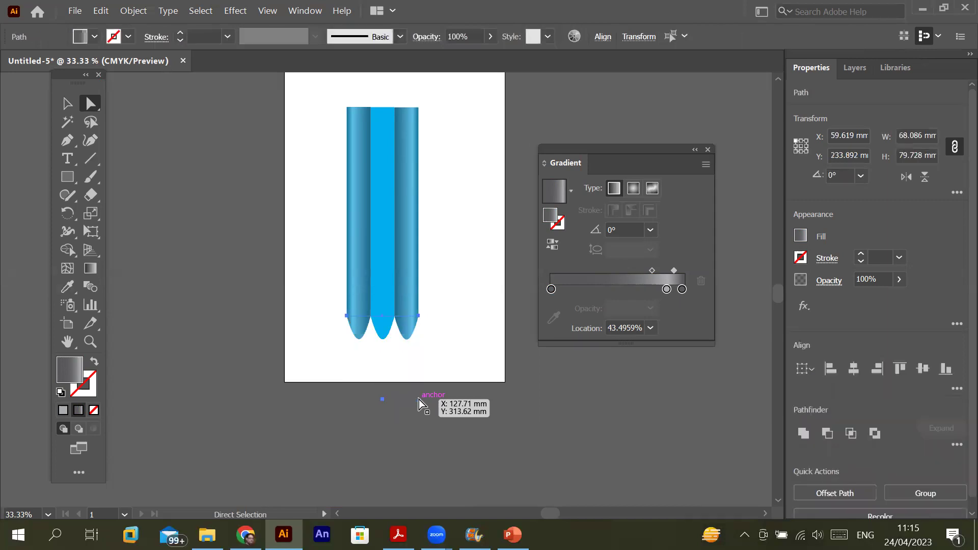
{"action": "key", "text": "ctrl+z"}
- Move the grey shape's lower-right corner anchor onto the middle bottom anchor to form a pointed tip
{"action": "left_click", "coordinate": [419, 400]}
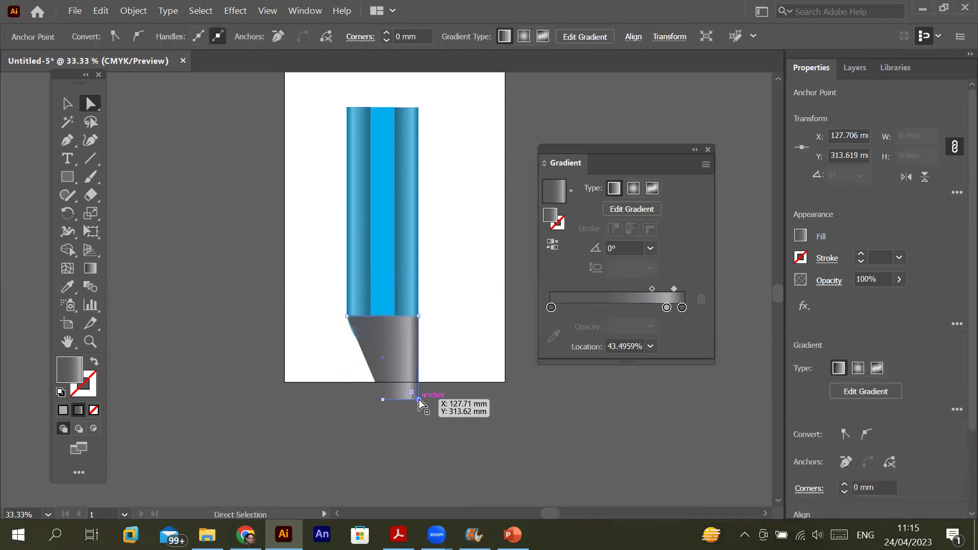
{"action": "left_click_drag", "start_coordinate": [419, 400], "coordinate": [383, 401]}
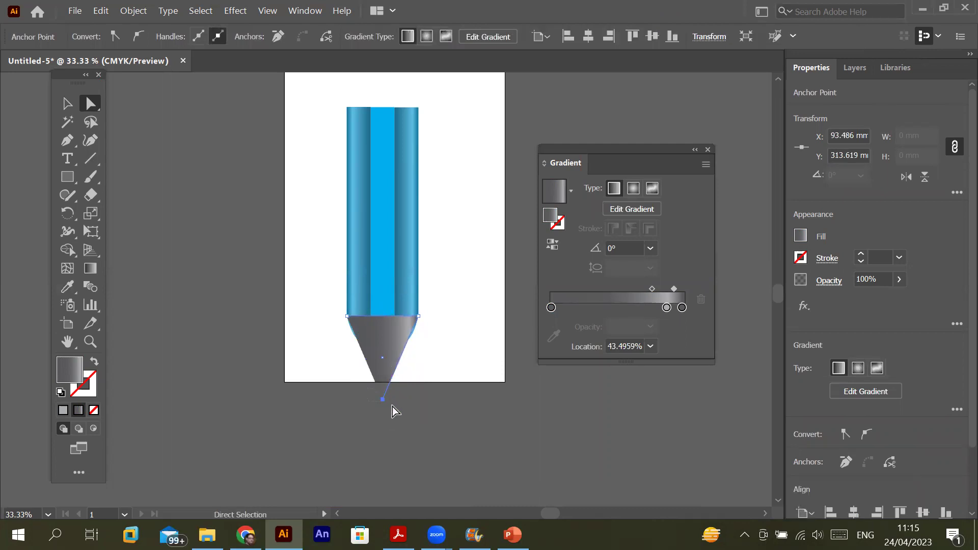
- Pull the grey tip's bottom anchors downward until the shape is about 123 mm tall and hides the strips' pointed ends
{"action": "left_click_drag", "start_coordinate": [398, 412], "coordinate": [372, 388]}
{"action": "scroll", "coordinate": [417, 320], "scroll_direction": "up", "scroll_amount": 2}
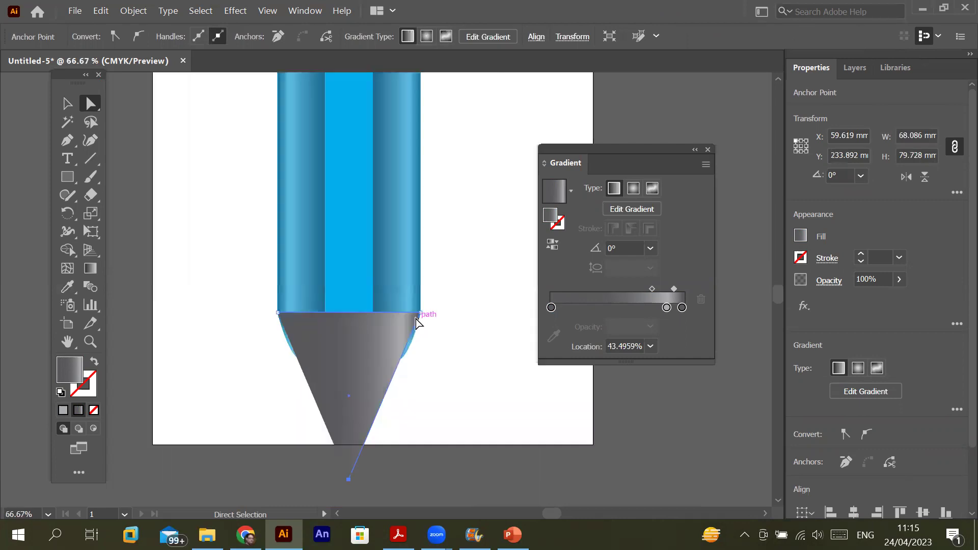
{"action": "scroll", "coordinate": [416, 319], "scroll_direction": "up", "scroll_amount": 3}
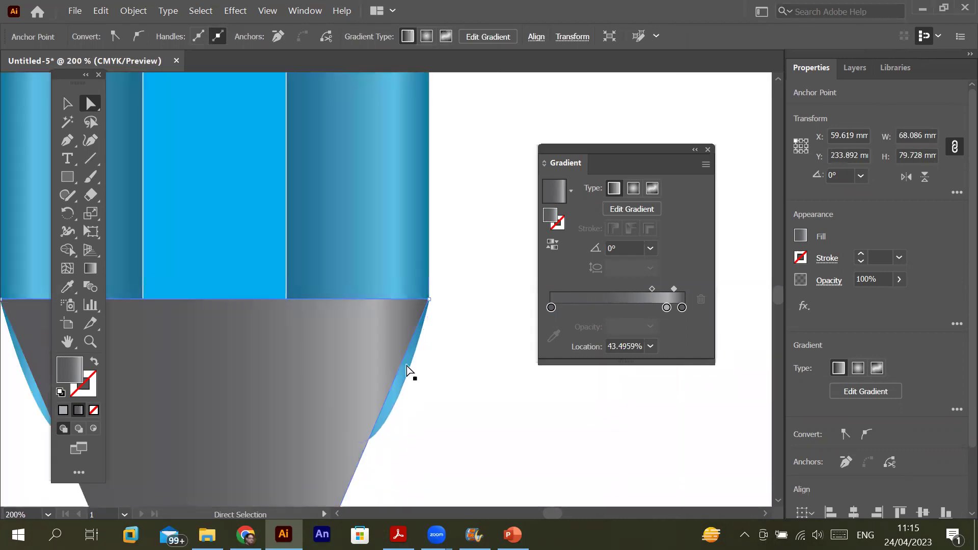
{"action": "scroll", "coordinate": [415, 332], "scroll_direction": "down", "scroll_amount": 5}
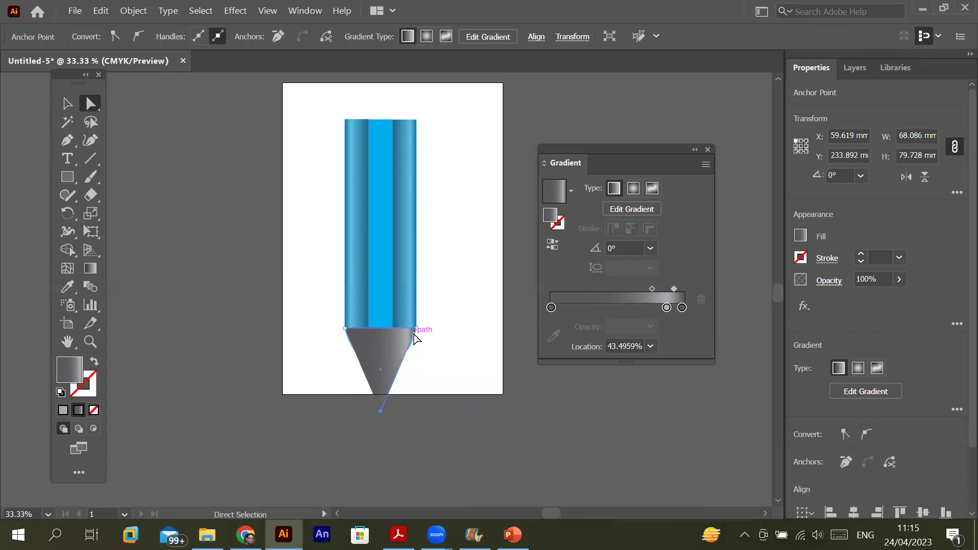
{"action": "left_click_drag", "start_coordinate": [381, 412], "coordinate": [381, 437]}
{"action": "key", "text": "ctrl+1"}
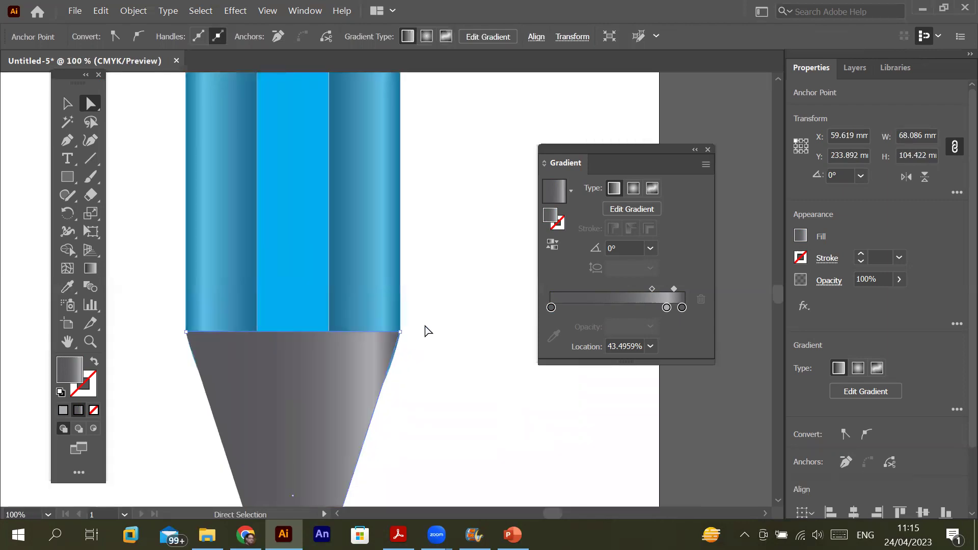
{"action": "scroll", "coordinate": [427, 331], "scroll_direction": "down", "scroll_amount": 4}
{"action": "left_click_drag", "start_coordinate": [394, 410], "coordinate": [391, 426]}
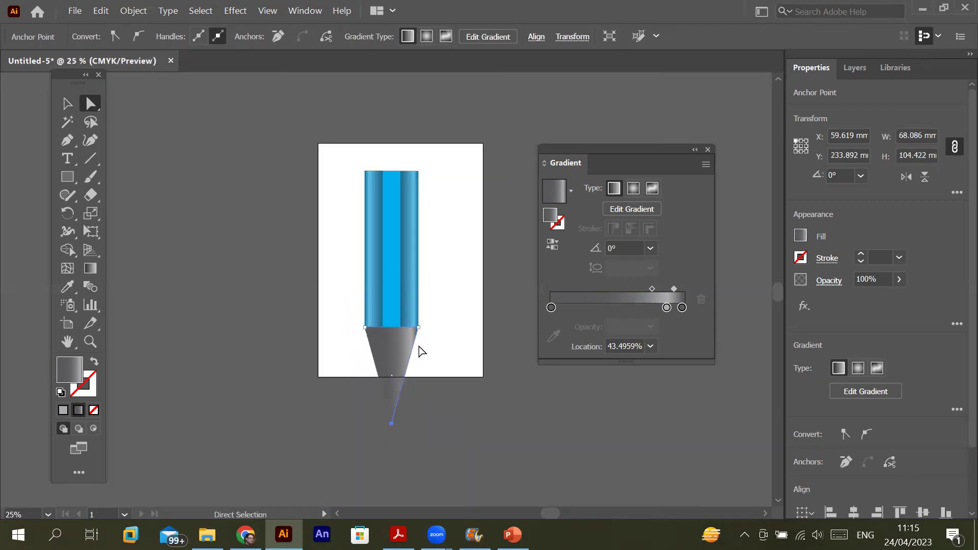
{"action": "scroll", "coordinate": [431, 320], "scroll_direction": "up", "scroll_amount": 3}
{"action": "scroll", "coordinate": [431, 321], "scroll_direction": "down", "scroll_amount": 2}
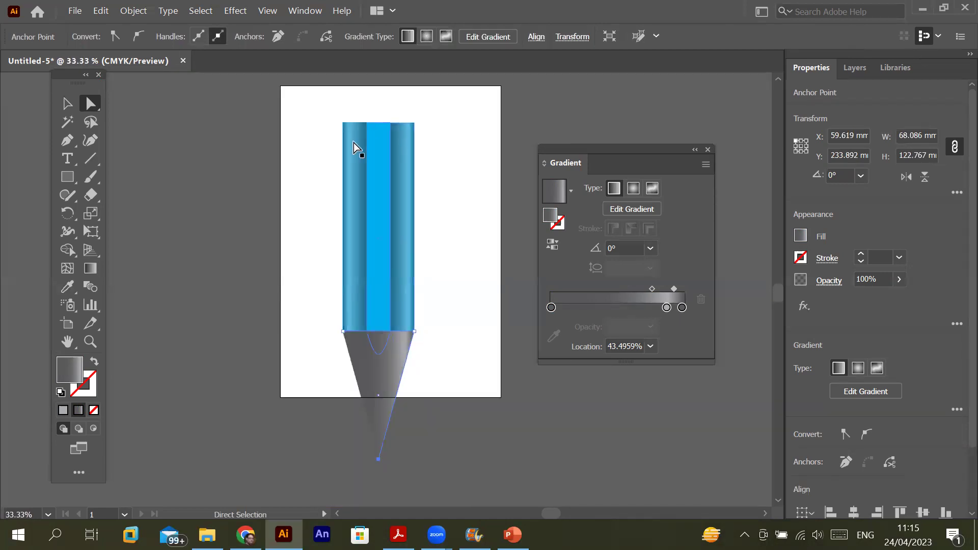
- Select the three blue strips and bring them to the front of the grey tip
{"action": "left_click_drag", "start_coordinate": [400, 170], "coordinate": [442, 190]}
{"action": "left_click_drag", "start_coordinate": [442, 187], "coordinate": [441, 188]}
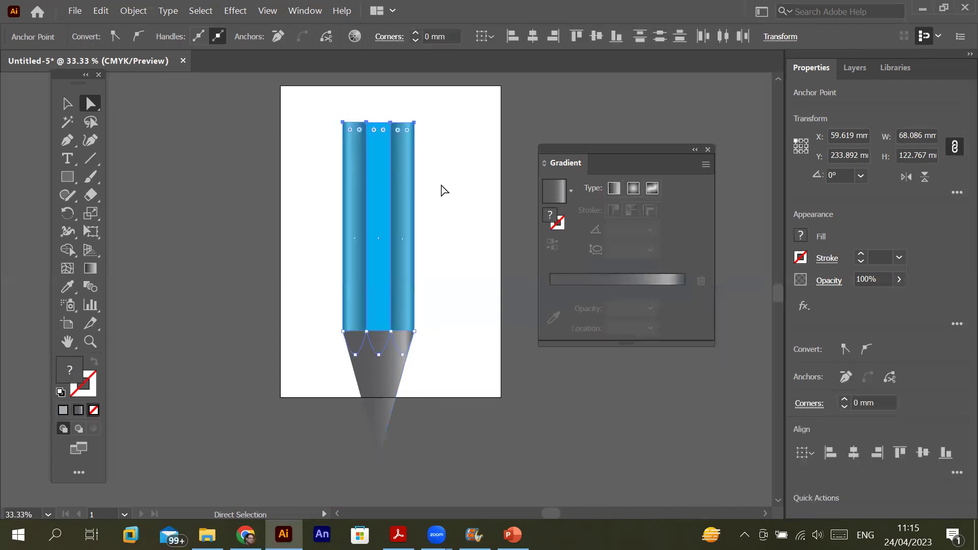
{"action": "right_click", "coordinate": [401, 189]}
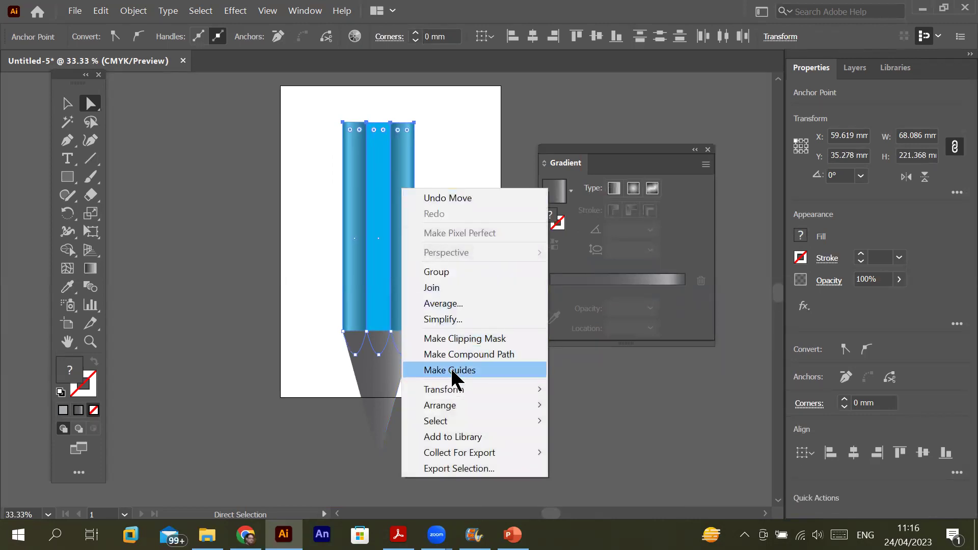
{"action": "mouse_move", "coordinate": [457, 401]}
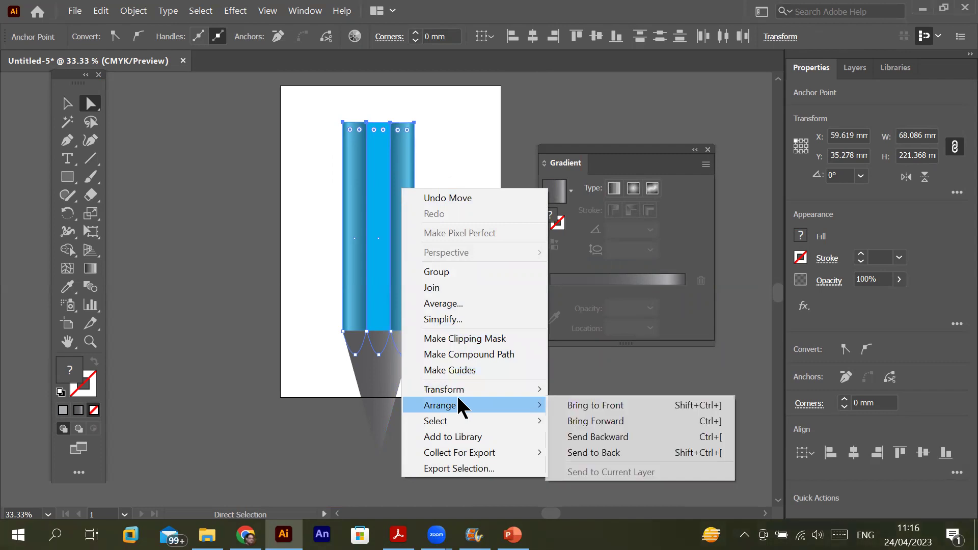
{"action": "left_click", "coordinate": [638, 407]}
{"action": "left_click", "coordinate": [322, 344]}
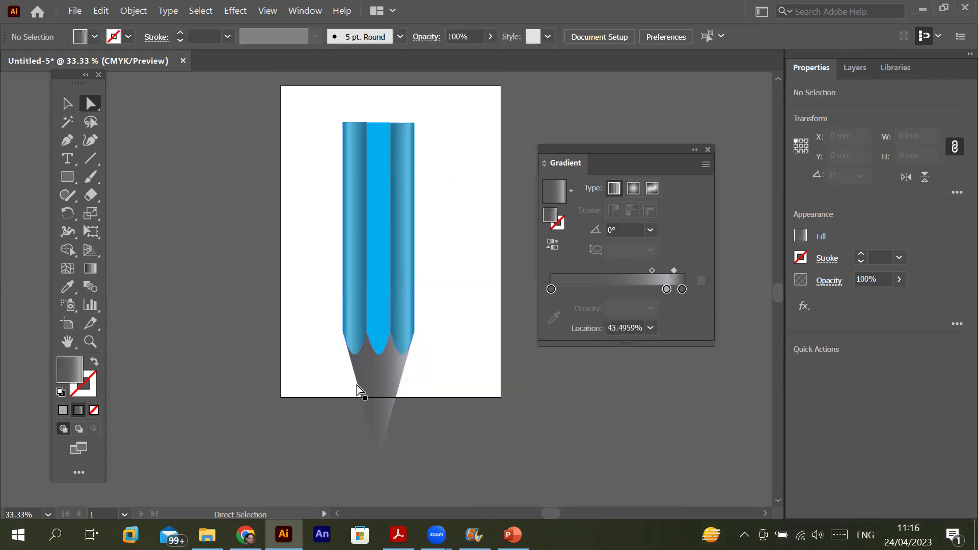
{"action": "mouse_move", "coordinate": [313, 100]}
{"action": "left_mouse_down"}
{"action": "mouse_move", "coordinate": [420, 407]}
{"action": "mouse_move", "coordinate": [427, 460]}
{"action": "left_mouse_up"}
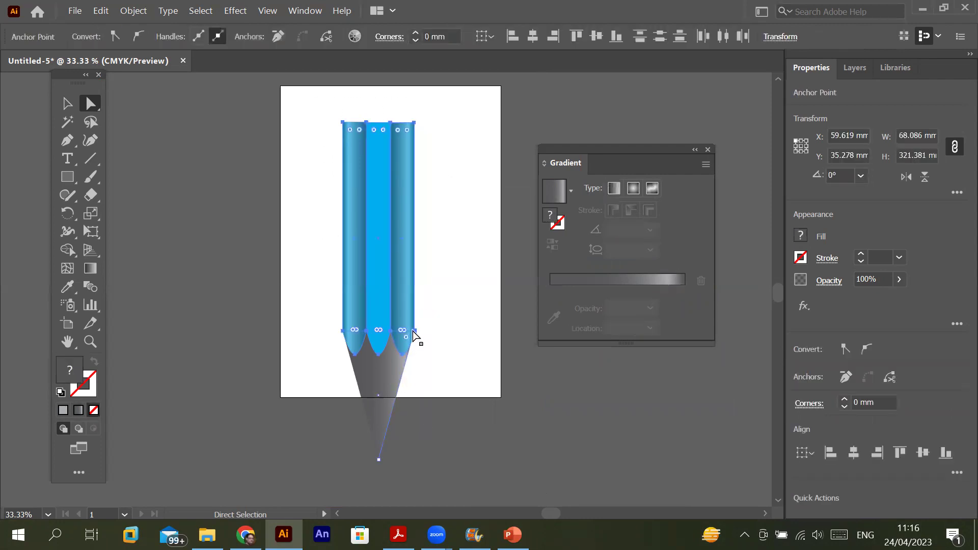
{"action": "left_click_drag", "start_coordinate": [417, 332], "coordinate": [397, 330]}
{"action": "key", "text": "ctrl"}
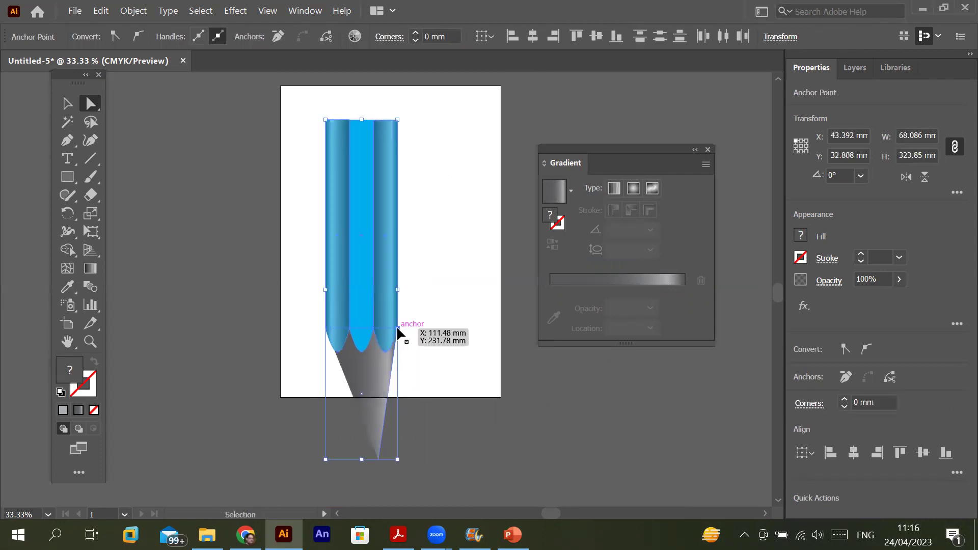
{"action": "key", "text": "ctrl+z"}
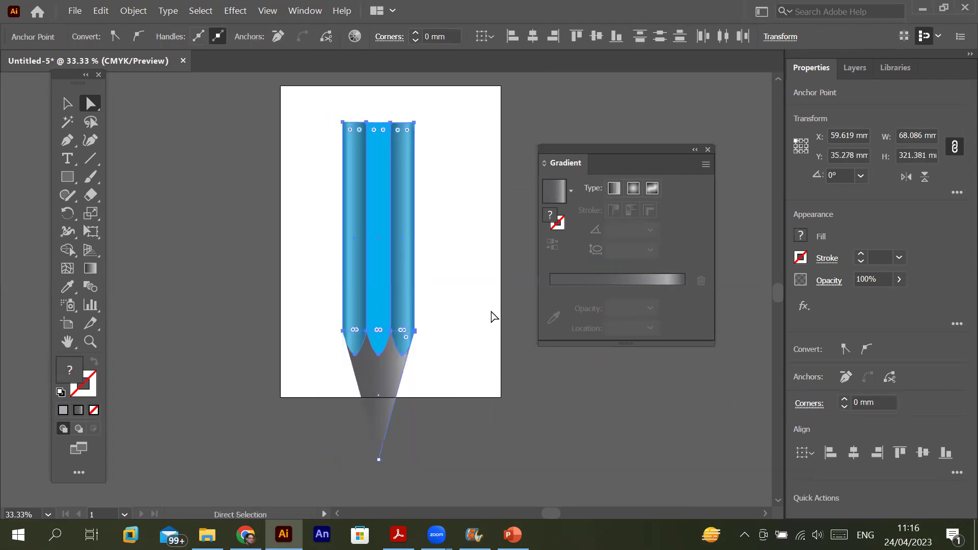
{"action": "left_click", "coordinate": [457, 355]}
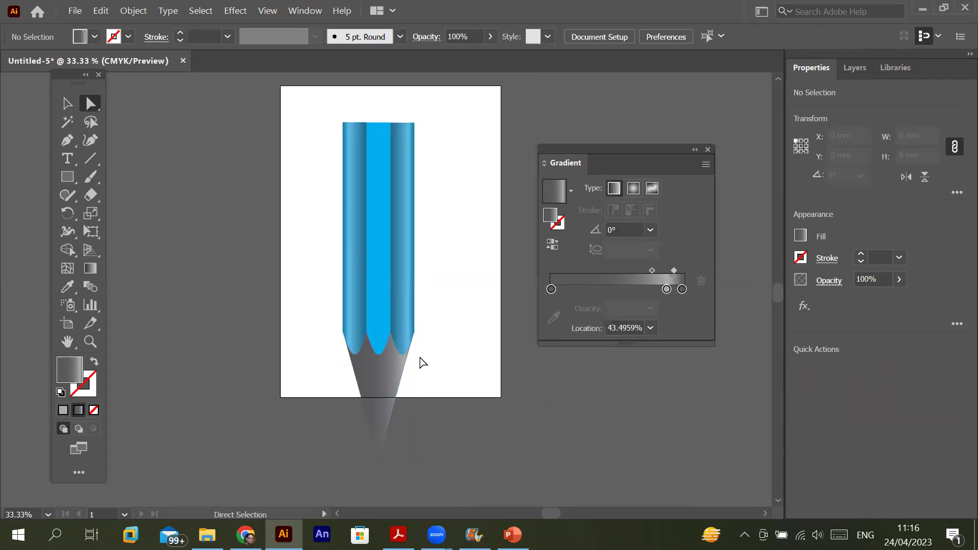
- Scale the whole pencil down to about 25 mm wide and 233 mm tall and place it within the artboard
{"action": "left_click", "coordinate": [379, 371]}
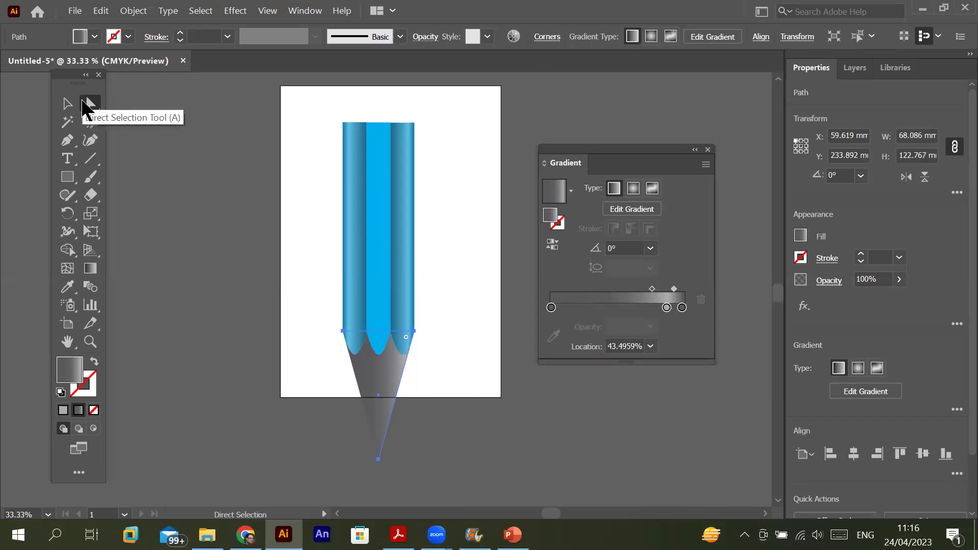
{"action": "key", "text": "ctrl+a"}
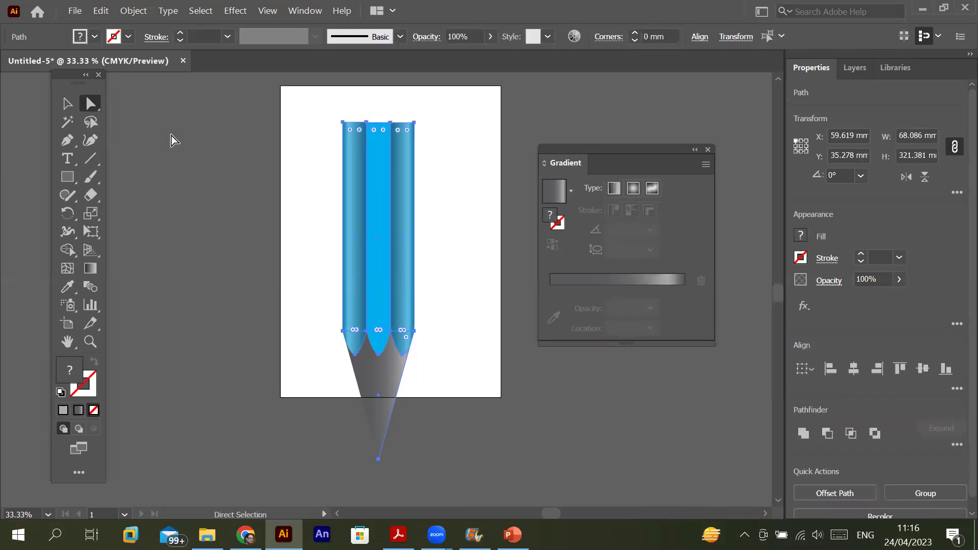
{"action": "left_click", "coordinate": [74, 103]}
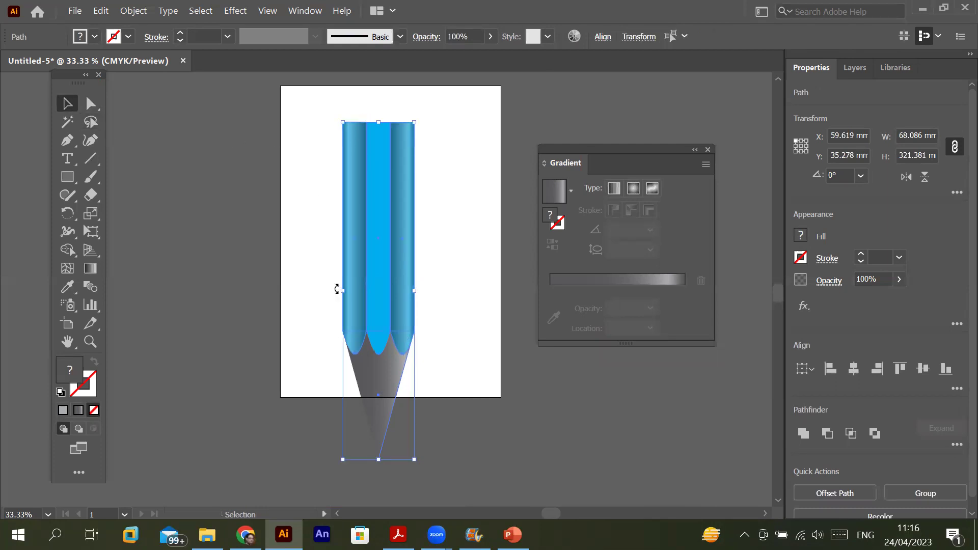
{"action": "mouse_move", "coordinate": [346, 291]}
{"action": "left_mouse_down"}
{"action": "mouse_move", "coordinate": [372, 294]}
{"action": "mouse_move", "coordinate": [404, 262]}
{"action": "mouse_move", "coordinate": [395, 285]}
{"action": "left_mouse_up"}
{"action": "left_click_drag", "start_coordinate": [401, 429], "coordinate": [402, 341]}
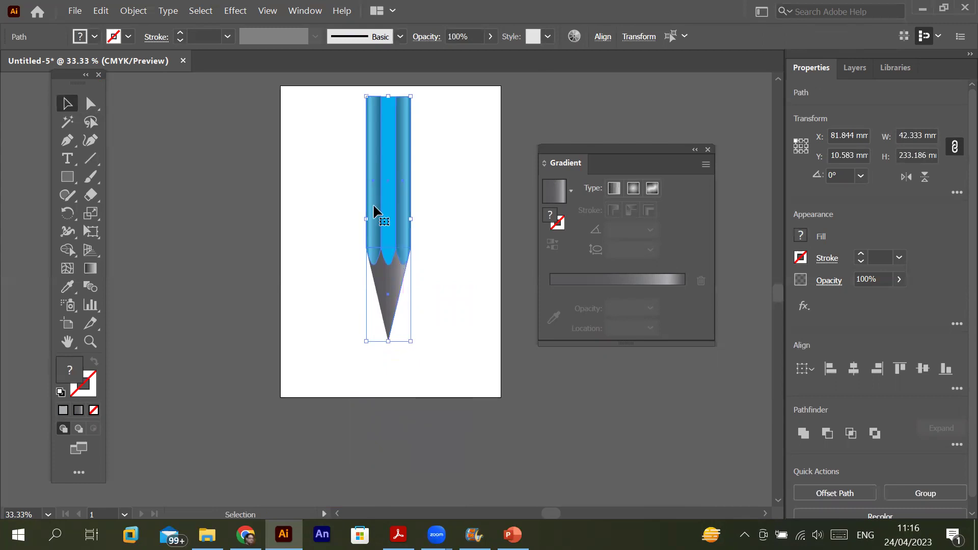
{"action": "mouse_move", "coordinate": [367, 219]}
{"action": "left_mouse_down"}
{"action": "mouse_move", "coordinate": [389, 220]}
{"action": "mouse_move", "coordinate": [387, 249]}
{"action": "left_mouse_up"}
{"action": "scroll", "coordinate": [408, 369], "scroll_direction": "up", "scroll_amount": 1, "text": "alt"}
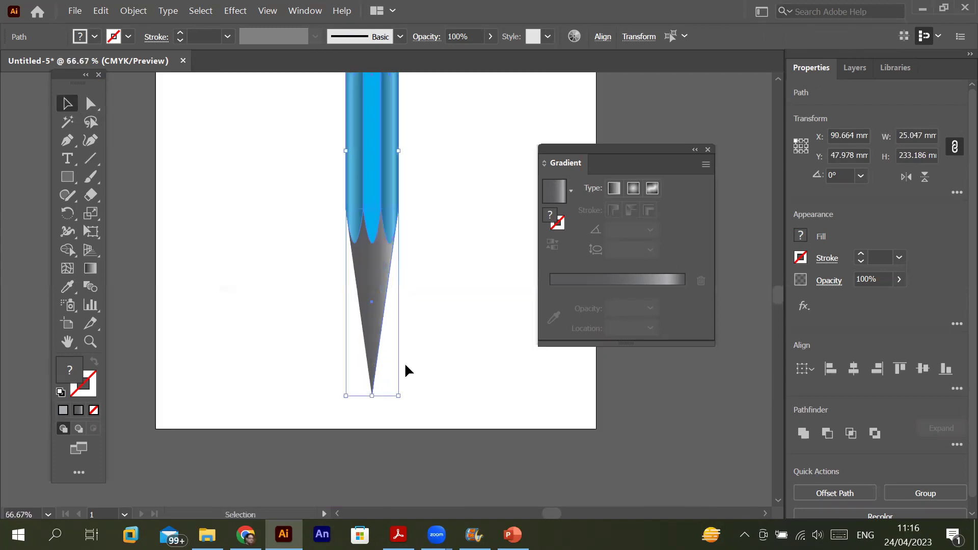
{"action": "left_click", "coordinate": [433, 343]}
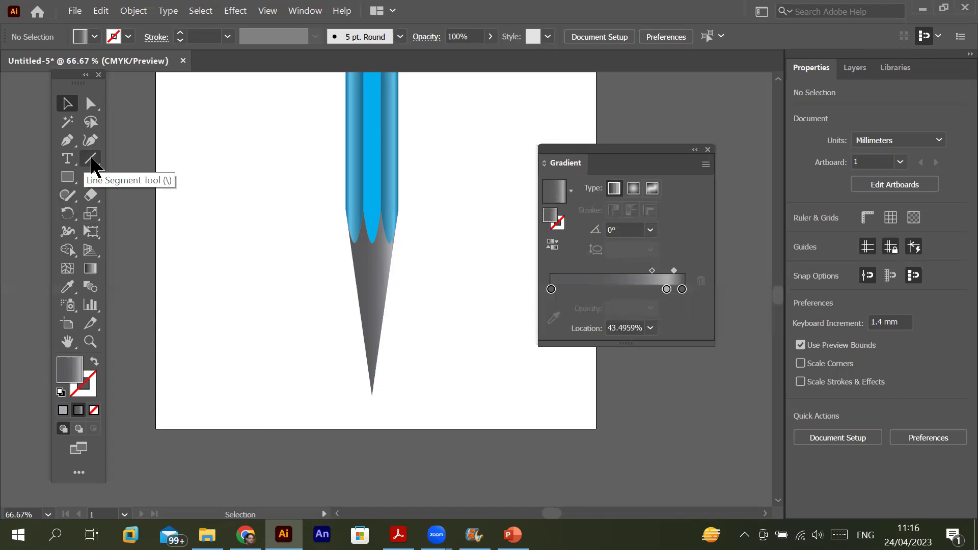
- Draw a slanted line about 61 mm wide at roughly 12° across the lower part of the grey tip
{"action": "left_click", "coordinate": [857, 70]}
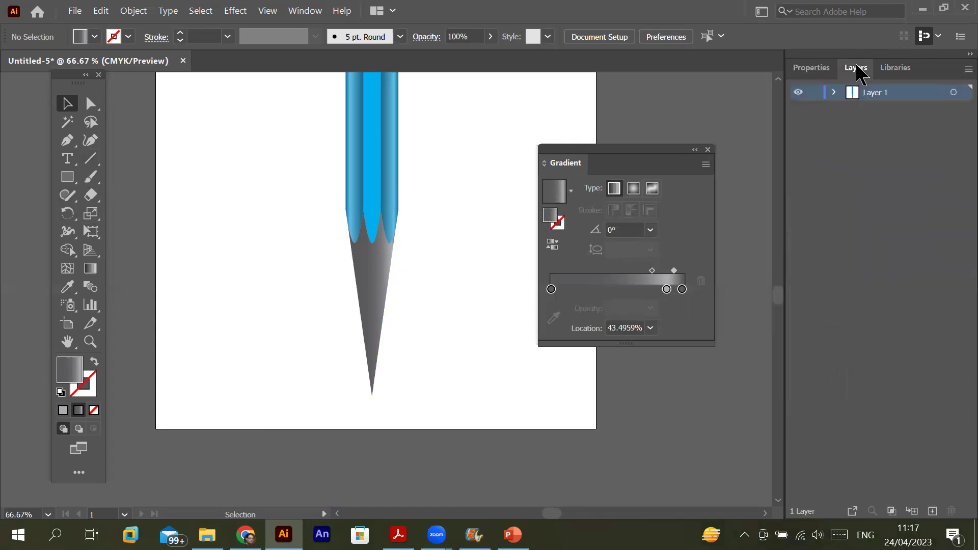
{"action": "left_click", "coordinate": [834, 92]}
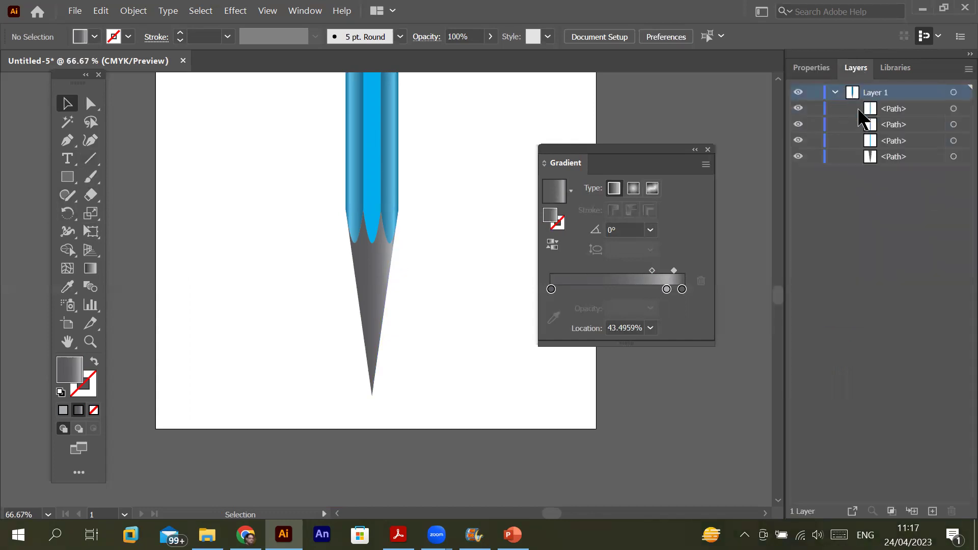
{"action": "left_click", "coordinate": [955, 156]}
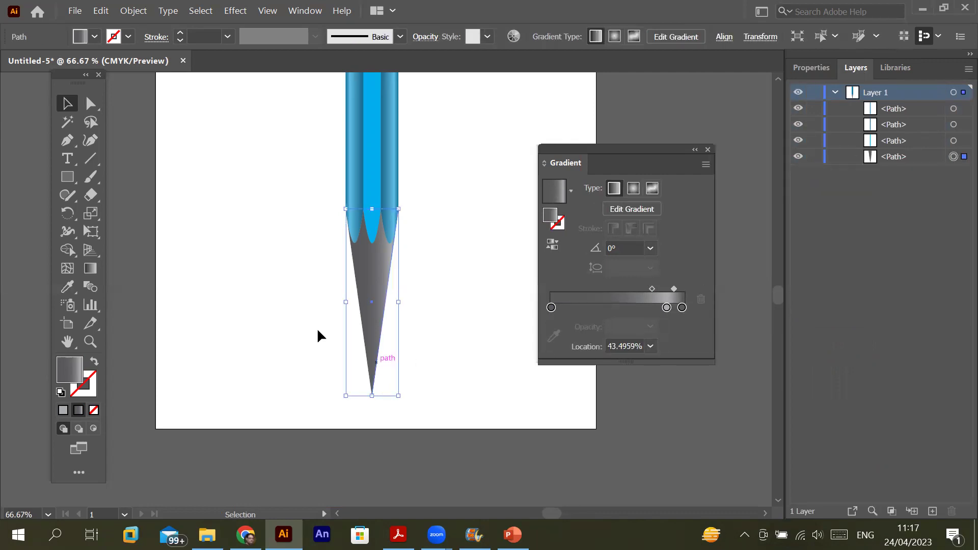
{"action": "left_click", "coordinate": [87, 161]}
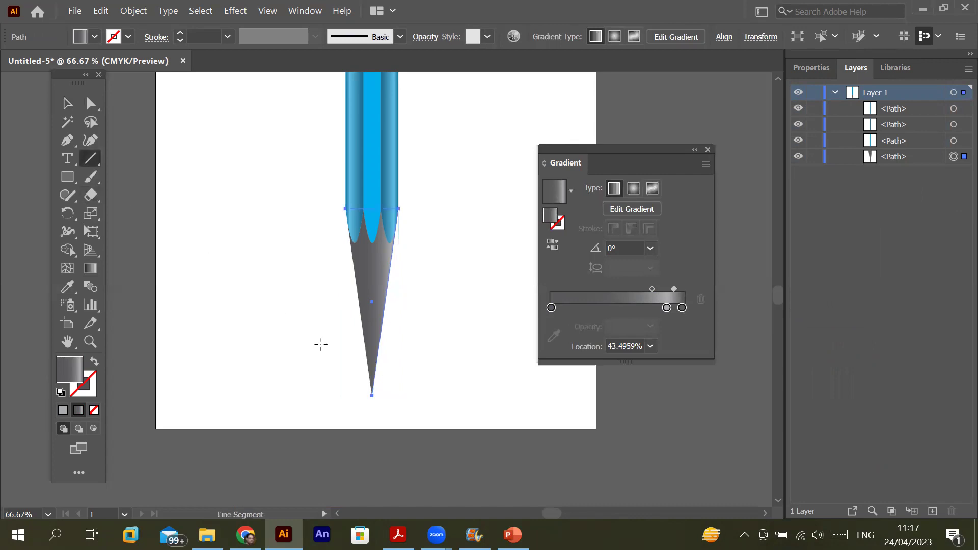
{"action": "left_click_drag", "start_coordinate": [316, 352], "coordinate": [444, 325]}
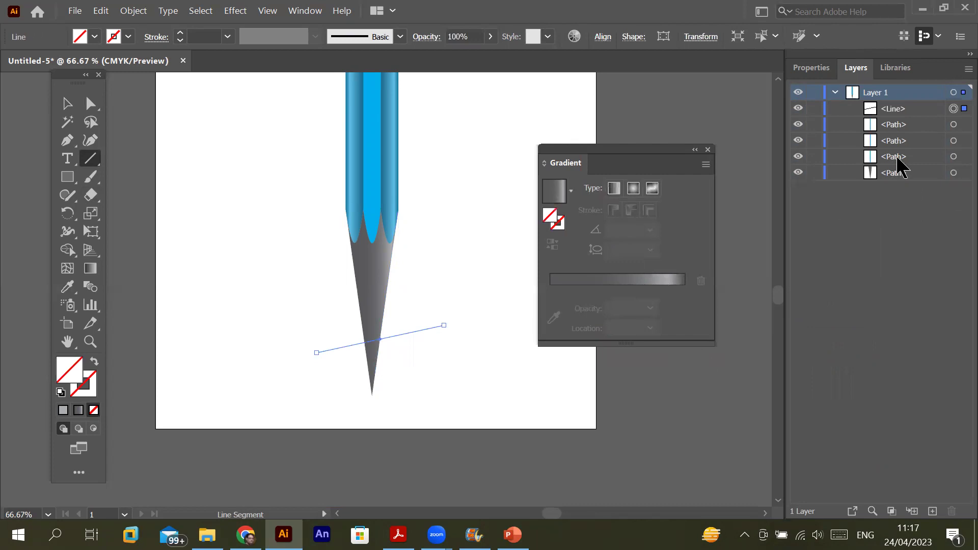
{"action": "left_click", "coordinate": [955, 173]}
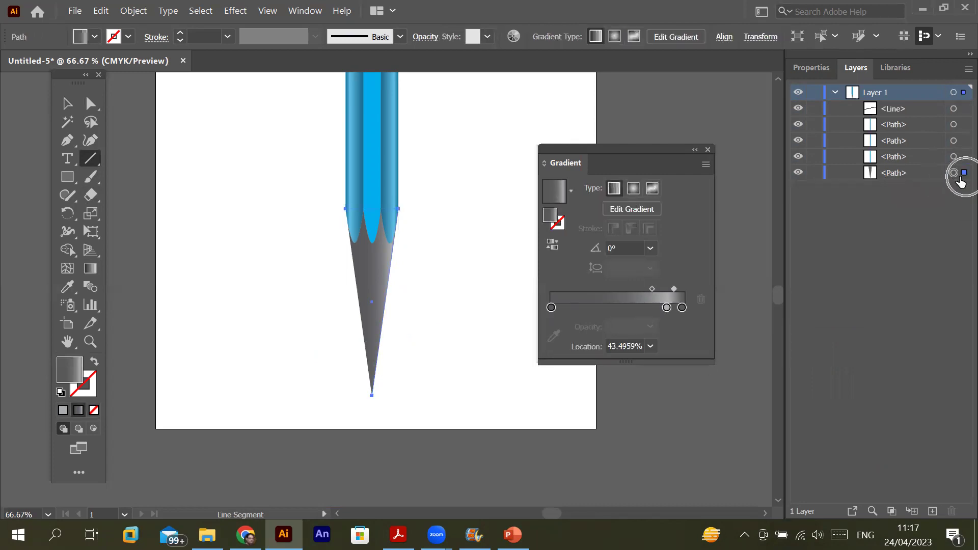
{"action": "left_click", "coordinate": [960, 113], "text": "shift"}
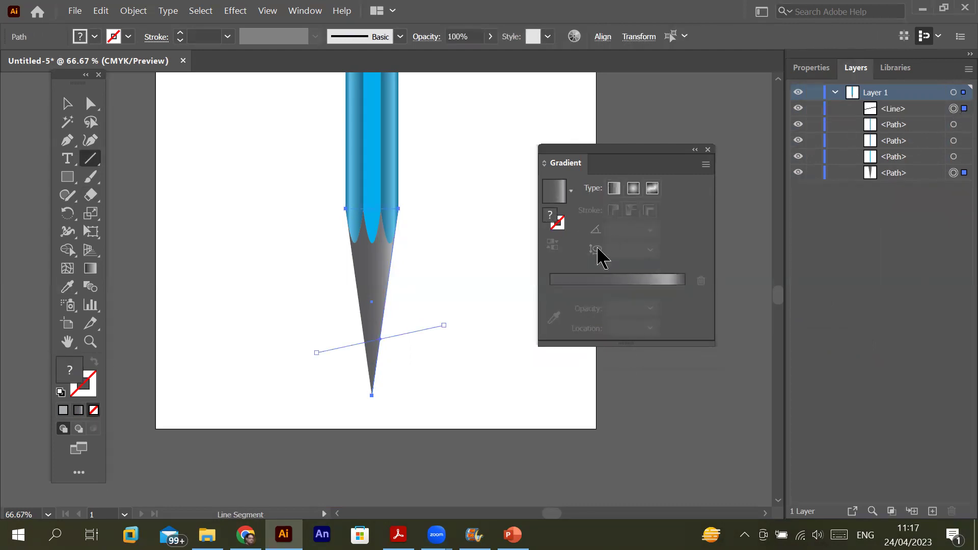
{"action": "left_click", "coordinate": [823, 69]}
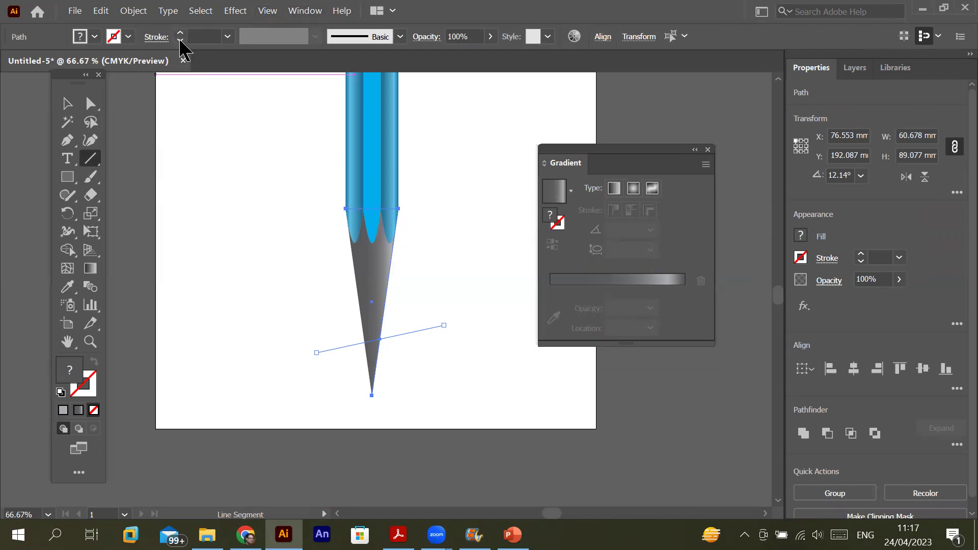
{"action": "left_click", "coordinate": [250, 258]}
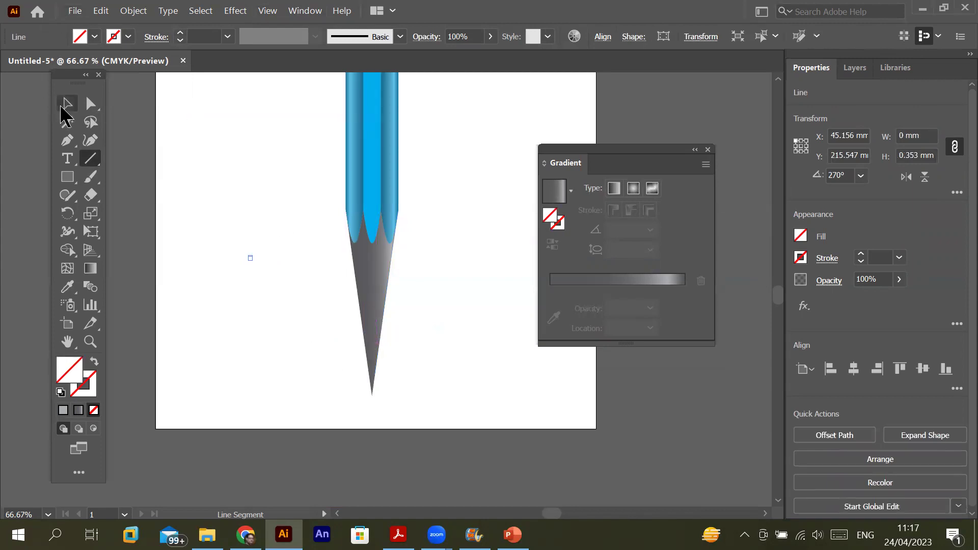
- Give the slanted line across the grey tip a black stroke several points thick
{"action": "left_click", "coordinate": [66, 105]}
{"action": "left_click", "coordinate": [337, 347]}
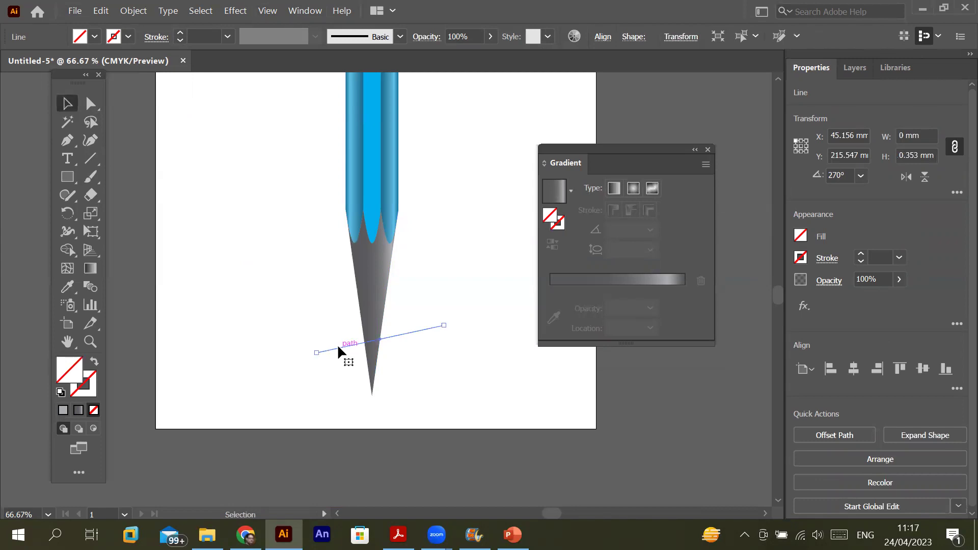
{"action": "left_click", "coordinate": [180, 33]}
{"action": "left_click", "coordinate": [180, 34]}
{"action": "left_click", "coordinate": [180, 33]}
{"action": "left_click", "coordinate": [180, 33]}
{"action": "left_click", "coordinate": [180, 33]}
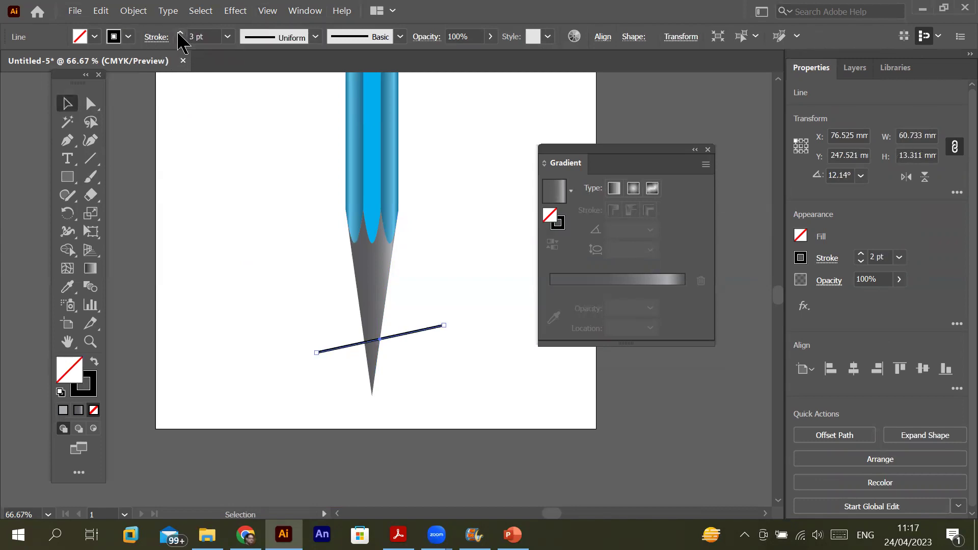
- Divide the grey tip along the slanted line with the Pathfinder's Divide operation
{"action": "left_click", "coordinate": [367, 317], "text": "shift"}
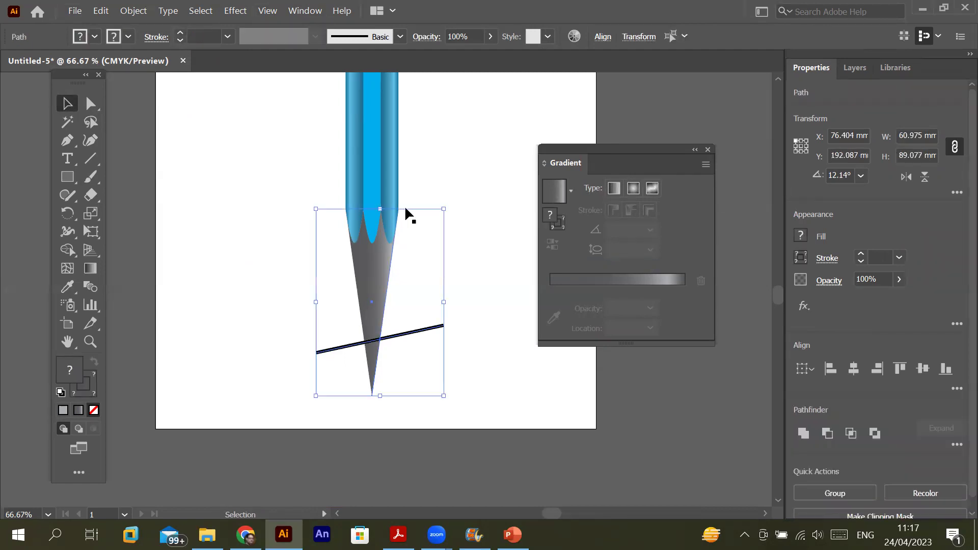
{"action": "left_click", "coordinate": [304, 15]}
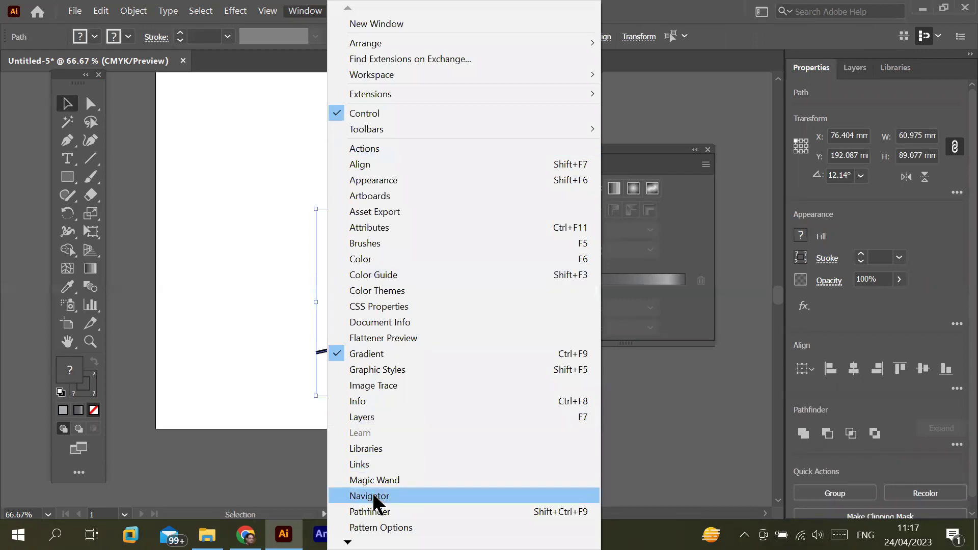
{"action": "left_click", "coordinate": [370, 512]}
{"action": "left_click_drag", "start_coordinate": [211, 483], "coordinate": [673, 124]}
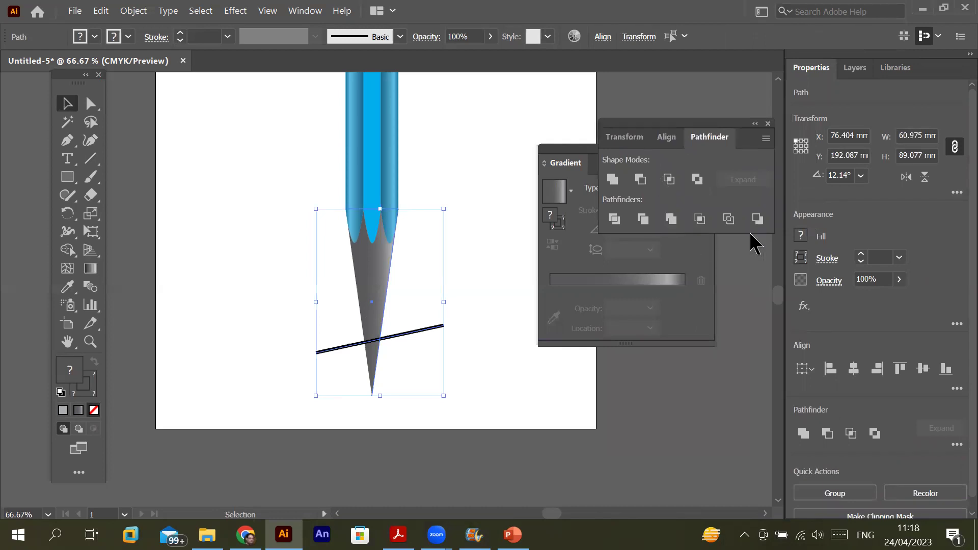
{"action": "left_click", "coordinate": [614, 219]}
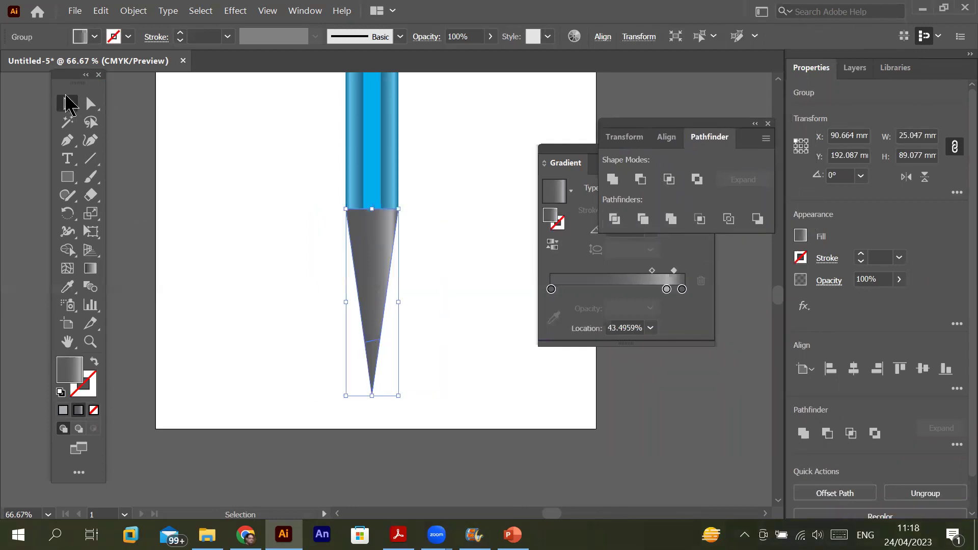
- Fill only the small lower piece of the divided tip with solid black and remove its stroke
{"action": "left_click", "coordinate": [91, 104]}
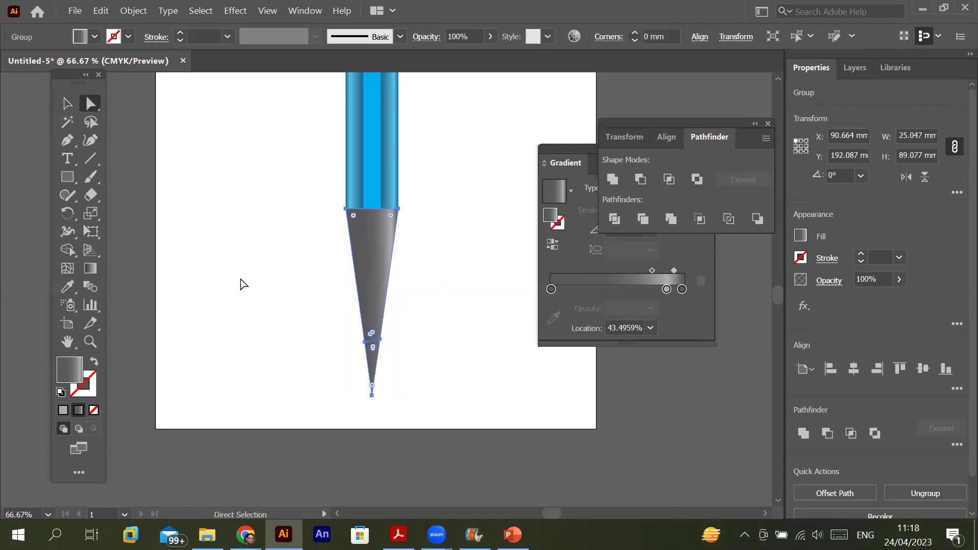
{"action": "left_click", "coordinate": [273, 347]}
{"action": "left_click", "coordinate": [372, 372]}
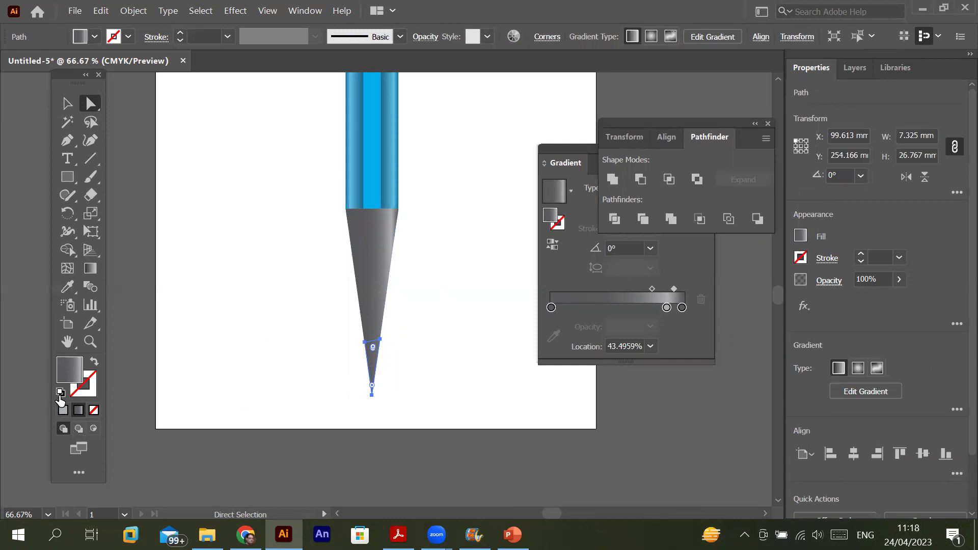
{"action": "left_click", "coordinate": [61, 393]}
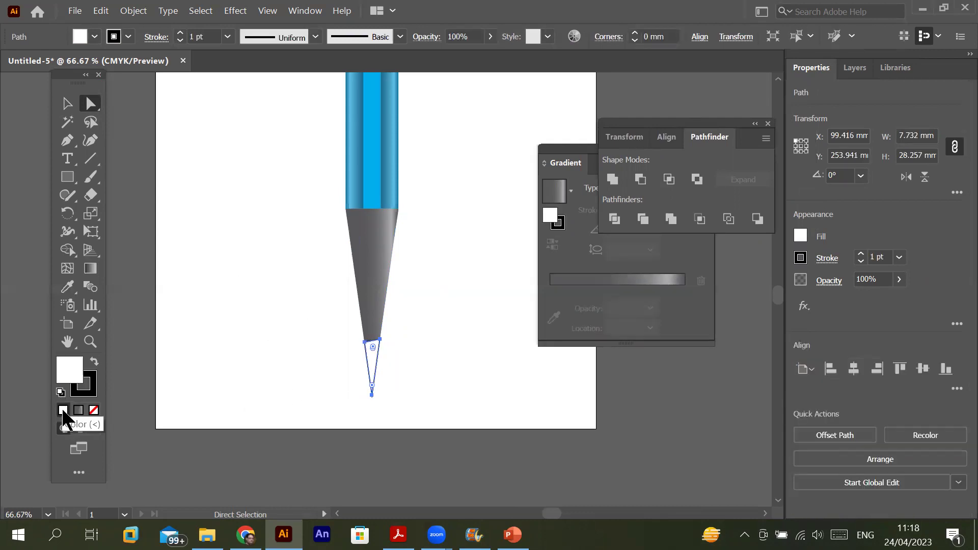
{"action": "left_click", "coordinate": [94, 363]}
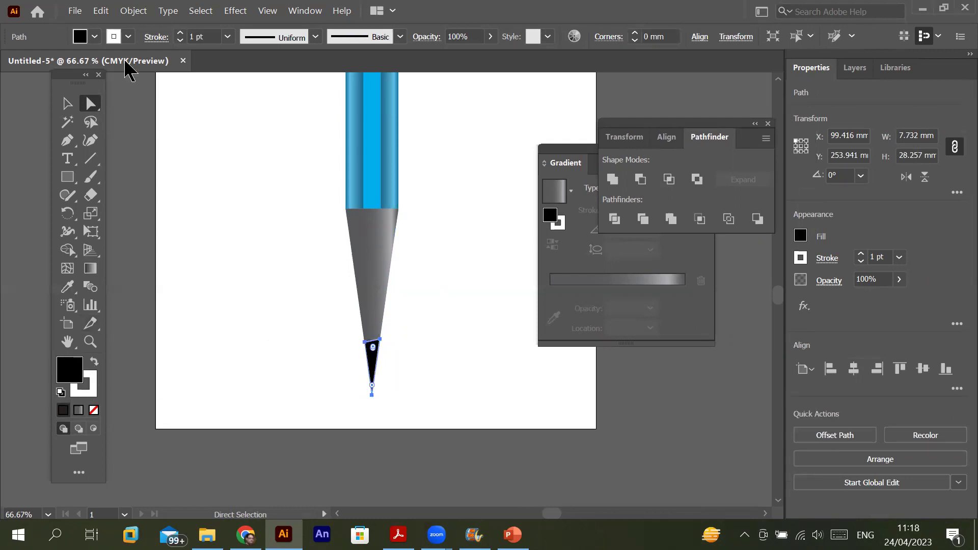
{"action": "left_click", "coordinate": [129, 36]}
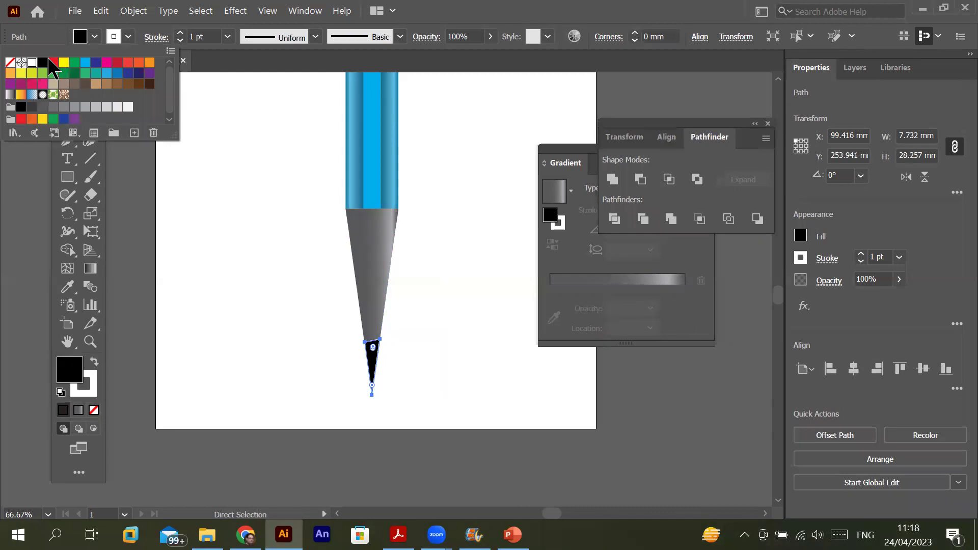
{"action": "left_click", "coordinate": [10, 62]}
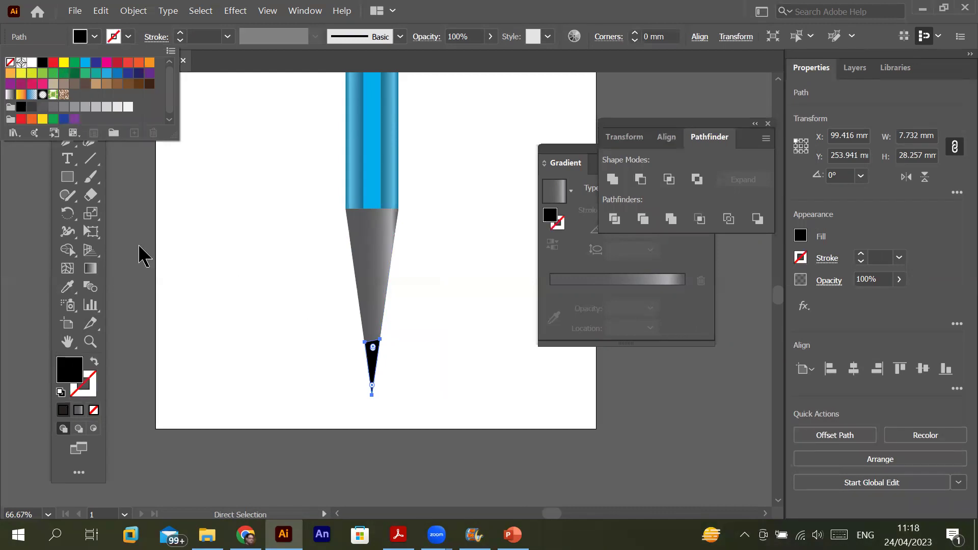
- Apply a linear gradient fill to the pencil's small lead piece and set its starting colour stop to black
{"action": "left_click", "coordinate": [219, 258]}
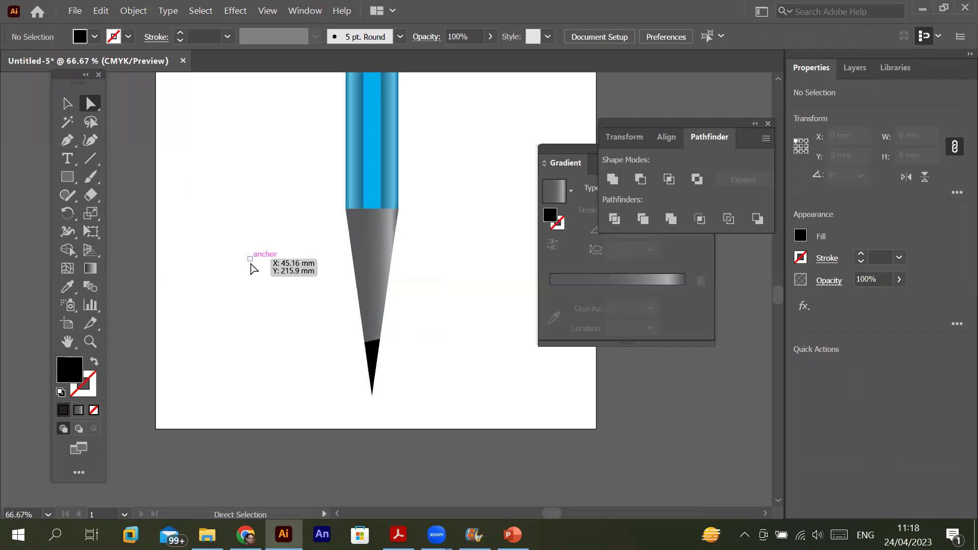
{"action": "left_click", "coordinate": [376, 371]}
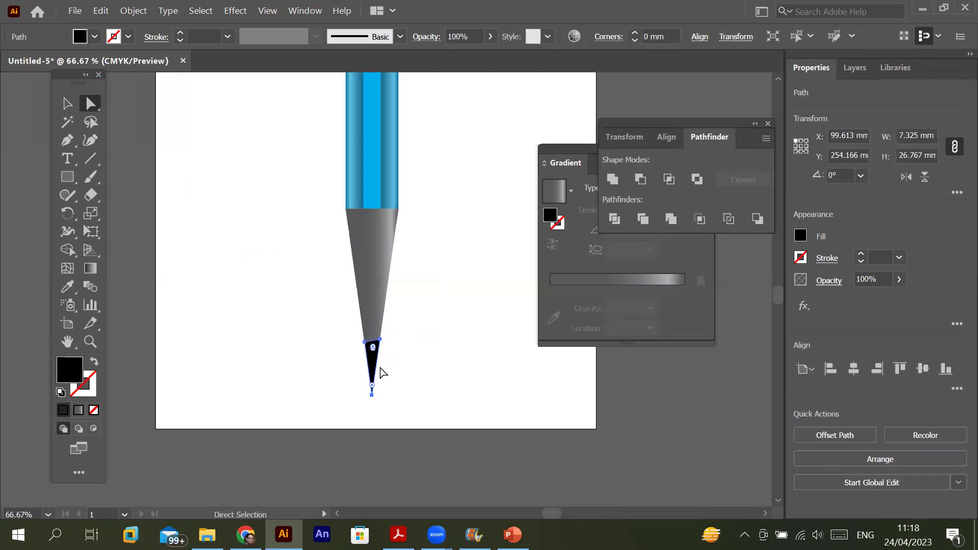
{"action": "left_click", "coordinate": [571, 197]}
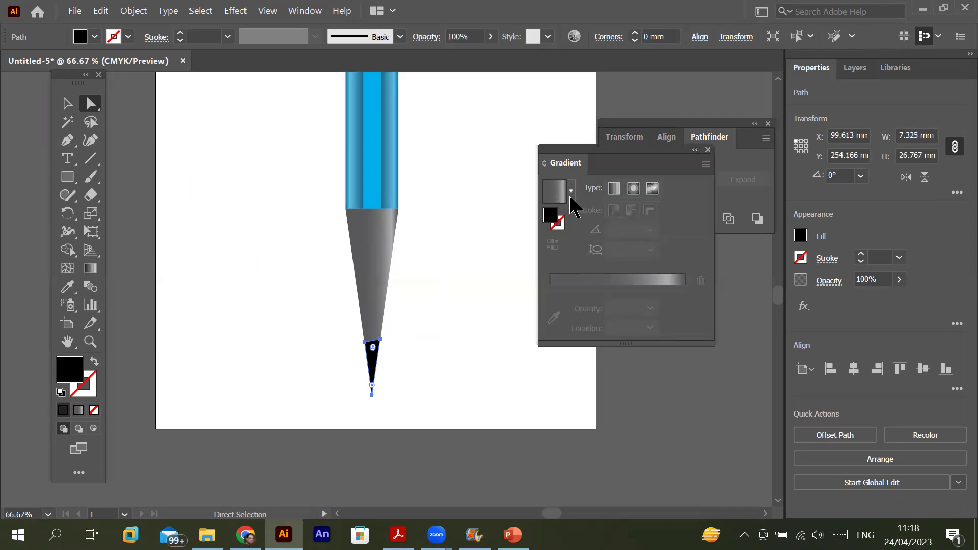
{"action": "left_click", "coordinate": [479, 227]}
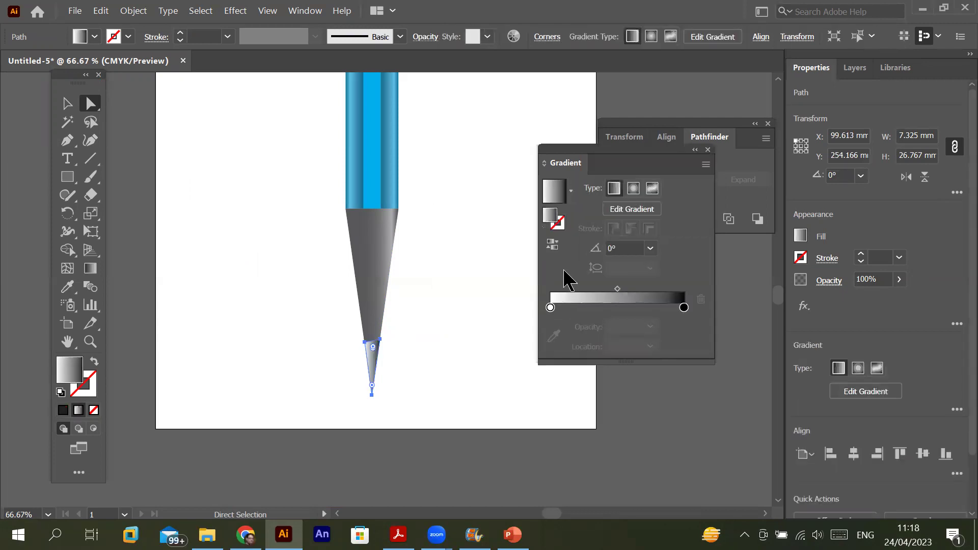
{"action": "left_click", "coordinate": [550, 308]}
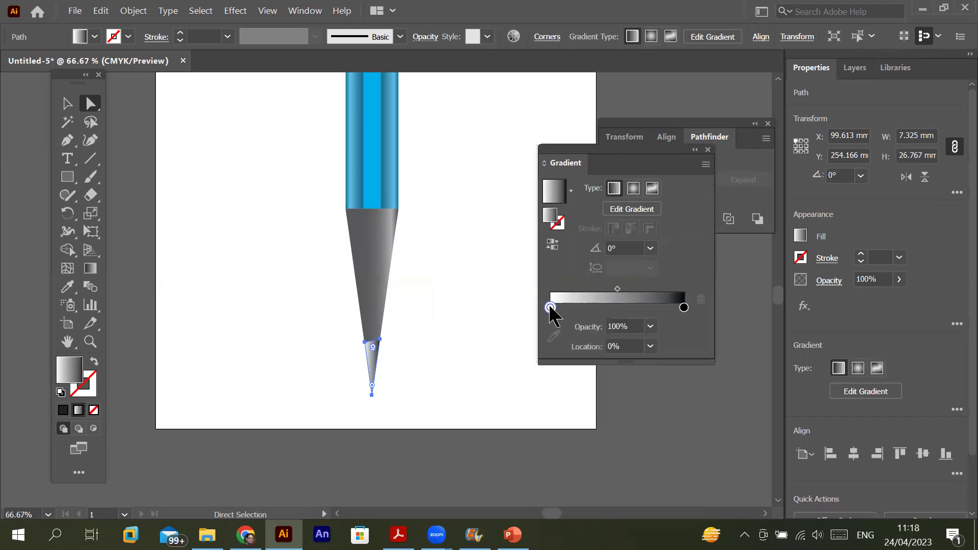
{"action": "double_click", "coordinate": [550, 308]}
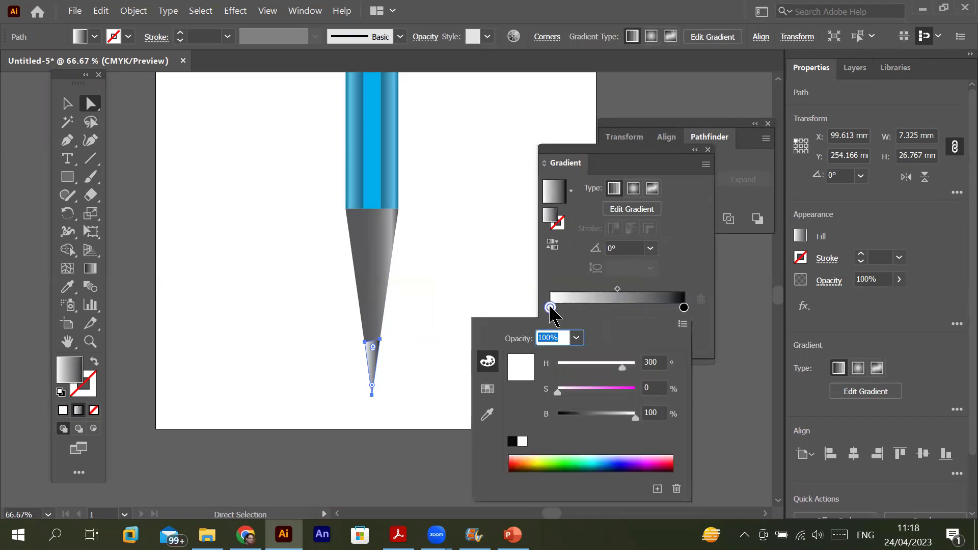
{"action": "left_click", "coordinate": [487, 389]}
{"action": "left_click", "coordinate": [520, 356]}
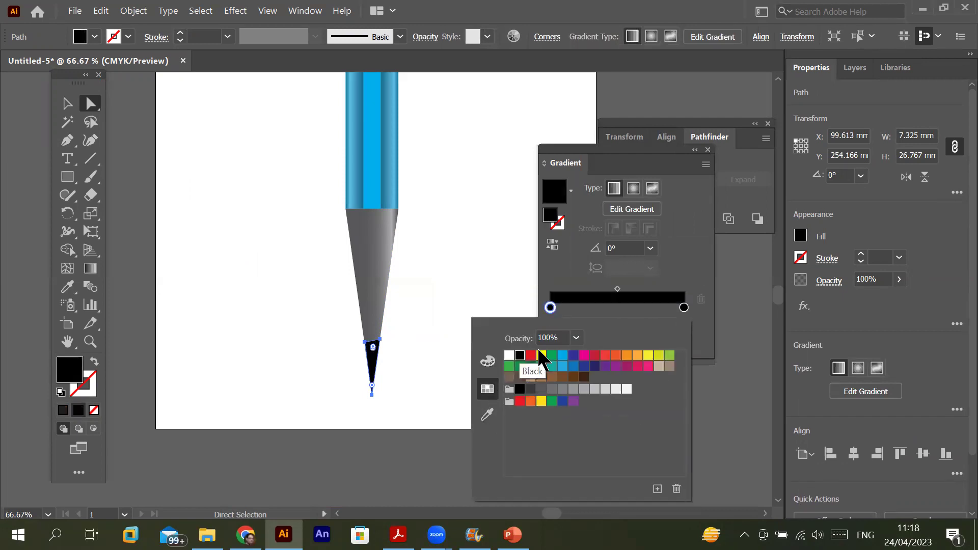
- Add a colour stop at about 85% in the lead's gradient and make it white
{"action": "left_click", "coordinate": [664, 308]}
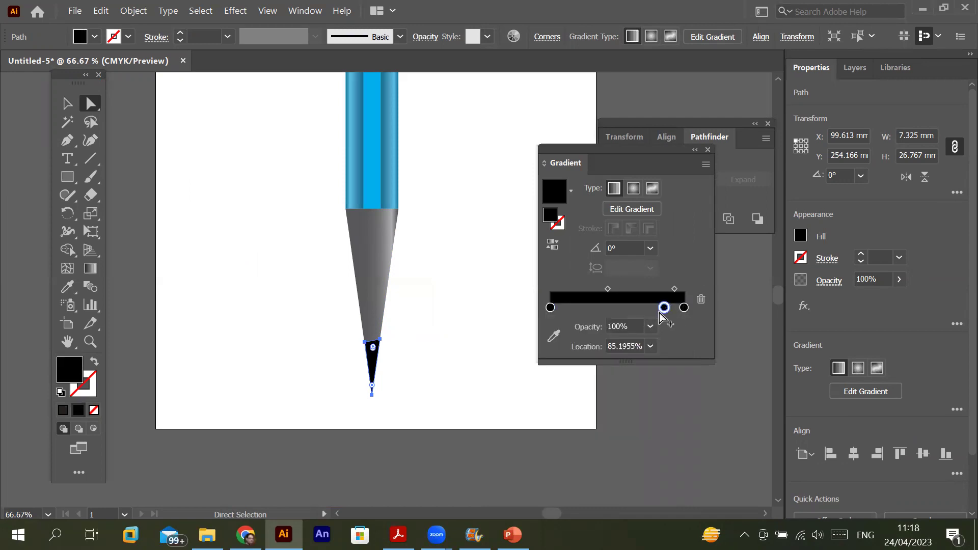
{"action": "double_click", "coordinate": [664, 308]}
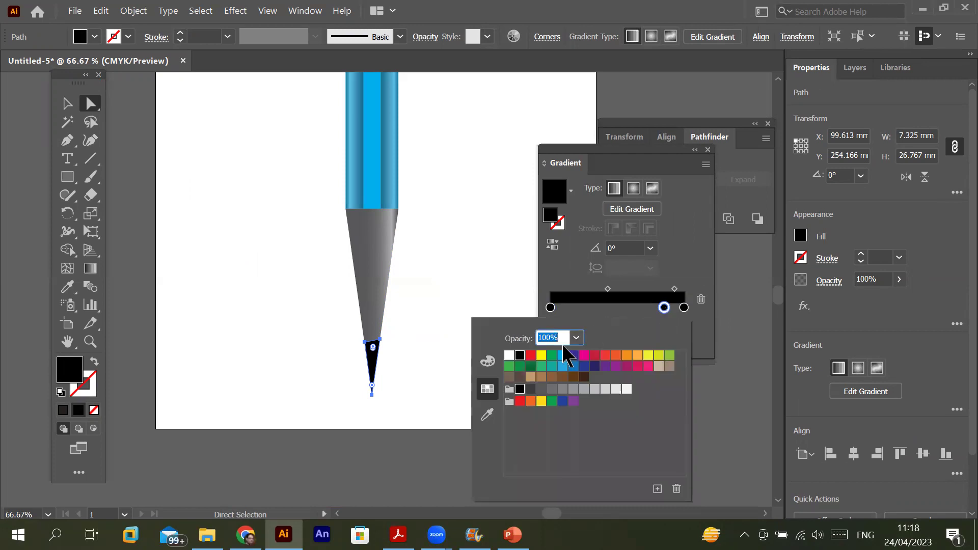
{"action": "left_click", "coordinate": [509, 355]}
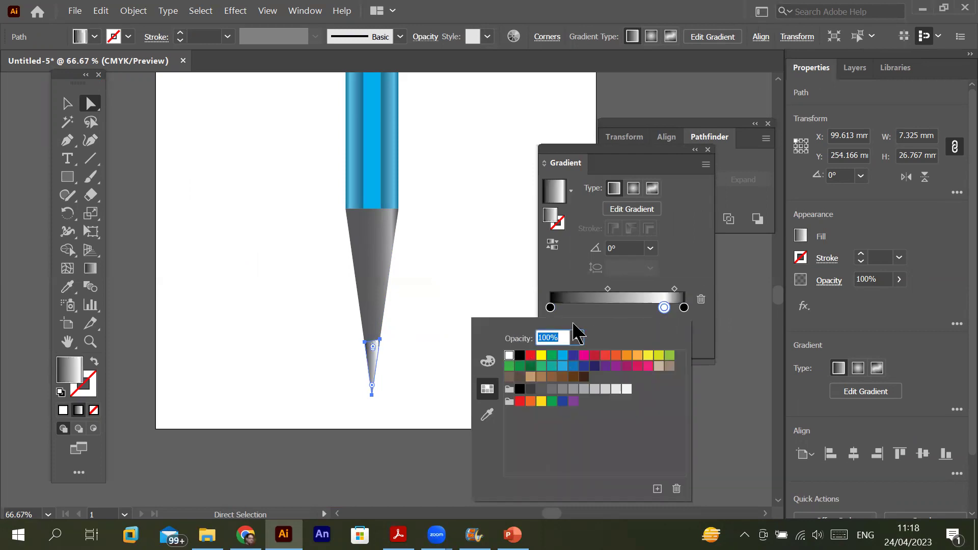
- Shift the midpoint between the lead gradient's starting black stop and the white stop to 87%
{"action": "left_click", "coordinate": [607, 293]}
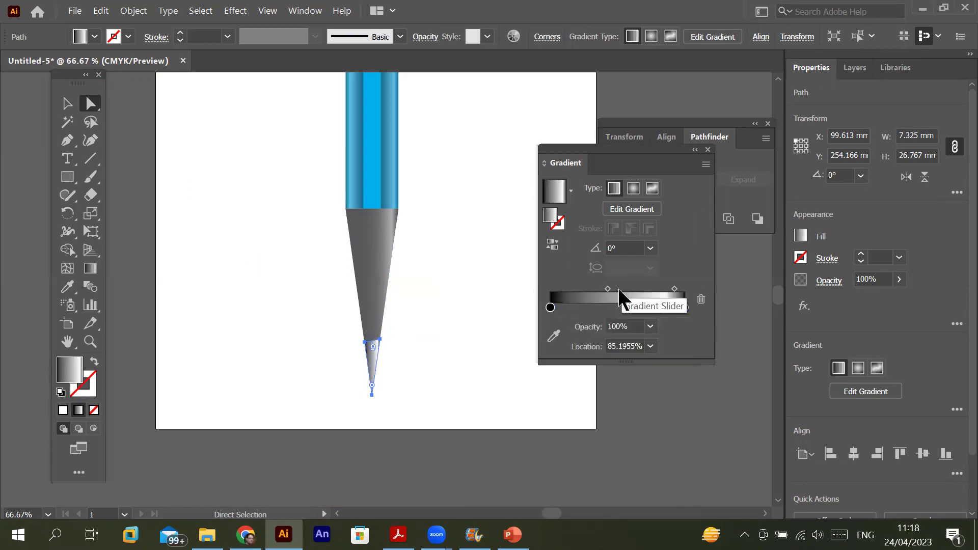
{"action": "left_click", "coordinate": [609, 291]}
{"action": "left_click_drag", "start_coordinate": [609, 289], "coordinate": [669, 289]}
{"action": "left_click", "coordinate": [651, 289]}
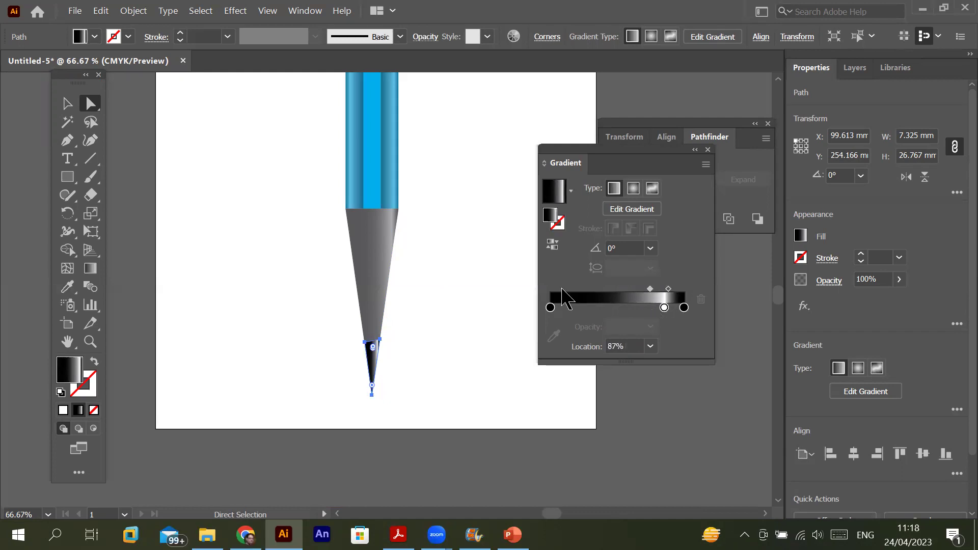
- Move the white stop of the lead's gradient to about 80% directly on the artwork, and deselect the lead
{"action": "left_click", "coordinate": [634, 210]}
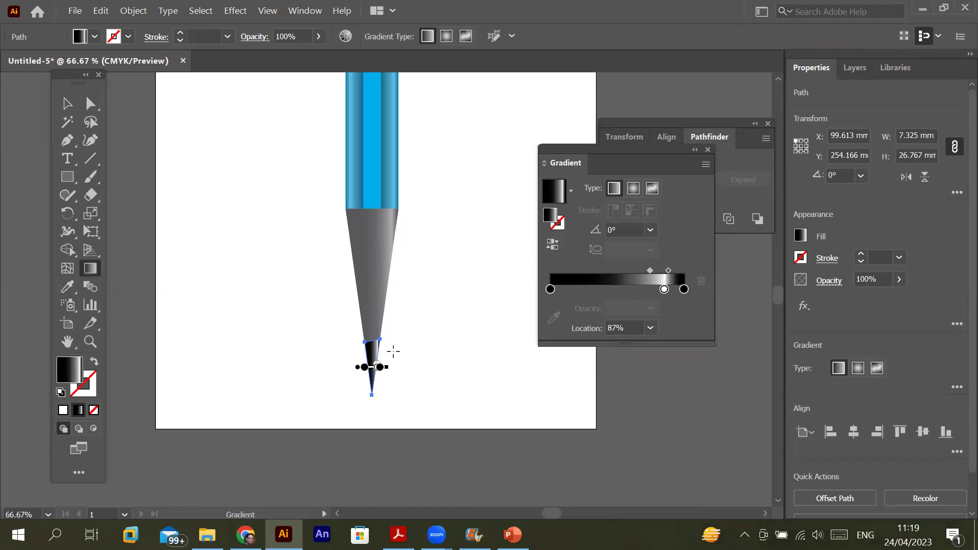
{"action": "scroll", "coordinate": [371, 388], "scroll_direction": "up", "scroll_amount": 7}
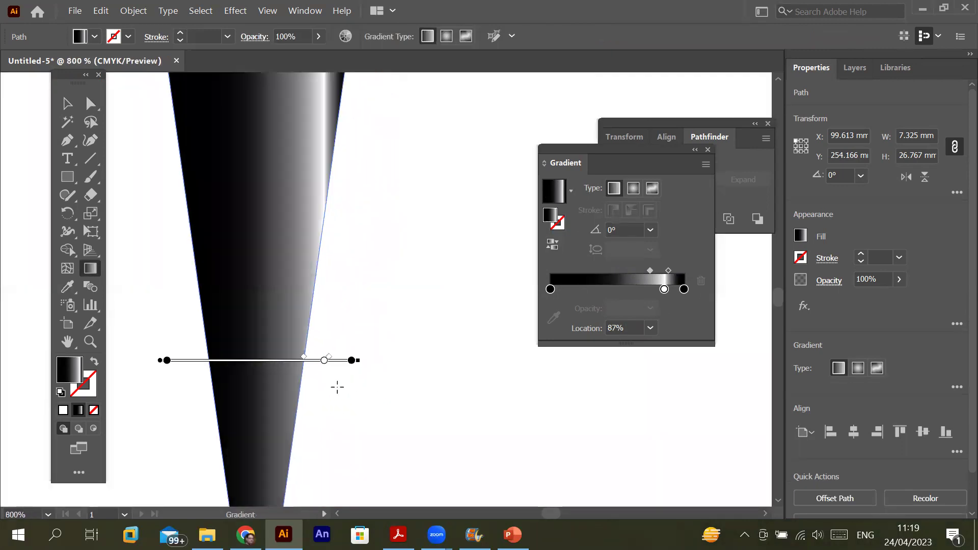
{"action": "scroll", "coordinate": [338, 387], "scroll_direction": "up", "scroll_amount": 2}
{"action": "scroll", "coordinate": [338, 387], "scroll_direction": "down", "scroll_amount": 1}
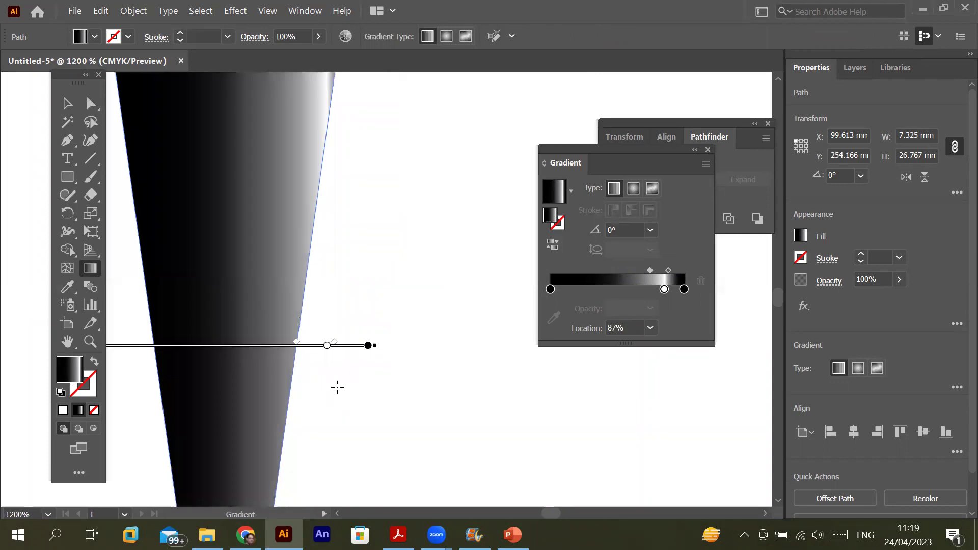
{"action": "scroll", "coordinate": [337, 387], "scroll_direction": "down", "scroll_amount": 2}
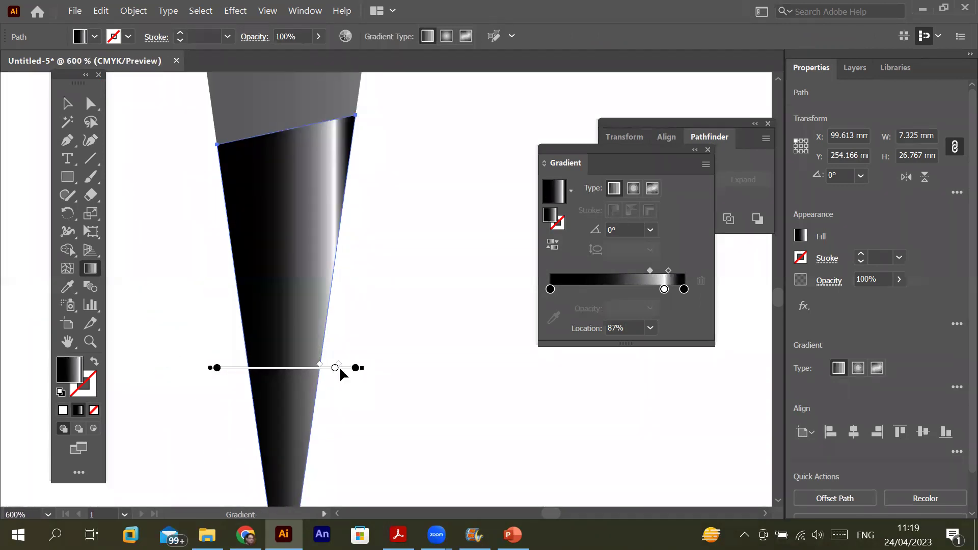
{"action": "left_click_drag", "start_coordinate": [335, 368], "coordinate": [324, 368]}
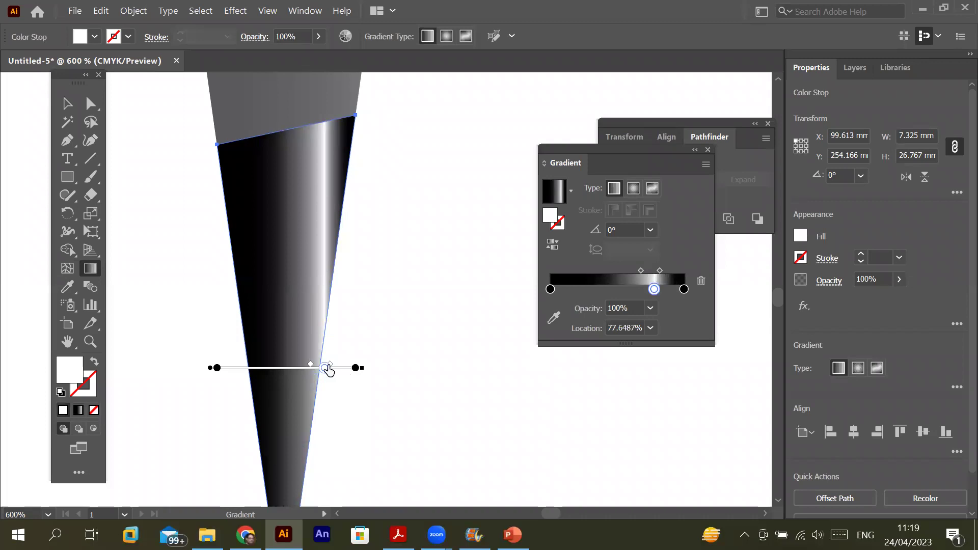
{"action": "mouse_move", "coordinate": [326, 372]}
{"action": "left_mouse_down"}
{"action": "mouse_move", "coordinate": [336, 375]}
{"action": "mouse_move", "coordinate": [326, 374]}
{"action": "left_mouse_up"}
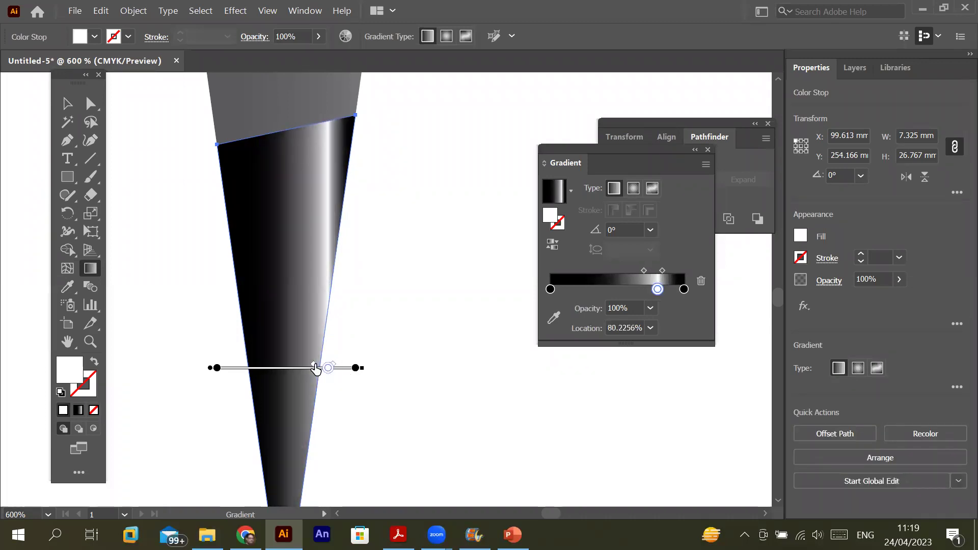
{"action": "scroll", "coordinate": [399, 389], "scroll_direction": "down", "scroll_amount": 4}
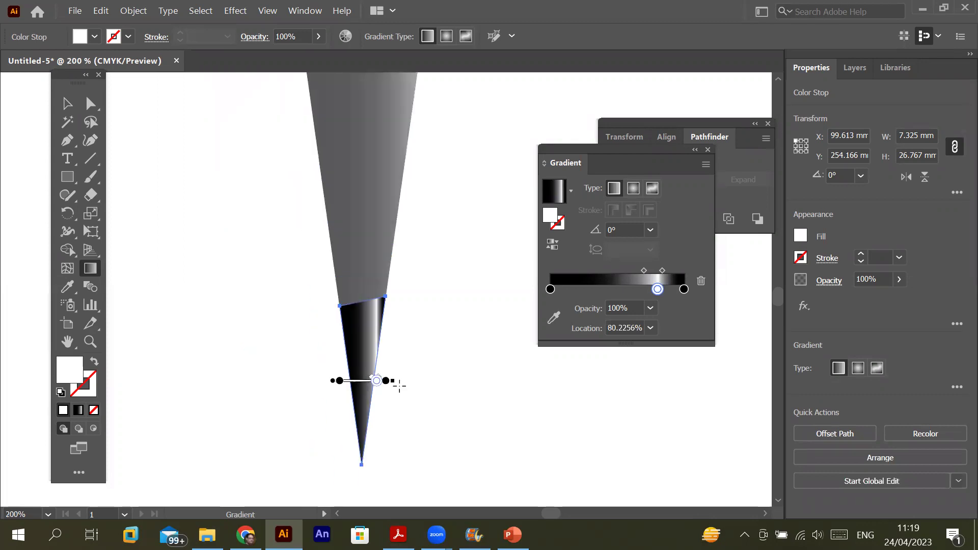
{"action": "scroll", "coordinate": [399, 392], "scroll_direction": "down", "scroll_amount": 2}
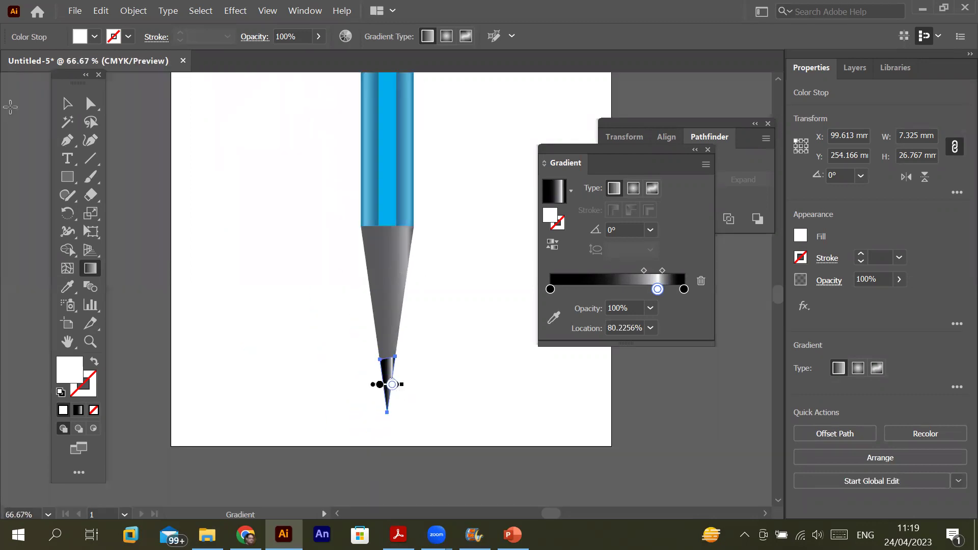
{"action": "left_click", "coordinate": [68, 104]}
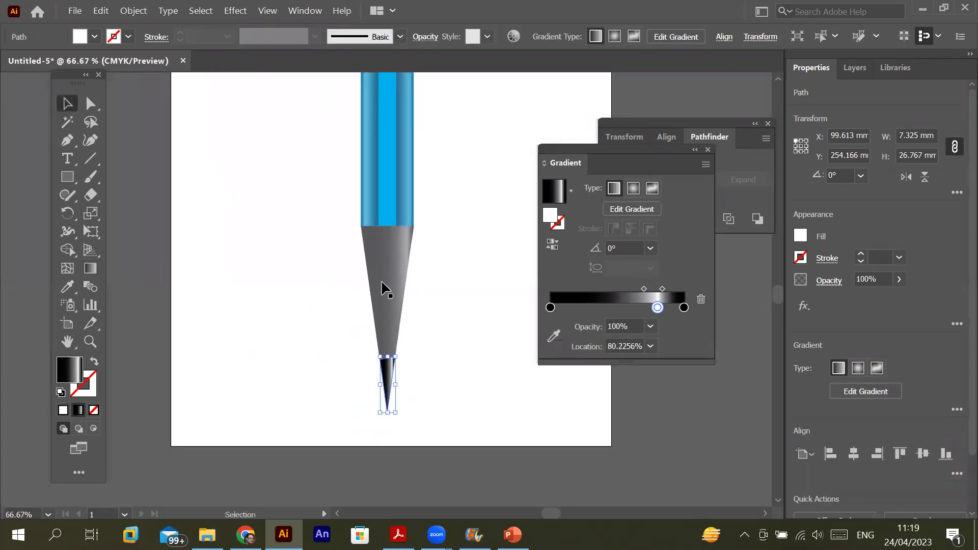
{"action": "left_click", "coordinate": [350, 317]}
{"action": "scroll", "coordinate": [480, 252], "scroll_direction": "up", "scroll_amount": 3}
{"action": "scroll", "coordinate": [480, 252], "scroll_direction": "down", "scroll_amount": 5}
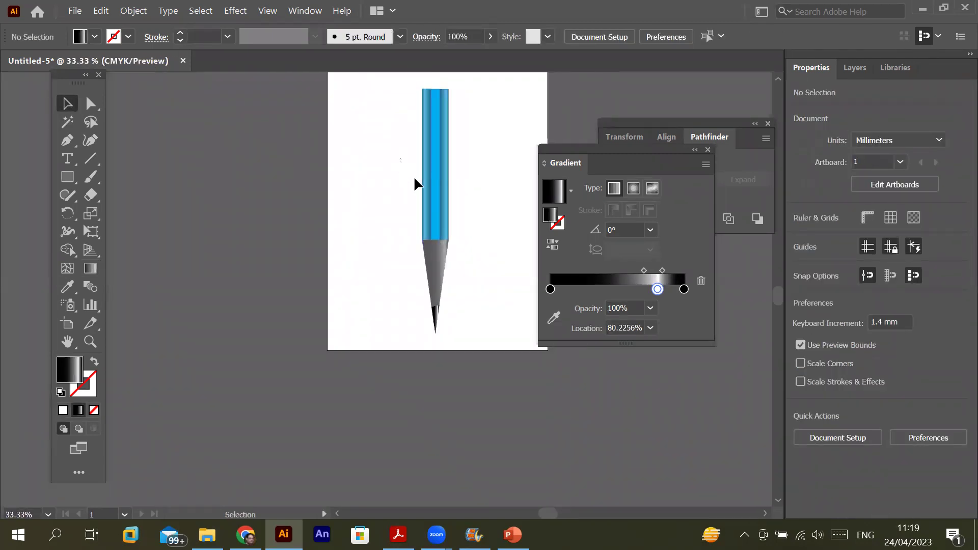
- Bring the three blue strips of the pencil body to the front so they overlap the grey tip
{"action": "left_click_drag", "start_coordinate": [474, 190], "coordinate": [474, 190]}
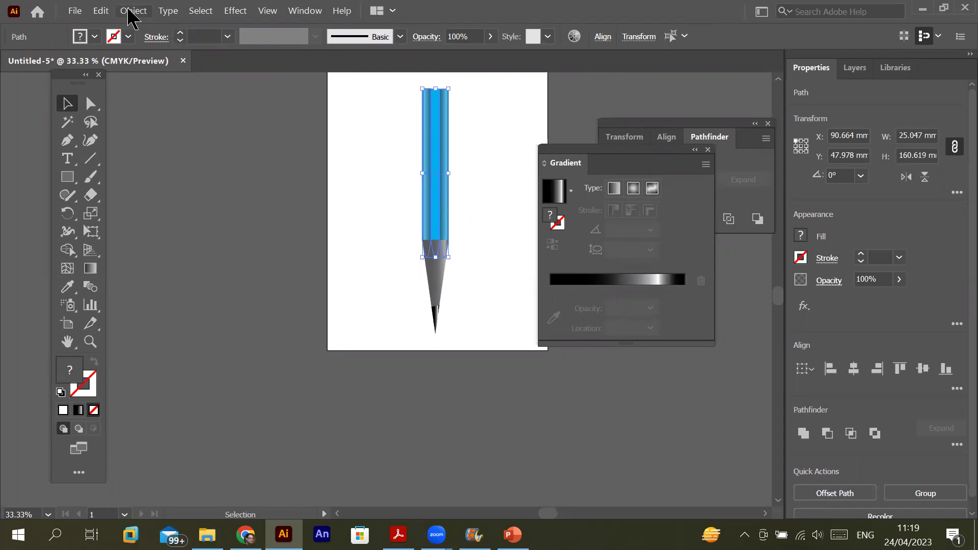
{"action": "right_click", "coordinate": [433, 144]}
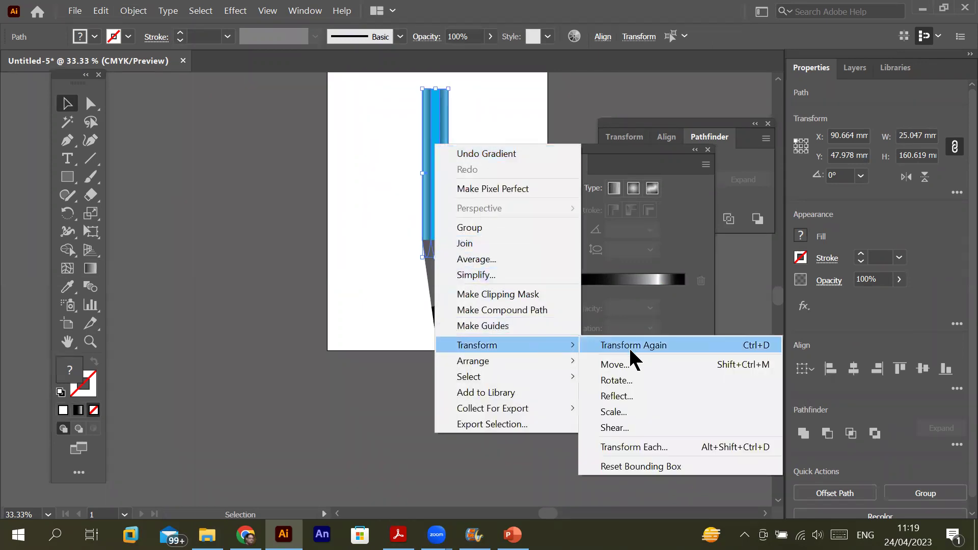
{"action": "mouse_move", "coordinate": [556, 361]}
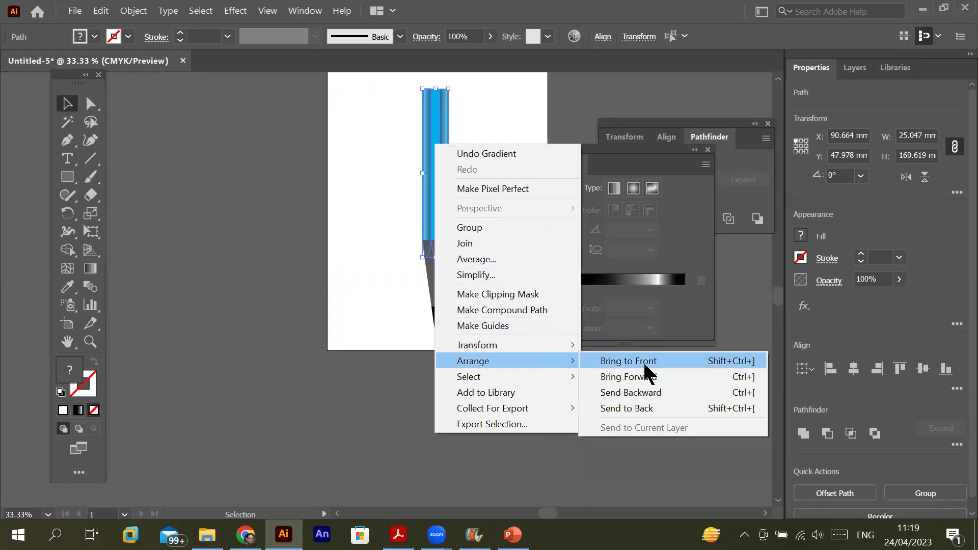
{"action": "left_click", "coordinate": [643, 361]}
{"action": "left_click", "coordinate": [376, 303]}
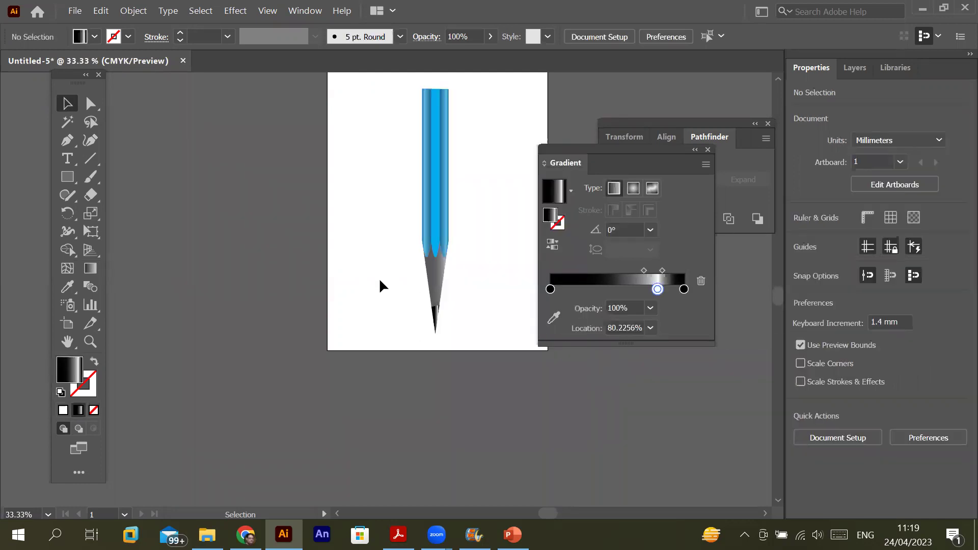
- Draw a rectangle about 25 mm wide and 33 mm high directly above the pencil body, matching its width
{"action": "left_click", "coordinate": [778, 79]}
{"action": "left_click", "coordinate": [778, 79]}
{"action": "left_click", "coordinate": [778, 79]}
{"action": "left_click", "coordinate": [778, 79]}
{"action": "left_click", "coordinate": [778, 79]}
{"action": "left_click", "coordinate": [778, 79]}
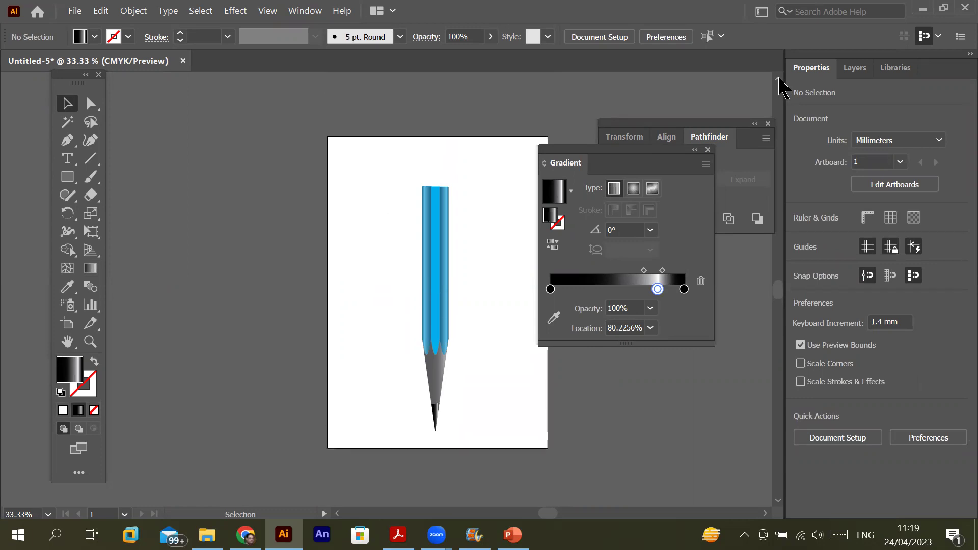
{"action": "left_click", "coordinate": [68, 177]}
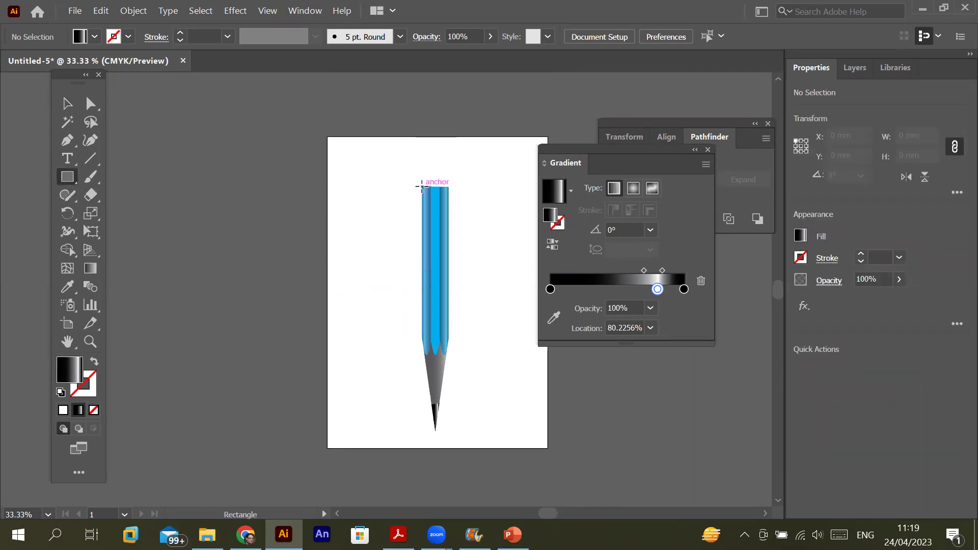
{"action": "left_click_drag", "start_coordinate": [421, 187], "coordinate": [450, 152]}
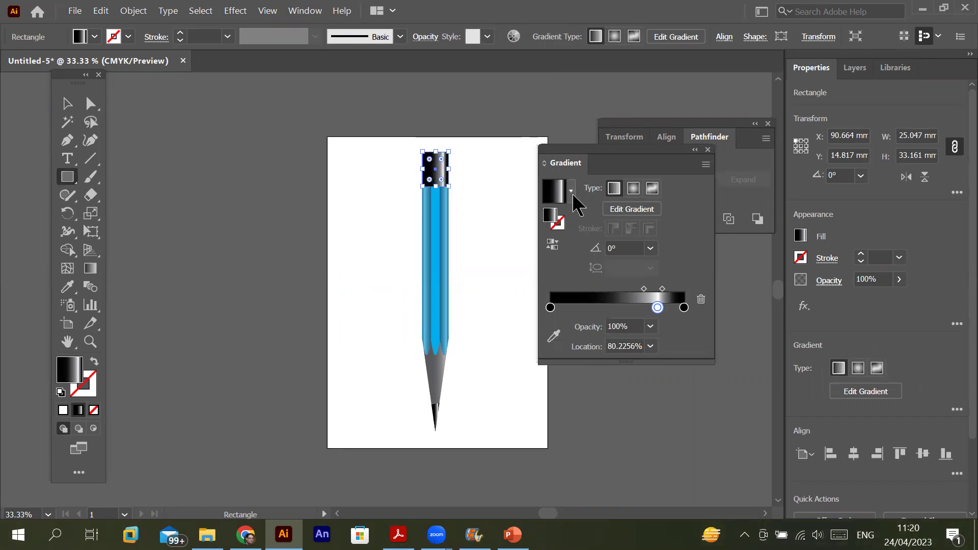
- Set the rectangle gradient's starting stop to orange and its end stop to the red C=0 M=90 Y=85 K=0
{"action": "left_click", "coordinate": [549, 308]}
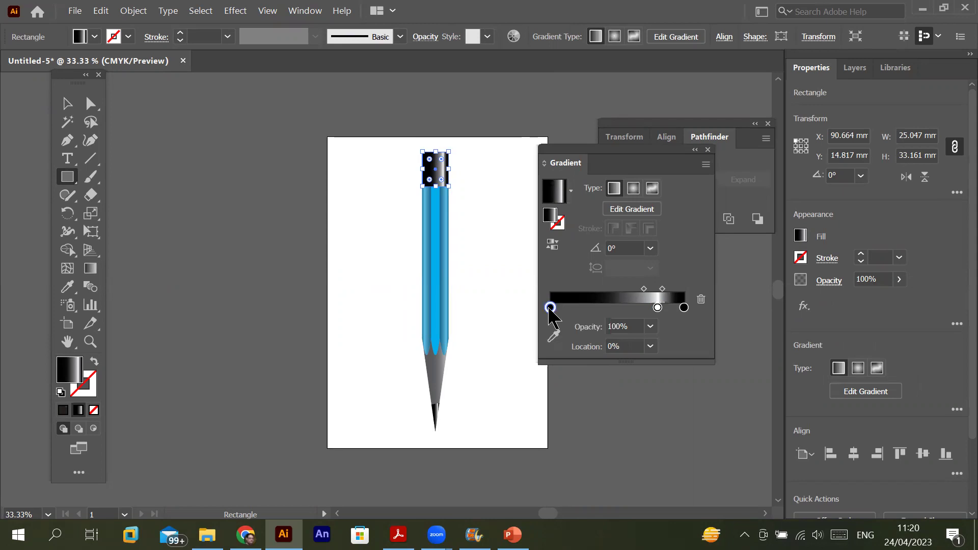
{"action": "double_click", "coordinate": [550, 308]}
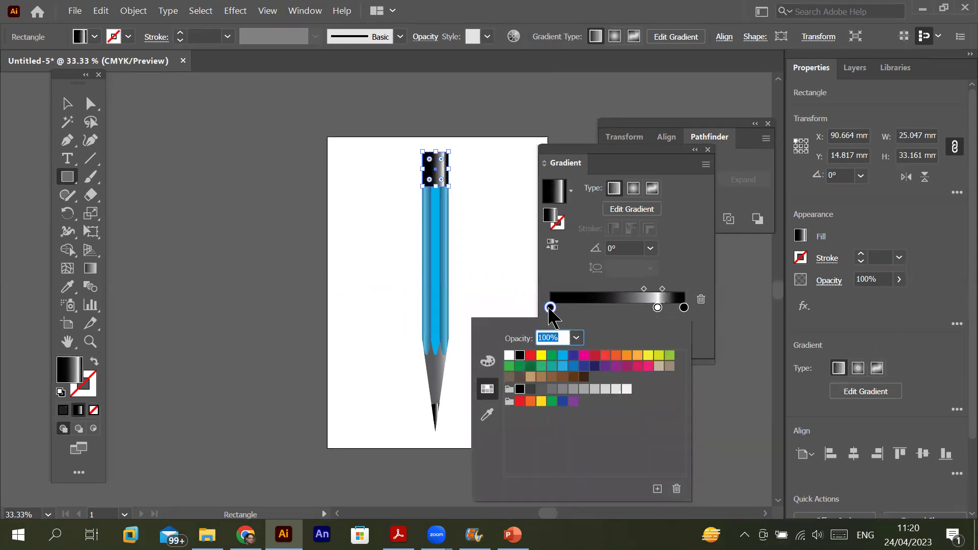
{"action": "left_click", "coordinate": [616, 355]}
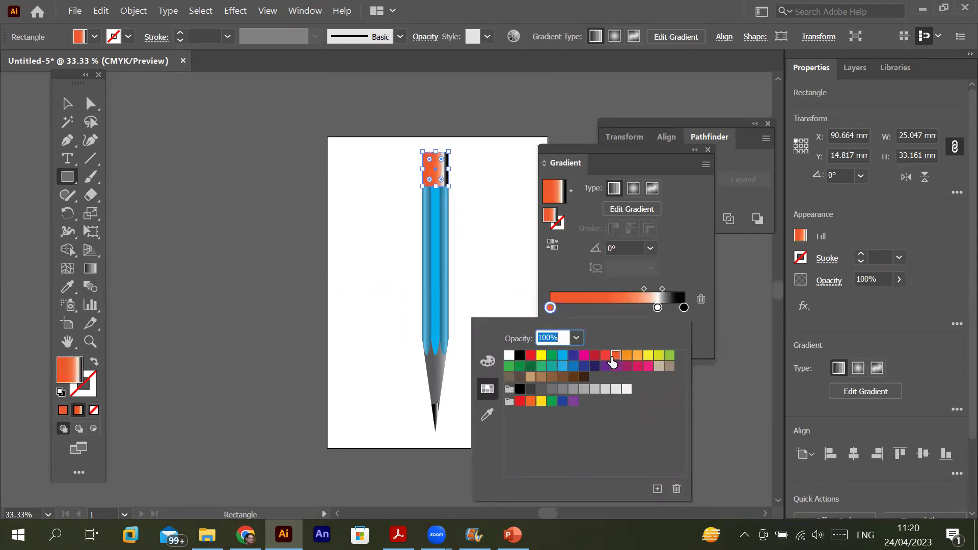
{"action": "left_click", "coordinate": [684, 308]}
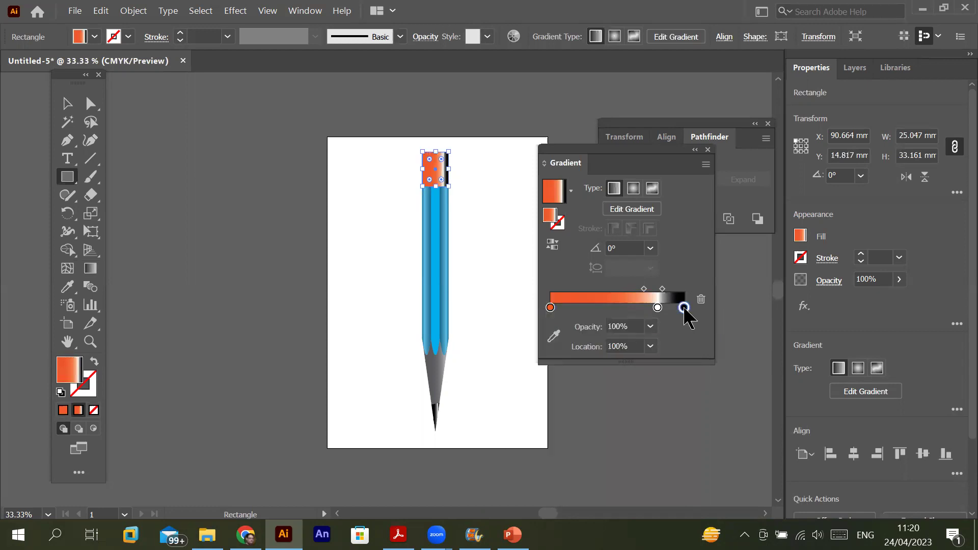
{"action": "double_click", "coordinate": [683, 308]}
{"action": "left_click", "coordinate": [605, 356]}
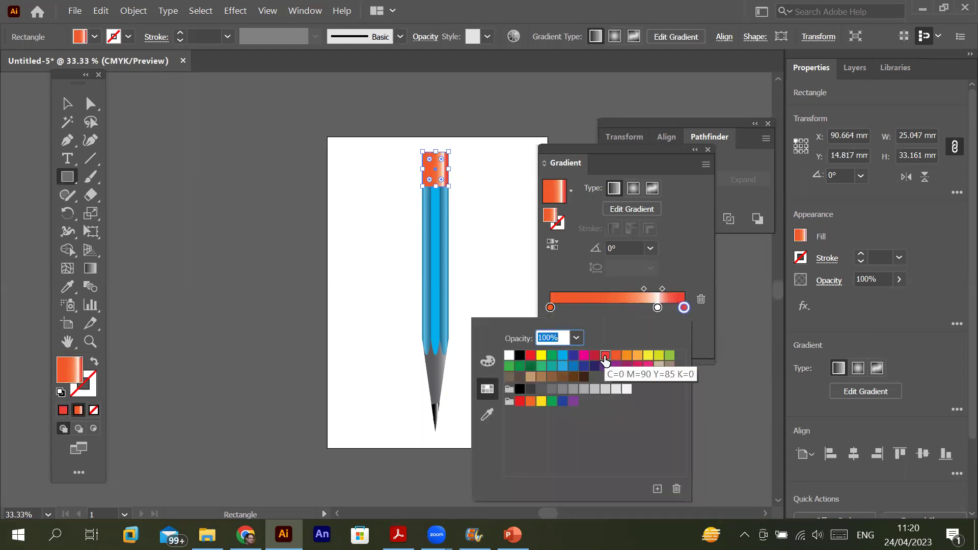
- Check the colour of the white stop in the eraser's gradient, and deselect the eraser to view the whole pencil
{"action": "left_click", "coordinate": [657, 308]}
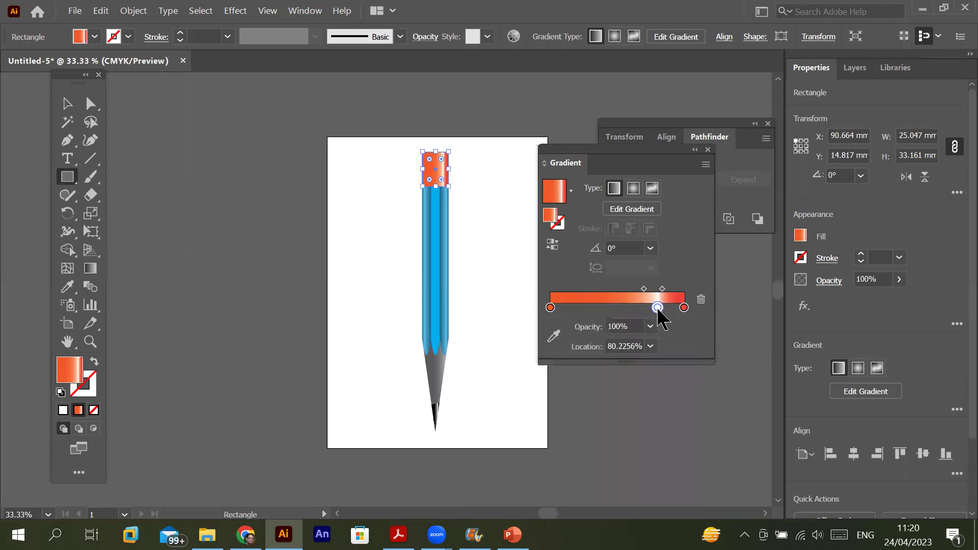
{"action": "double_click", "coordinate": [658, 308]}
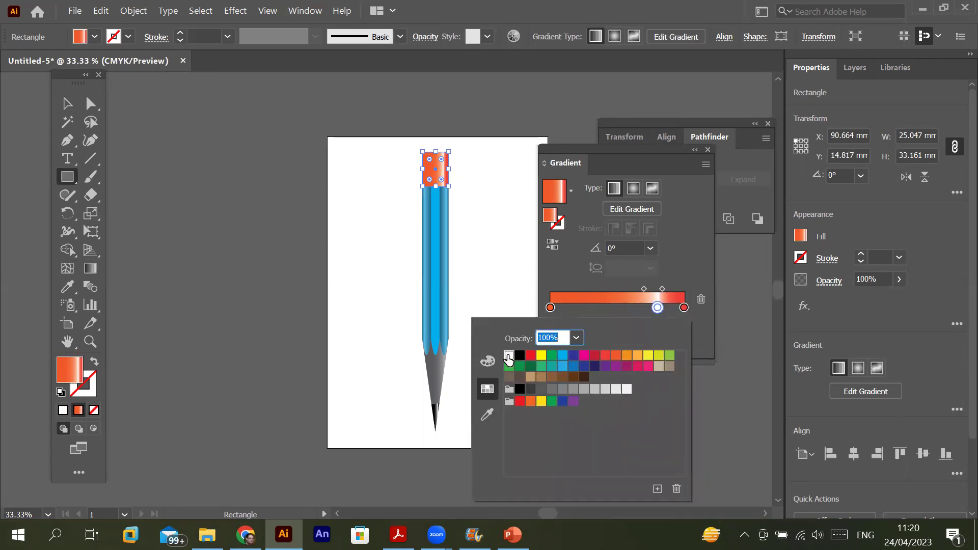
{"action": "left_click", "coordinate": [358, 316]}
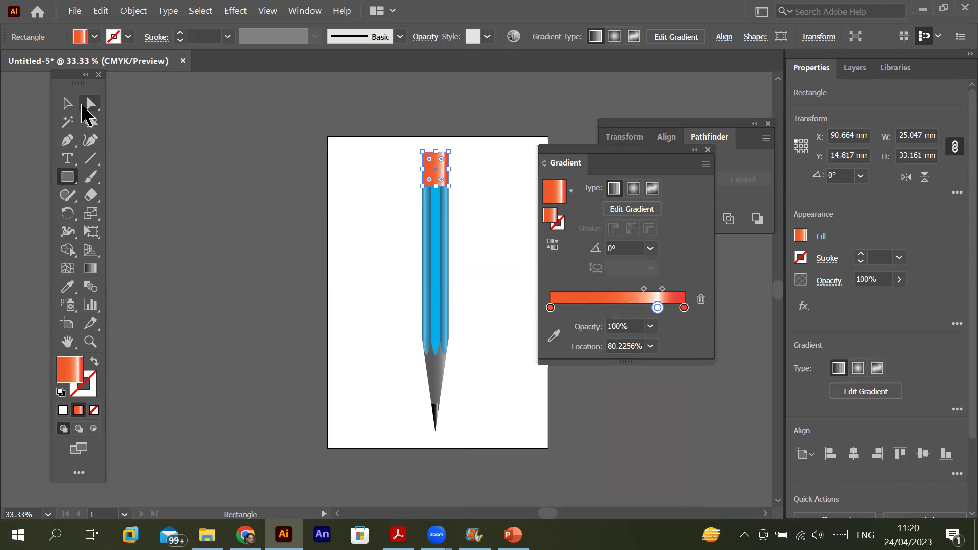
{"action": "left_click", "coordinate": [66, 104]}
{"action": "left_click", "coordinate": [366, 228]}
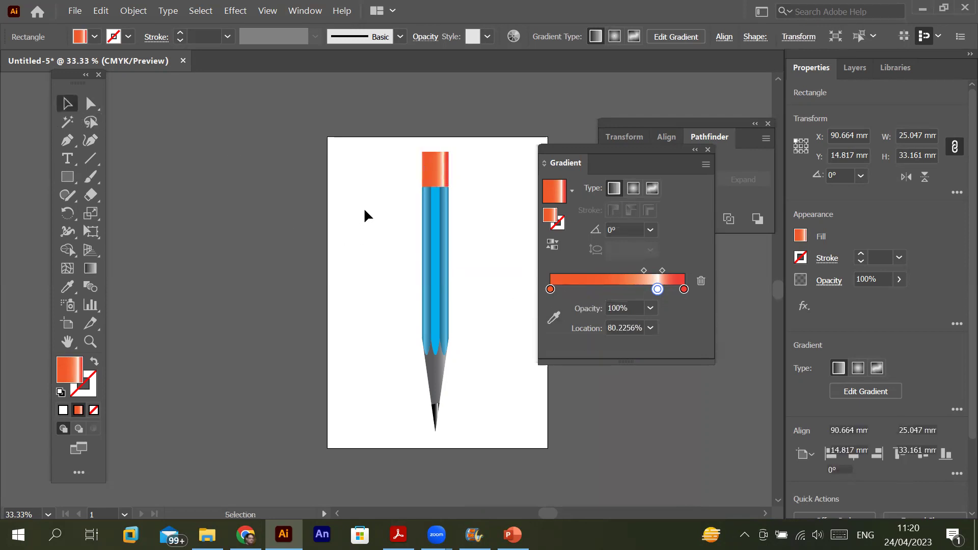
{"action": "scroll", "coordinate": [458, 209], "scroll_direction": "up", "scroll_amount": 1}
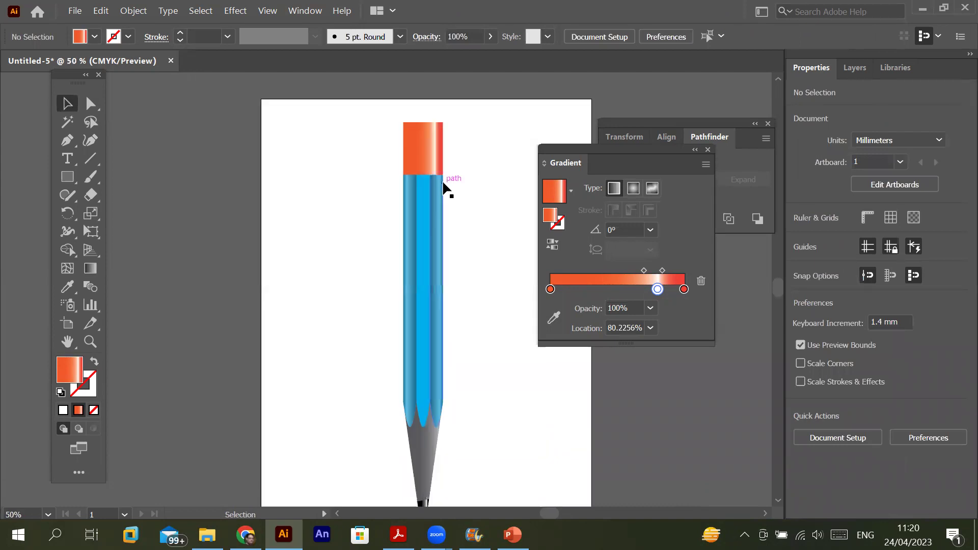
{"action": "scroll", "coordinate": [442, 186], "scroll_direction": "down", "scroll_amount": 1}
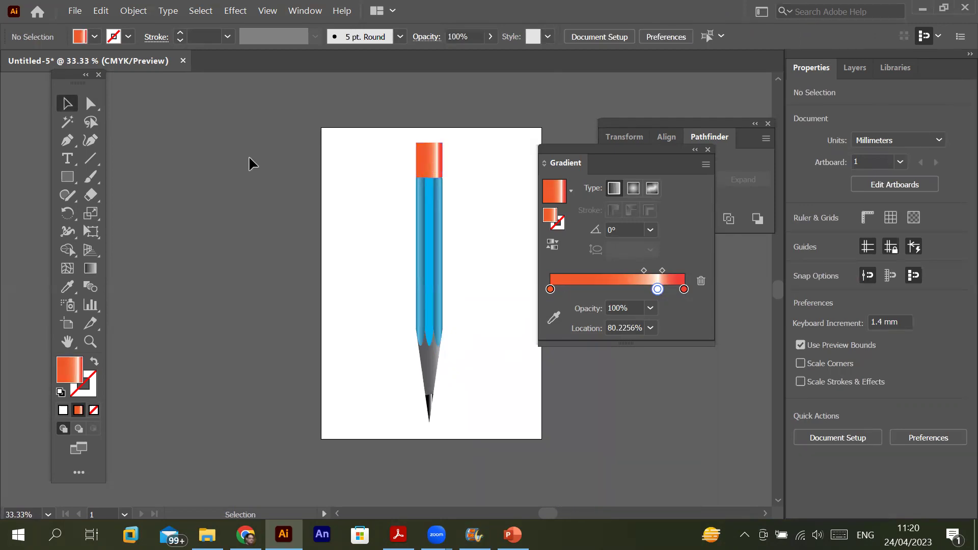
- Draw a narrow rectangle about 3.5 mm wide and 23 mm high to the left of the pencil, with the default fill and stroke
{"action": "left_click", "coordinate": [68, 179]}
{"action": "left_click_drag", "start_coordinate": [331, 177], "coordinate": [334, 203]}
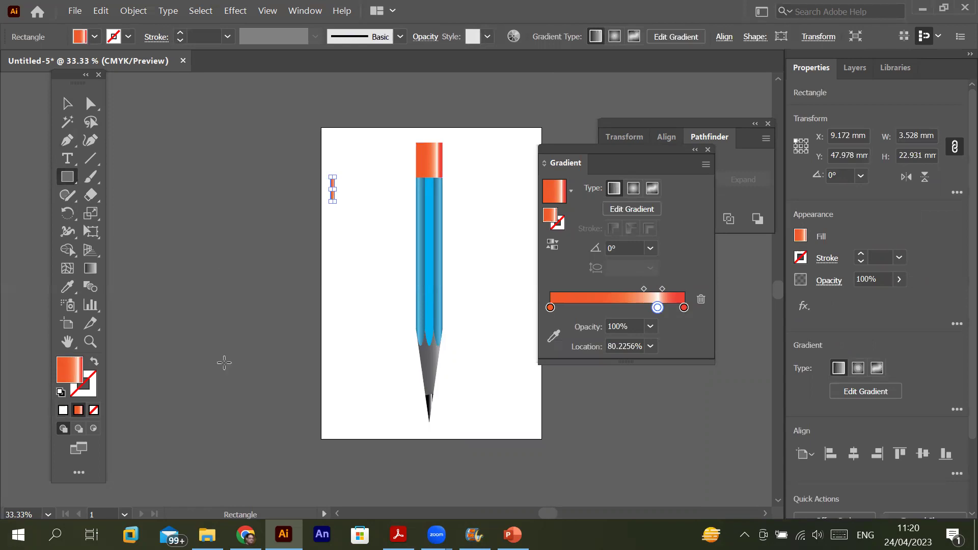
{"action": "left_click", "coordinate": [59, 393]}
{"action": "scroll", "coordinate": [312, 231], "scroll_direction": "up", "scroll_amount": 2}
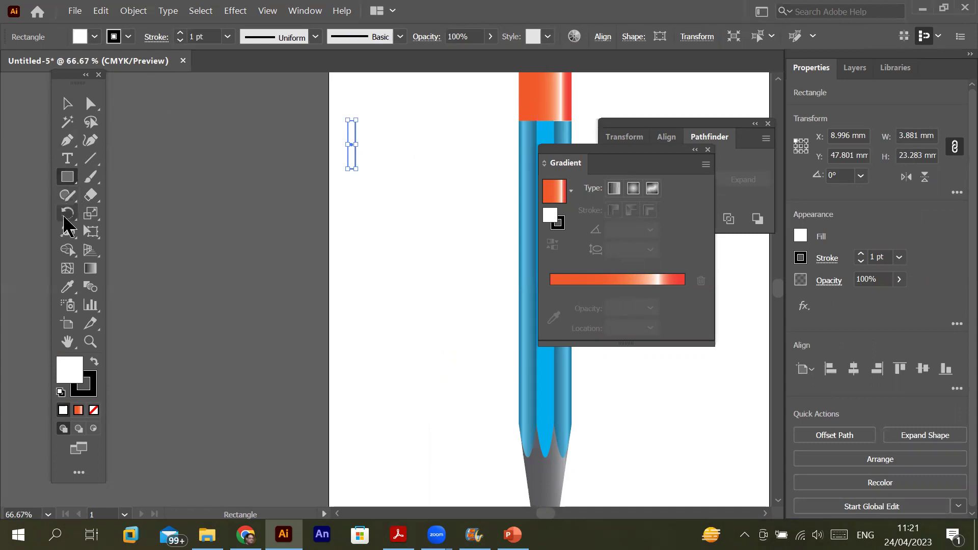
- Fill the narrow strip with the red sampled from the eraser's right edge and remove its stroke
{"action": "left_click", "coordinate": [66, 288]}
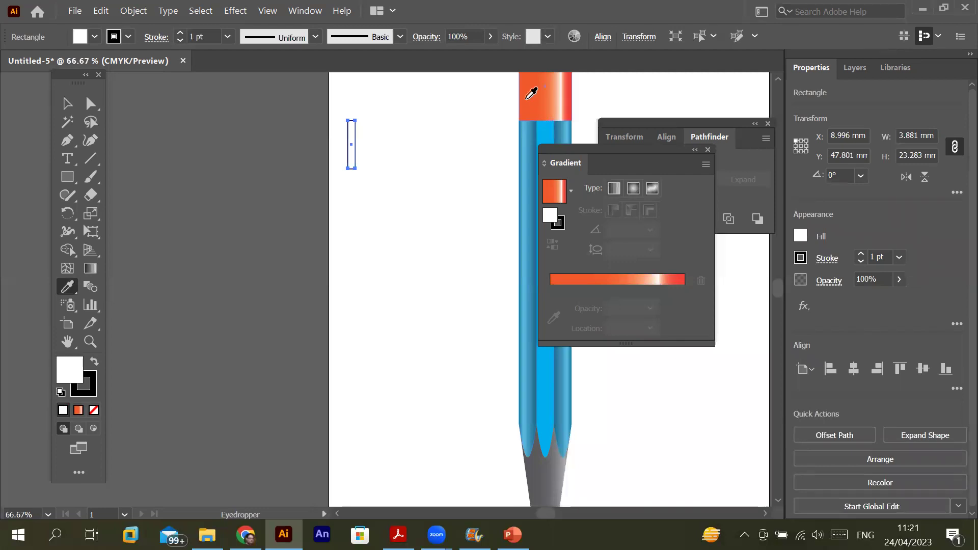
{"action": "left_click", "coordinate": [572, 84]}
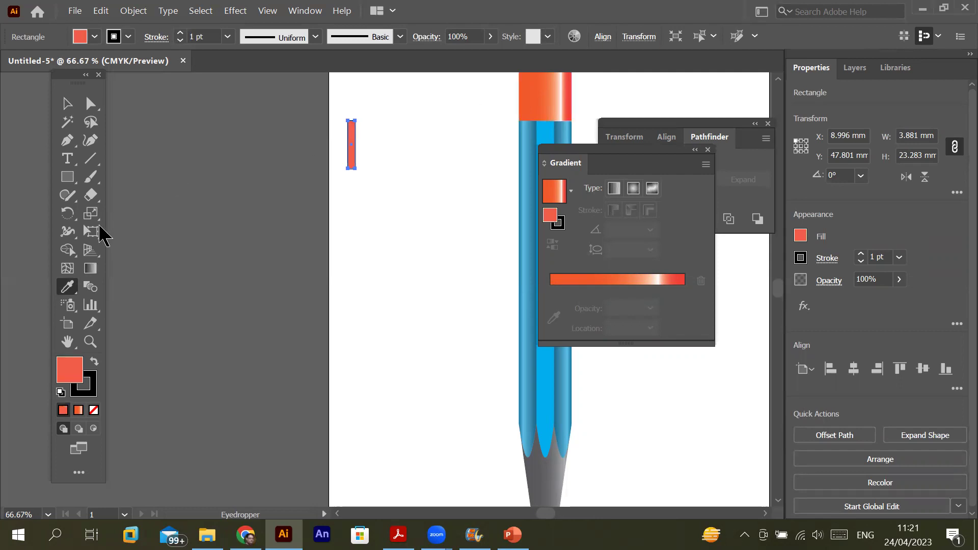
{"action": "left_click", "coordinate": [67, 103]}
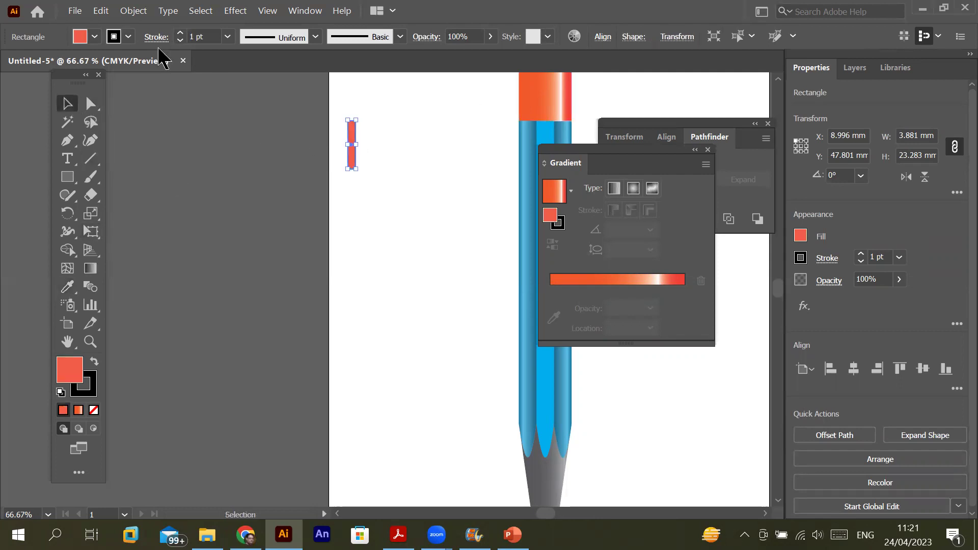
{"action": "left_click", "coordinate": [127, 37]}
{"action": "left_click", "coordinate": [10, 64]}
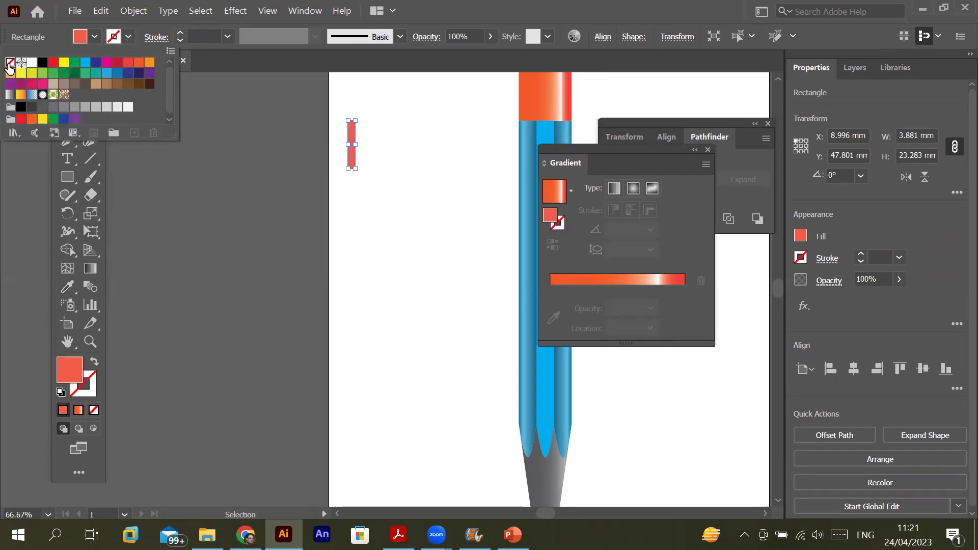
{"action": "left_click", "coordinate": [351, 132]}
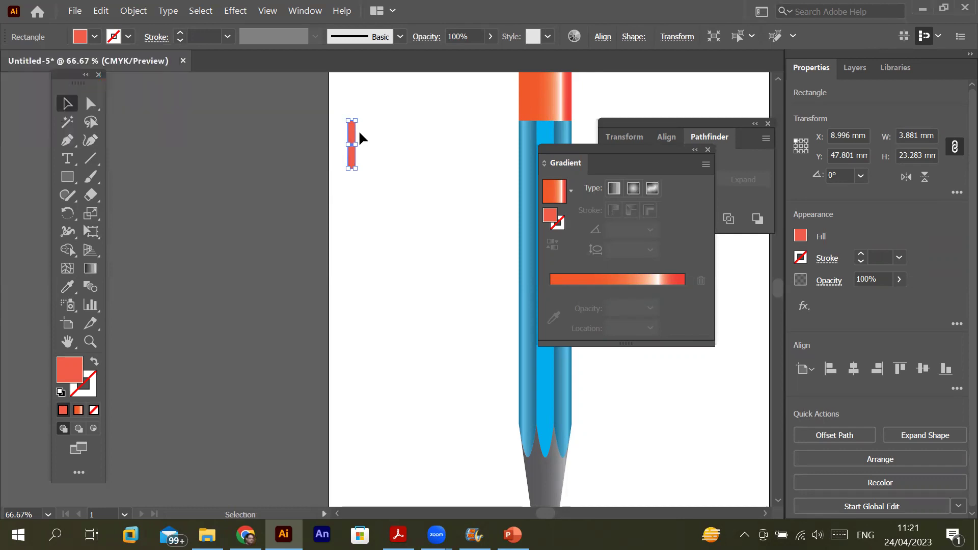
{"action": "left_click", "coordinate": [359, 133]}
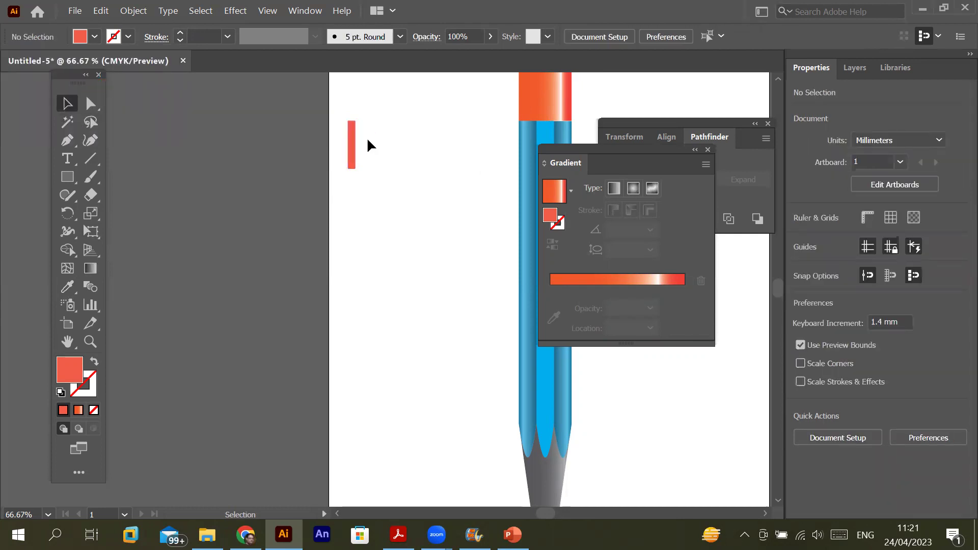
- Copy the red strip directly to its right and fill the copy with the light orange sampled from the eraser
{"action": "left_click_drag", "start_coordinate": [354, 148], "coordinate": [367, 148]}
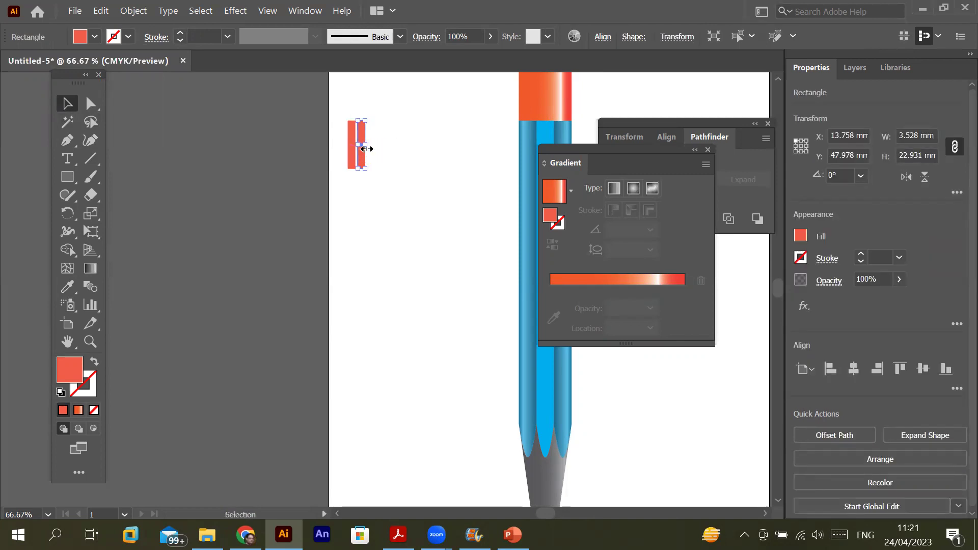
{"action": "left_click", "coordinate": [69, 288]}
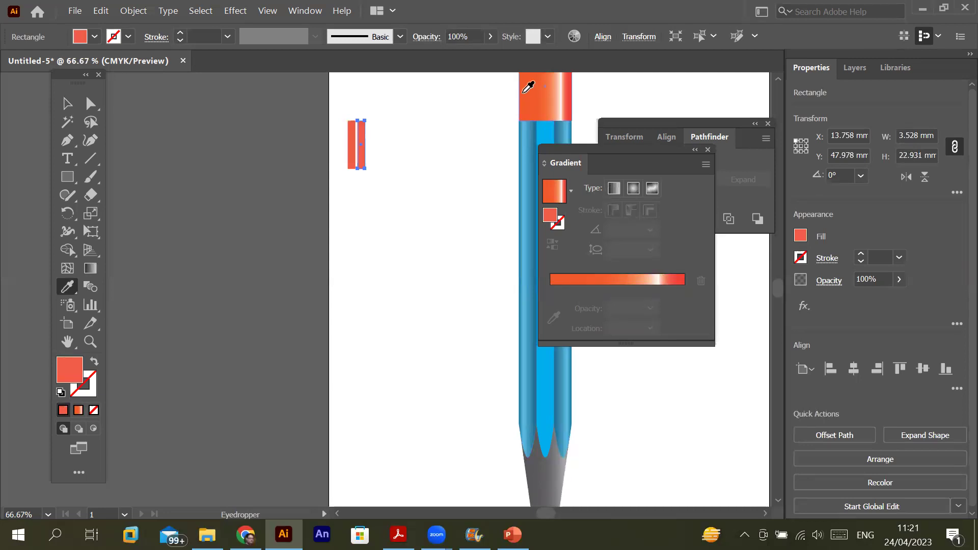
{"action": "left_click", "coordinate": [550, 85]}
{"action": "left_click", "coordinate": [554, 85]}
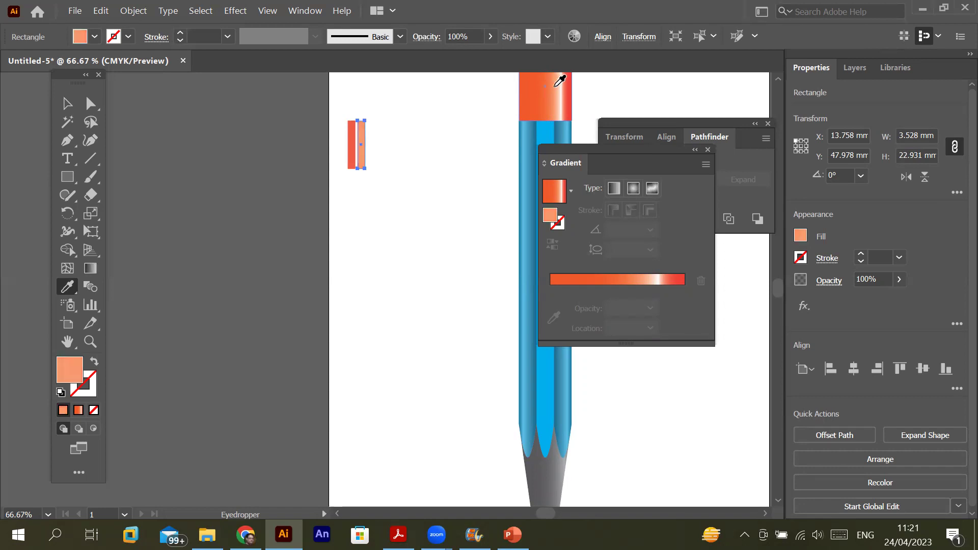
{"action": "left_click", "coordinate": [68, 104]}
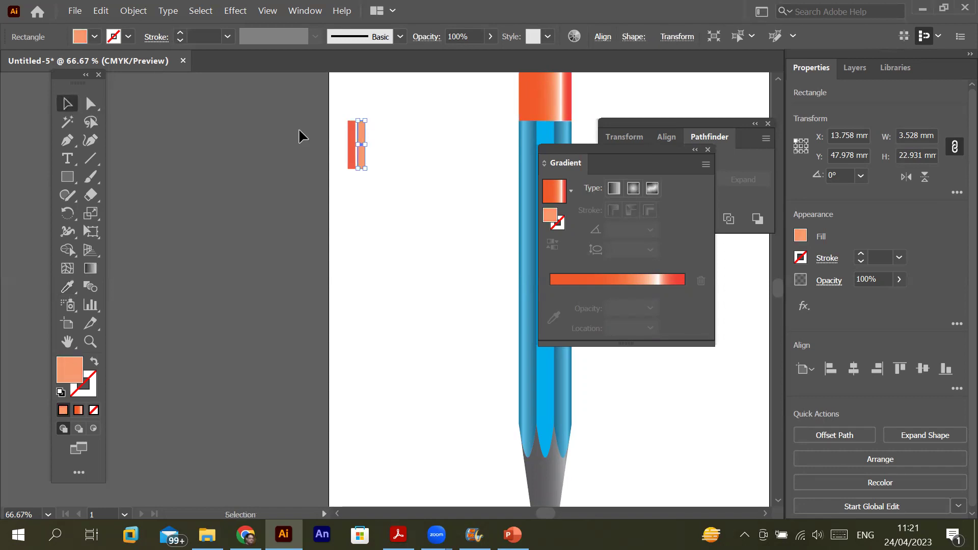
- Duplicate the red and light orange strip pair sideways into a row of five pairs, and group all ten strips
{"action": "left_click_drag", "start_coordinate": [339, 116], "coordinate": [382, 158]}
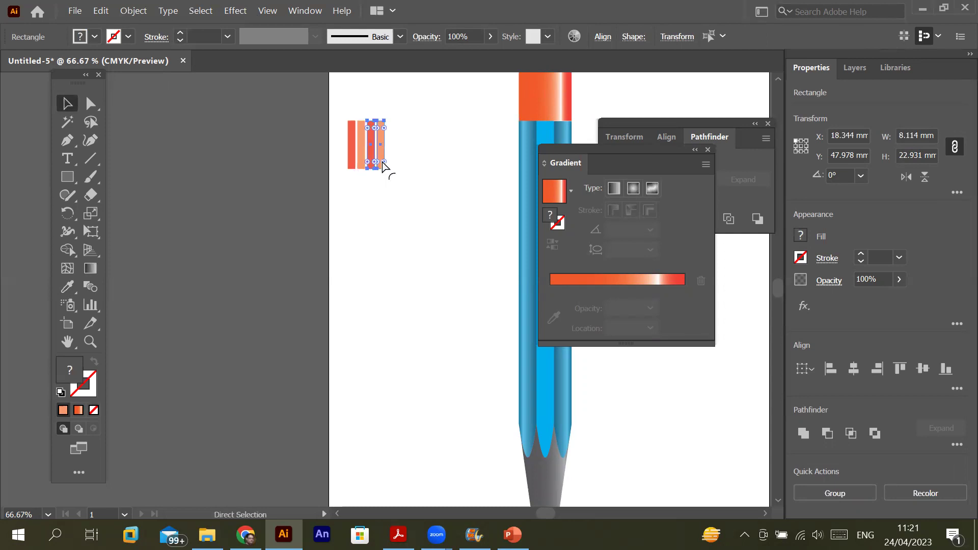
{"action": "key", "text": "ctrl+d"}
{"action": "key", "text": "ctrl+d"}
{"action": "key", "text": "ctrl+d"}
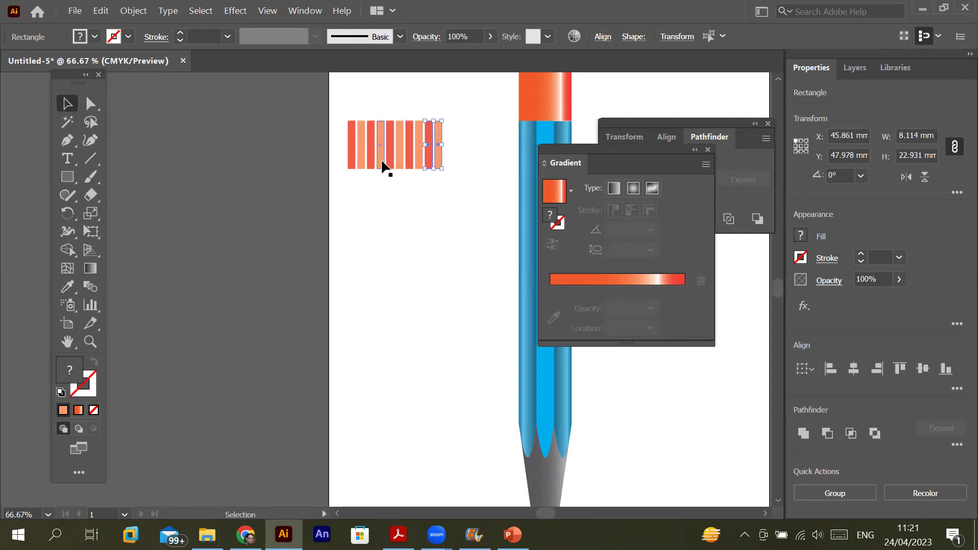
{"action": "left_click_drag", "start_coordinate": [342, 106], "coordinate": [462, 187]}
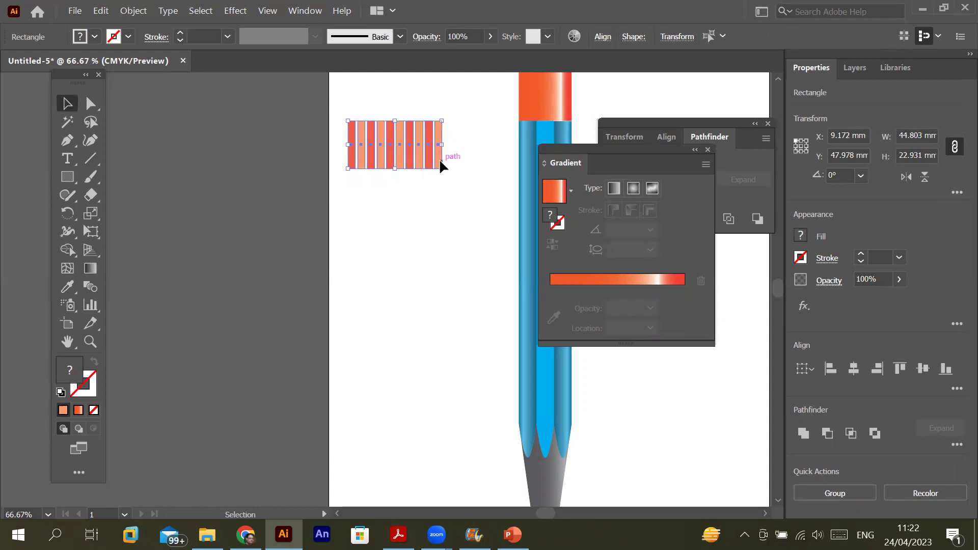
{"action": "right_click", "coordinate": [440, 162]}
{"action": "left_click", "coordinate": [470, 245]}
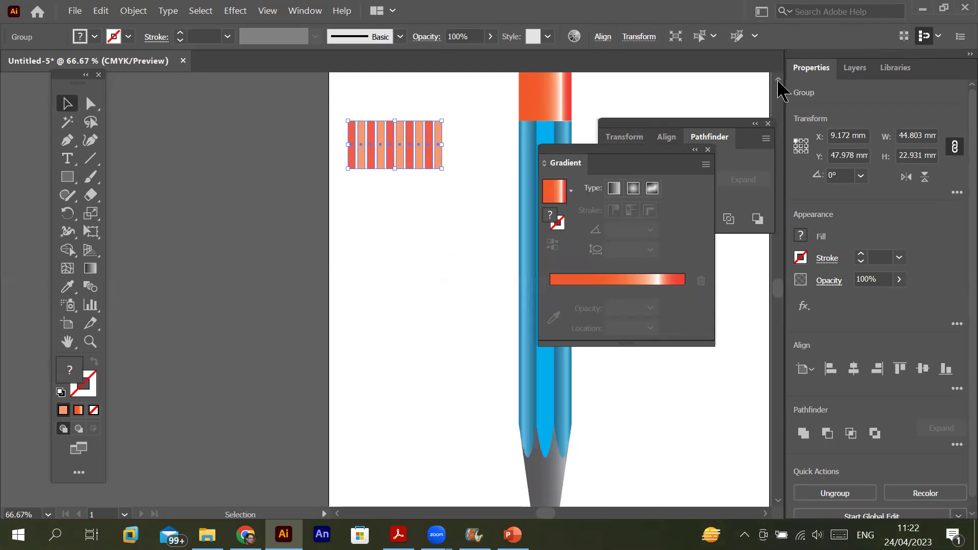
- Scale the strip group to about 20 mm wide and 12.7 mm high and place two copies, one above the other, on the eraser
{"action": "scroll", "coordinate": [778, 87], "scroll_direction": "up", "scroll_amount": 4}
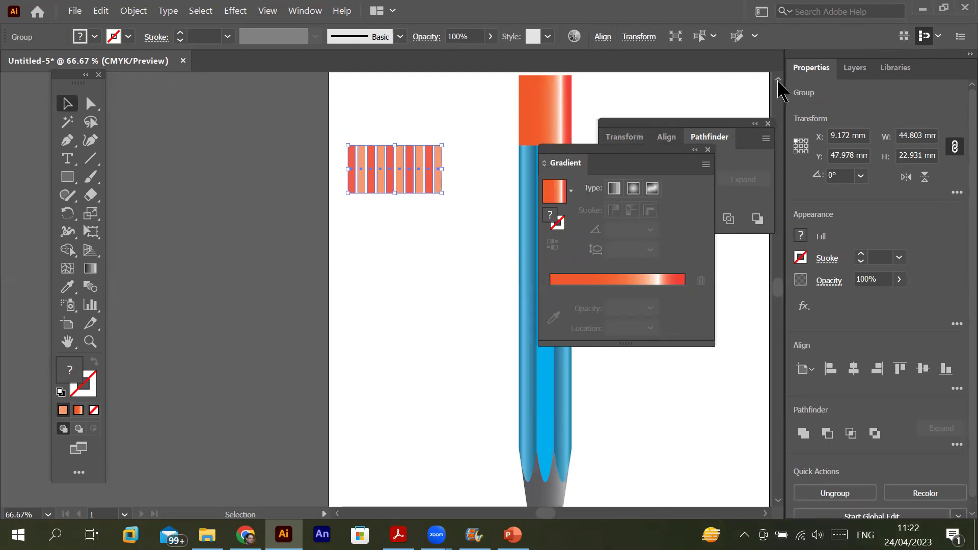
{"action": "left_click", "coordinate": [708, 150]}
{"action": "mouse_move", "coordinate": [399, 198]}
{"action": "left_mouse_down"}
{"action": "mouse_move", "coordinate": [485, 142]}
{"action": "mouse_move", "coordinate": [472, 124]}
{"action": "mouse_move", "coordinate": [458, 148]}
{"action": "mouse_move", "coordinate": [431, 127]}
{"action": "mouse_move", "coordinate": [476, 128]}
{"action": "mouse_move", "coordinate": [500, 153]}
{"action": "mouse_move", "coordinate": [498, 116]}
{"action": "mouse_move", "coordinate": [540, 116]}
{"action": "mouse_move", "coordinate": [541, 152]}
{"action": "left_mouse_up"}
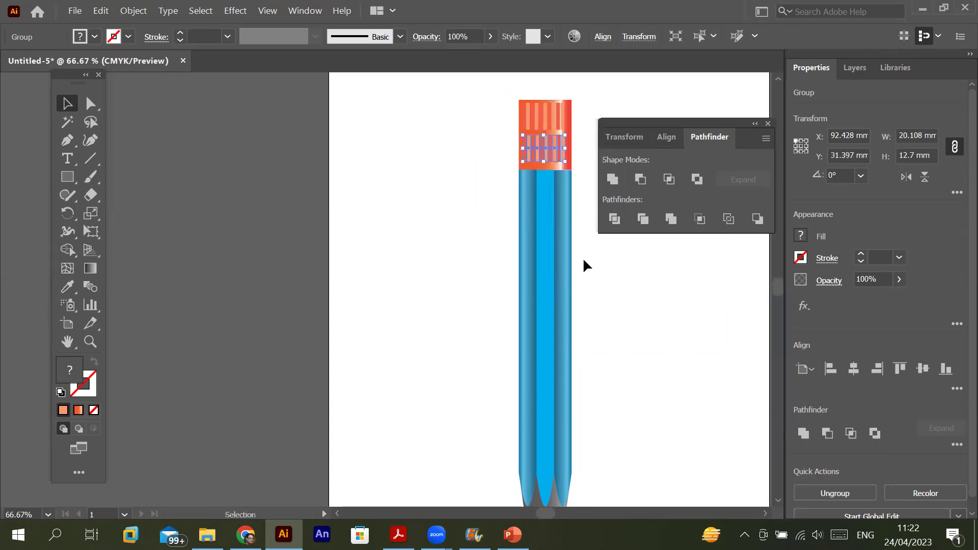
{"action": "left_click", "coordinate": [591, 271]}
{"action": "scroll", "coordinate": [616, 292], "scroll_direction": "up", "scroll_amount": 2}
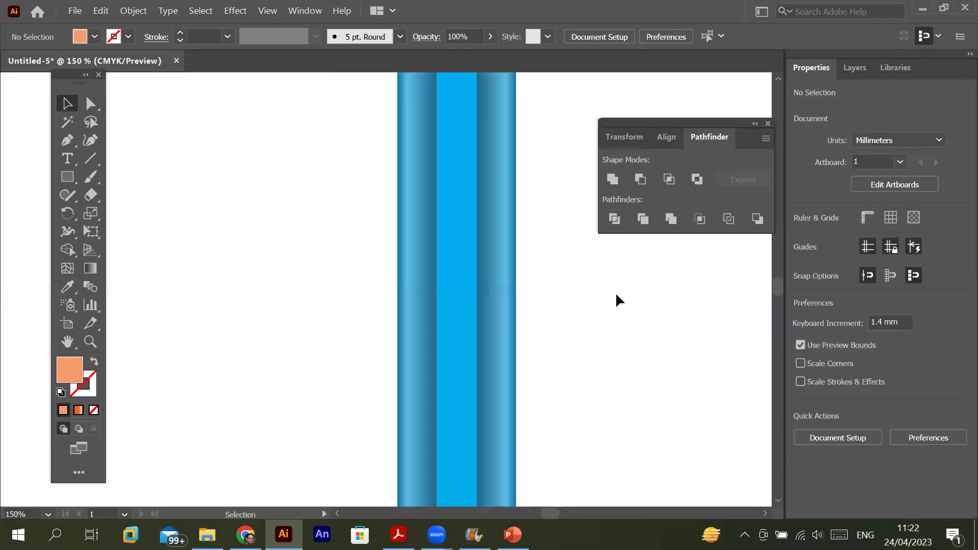
{"action": "scroll", "coordinate": [581, 107], "scroll_direction": "down", "scroll_amount": 5}
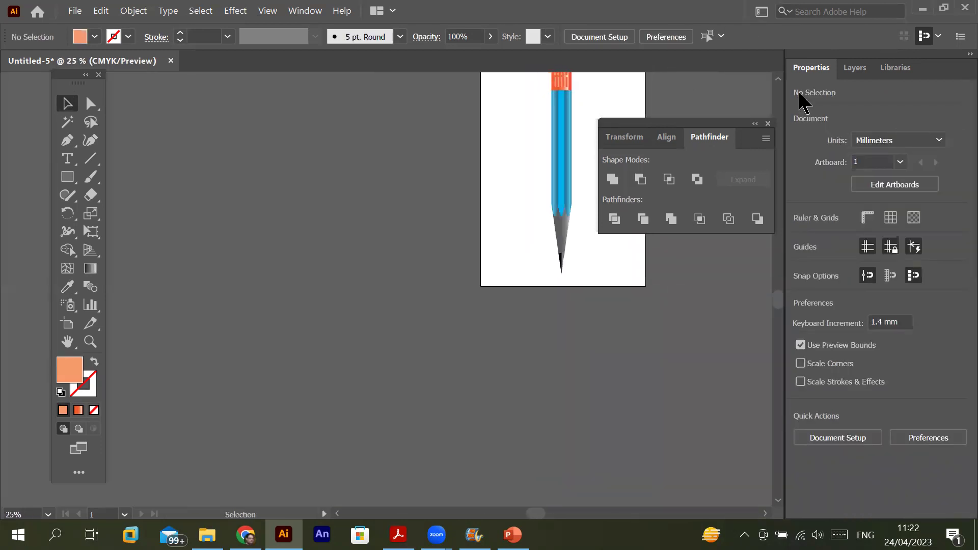
{"action": "scroll", "coordinate": [780, 83], "scroll_direction": "up", "scroll_amount": 3}
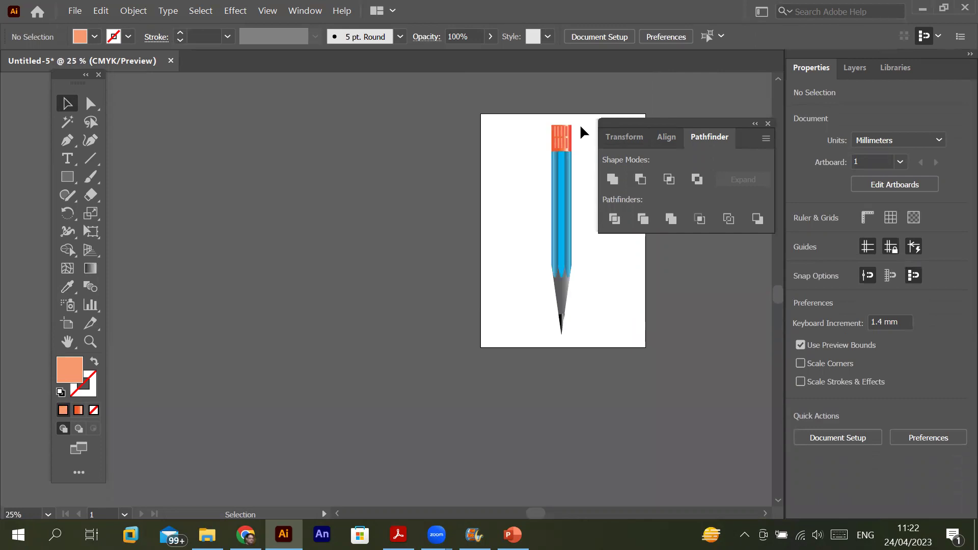
{"action": "scroll", "coordinate": [574, 118], "scroll_direction": "up", "scroll_amount": 1}
{"action": "scroll", "coordinate": [574, 118], "scroll_direction": "up", "scroll_amount": 3}
{"action": "scroll", "coordinate": [574, 118], "scroll_direction": "down", "scroll_amount": 4}
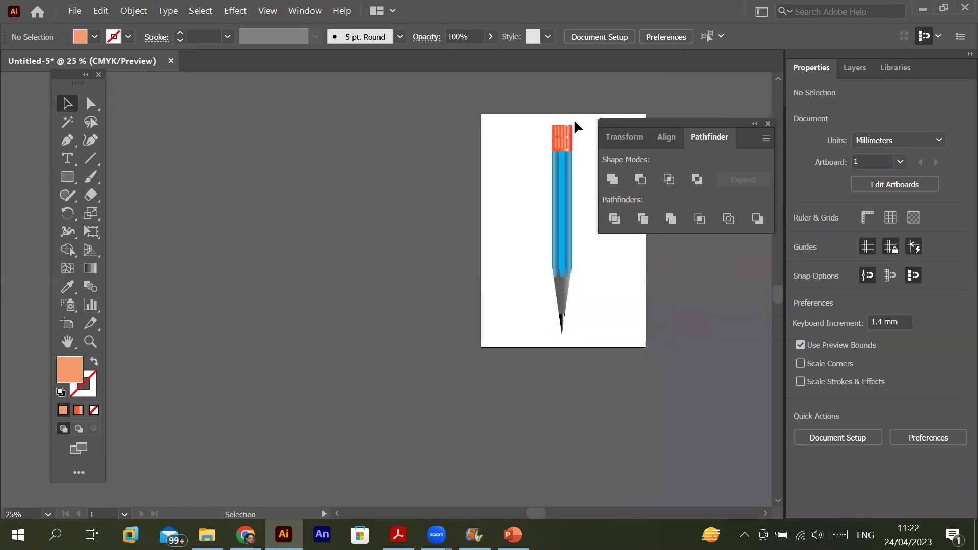
- Draw a square about 51 mm wide on the artboard to the left of the pencil
{"action": "left_click", "coordinate": [61, 178]}
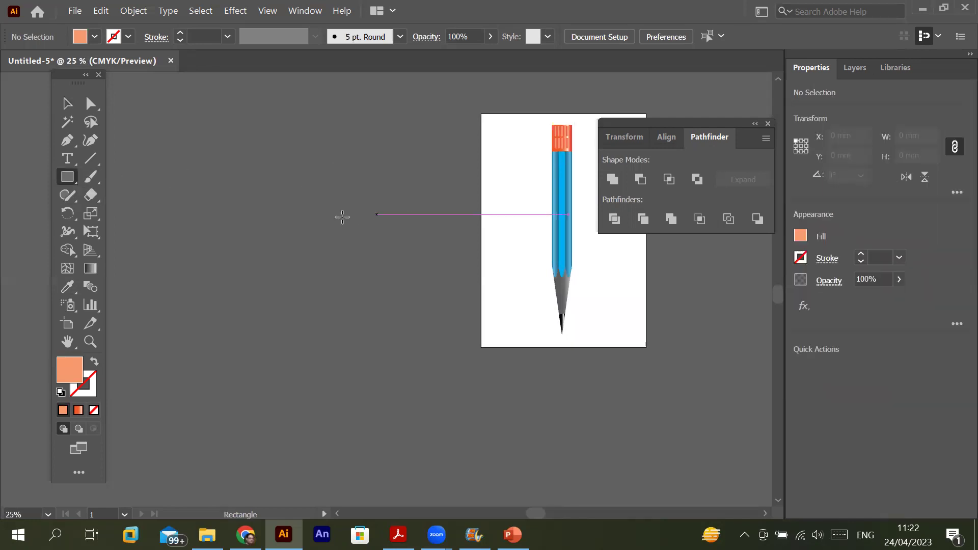
{"action": "mouse_move", "coordinate": [484, 161]}
{"action": "left_mouse_down"}
{"action": "mouse_move", "coordinate": [503, 206]}
{"action": "mouse_move", "coordinate": [526, 201]}
{"action": "left_mouse_up"}
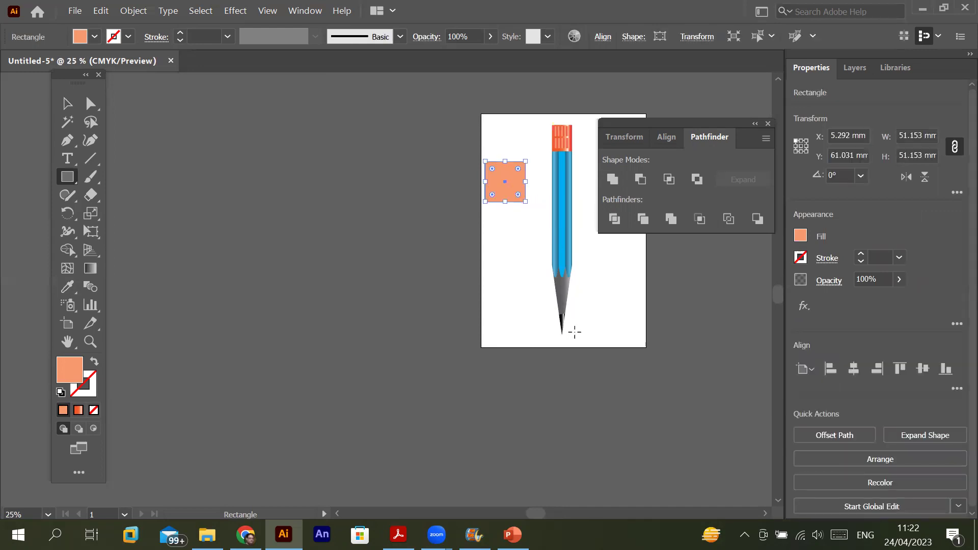
{"action": "left_click", "coordinate": [778, 80]}
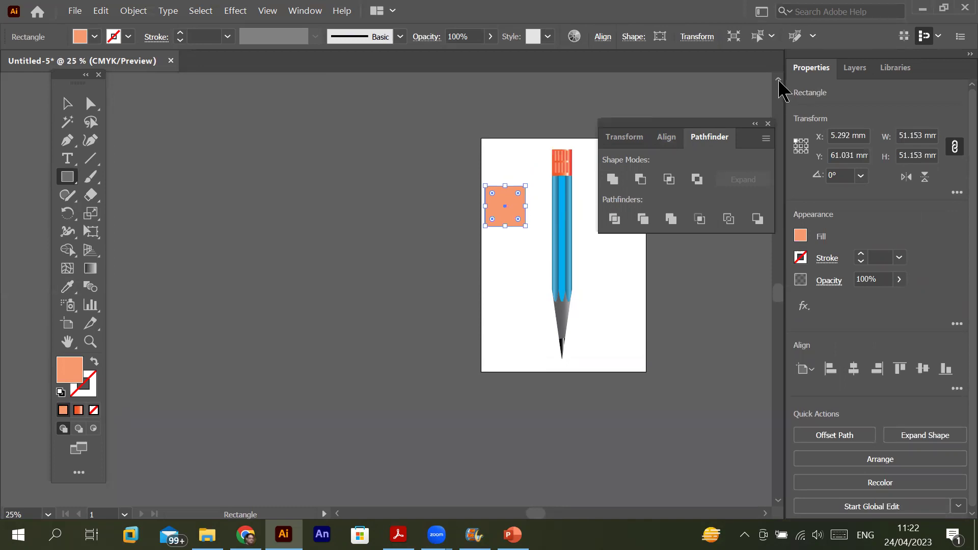
{"action": "left_click", "coordinate": [778, 80]}
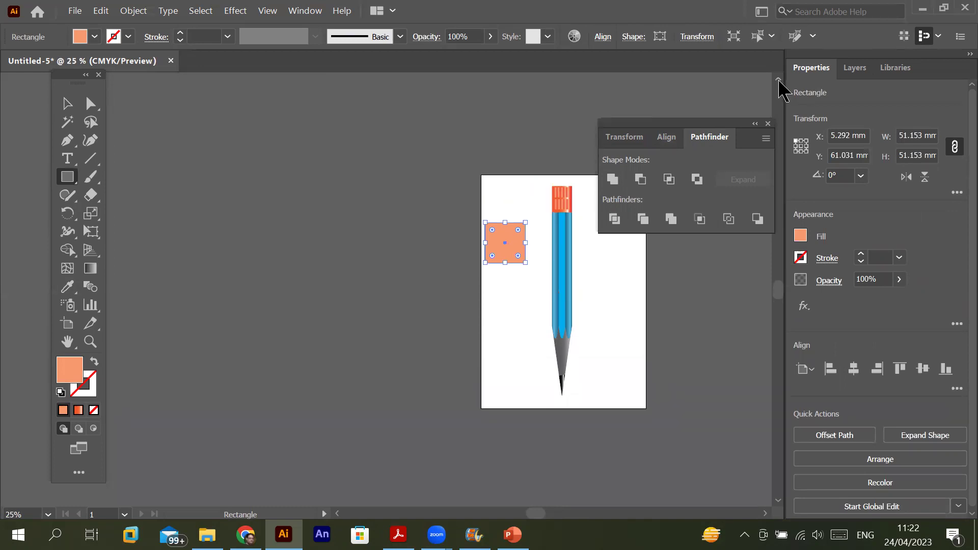
- Fill the square with the orange-red linear gradient, removing its white middle stop and lowering the starting stop's saturation to 41%
{"action": "left_click", "coordinate": [79, 411]}
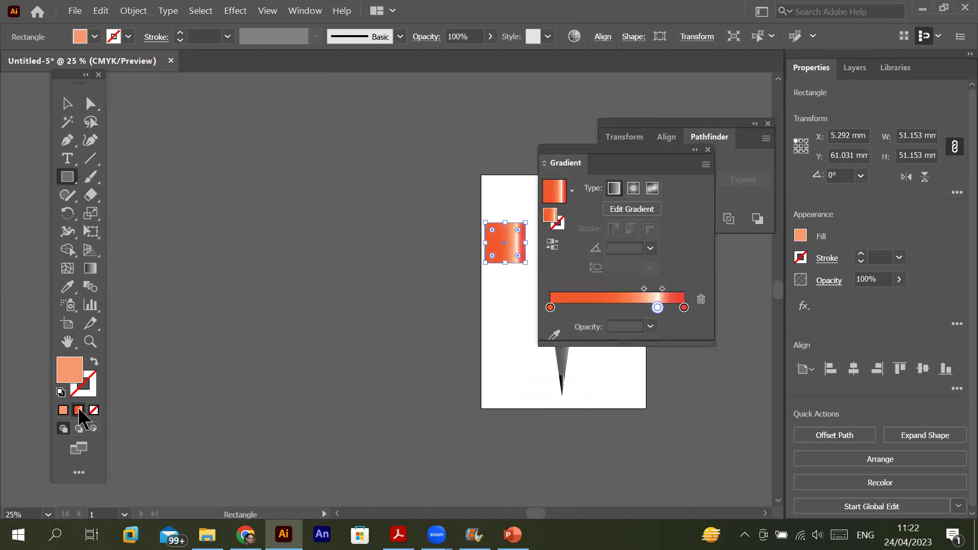
{"action": "left_click_drag", "start_coordinate": [657, 308], "coordinate": [667, 392]}
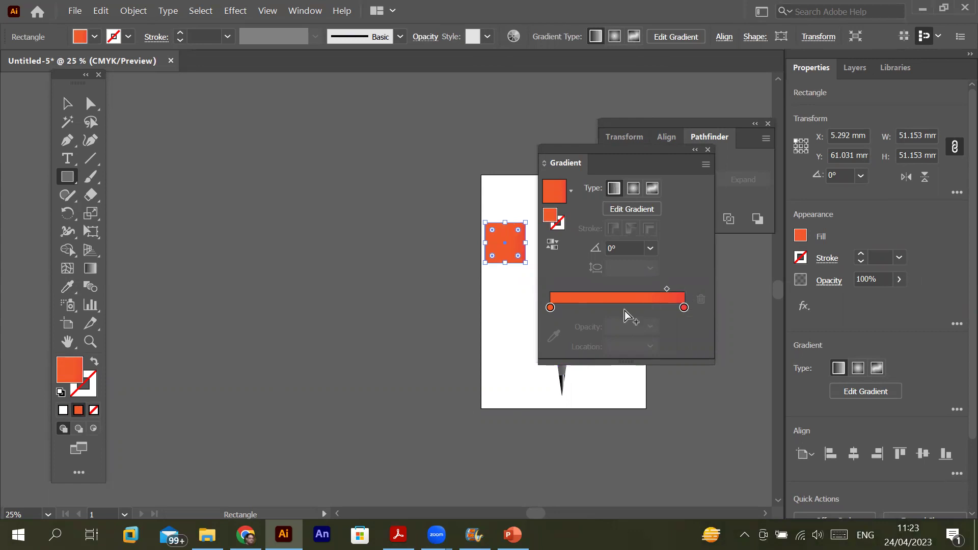
{"action": "left_click", "coordinate": [550, 307]}
{"action": "double_click", "coordinate": [550, 307]}
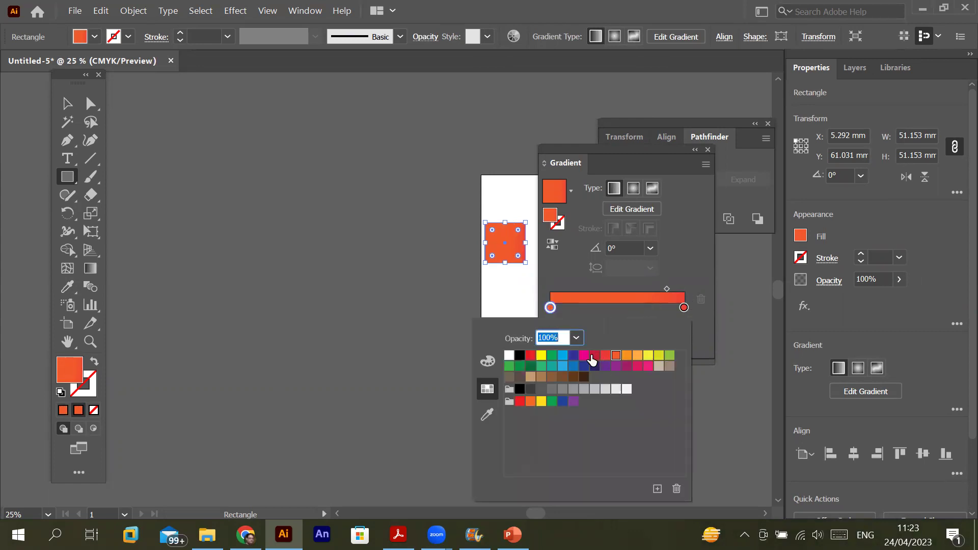
{"action": "left_click", "coordinate": [483, 361]}
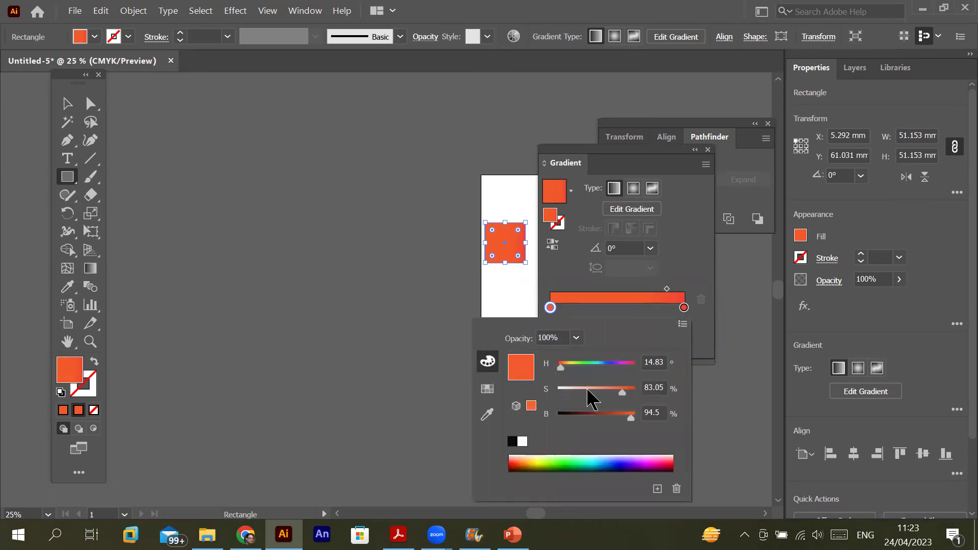
{"action": "left_click_drag", "start_coordinate": [620, 394], "coordinate": [586, 394]}
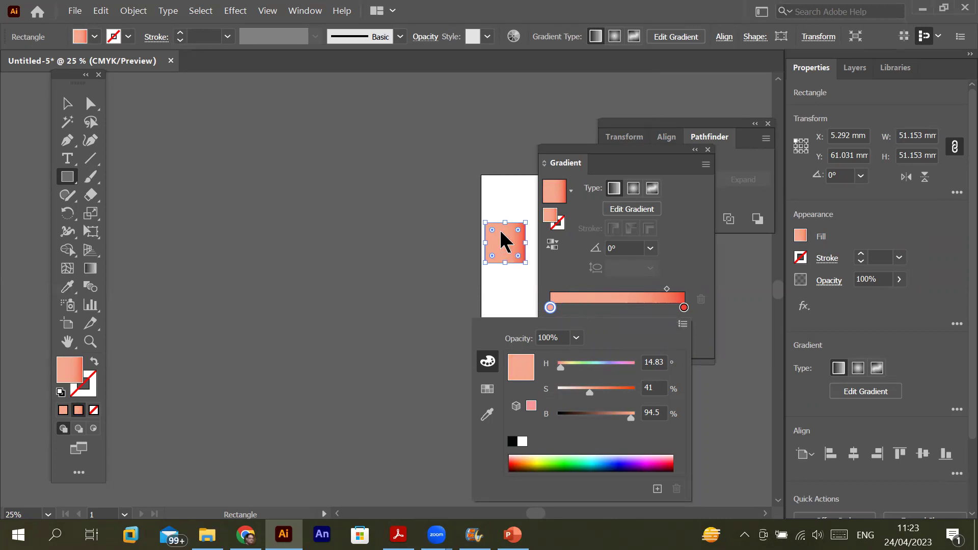
{"action": "left_click", "coordinate": [609, 157]}
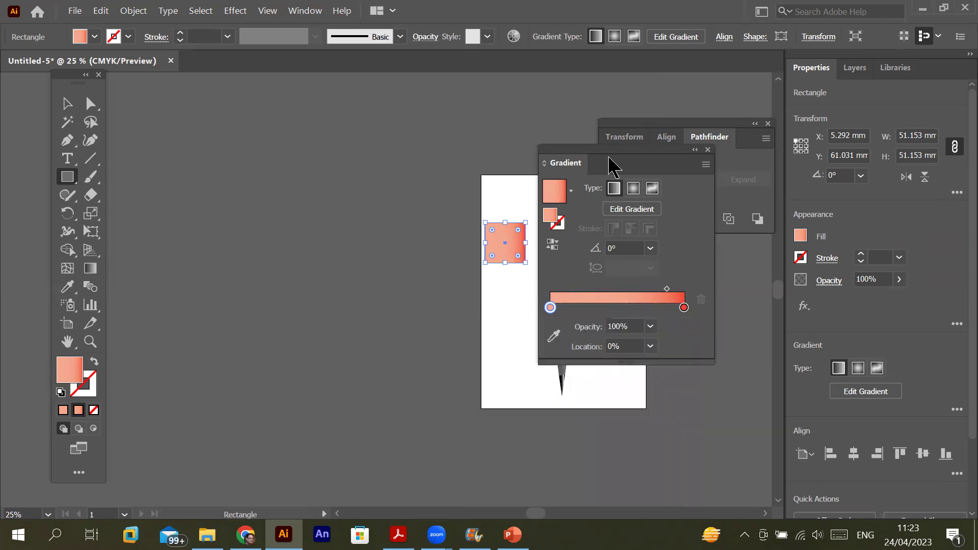
{"action": "left_click", "coordinate": [708, 149]}
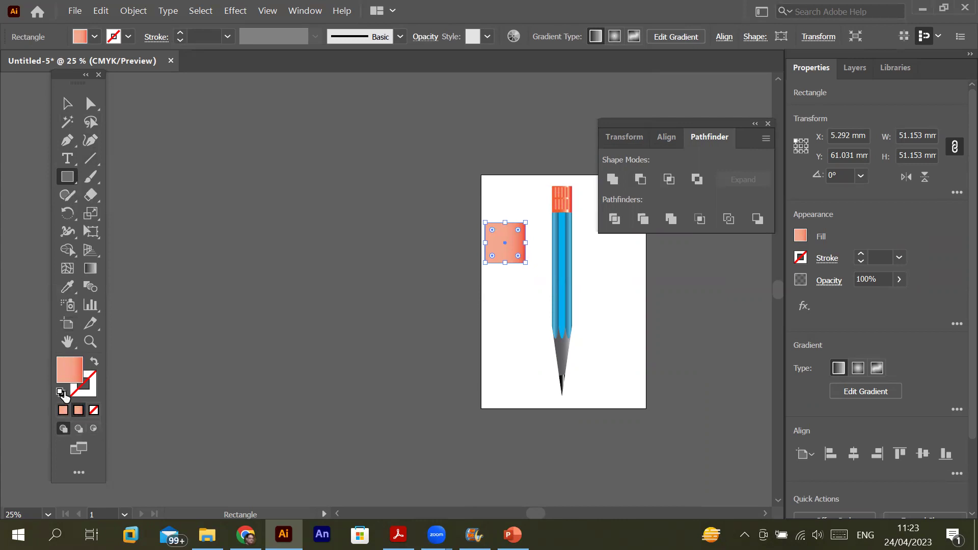
- With nothing selected, restore the default white fill and black stroke and draw a square about 32 mm wide below the gradient square
{"action": "left_click", "coordinate": [61, 394]}
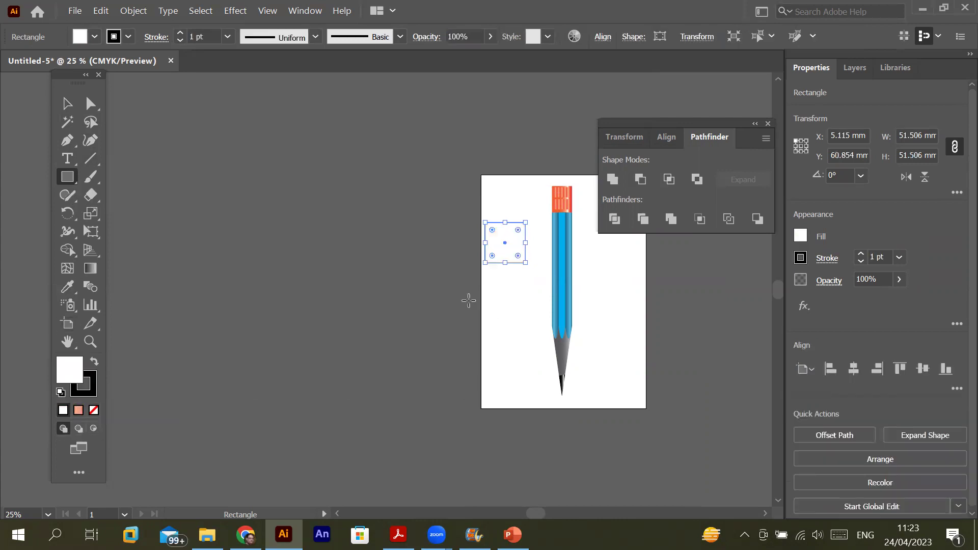
{"action": "key", "text": "ctrl+z"}
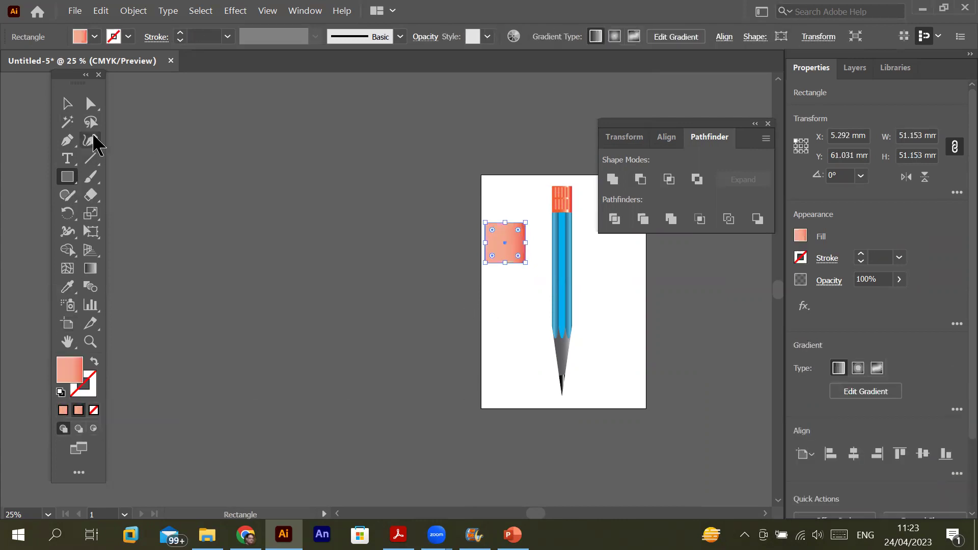
{"action": "left_click", "coordinate": [66, 104]}
{"action": "left_click", "coordinate": [529, 335]}
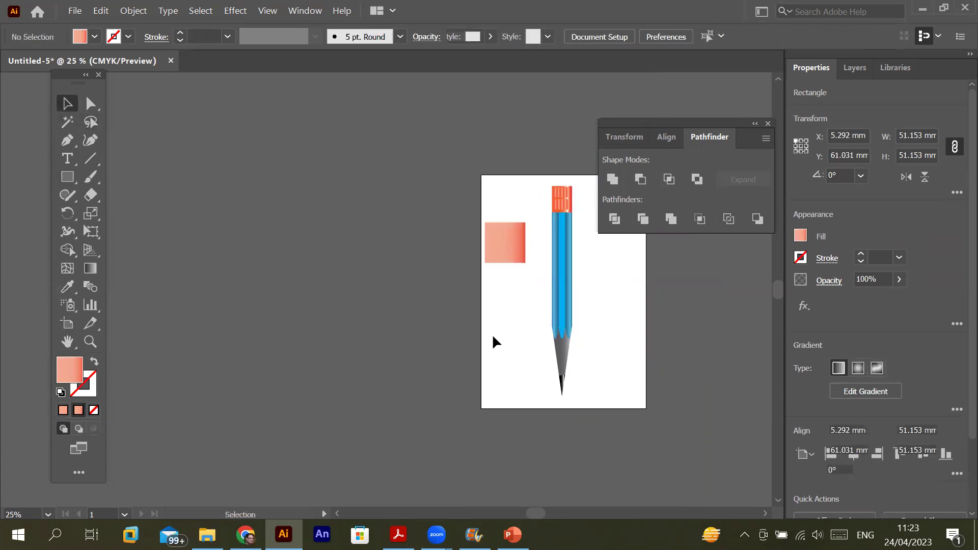
{"action": "left_click", "coordinate": [60, 393]}
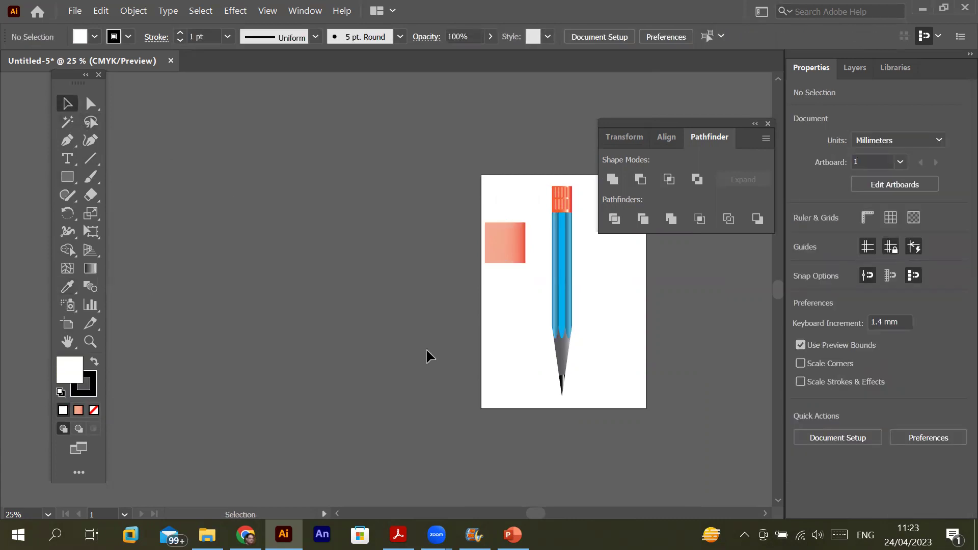
{"action": "left_click", "coordinate": [67, 177]}
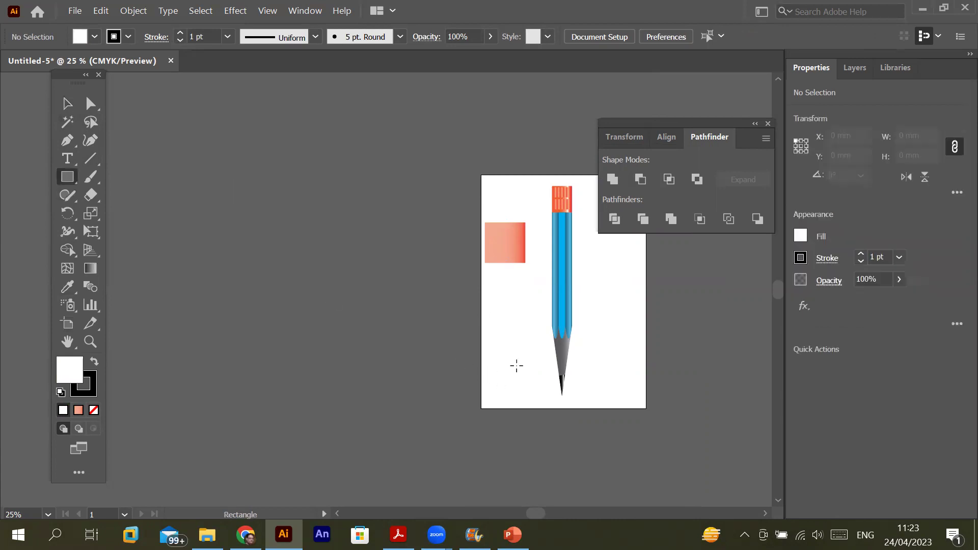
{"action": "left_click_drag", "start_coordinate": [494, 306], "coordinate": [522, 331]}
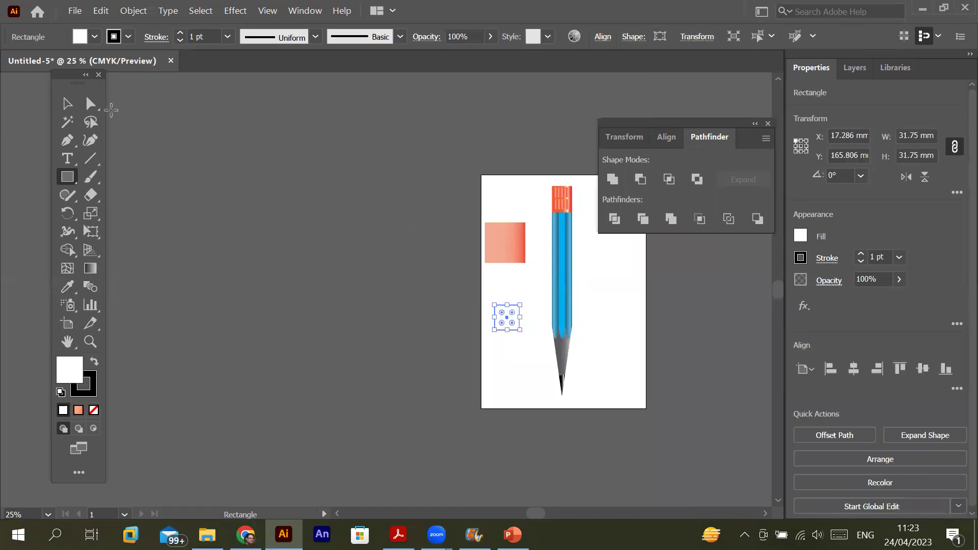
- Set the small square's stroke to 3 pt, remove its fill and make the stroke the active colour
{"action": "left_click", "coordinate": [90, 105]}
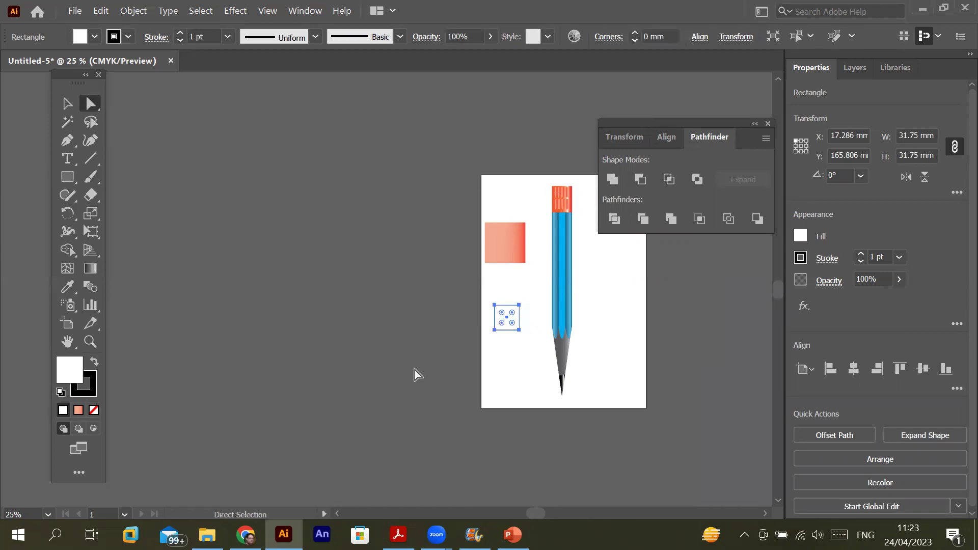
{"action": "left_click", "coordinate": [181, 33]}
{"action": "left_click", "coordinate": [181, 33]}
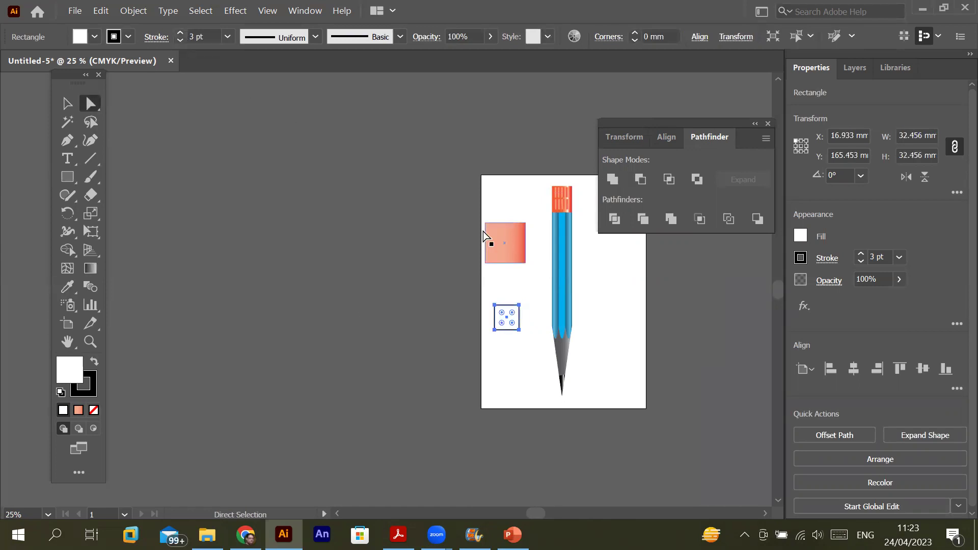
{"action": "scroll", "coordinate": [499, 288], "scroll_direction": "up", "scroll_amount": 2}
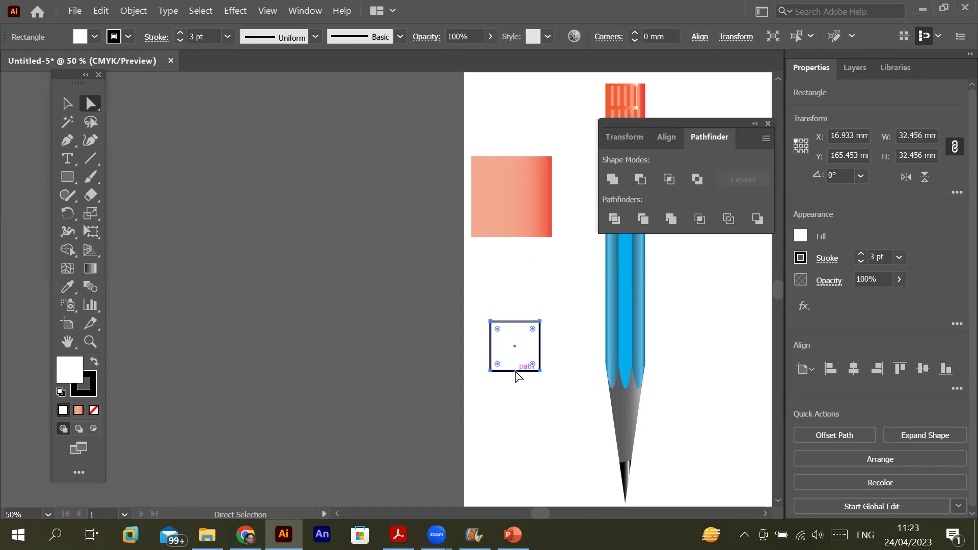
{"action": "left_click", "coordinate": [95, 37]}
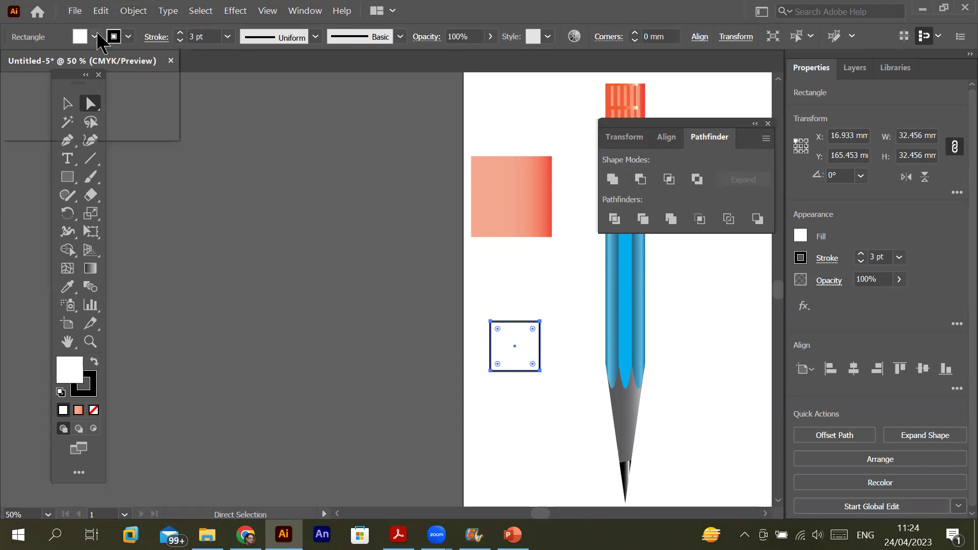
{"action": "left_click", "coordinate": [9, 63]}
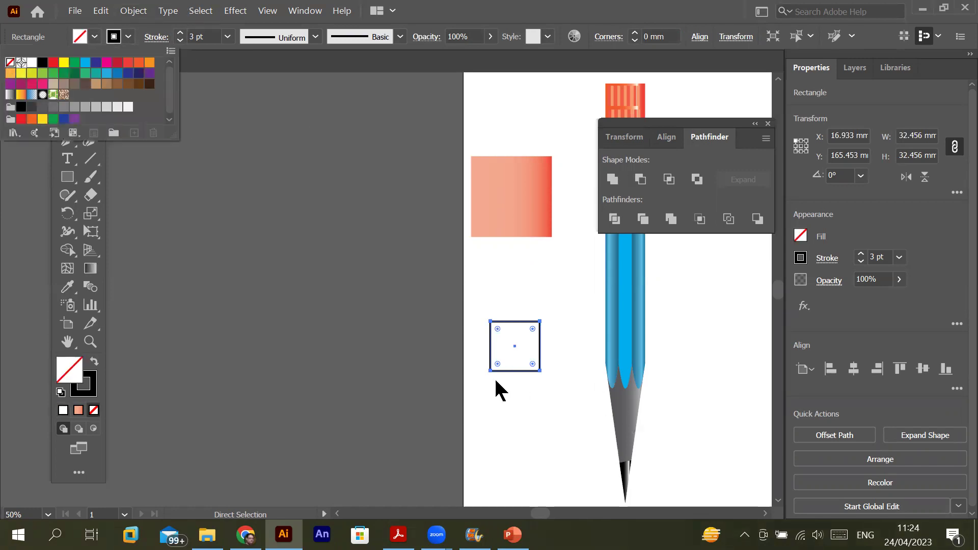
{"action": "left_click", "coordinate": [93, 386]}
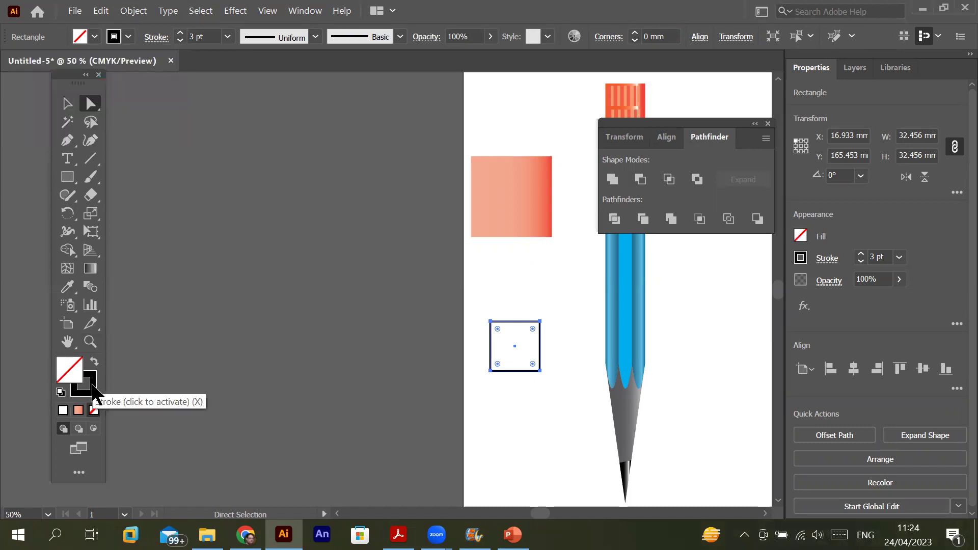
{"action": "left_click", "coordinate": [94, 391]}
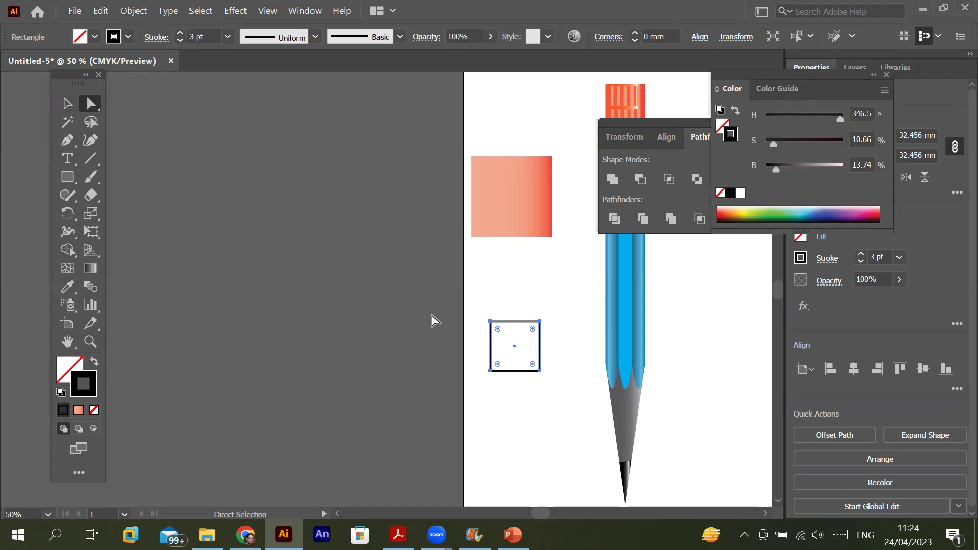
- Delete the small square's lower-right anchor point to leave an open L-shaped corner path
{"action": "left_click", "coordinate": [541, 371]}
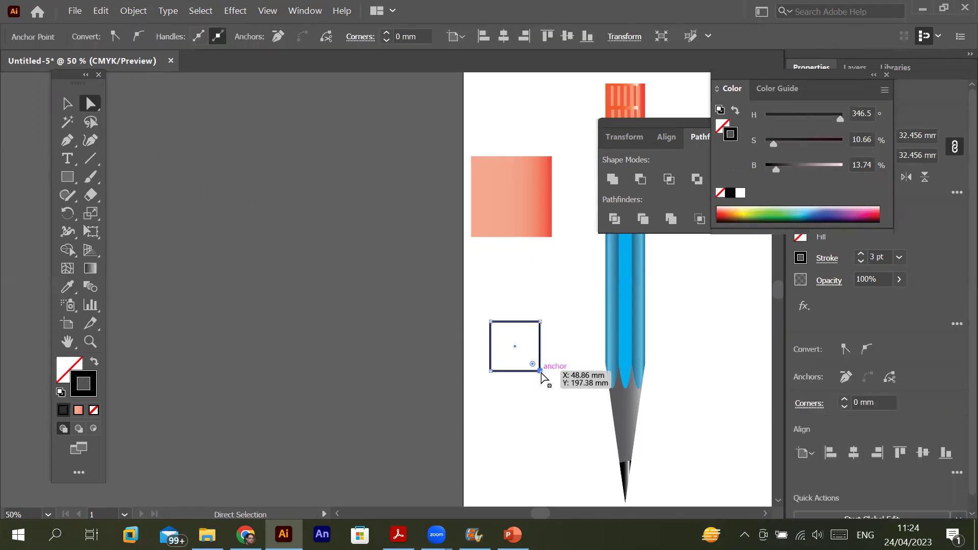
{"action": "left_click", "coordinate": [491, 322]}
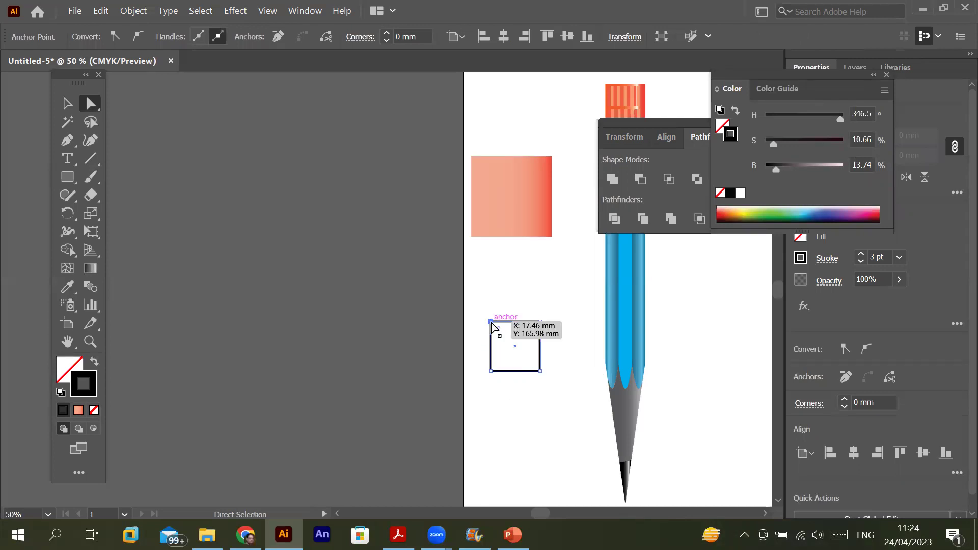
{"action": "left_click", "coordinate": [540, 372]}
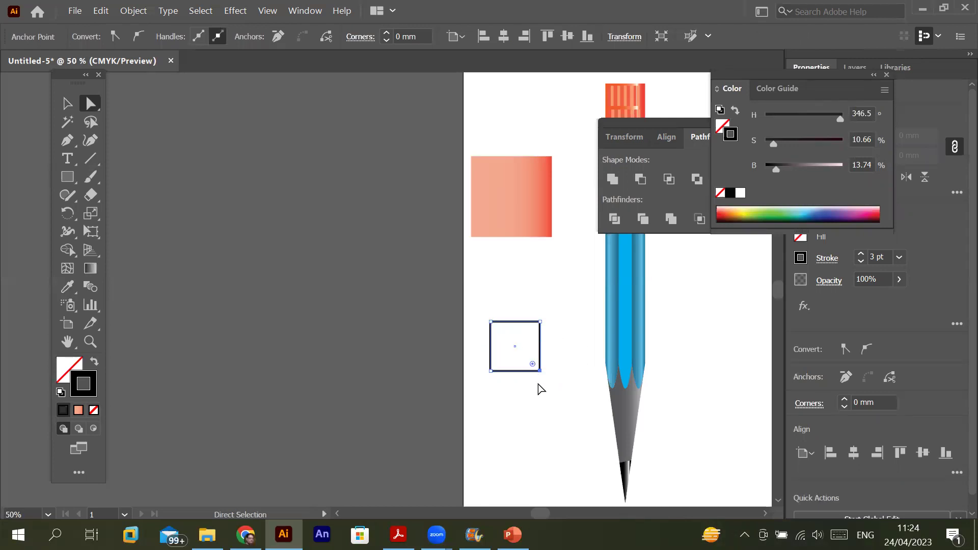
{"action": "key", "text": "Delete"}
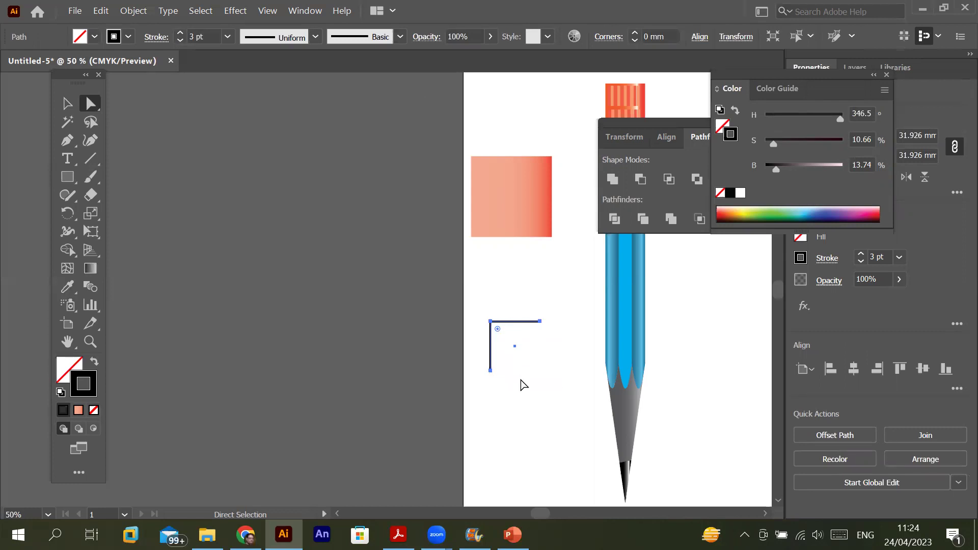
- Colour the corner path's stroke with the red sampled from the right edge of the gradient square
{"action": "scroll", "coordinate": [498, 335], "scroll_direction": "up", "scroll_amount": 1}
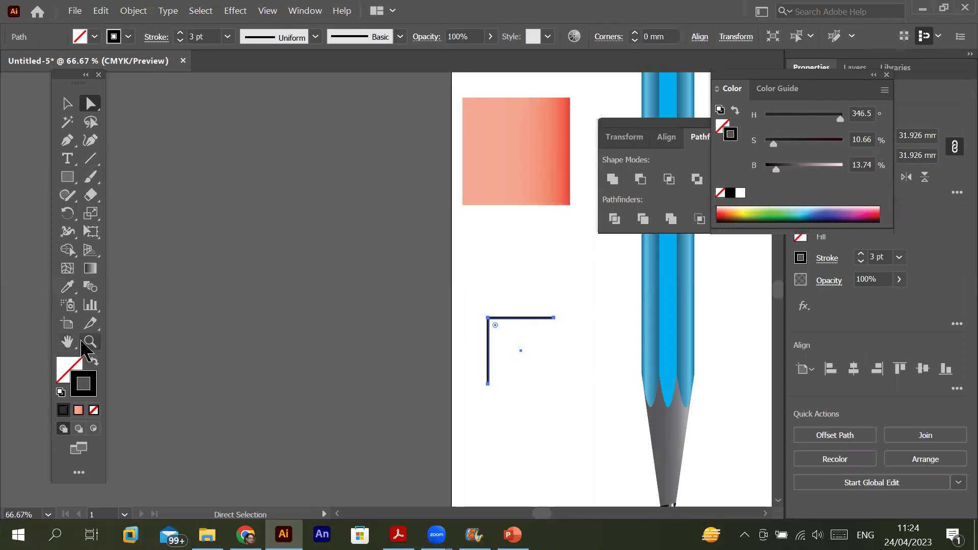
{"action": "left_click", "coordinate": [67, 287]}
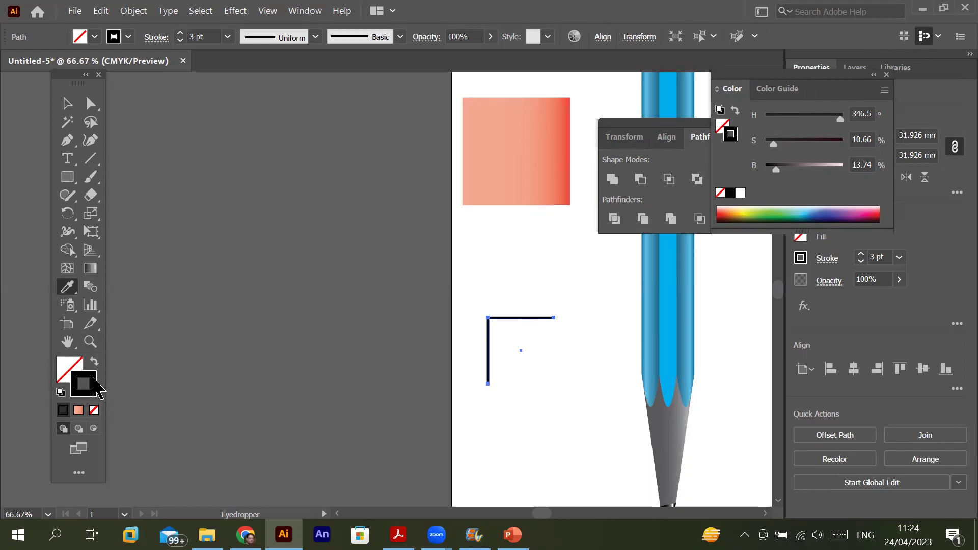
{"action": "left_click", "coordinate": [566, 119]}
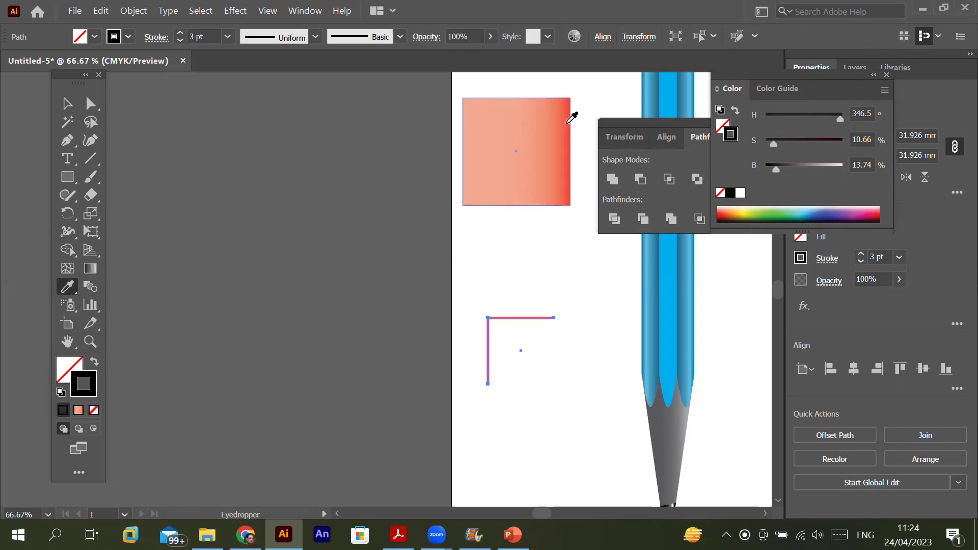
- Paste a copy of the red corner path in front and turn it around to form the opposite, lower-right corner
{"action": "left_click", "coordinate": [67, 103]}
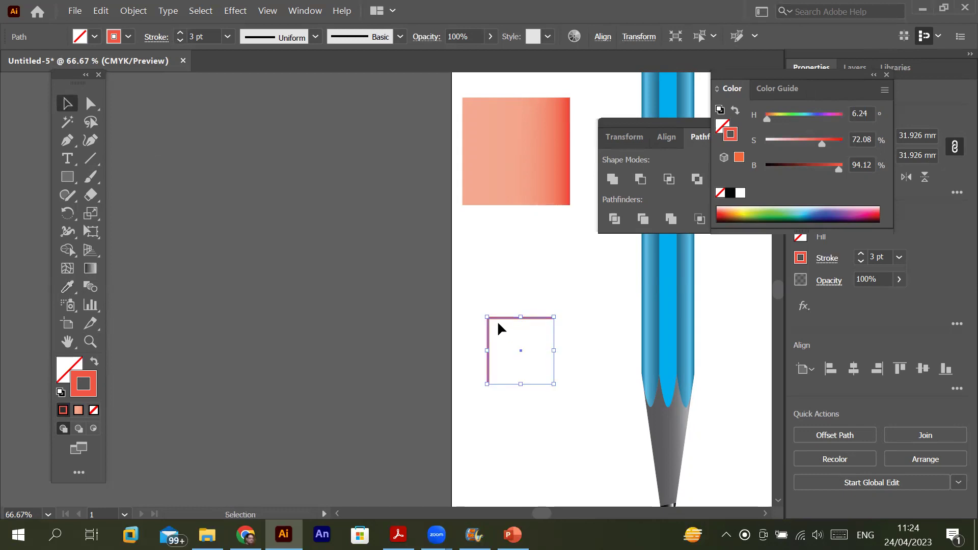
{"action": "left_click", "coordinate": [122, 11]}
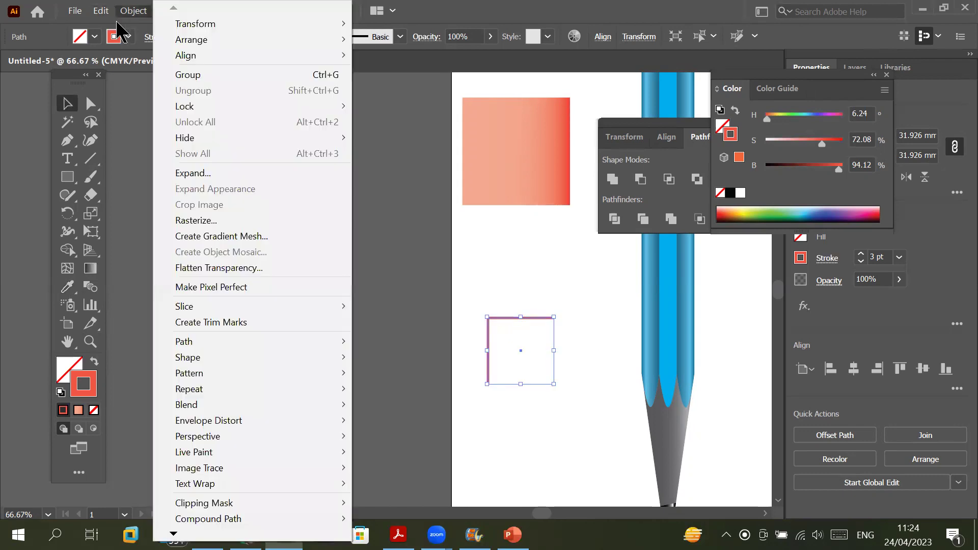
{"action": "mouse_move", "coordinate": [102, 11]}
{"action": "left_click", "coordinate": [118, 75]}
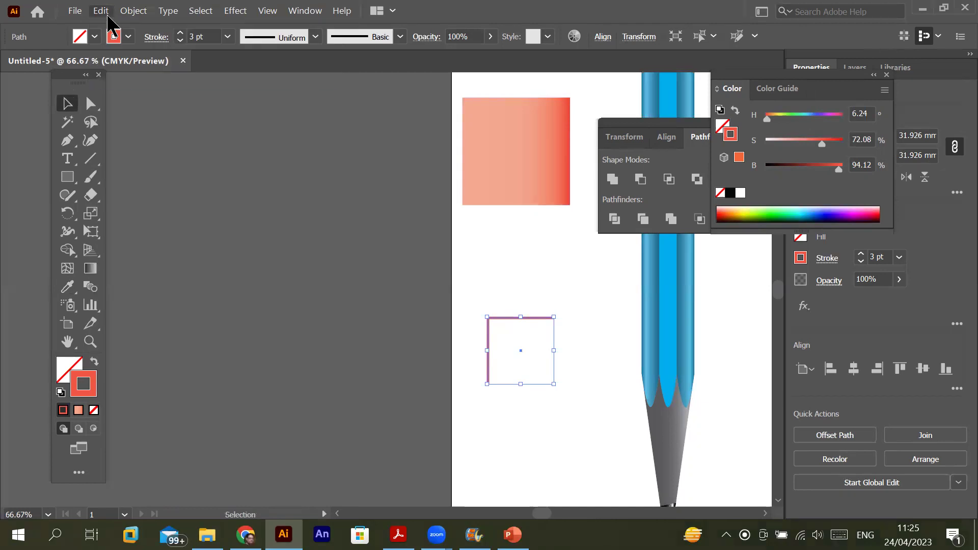
{"action": "left_click", "coordinate": [107, 12]}
{"action": "left_click", "coordinate": [138, 103]}
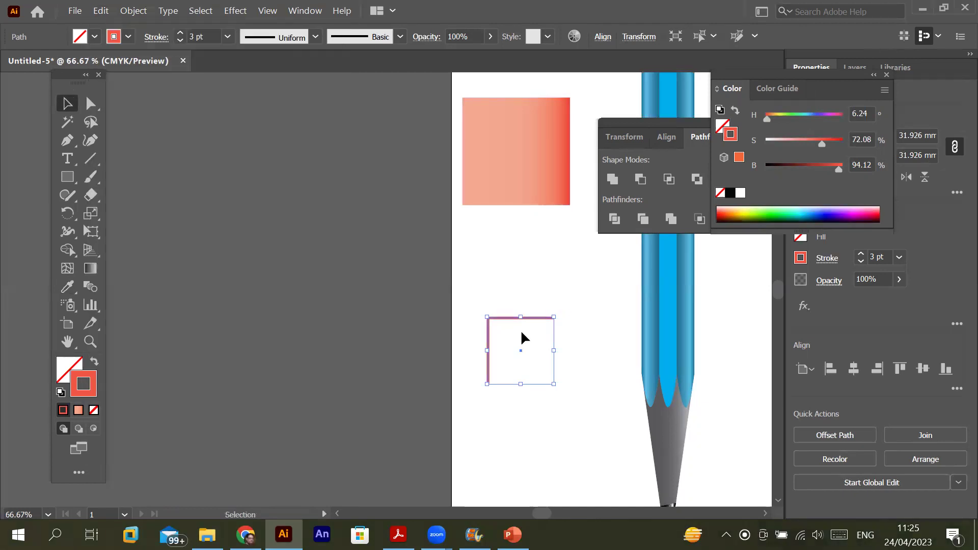
{"action": "left_click_drag", "start_coordinate": [482, 310], "coordinate": [553, 382]}
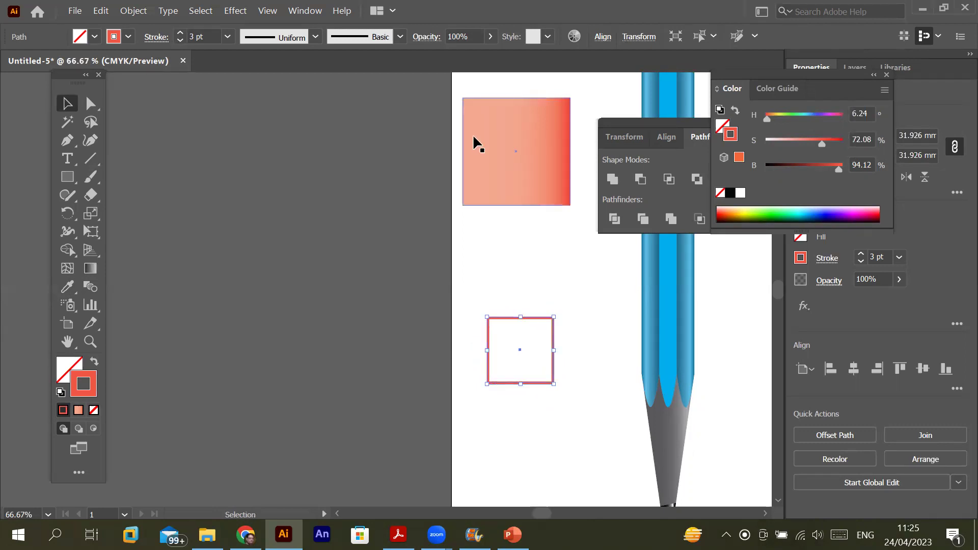
- Colour the lower-right corner path's stroke with the light orange sampled from the left edge of the gradient square
{"action": "left_click", "coordinate": [76, 289]}
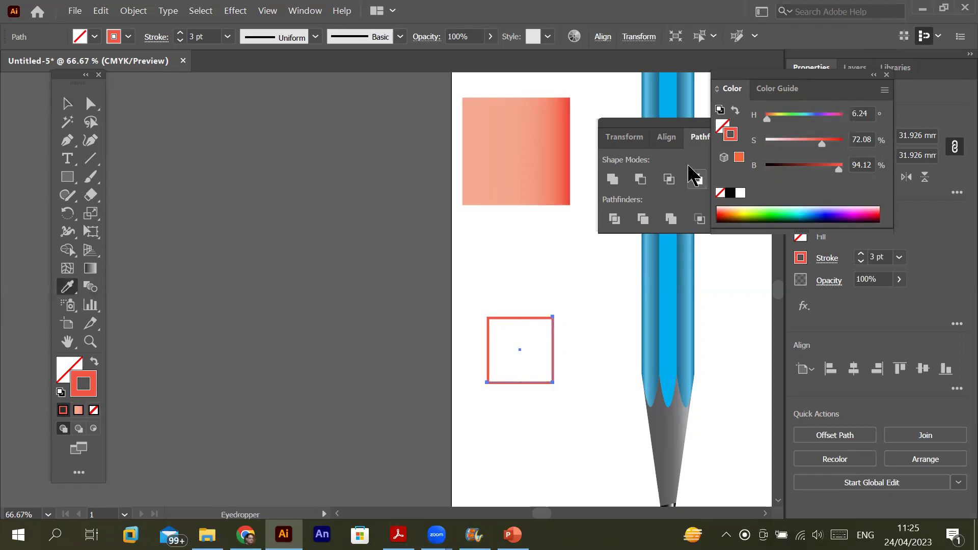
{"action": "left_click", "coordinate": [471, 116]}
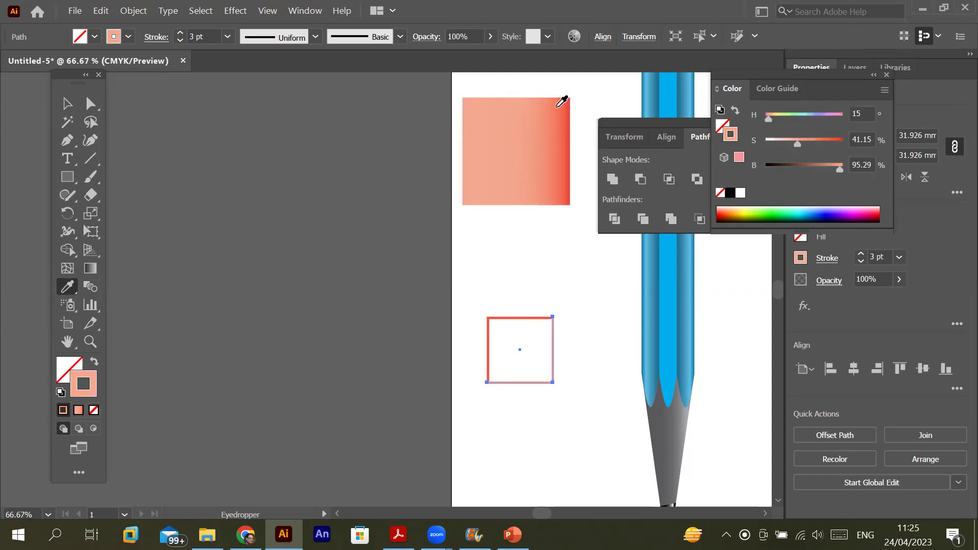
{"action": "left_click", "coordinate": [72, 107]}
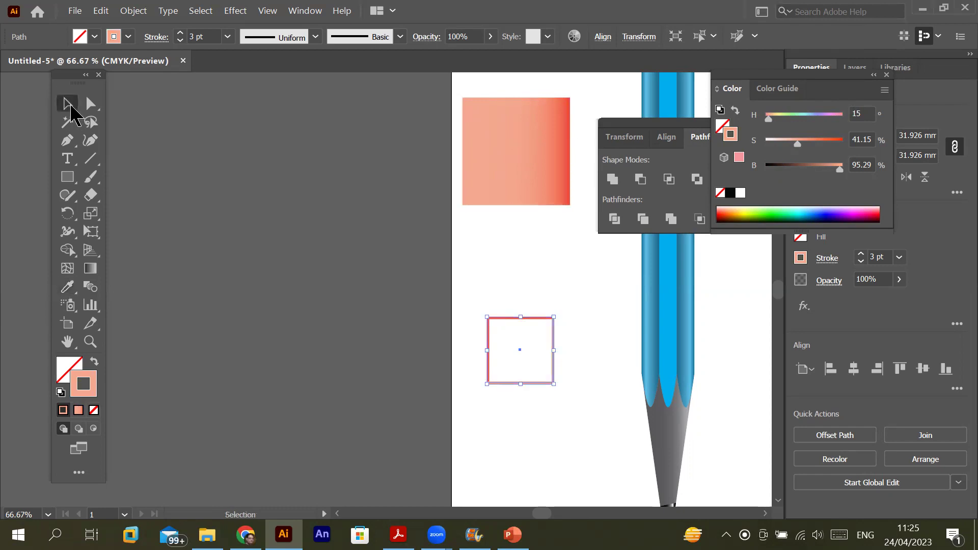
- Paste a copy of both corner paths in front, shrink it about its centre to about 19 mm square and rotate it 180°
{"action": "left_click", "coordinate": [487, 263]}
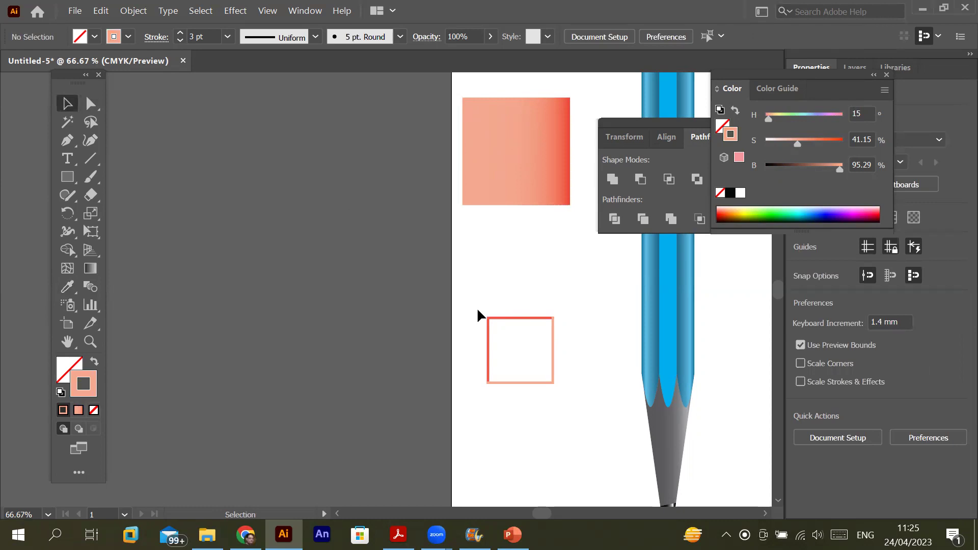
{"action": "left_click_drag", "start_coordinate": [480, 307], "coordinate": [584, 398]}
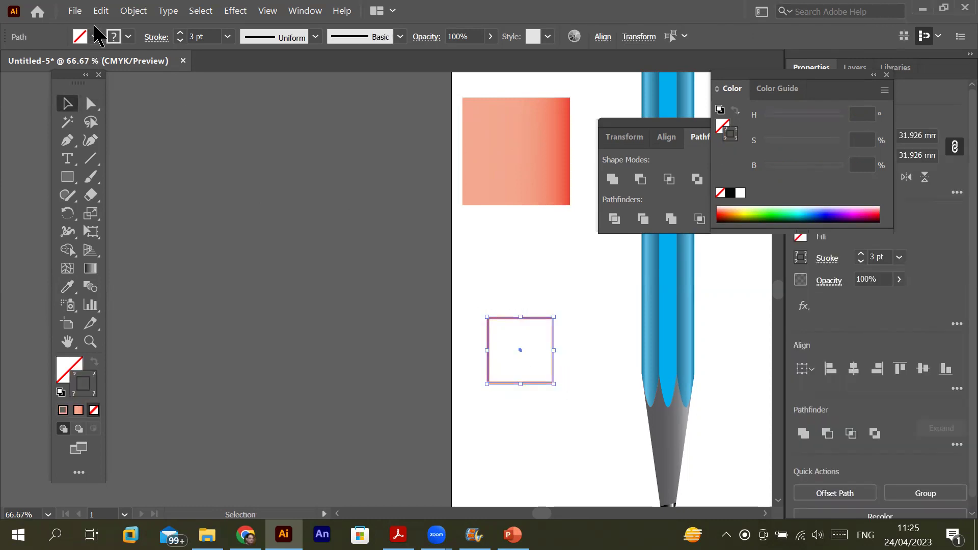
{"action": "left_click", "coordinate": [101, 11]}
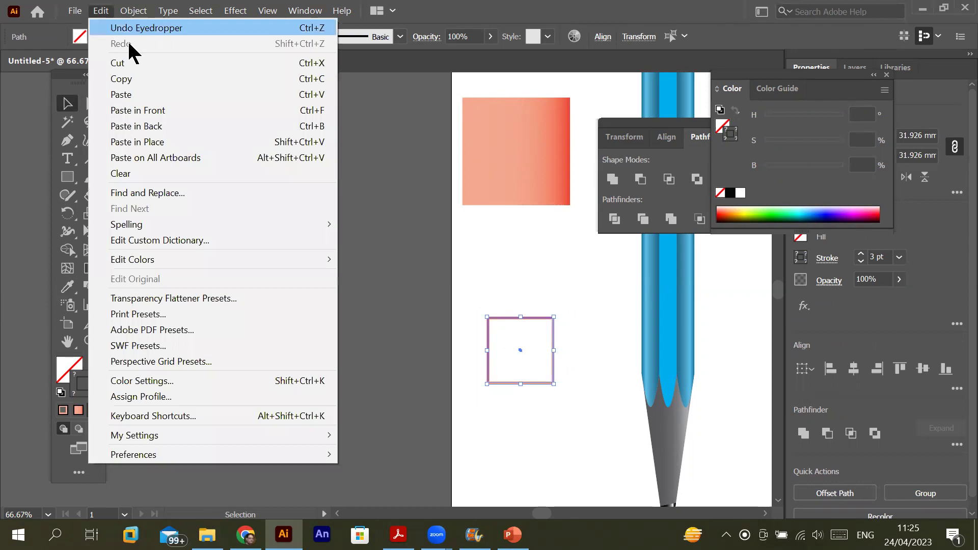
{"action": "left_click", "coordinate": [136, 74]}
{"action": "left_click", "coordinate": [101, 11]}
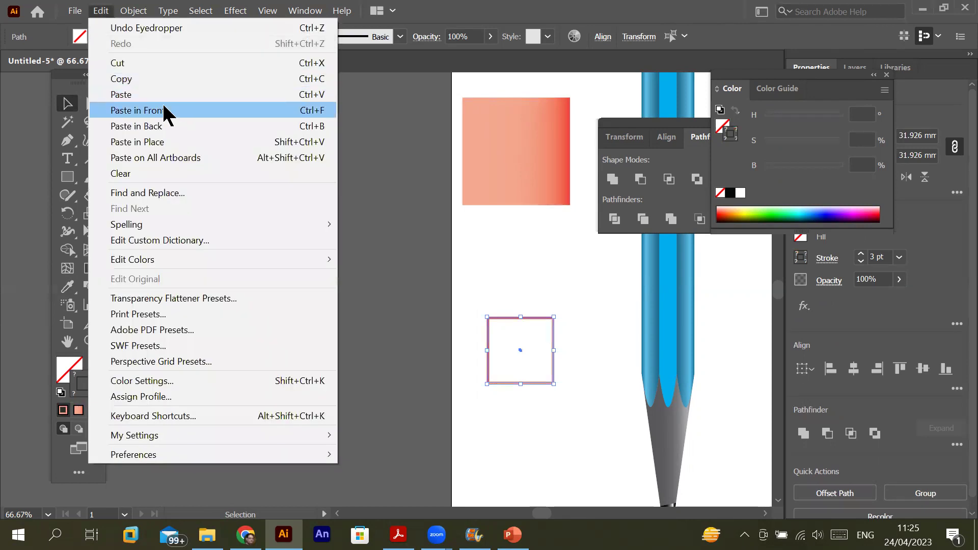
{"action": "left_click", "coordinate": [162, 110]}
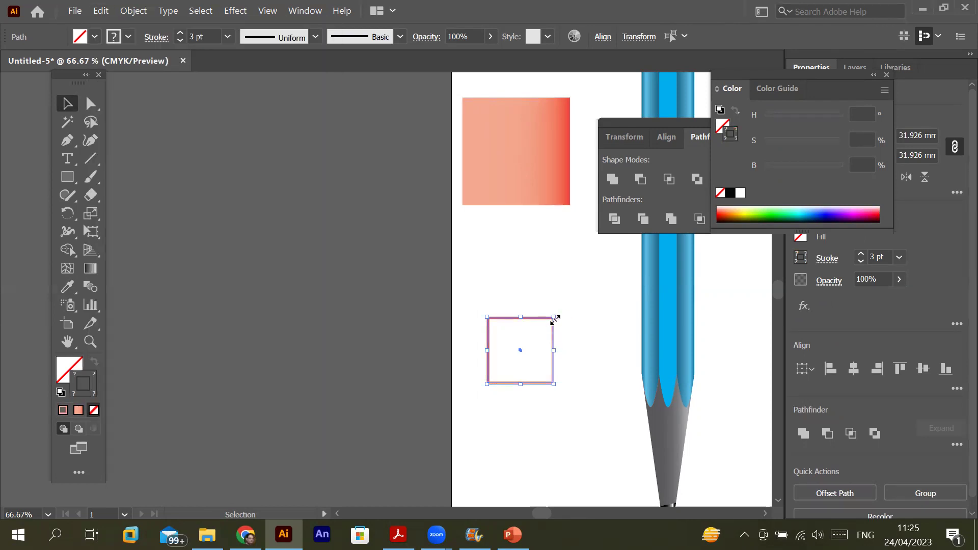
{"action": "left_click_drag", "start_coordinate": [554, 320], "coordinate": [540, 368]}
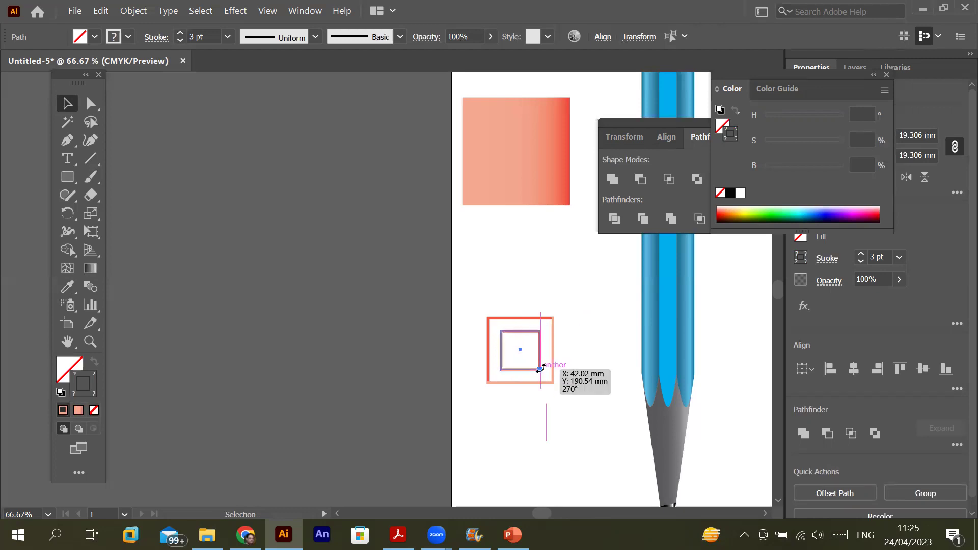
{"action": "left_click_drag", "start_coordinate": [537, 374], "coordinate": [490, 386]}
- Move the two nested outlined squares together onto the middle of the gradient-filled square
{"action": "left_click_drag", "start_coordinate": [473, 305], "coordinate": [536, 182]}
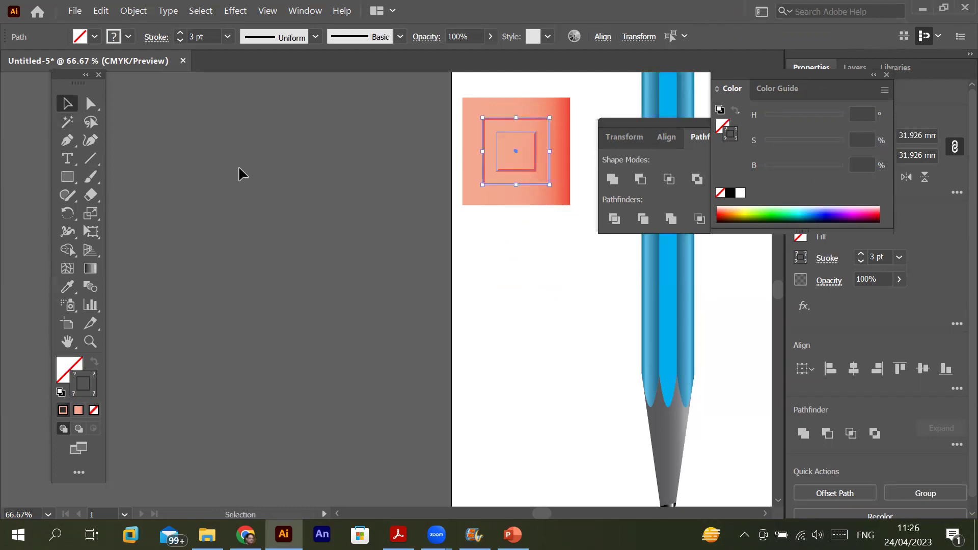
{"action": "left_click", "coordinate": [509, 278]}
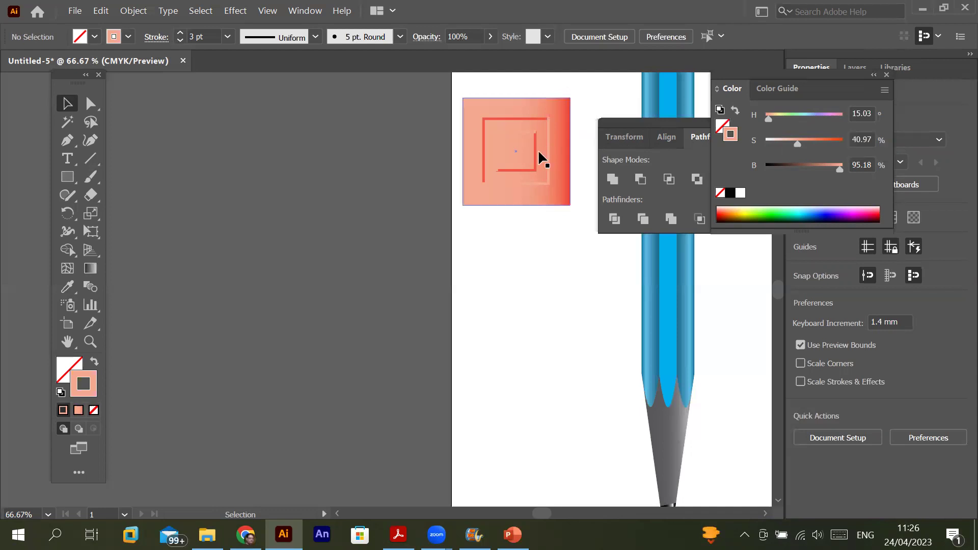
- Darken the inner square's light orange corner stroke by setting its saturation to 61% and brightness to 79%
{"action": "scroll", "coordinate": [540, 154], "scroll_direction": "up", "scroll_amount": 4}
{"action": "scroll", "coordinate": [540, 153], "scroll_direction": "down", "scroll_amount": 3}
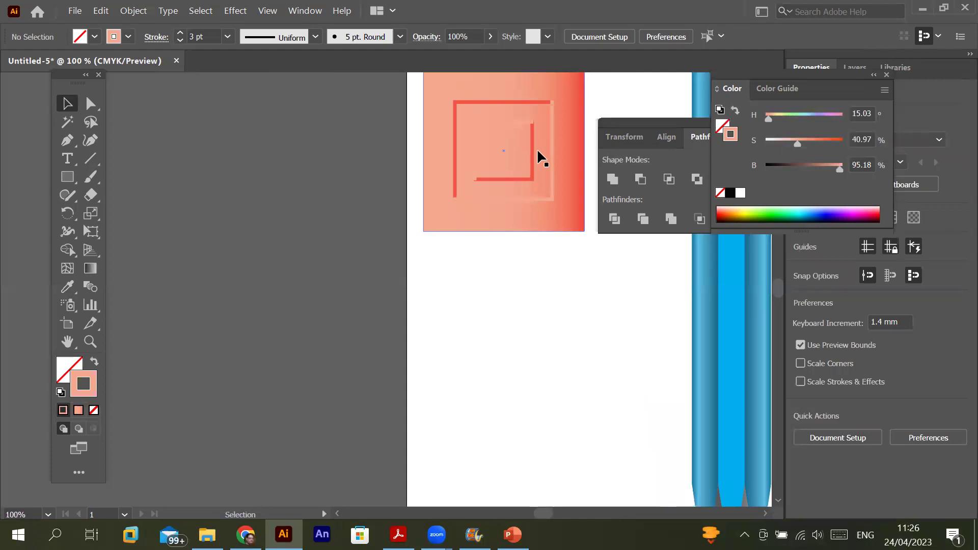
{"action": "left_click", "coordinate": [554, 162]}
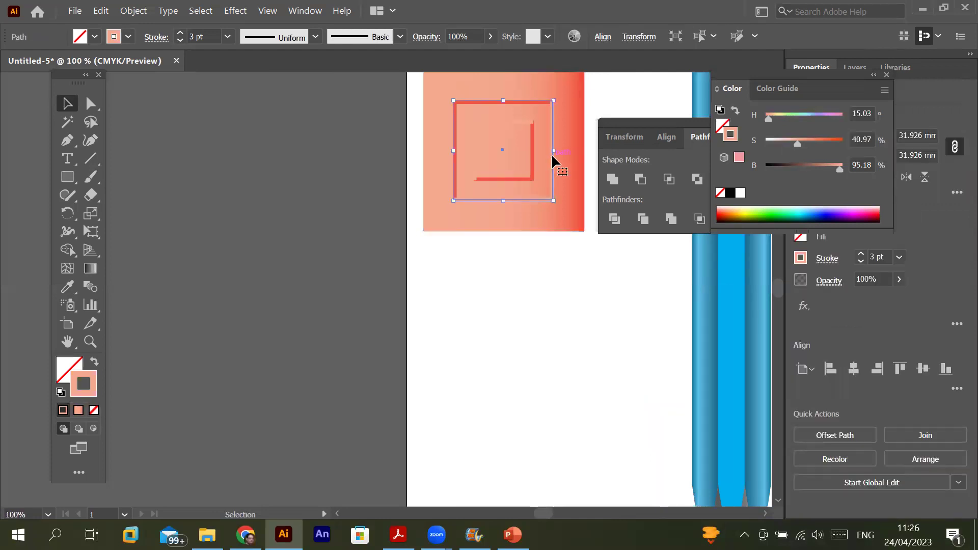
{"action": "left_click", "coordinate": [490, 130], "text": "shift"}
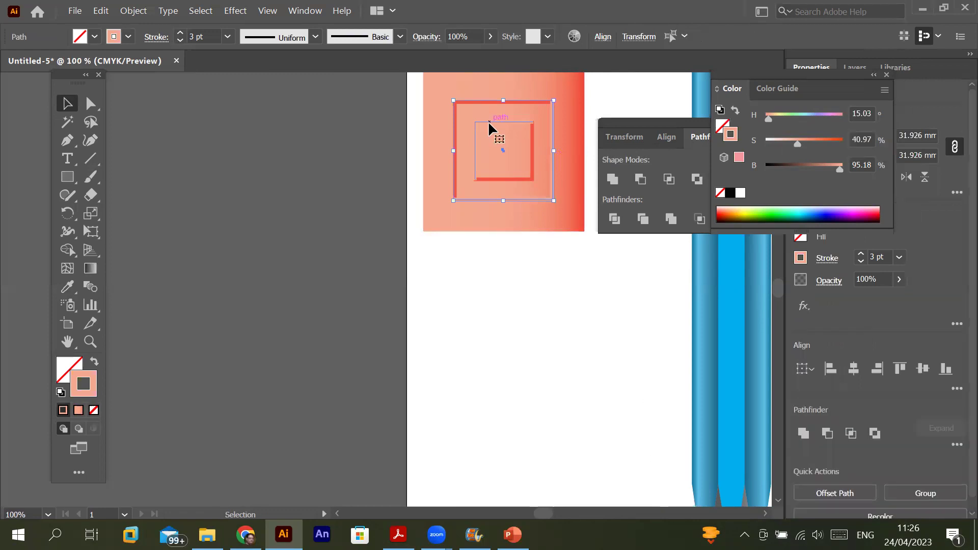
{"action": "left_click", "coordinate": [515, 256]}
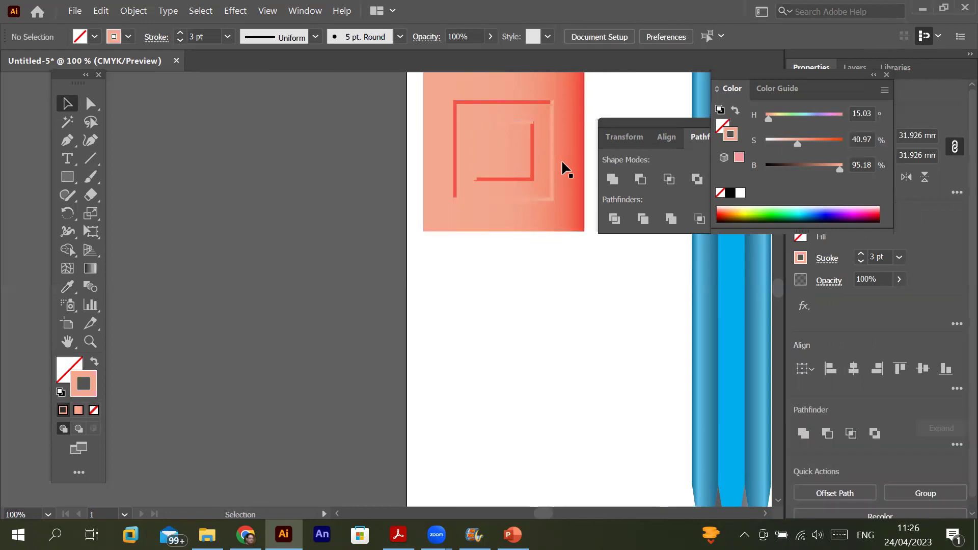
{"action": "left_click", "coordinate": [499, 124]}
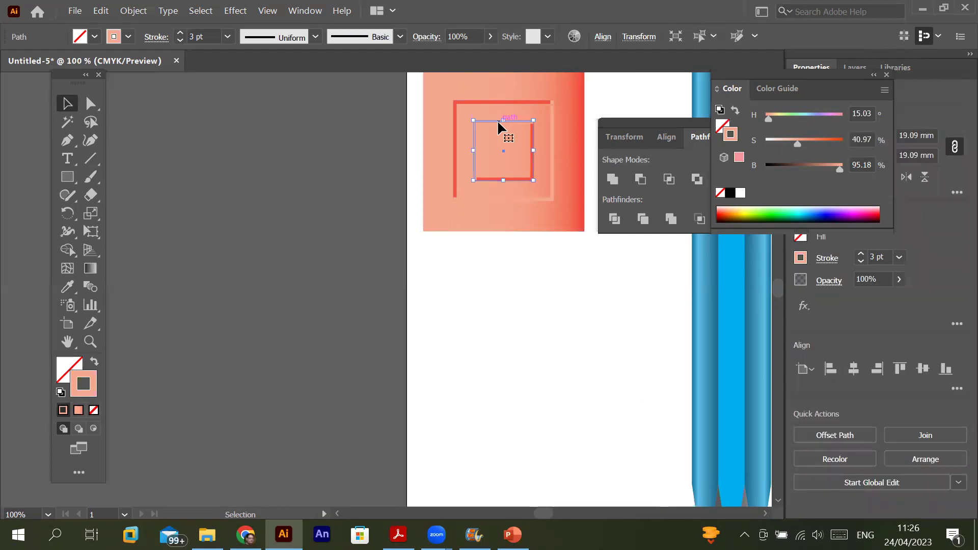
{"action": "left_click_drag", "start_coordinate": [796, 145], "coordinate": [815, 146]}
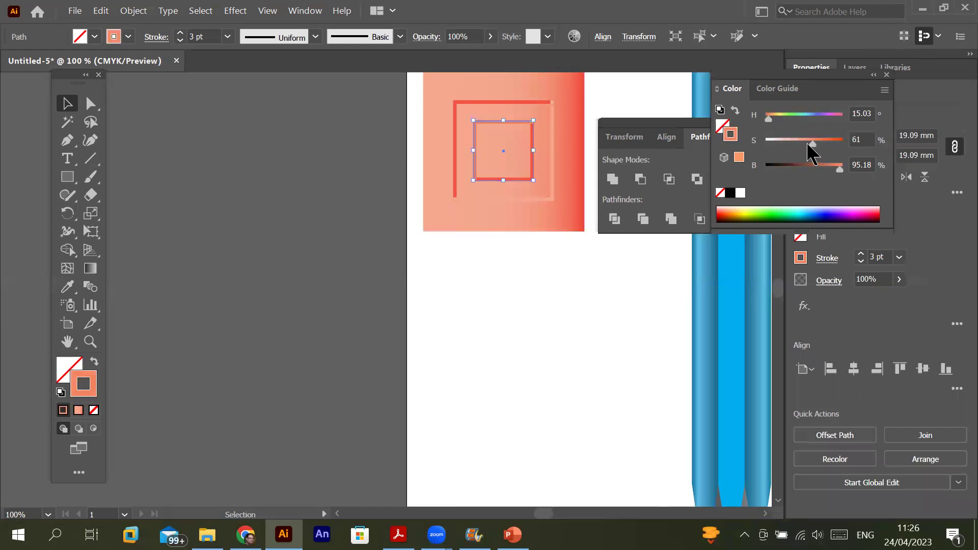
{"action": "left_click", "coordinate": [838, 170]}
{"action": "left_click_drag", "start_coordinate": [830, 172], "coordinate": [826, 174]}
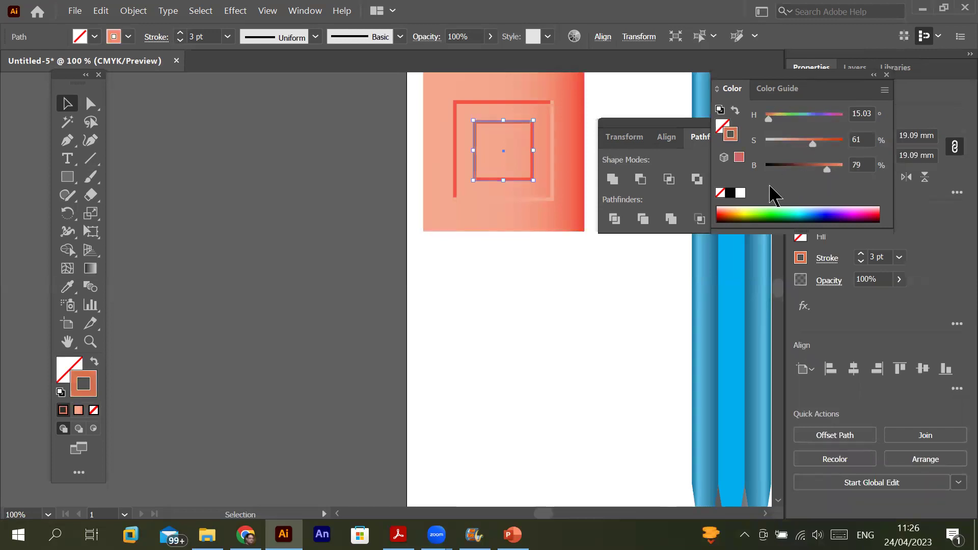
{"action": "left_click", "coordinate": [513, 287]}
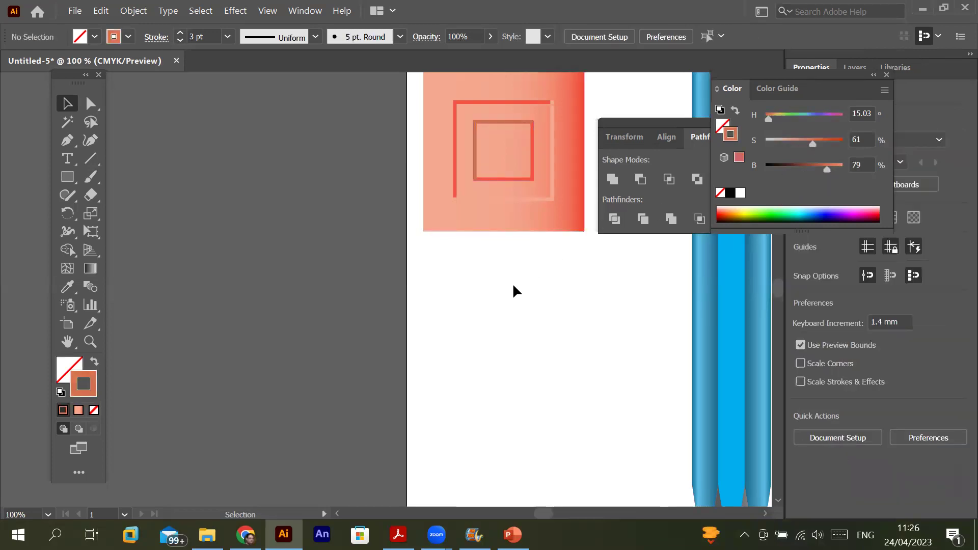
- Darken the outer square's light orange corner stroke to 77% brightness
{"action": "left_click", "coordinate": [525, 200]}
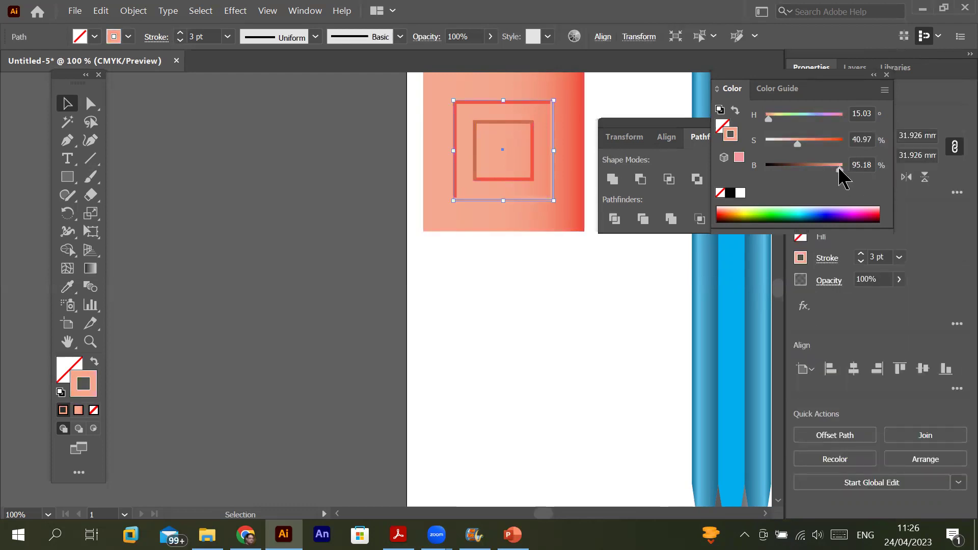
{"action": "left_click_drag", "start_coordinate": [839, 169], "coordinate": [826, 173]}
{"action": "left_click", "coordinate": [563, 288]}
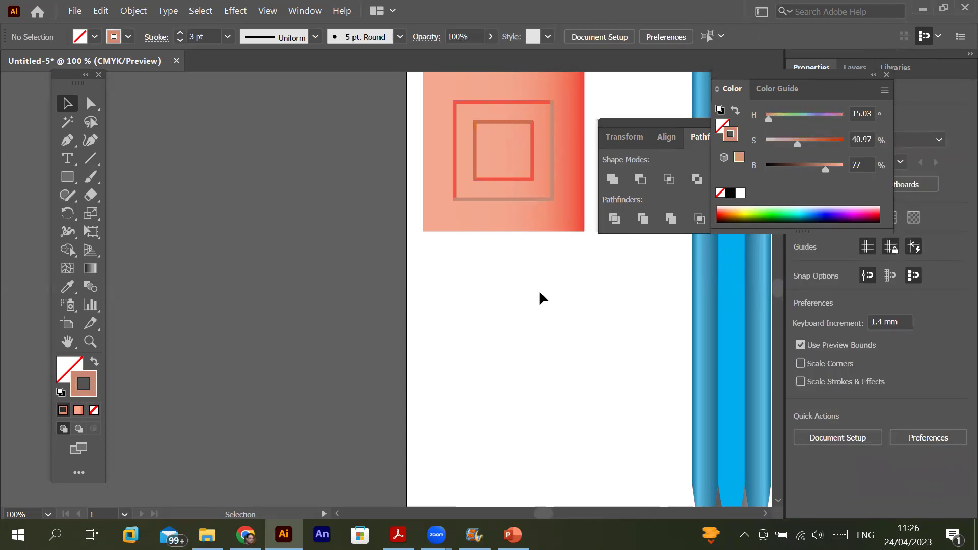
- Draw a rectangle about 25.8 by 16.9 mm on top of the pencil's striped orange band and round its two upper corners
{"action": "scroll", "coordinate": [535, 277], "scroll_direction": "down", "scroll_amount": 2}
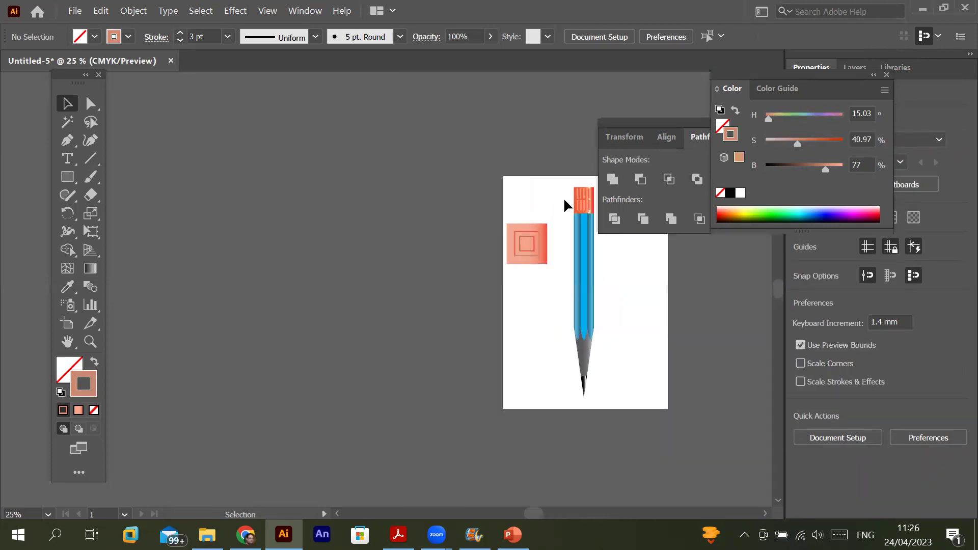
{"action": "left_click_drag", "start_coordinate": [781, 294], "coordinate": [779, 280]}
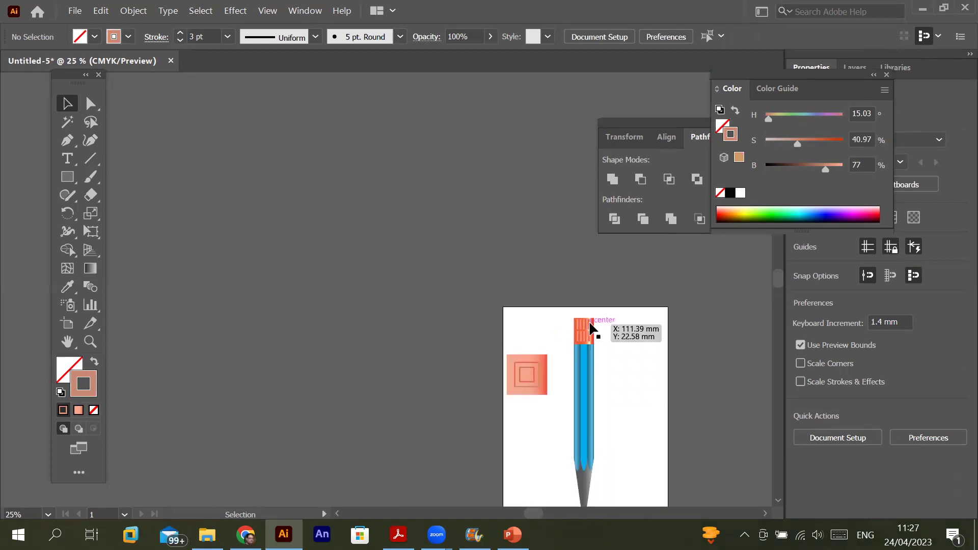
{"action": "scroll", "coordinate": [607, 301], "scroll_direction": "up", "scroll_amount": 3}
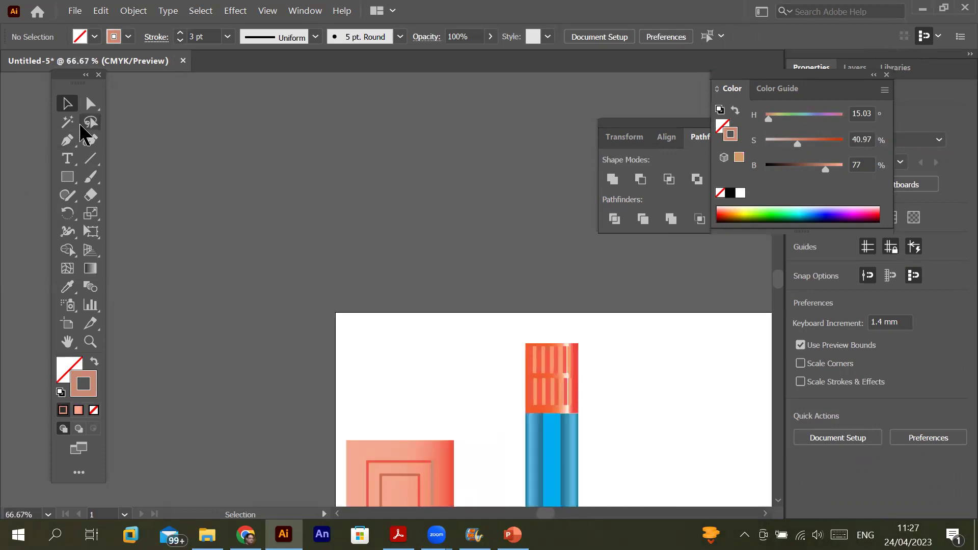
{"action": "left_click", "coordinate": [67, 175]}
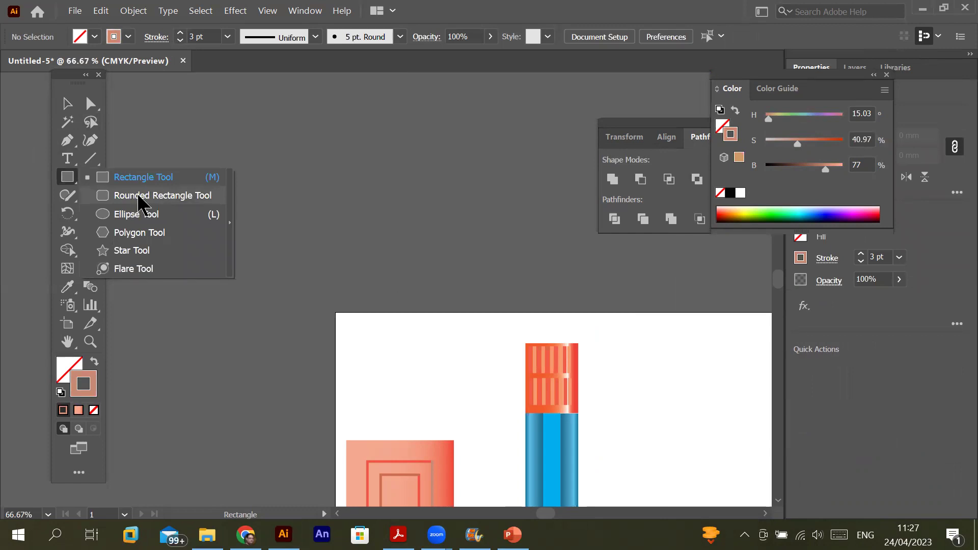
{"action": "left_click", "coordinate": [68, 180]}
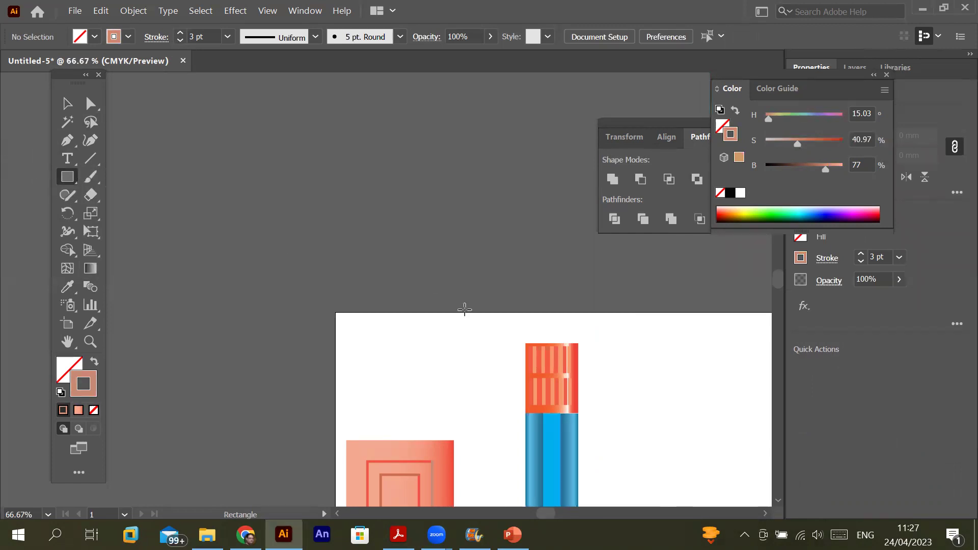
{"action": "left_click_drag", "start_coordinate": [526, 348], "coordinate": [580, 313]}
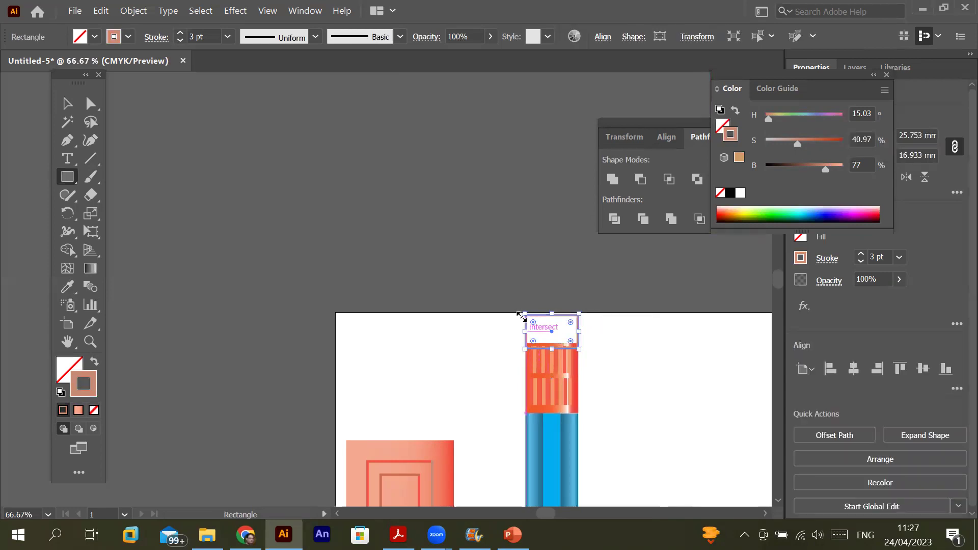
{"action": "scroll", "coordinate": [521, 317], "scroll_direction": "up", "scroll_amount": 1}
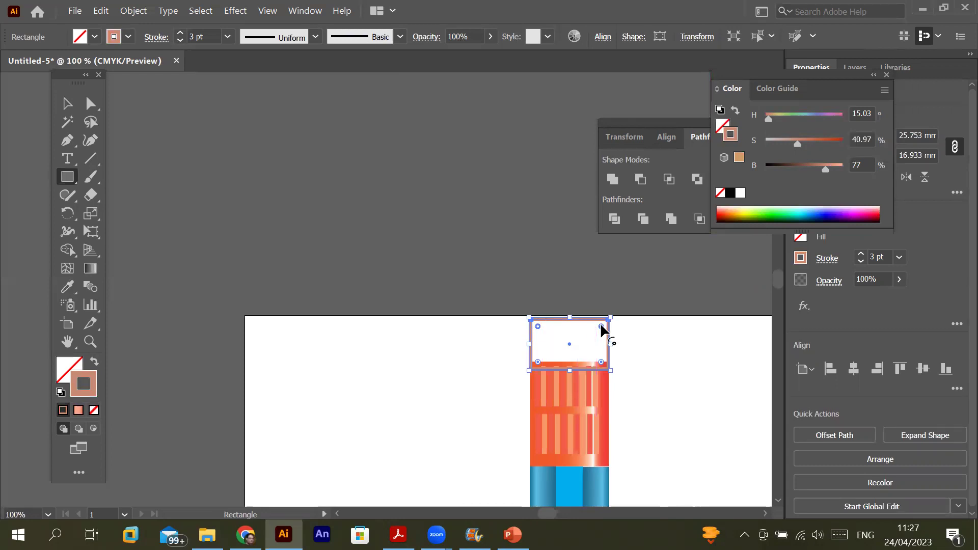
{"action": "left_click_drag", "start_coordinate": [602, 328], "coordinate": [593, 349]}
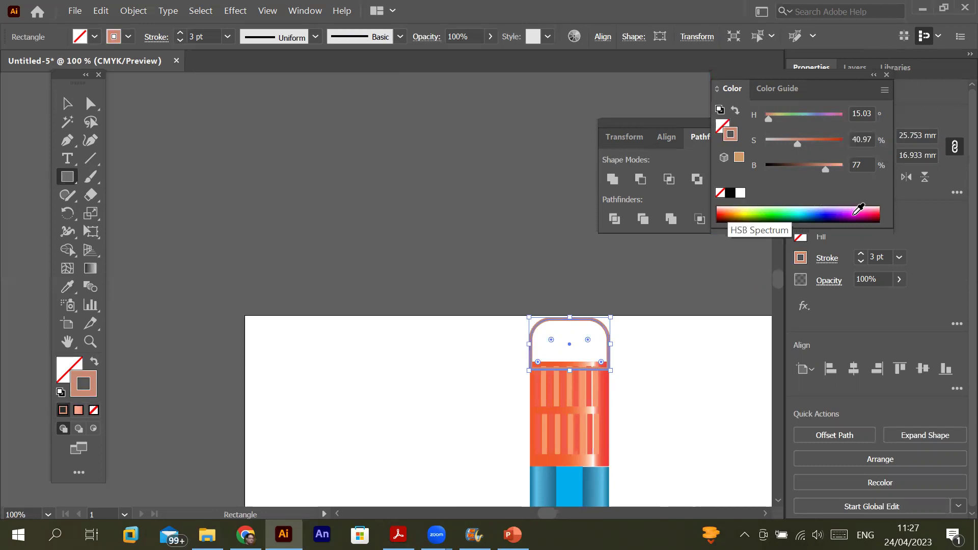
- Fill the rounded cap with magenta from the colour spectrum, about hue 303°, saturation 73% and brightness 100%
{"action": "left_click", "coordinate": [859, 210]}
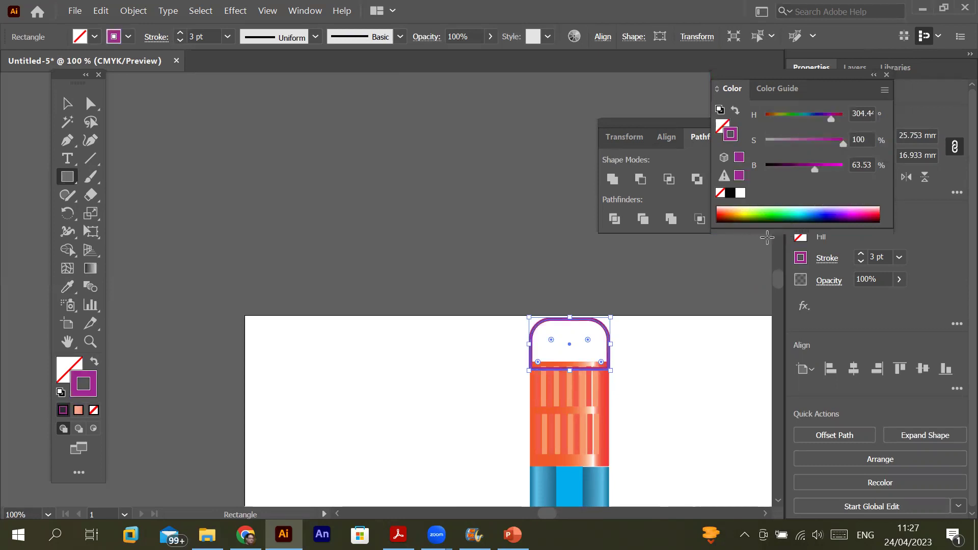
{"action": "key", "text": "ctrl+z"}
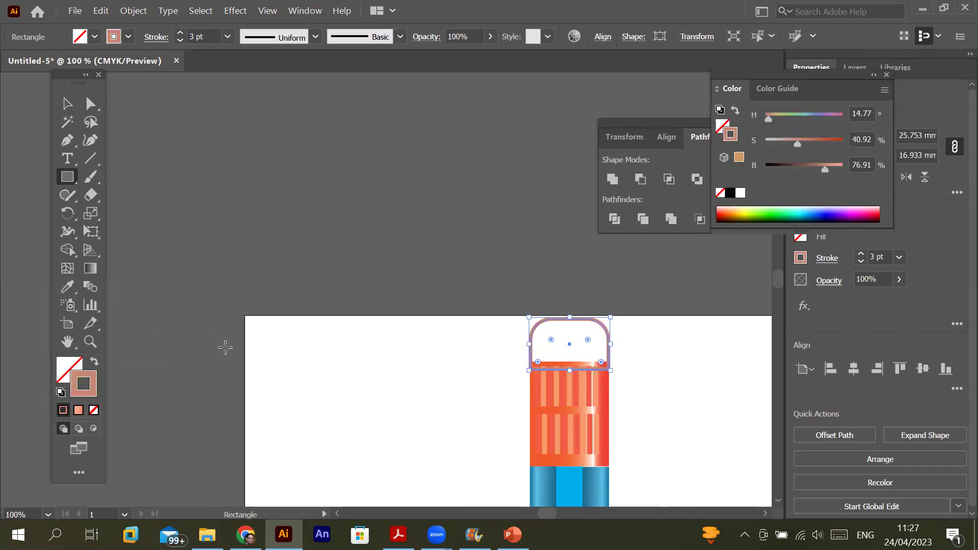
{"action": "left_click", "coordinate": [73, 371]}
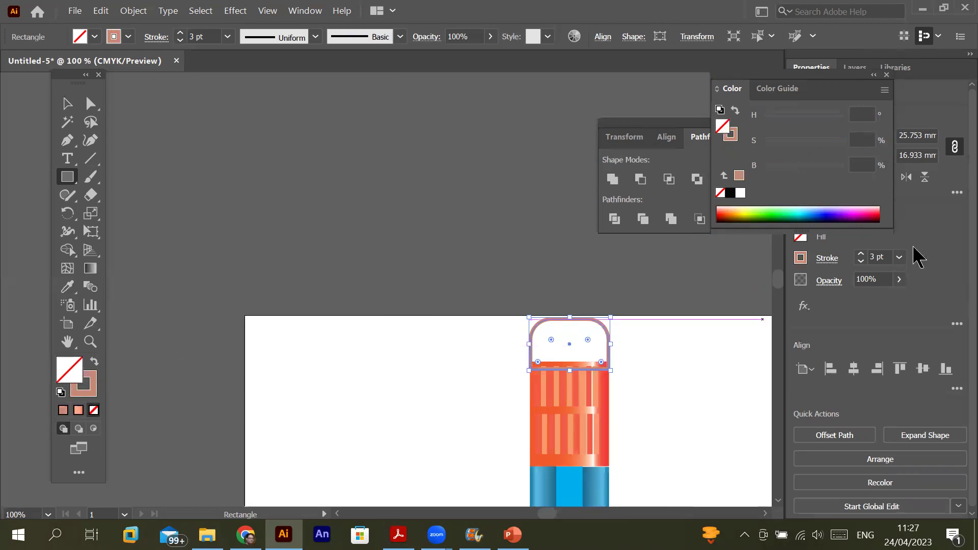
{"action": "left_click", "coordinate": [858, 209]}
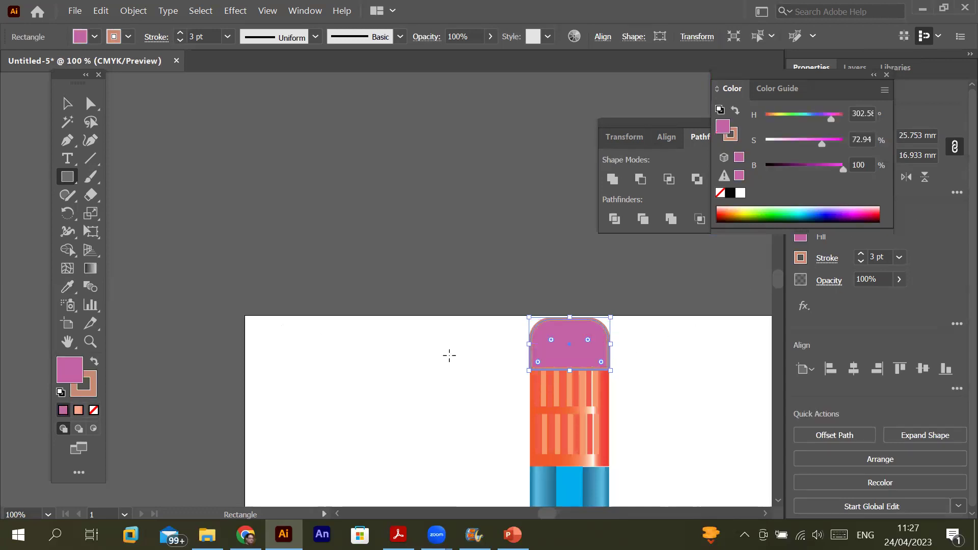
{"action": "left_click", "coordinate": [69, 105]}
{"action": "left_click", "coordinate": [465, 424]}
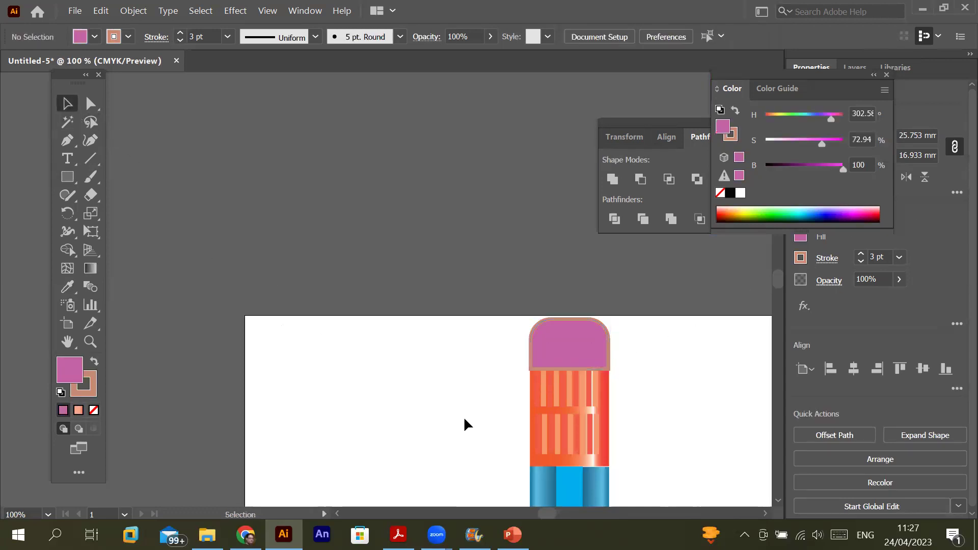
- Set the magenta cap's stroke to none
{"action": "left_click", "coordinate": [541, 349]}
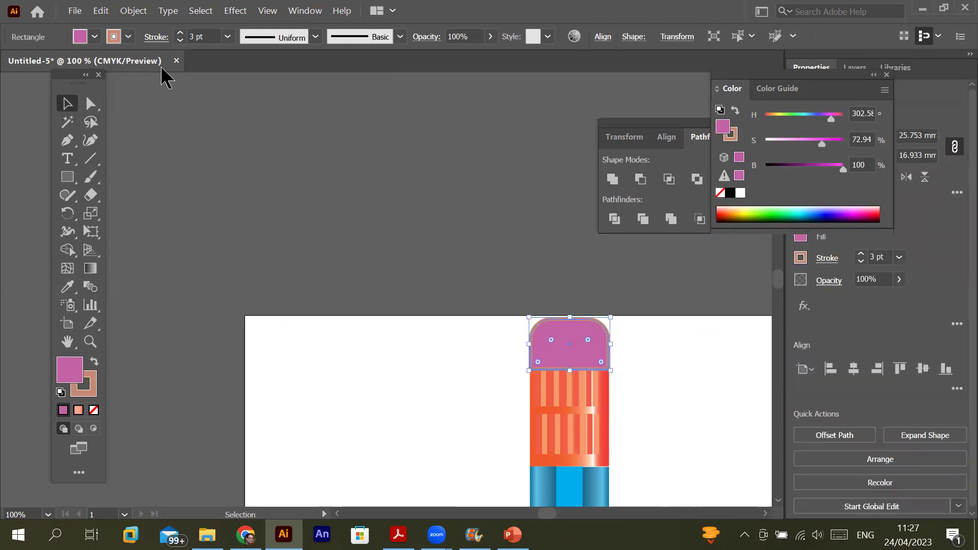
{"action": "left_click", "coordinate": [129, 38]}
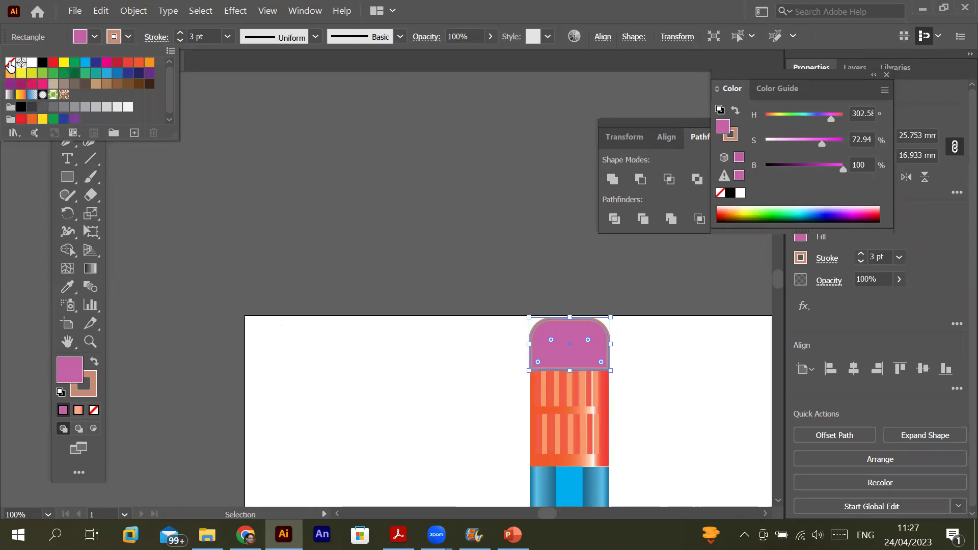
{"action": "left_click", "coordinate": [10, 62]}
{"action": "left_click", "coordinate": [449, 371]}
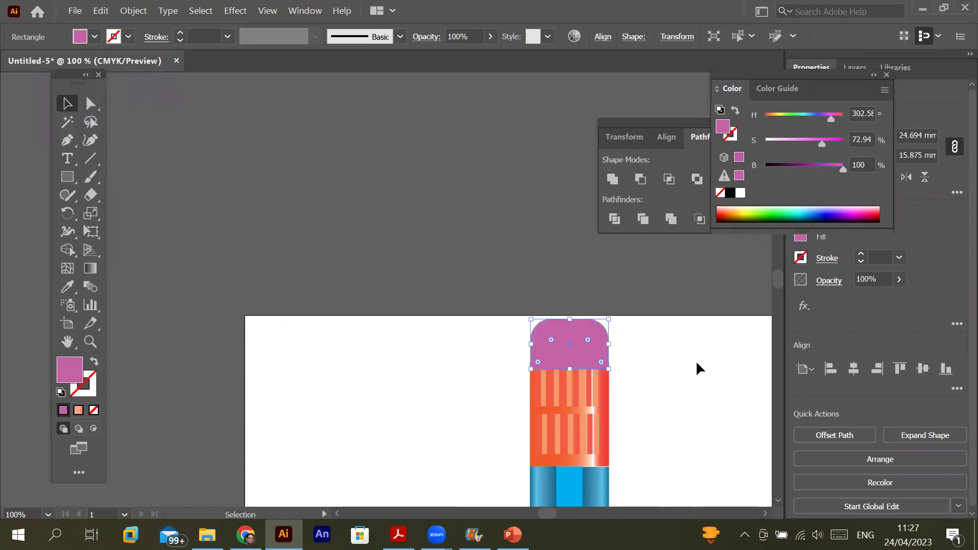
{"action": "left_click", "coordinate": [657, 372]}
{"action": "left_click", "coordinate": [604, 362]}
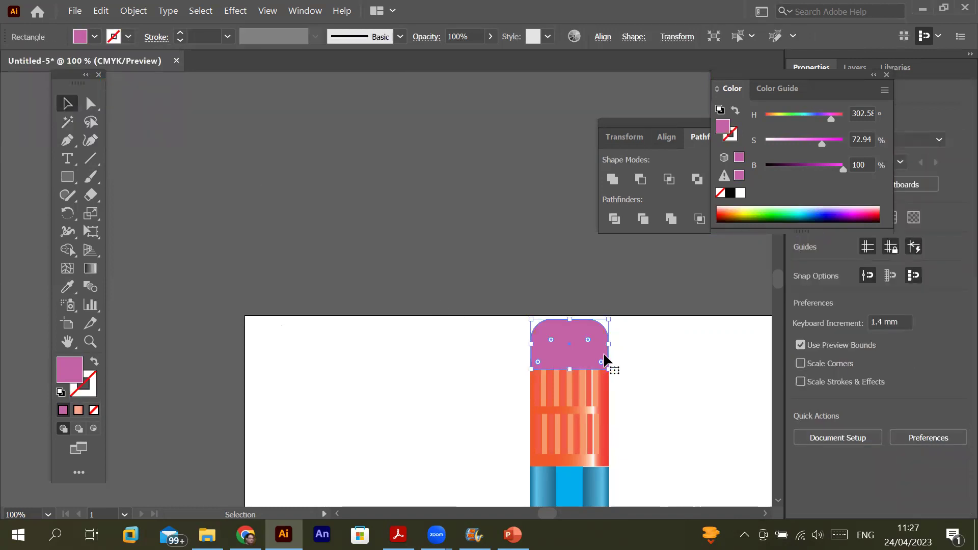
- Stretch the magenta cap to about 24.9 mm wide to line up with the orange band, and deselect it
{"action": "left_click", "coordinate": [610, 345]}
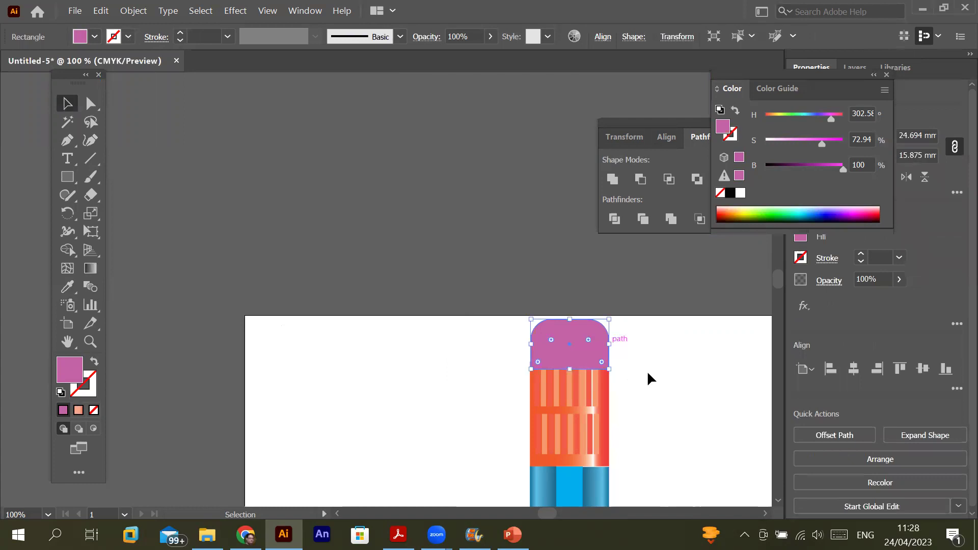
{"action": "left_click", "coordinate": [650, 389]}
{"action": "scroll", "coordinate": [656, 394], "scroll_direction": "down", "scroll_amount": 3}
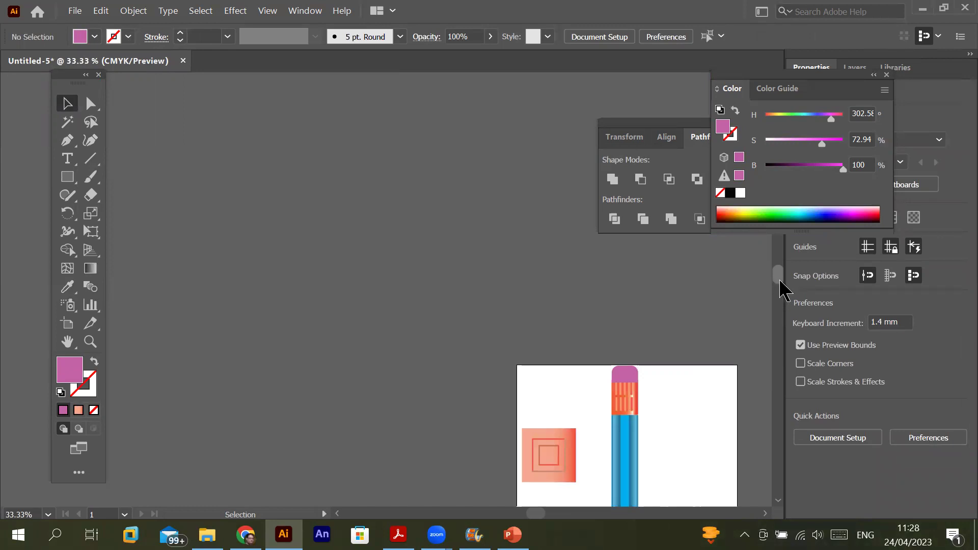
{"action": "scroll", "coordinate": [779, 283], "scroll_direction": "down", "scroll_amount": 2}
{"action": "scroll", "coordinate": [782, 295], "scroll_direction": "down", "scroll_amount": 1}
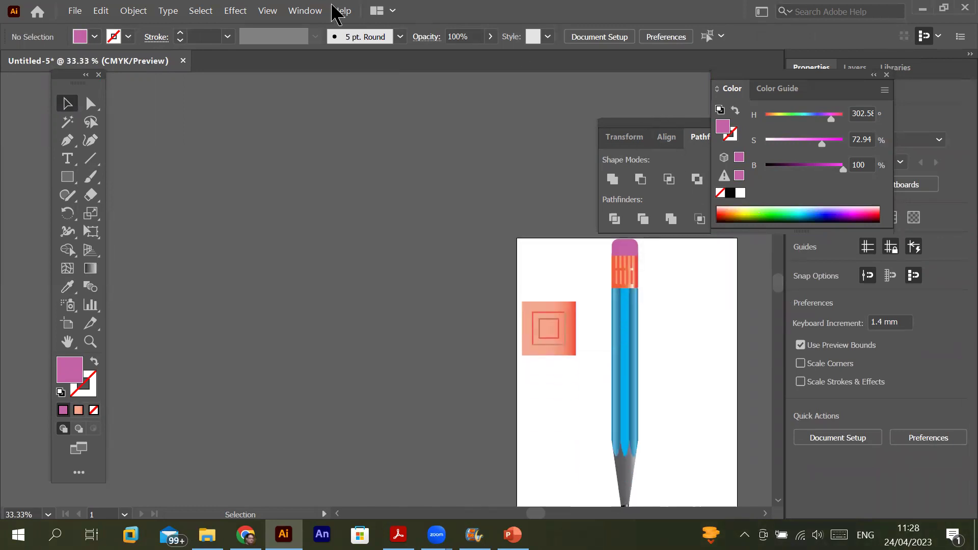
- Reset the Essentials workspace to its default layout
{"action": "left_click", "coordinate": [299, 11]}
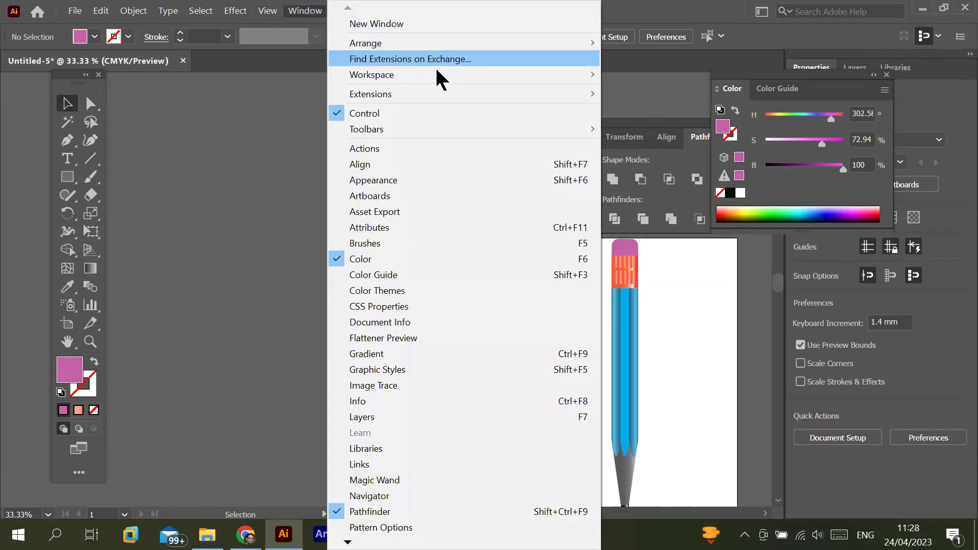
{"action": "mouse_move", "coordinate": [449, 77]}
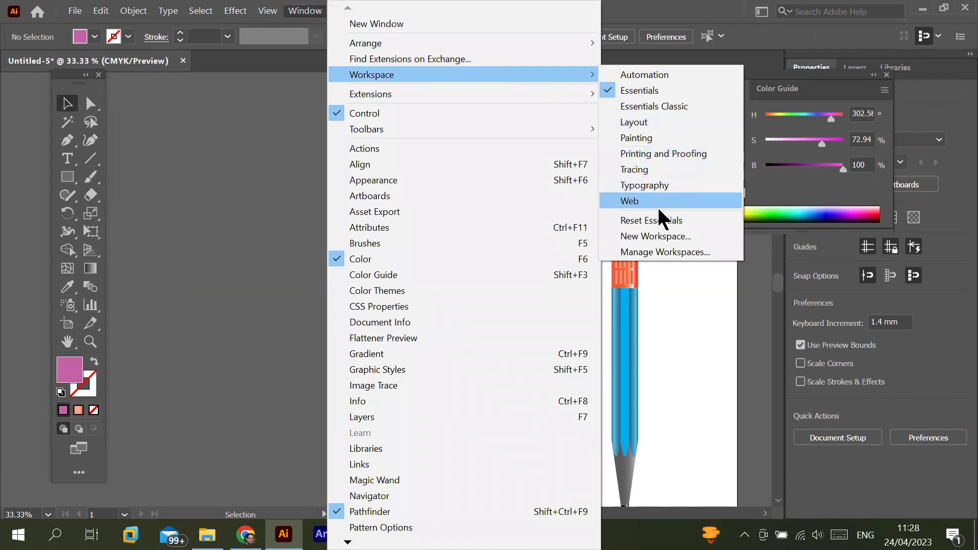
{"action": "left_click", "coordinate": [657, 221]}
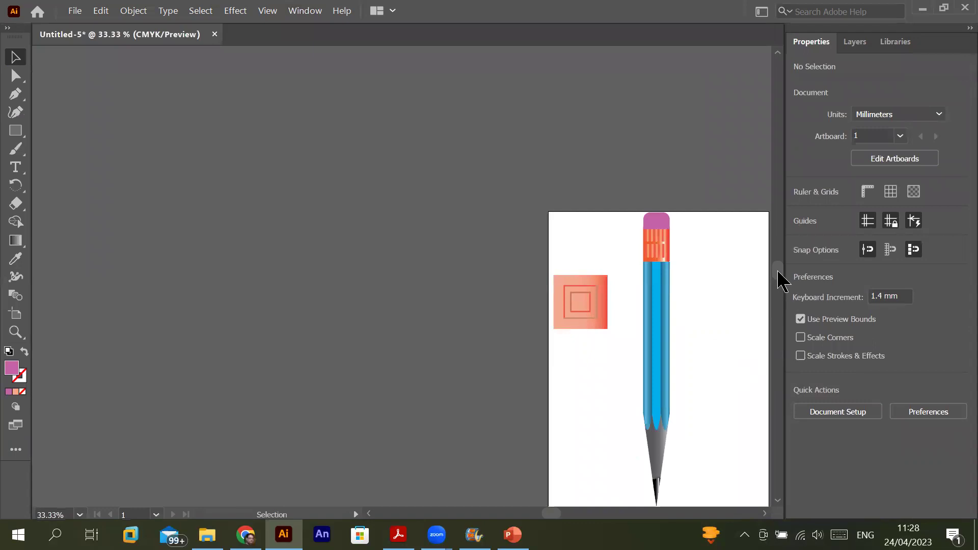
- Give the eraser cap a linear gradient fill and set its start stop to magenta, about hue 323°, saturation 70%, brightness 80%
{"action": "left_click_drag", "start_coordinate": [778, 270], "coordinate": [776, 279]}
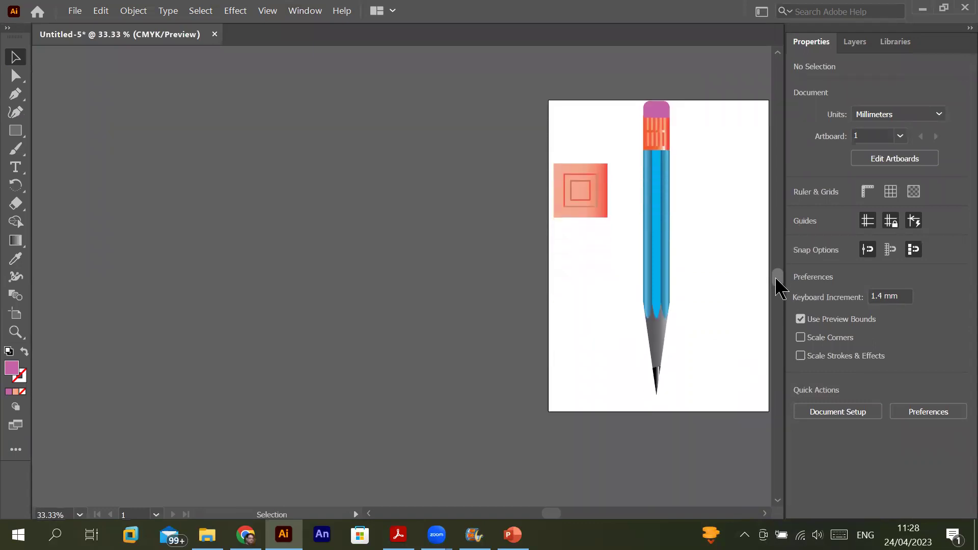
{"action": "left_click", "coordinate": [660, 112]}
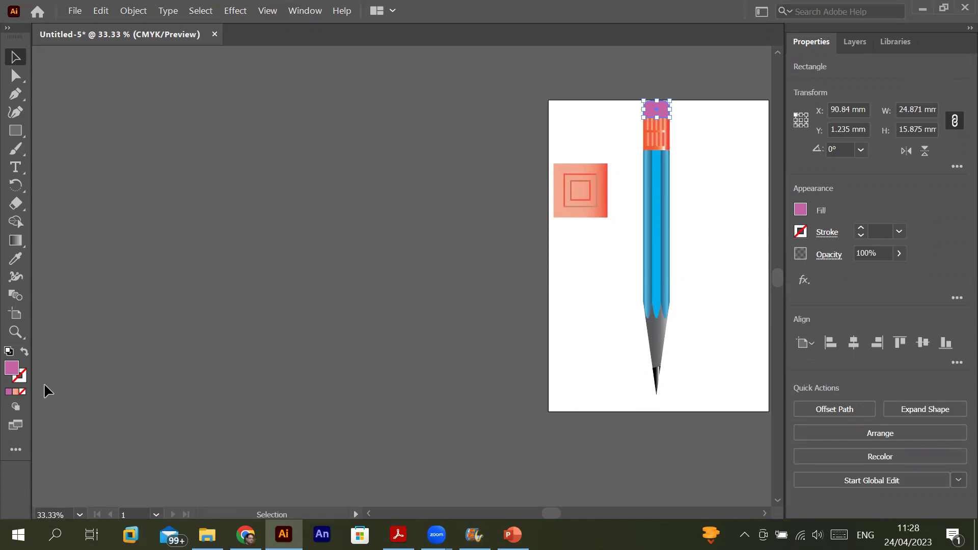
{"action": "left_click", "coordinate": [16, 393]}
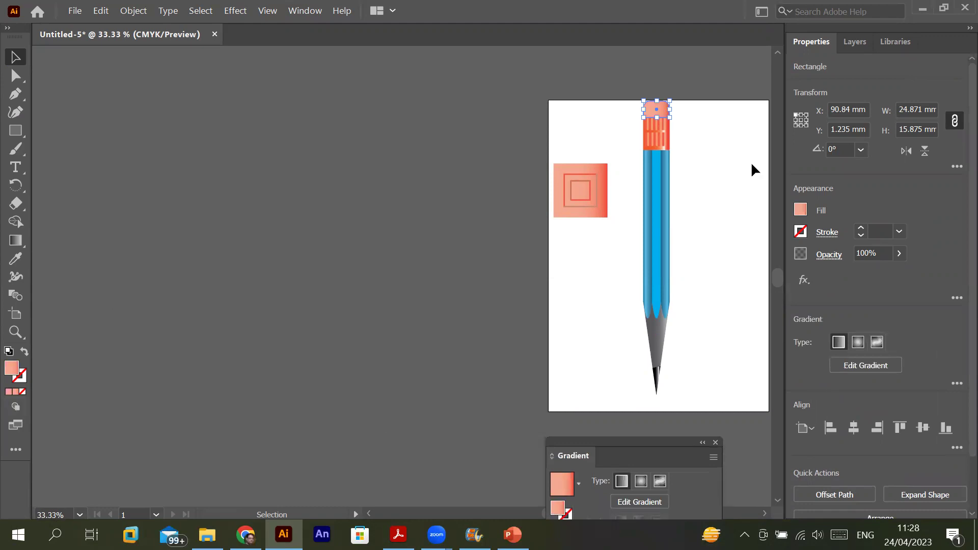
{"action": "left_click_drag", "start_coordinate": [621, 452], "coordinate": [308, 224]}
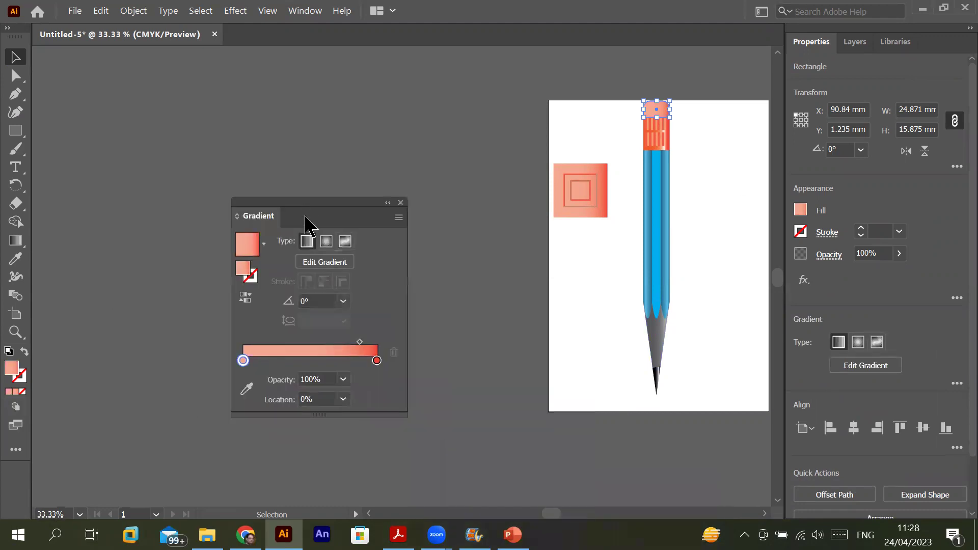
{"action": "left_click", "coordinate": [317, 264]}
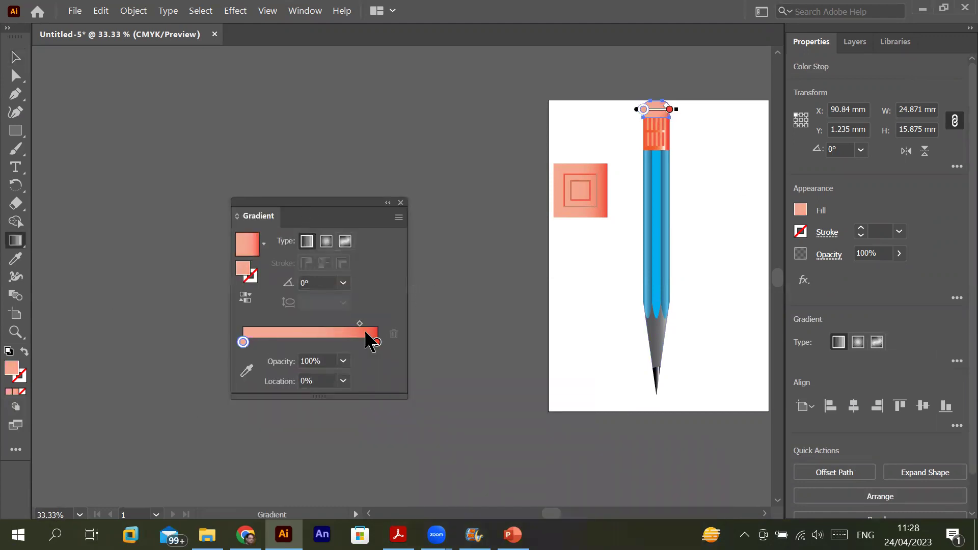
{"action": "double_click", "coordinate": [243, 342]}
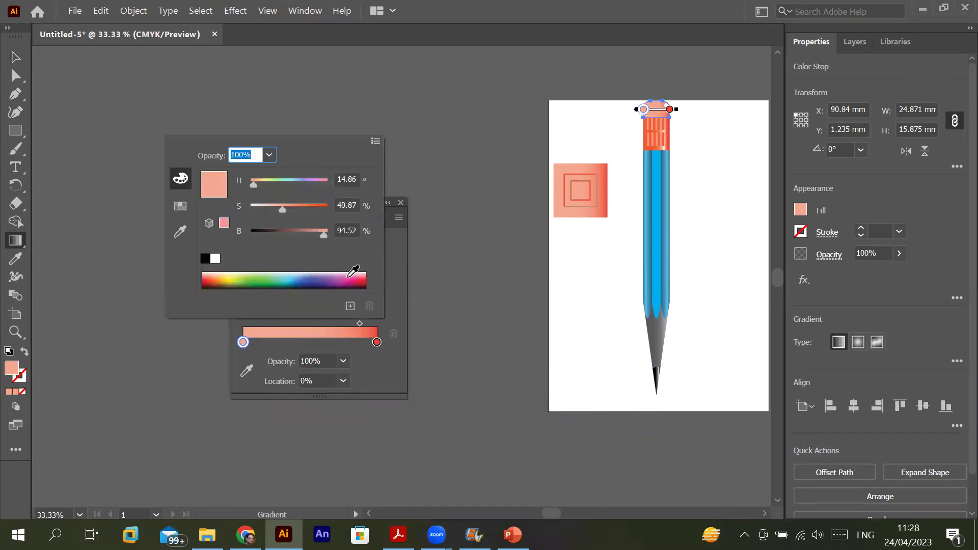
{"action": "left_click", "coordinate": [347, 278]}
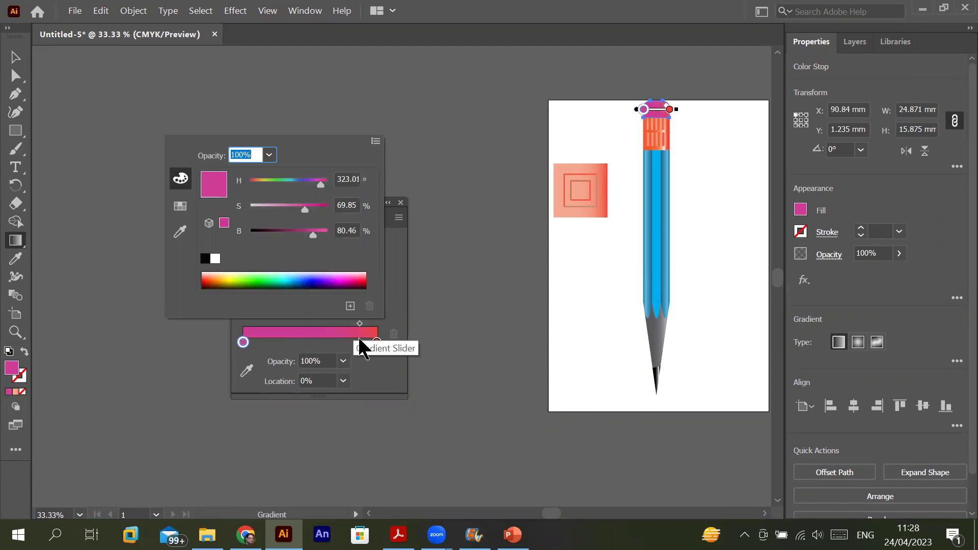
- Recolour the end stop of the eraser's gradient to purplish magenta, about C 31%, M 88%, Y 0%, K 0%
{"action": "left_click", "coordinate": [378, 343]}
{"action": "left_click", "coordinate": [377, 342]}
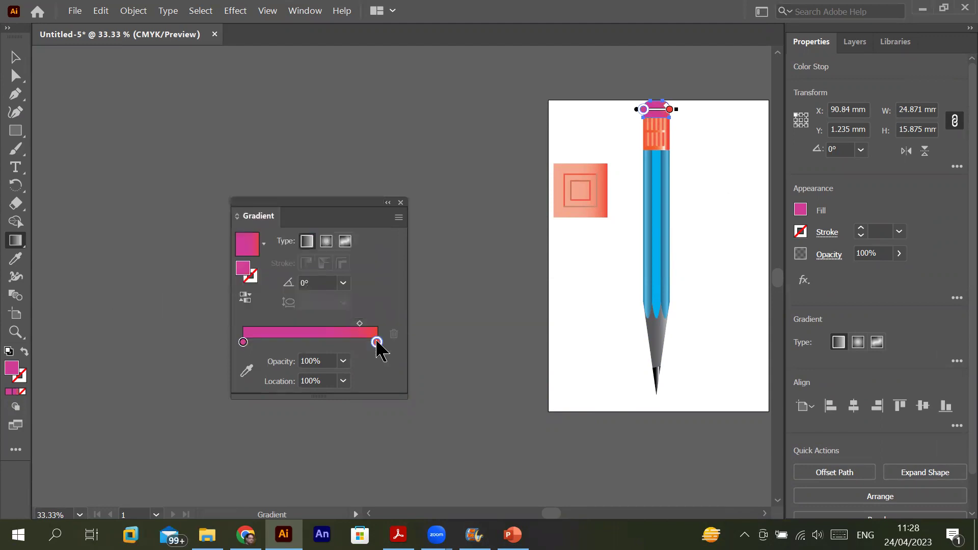
{"action": "double_click", "coordinate": [376, 341]}
{"action": "left_click", "coordinate": [344, 279]}
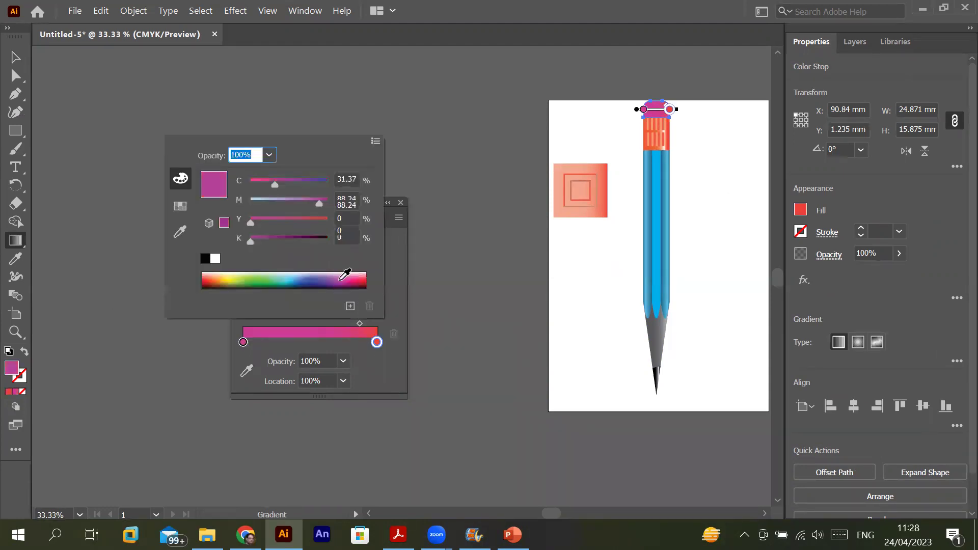
- Add a middle stop at about 81% of the eraser's gradient, raise its brightness to 94%, and deselect the cap
{"action": "left_click", "coordinate": [347, 342]}
{"action": "left_click", "coordinate": [347, 342]}
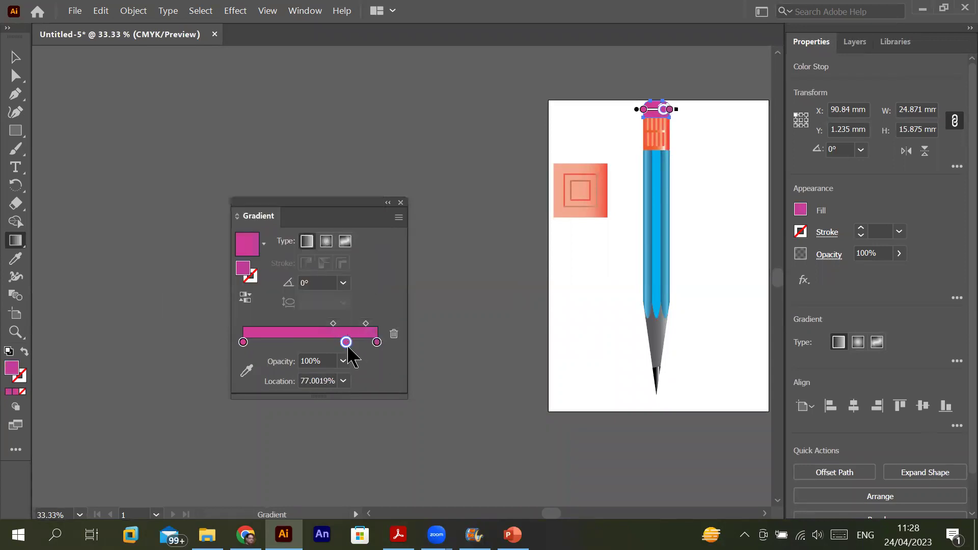
{"action": "left_click_drag", "start_coordinate": [347, 343], "coordinate": [351, 342]}
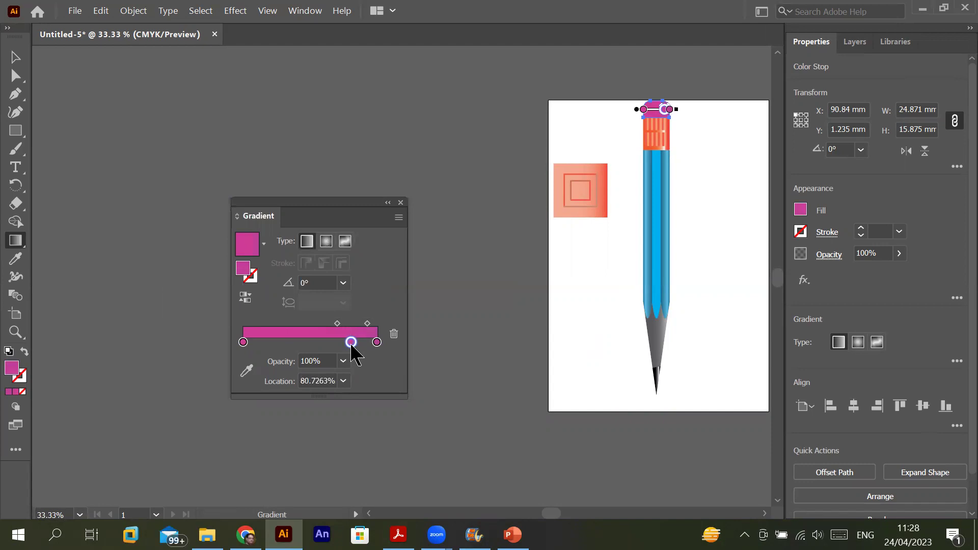
{"action": "double_click", "coordinate": [351, 343]}
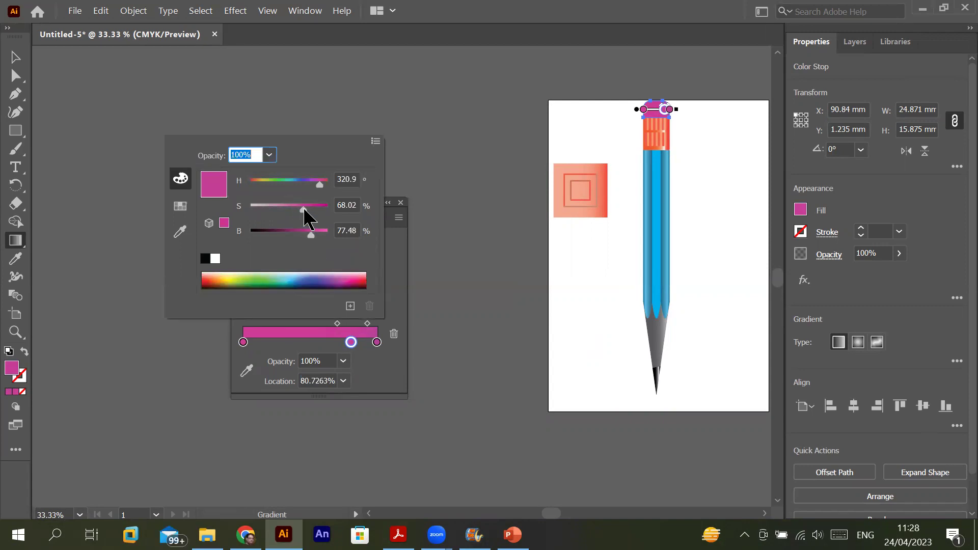
{"action": "left_click_drag", "start_coordinate": [311, 236], "coordinate": [326, 240]}
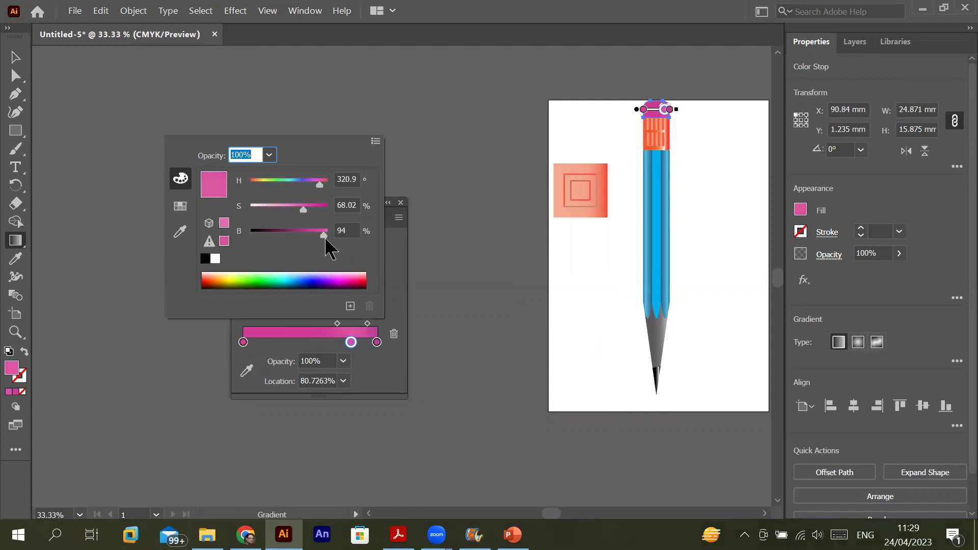
{"action": "left_click", "coordinate": [695, 83]}
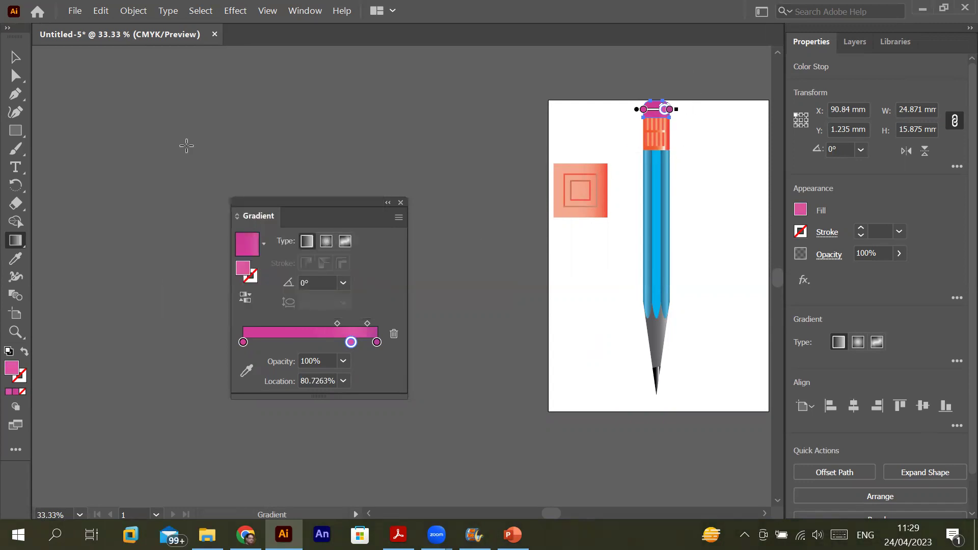
{"action": "left_click", "coordinate": [15, 57]}
{"action": "scroll", "coordinate": [735, 148], "scroll_direction": "up", "scroll_amount": 1}
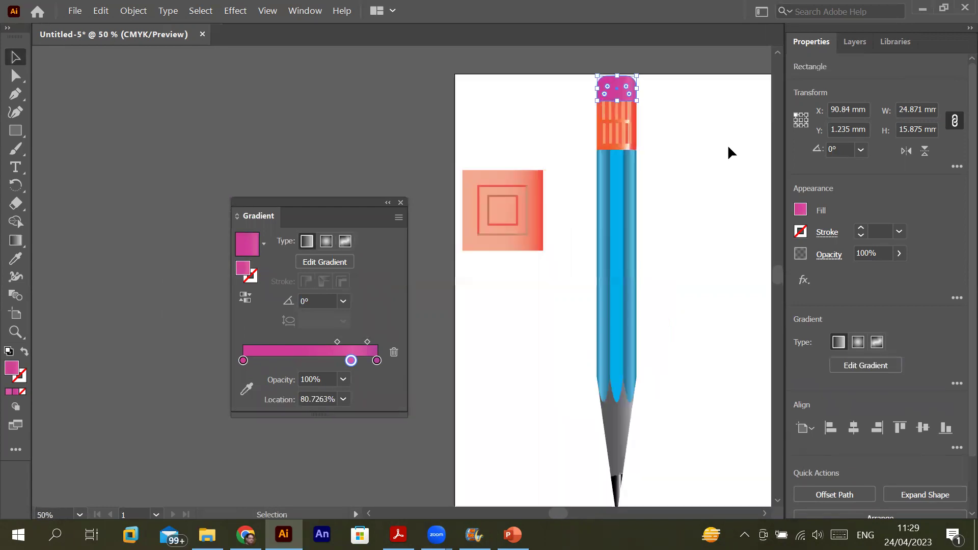
{"action": "left_click", "coordinate": [703, 127]}
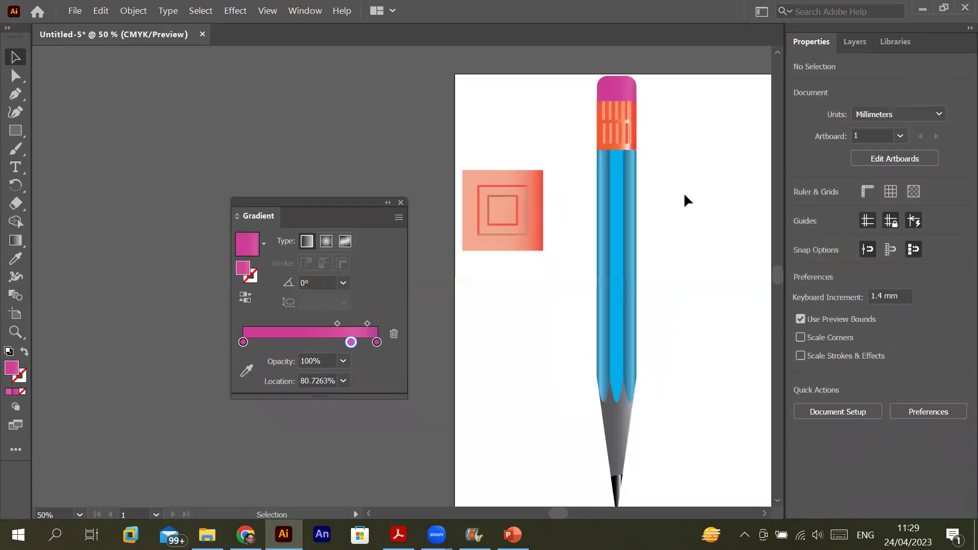
{"action": "scroll", "coordinate": [684, 196], "scroll_direction": "down", "scroll_amount": 1}
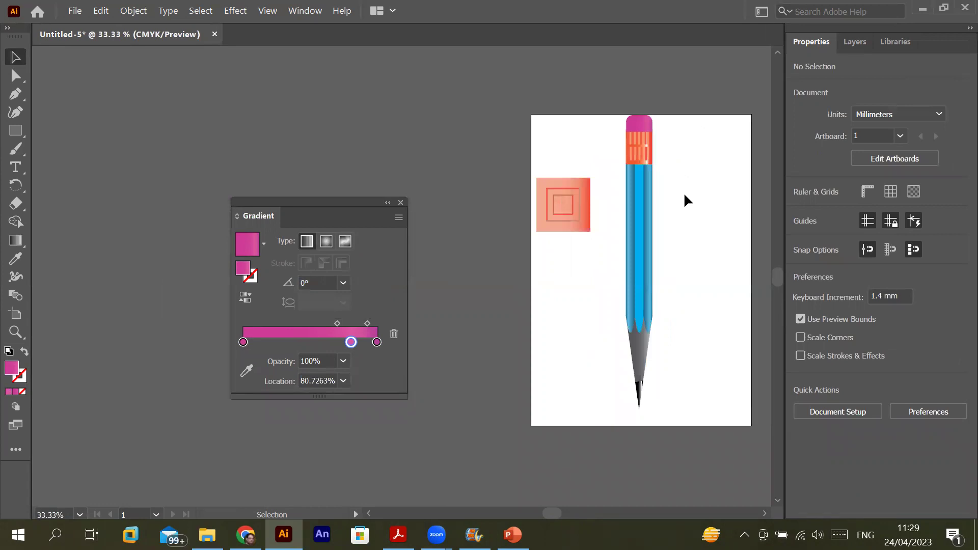